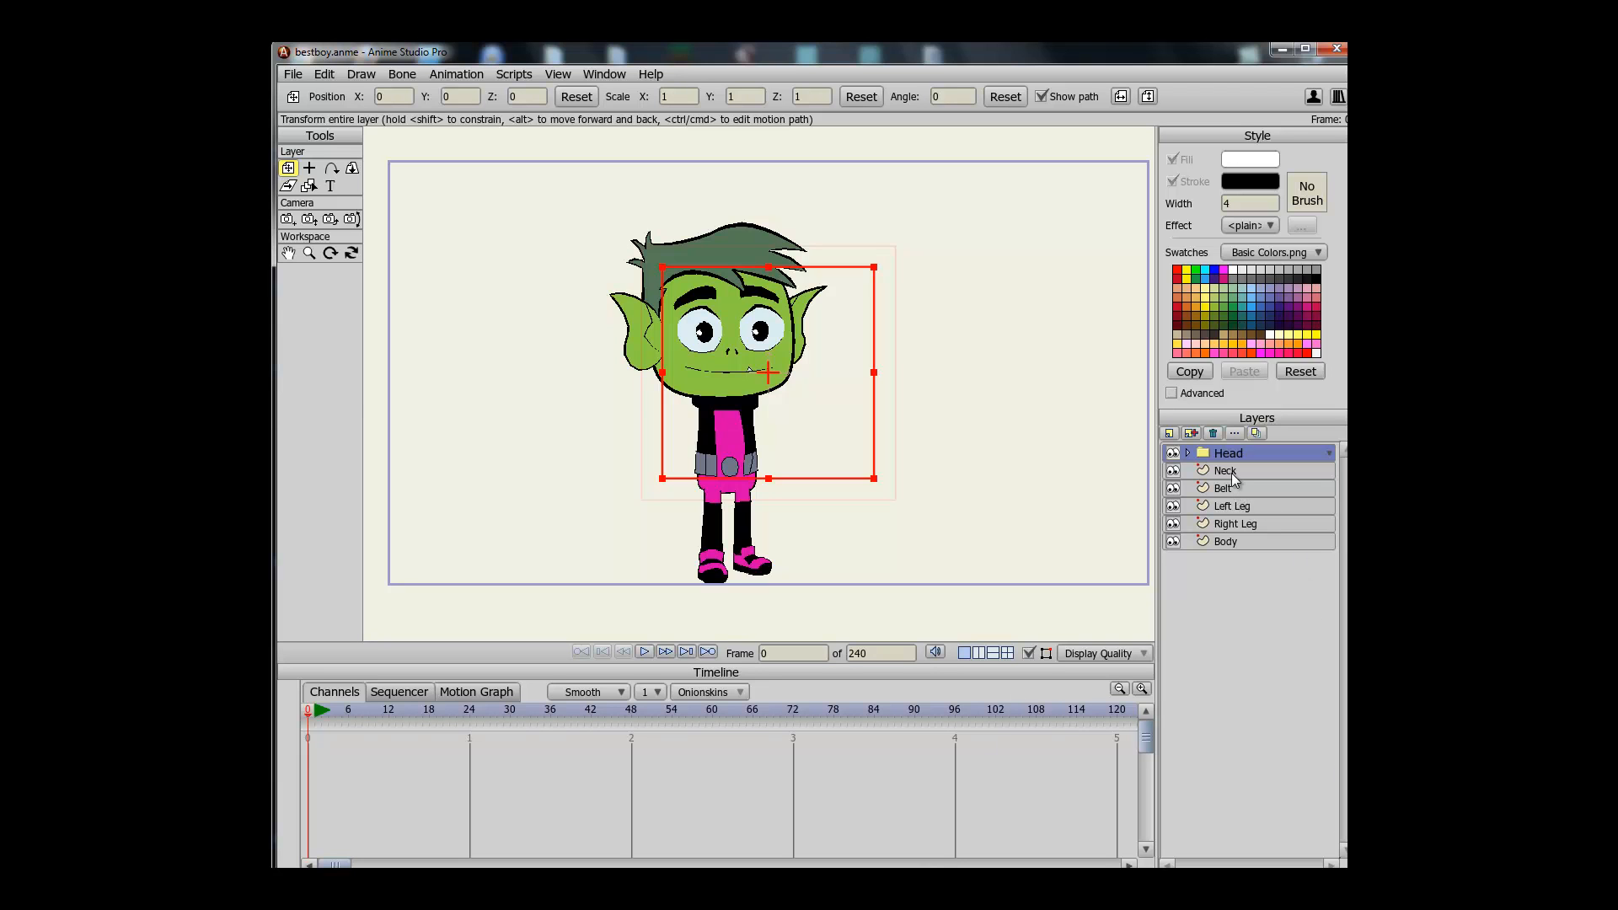
# Add a vector layer named Right Arm above the Head group
pyautogui.click(1233, 470)
pyautogui.click(1195, 449)
pyautogui.click(1169, 433)
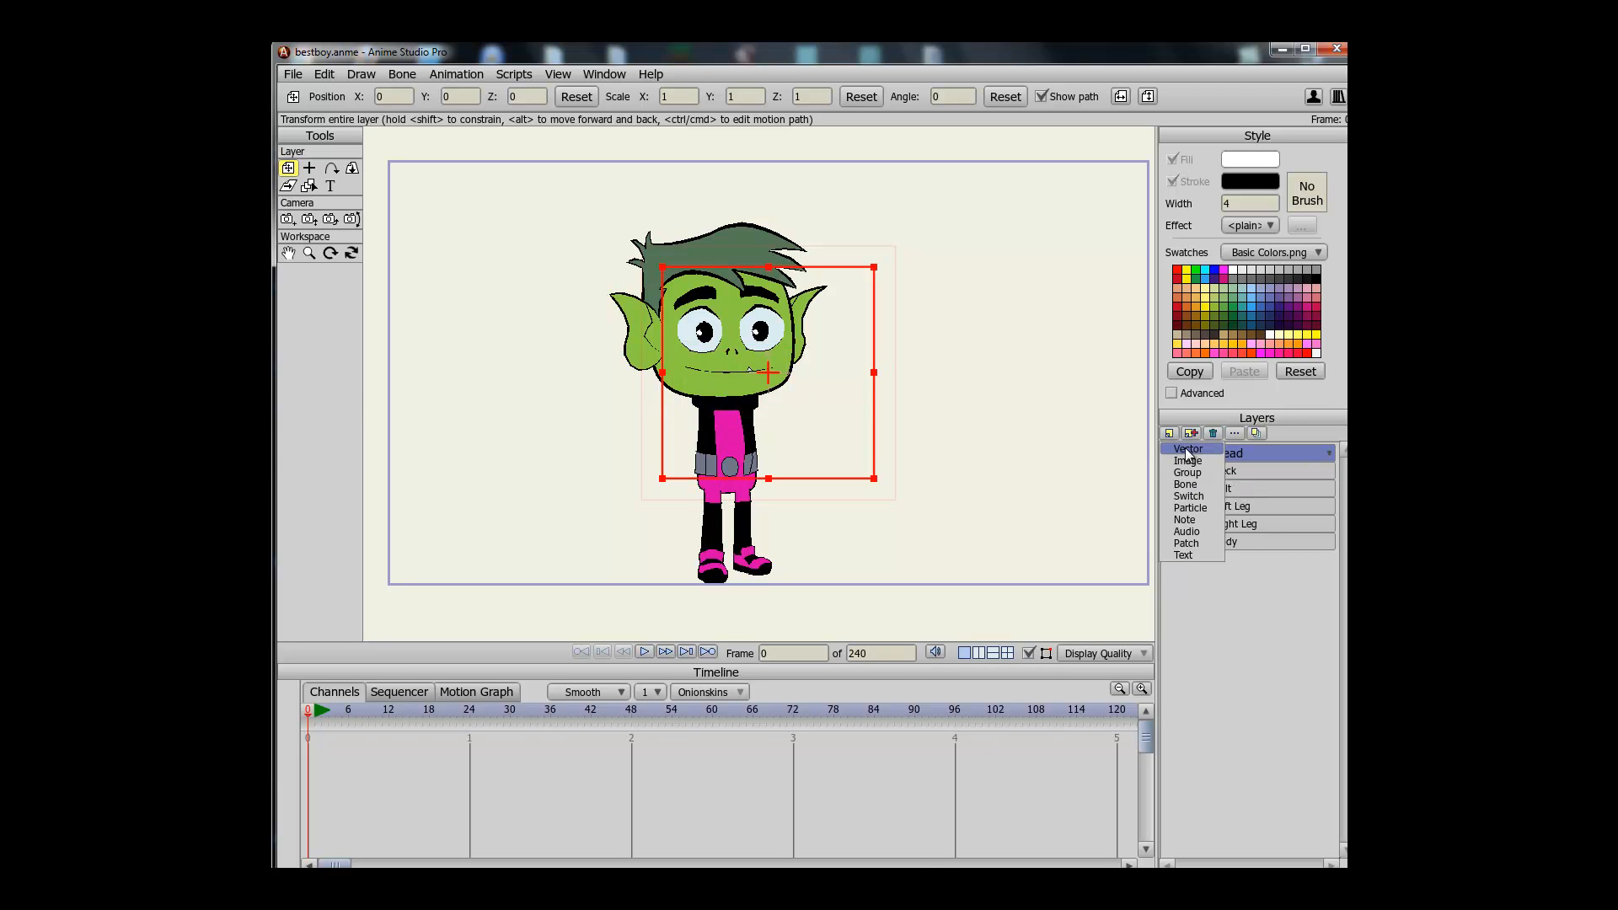
pyautogui.click(1188, 449)
pyautogui.write('Right Arm')
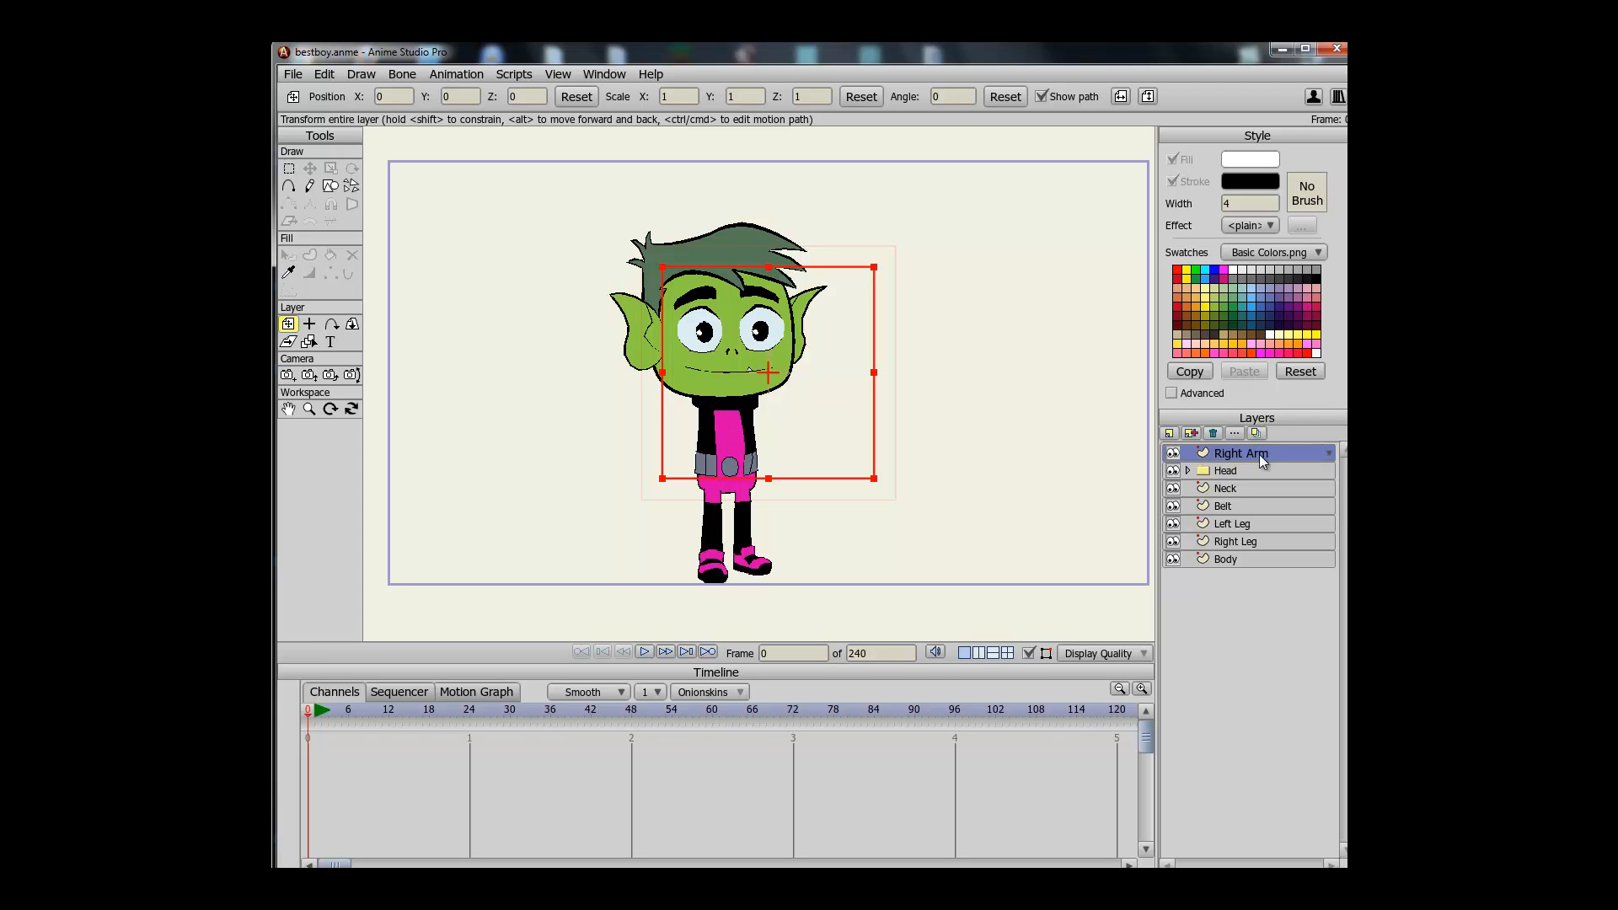
# Add a second vector layer named Left Arm and make it the active layer
pyautogui.click(1170, 433)
pyautogui.click(1187, 451)
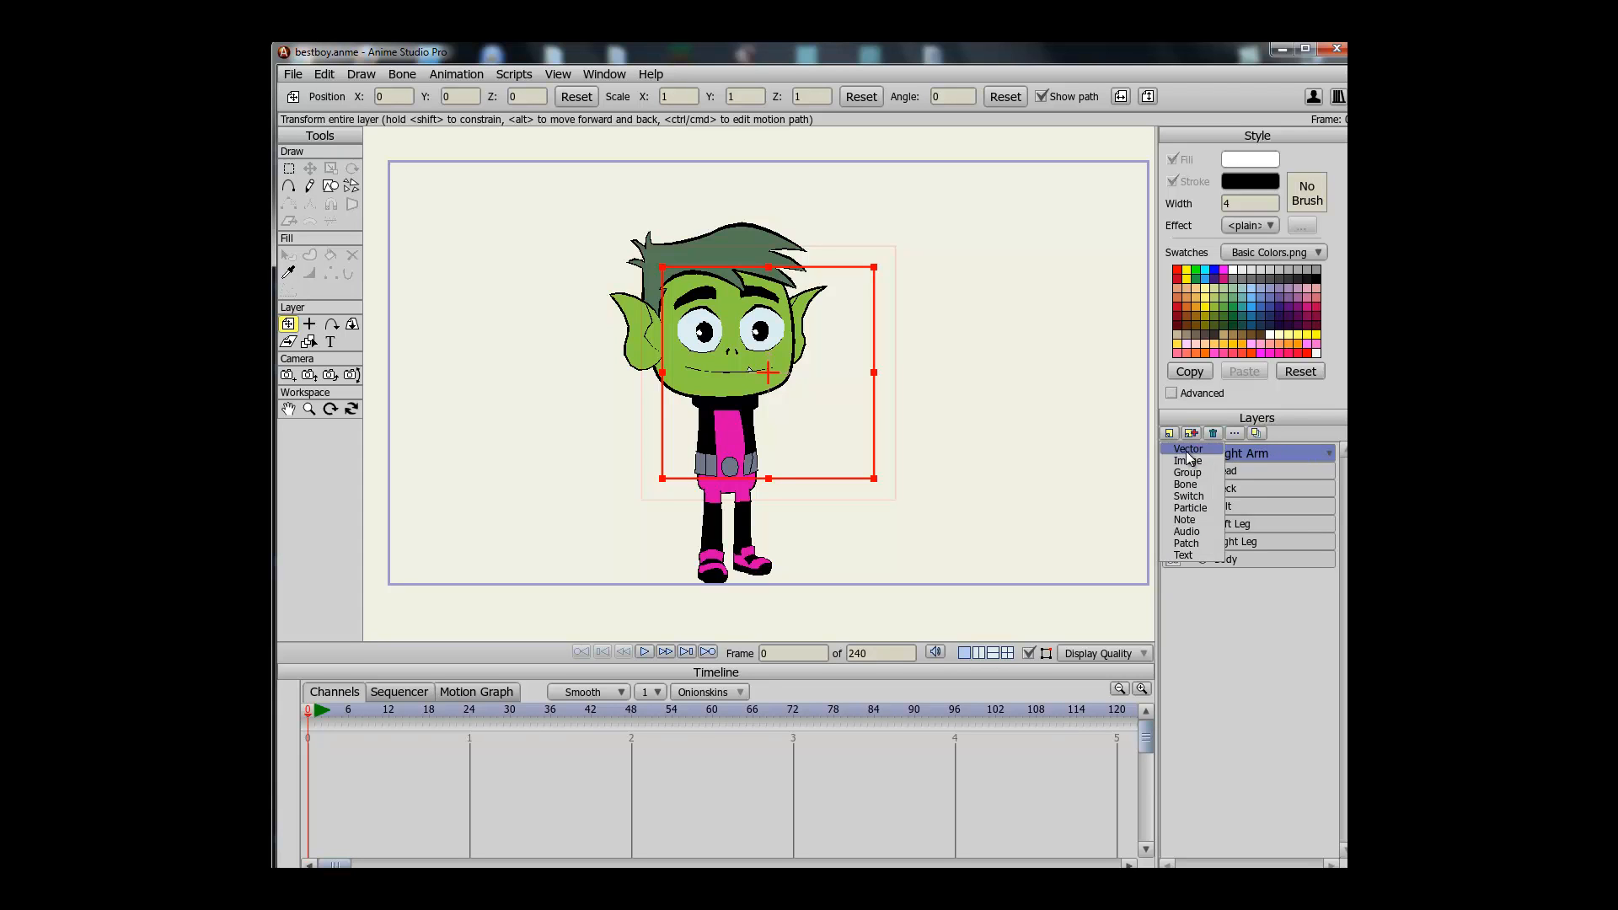
pyautogui.write('Left Arm')
pyautogui.press('Return')
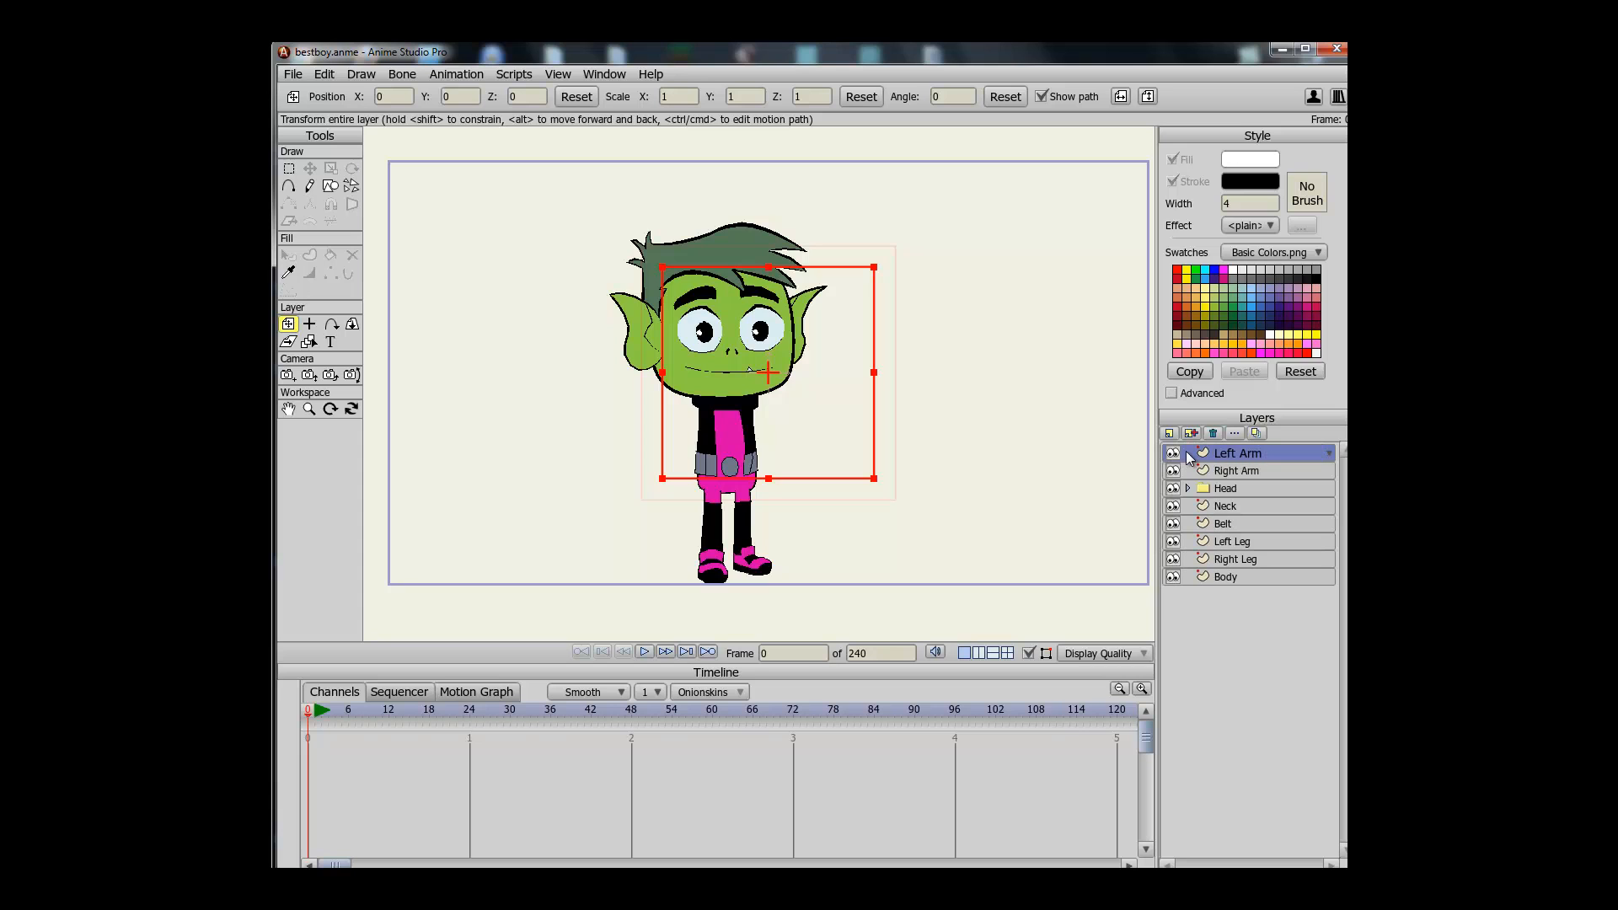
pyautogui.click(1218, 466)
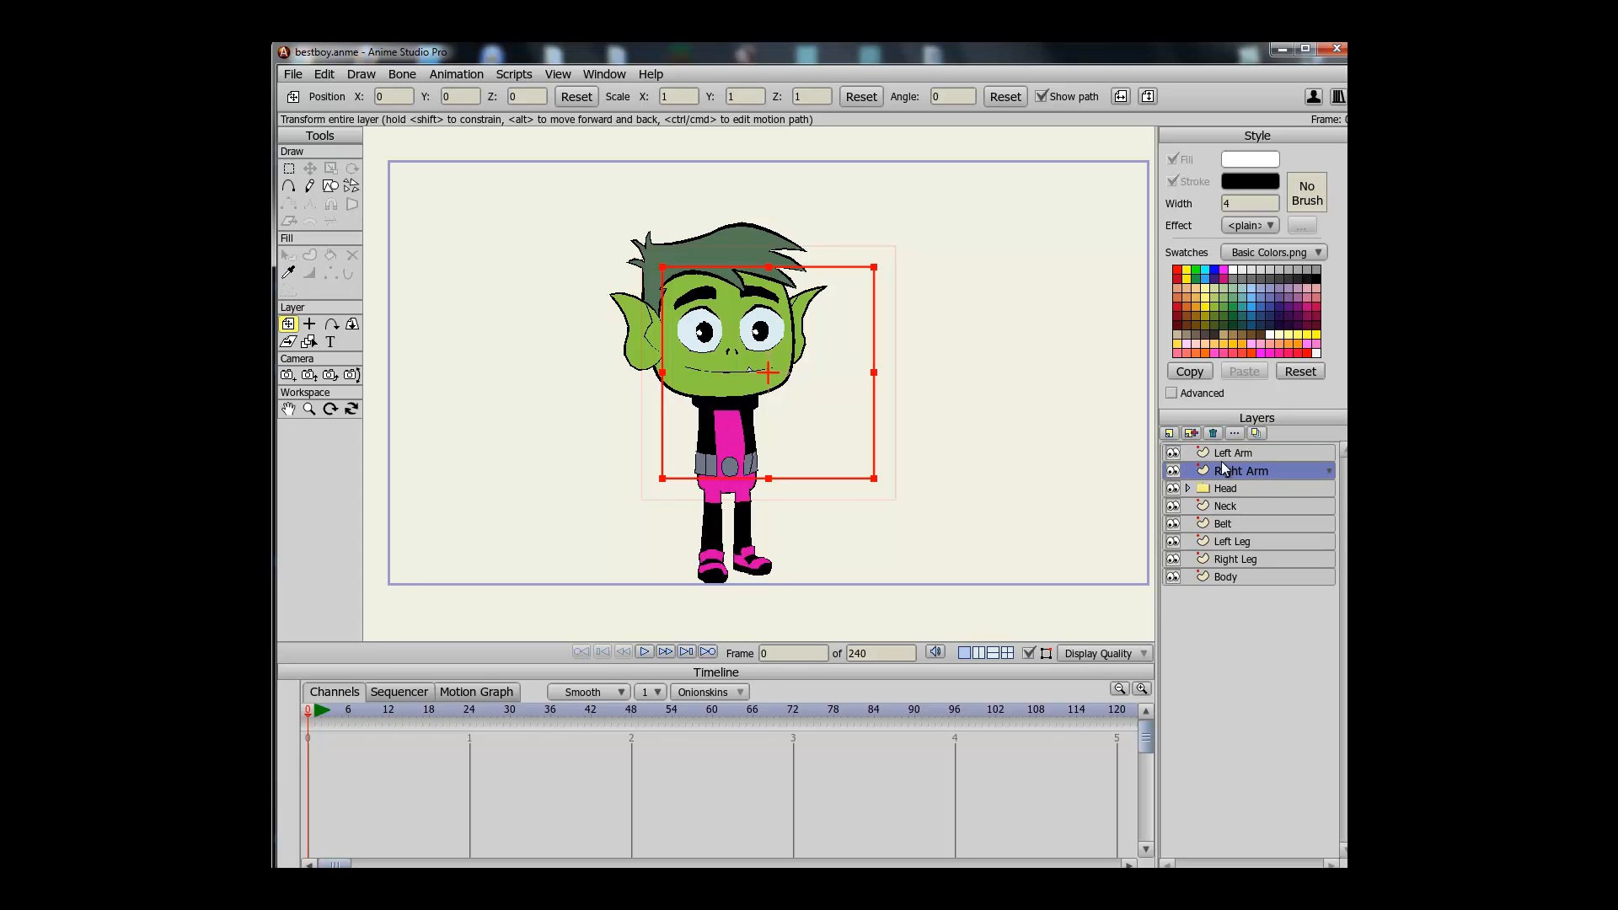
pyautogui.click(1223, 456)
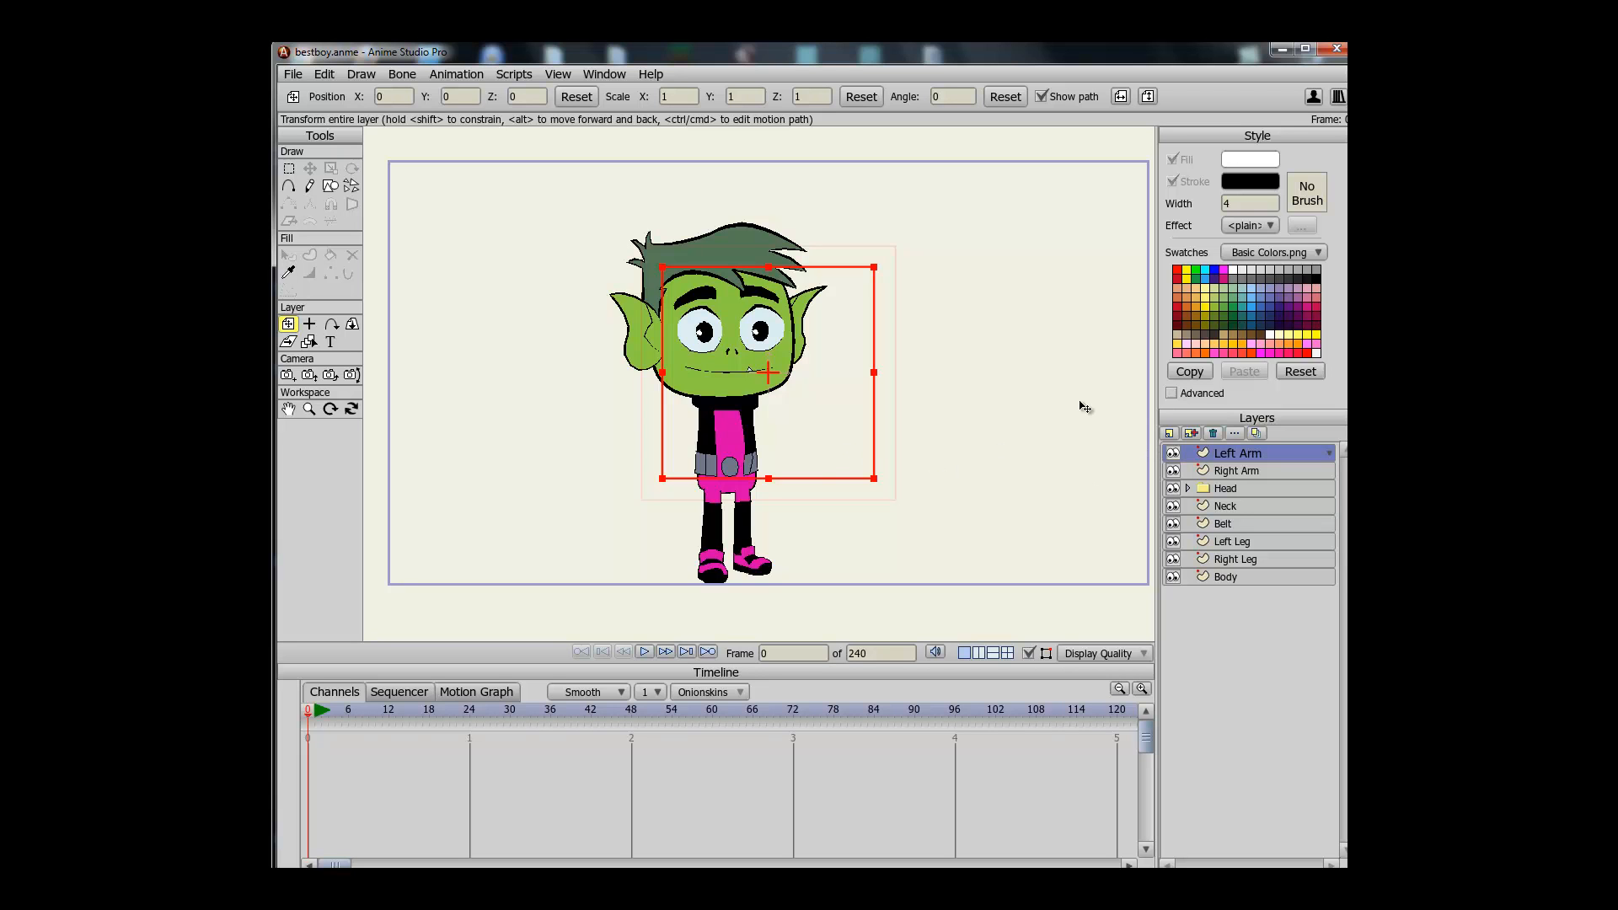
# Load the custom reference image of the green character from disk as the color swatch
pyautogui.scroll(5, 691, 469)
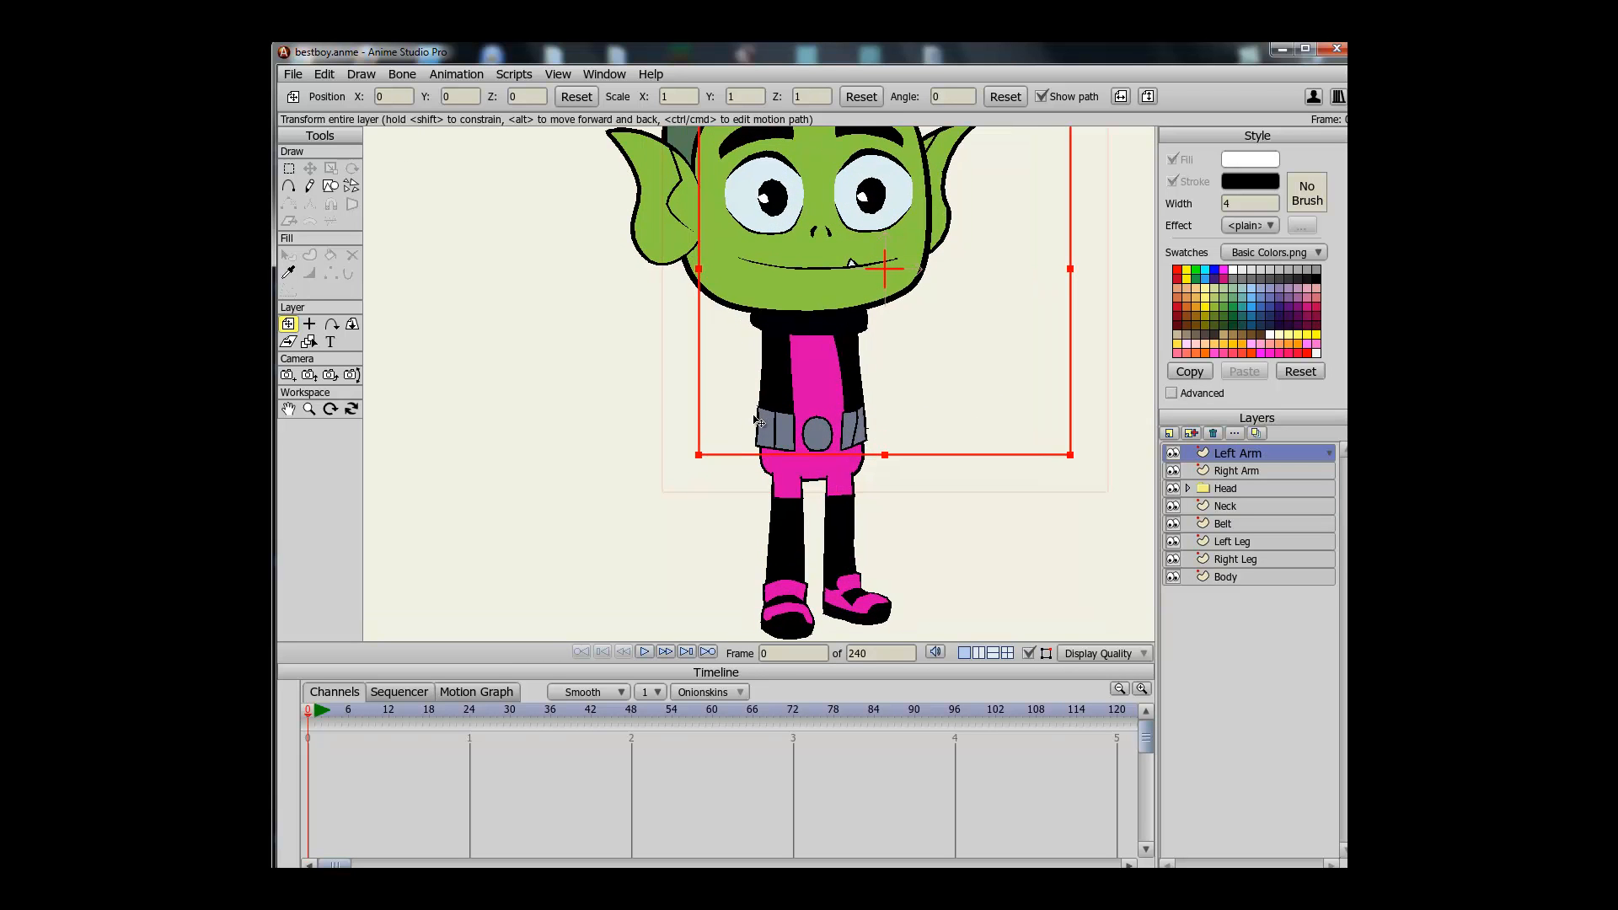
pyautogui.click(1268, 253)
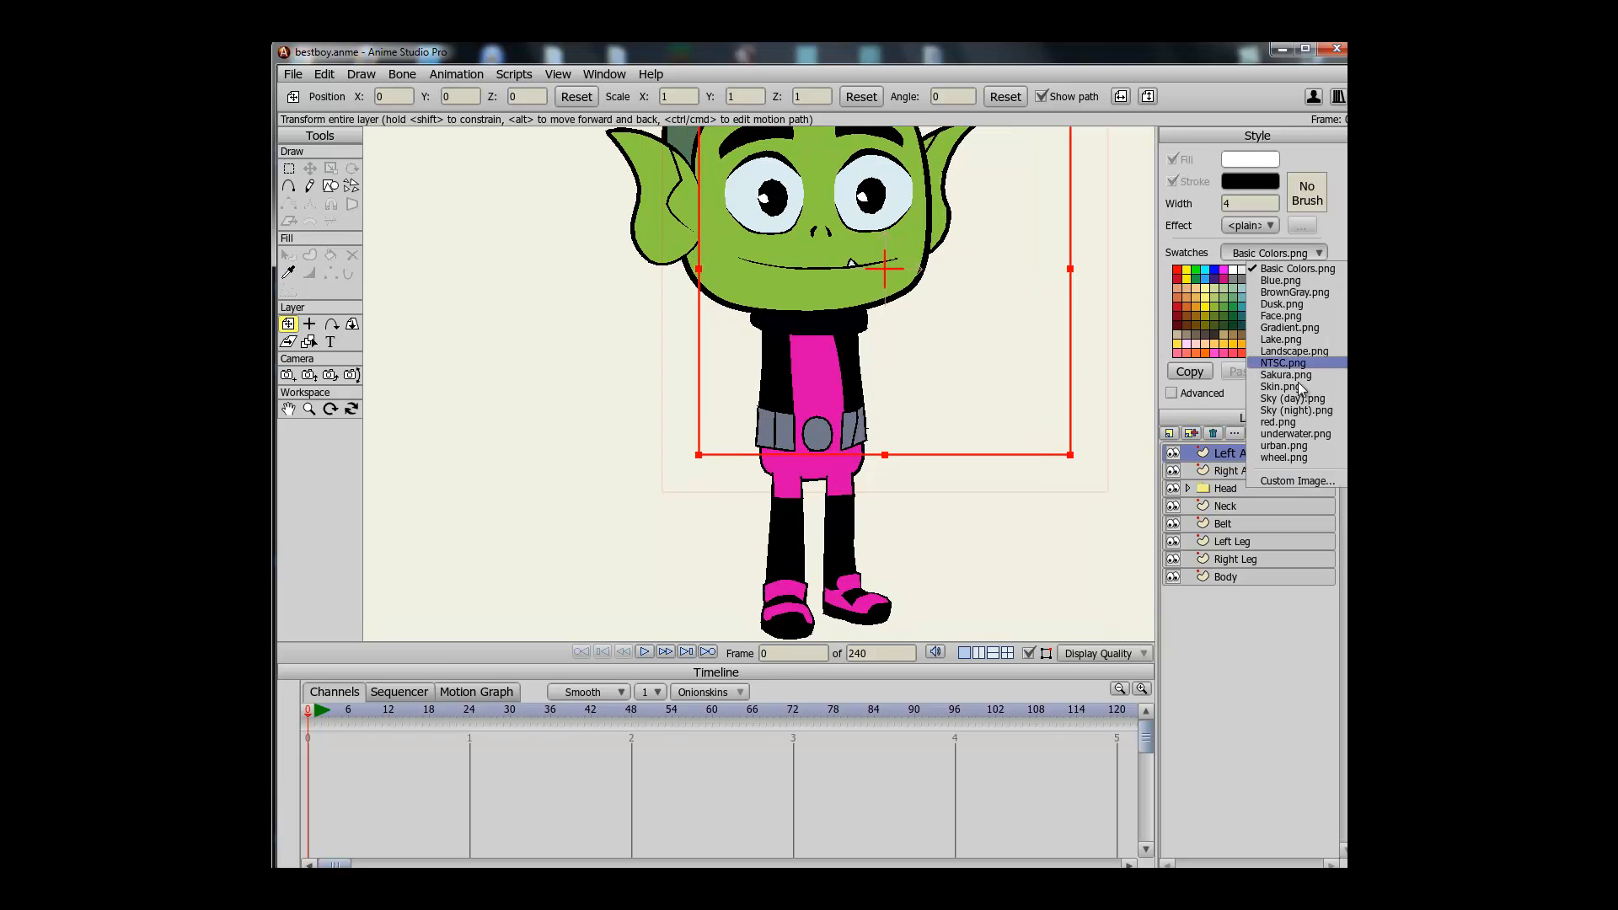
pyautogui.click(1307, 481)
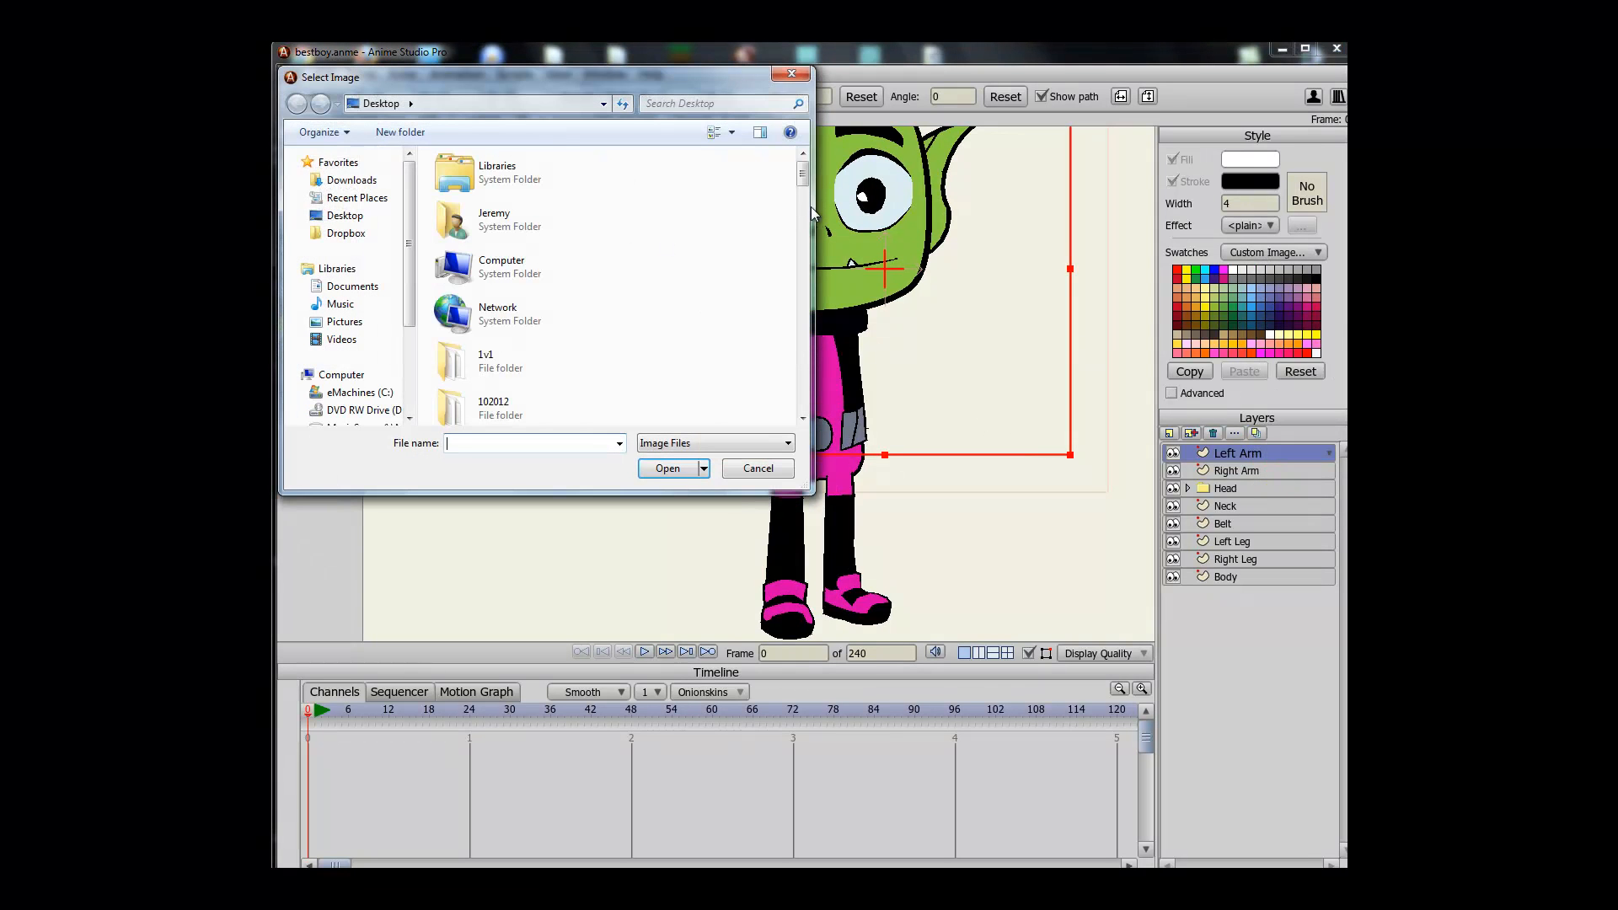
pyautogui.moveTo(802, 179); pyautogui.dragTo(801, 272)
pyautogui.click(508, 267)
pyautogui.doubleClick(508, 268)
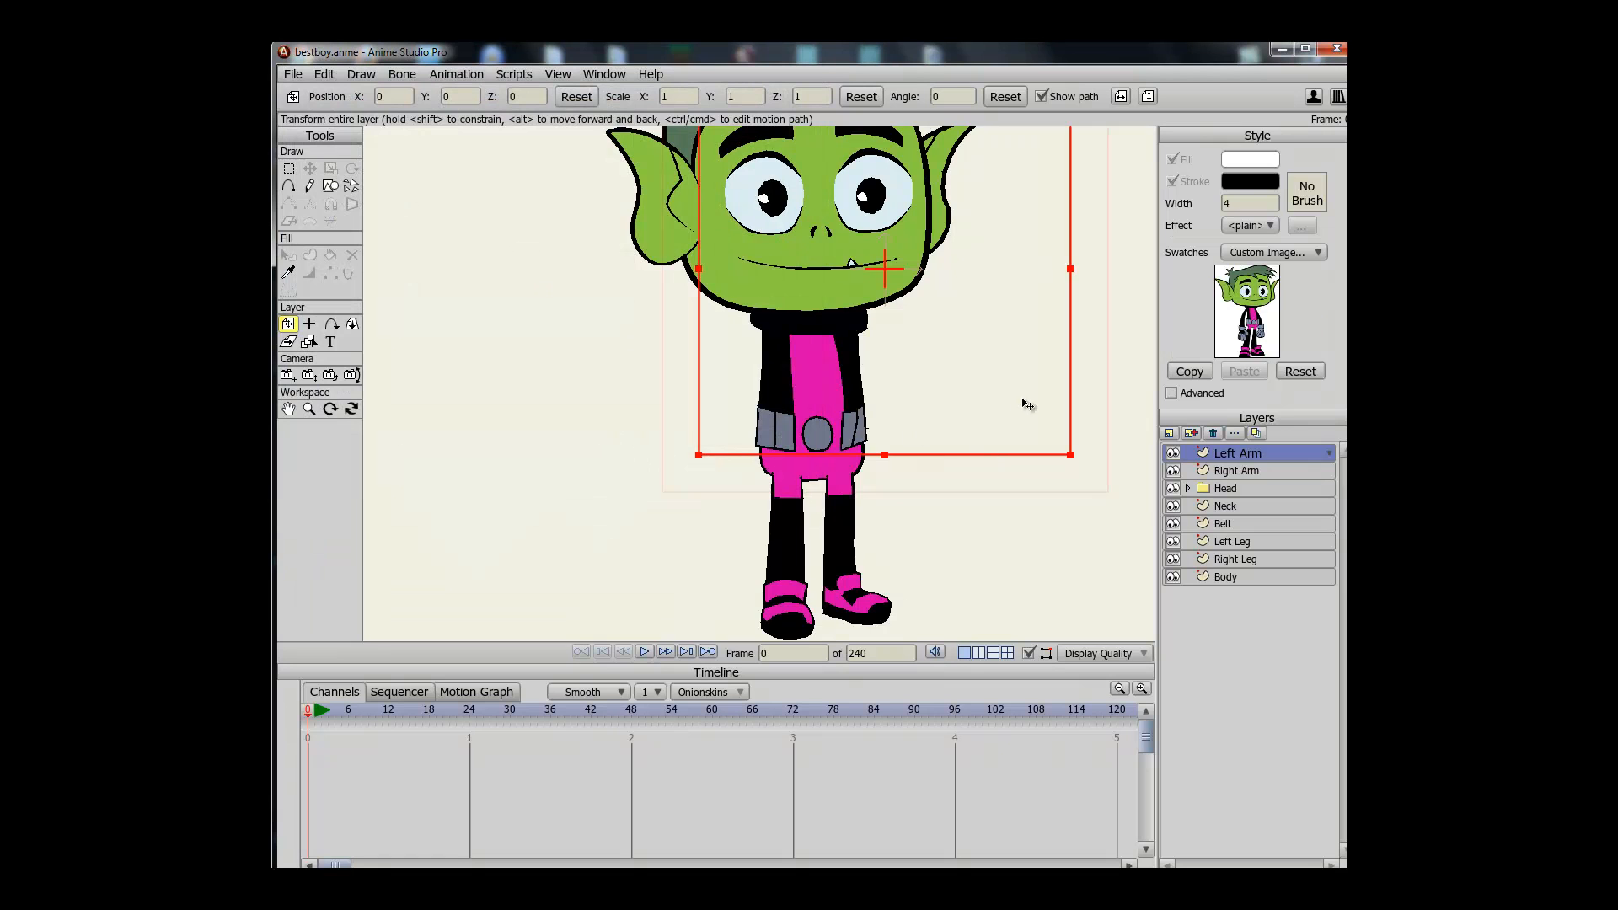
pyautogui.moveTo(1011, 417); pyautogui.dragTo(953, 413)
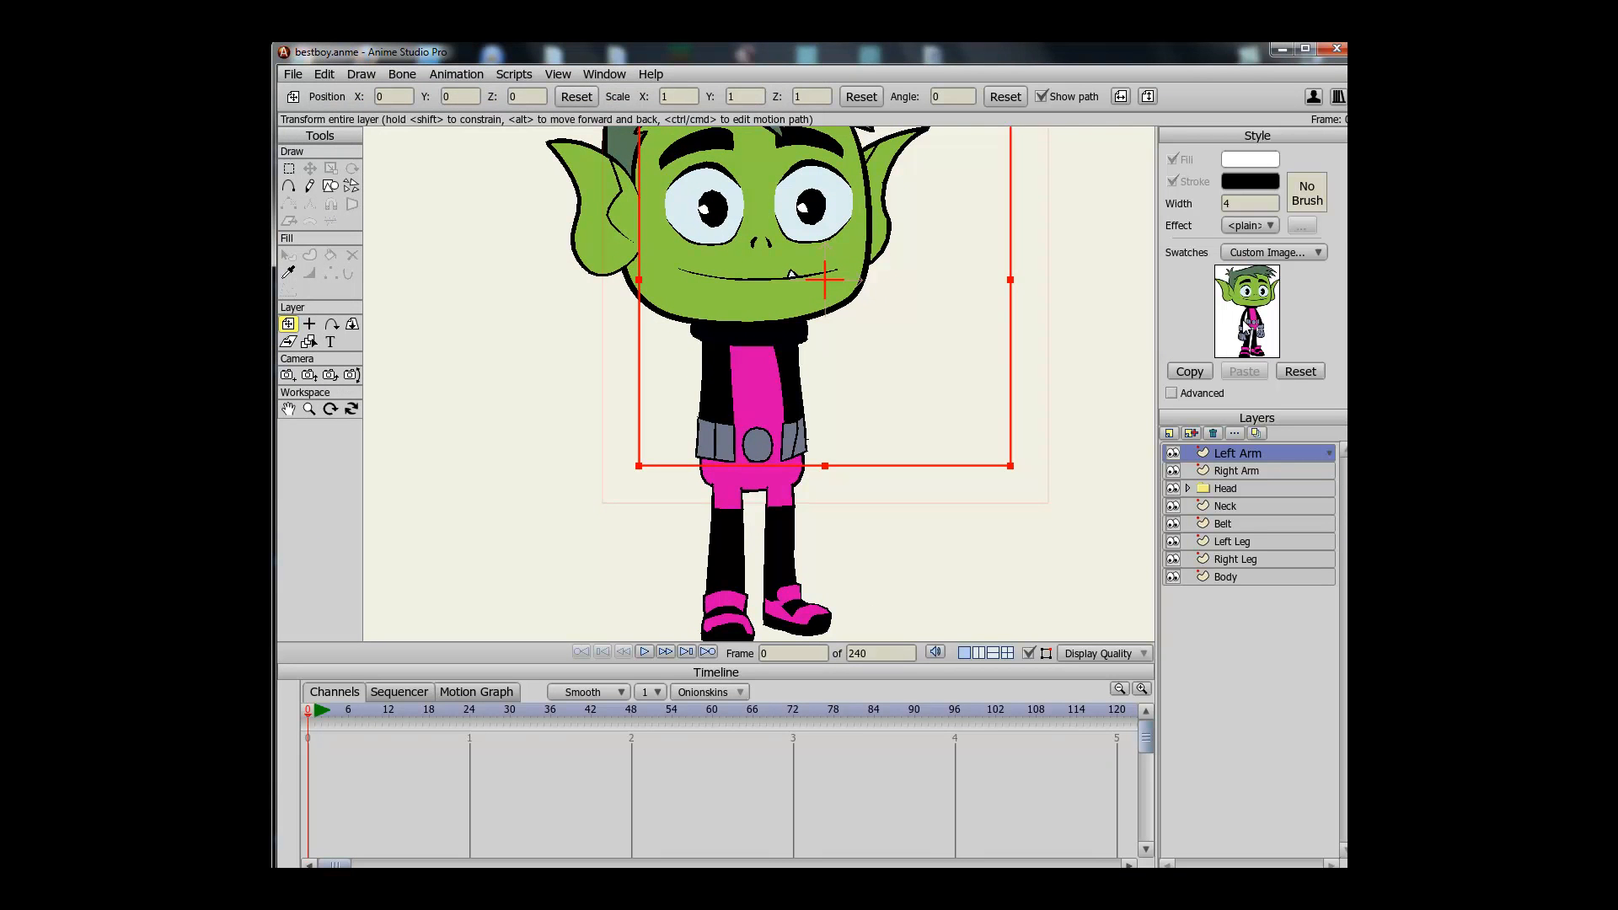
# Pick black from the reference image and draw the arm shape from the shoulder beside the torso on the Left Arm layer
pyautogui.click(1248, 328)
pyautogui.press('a')
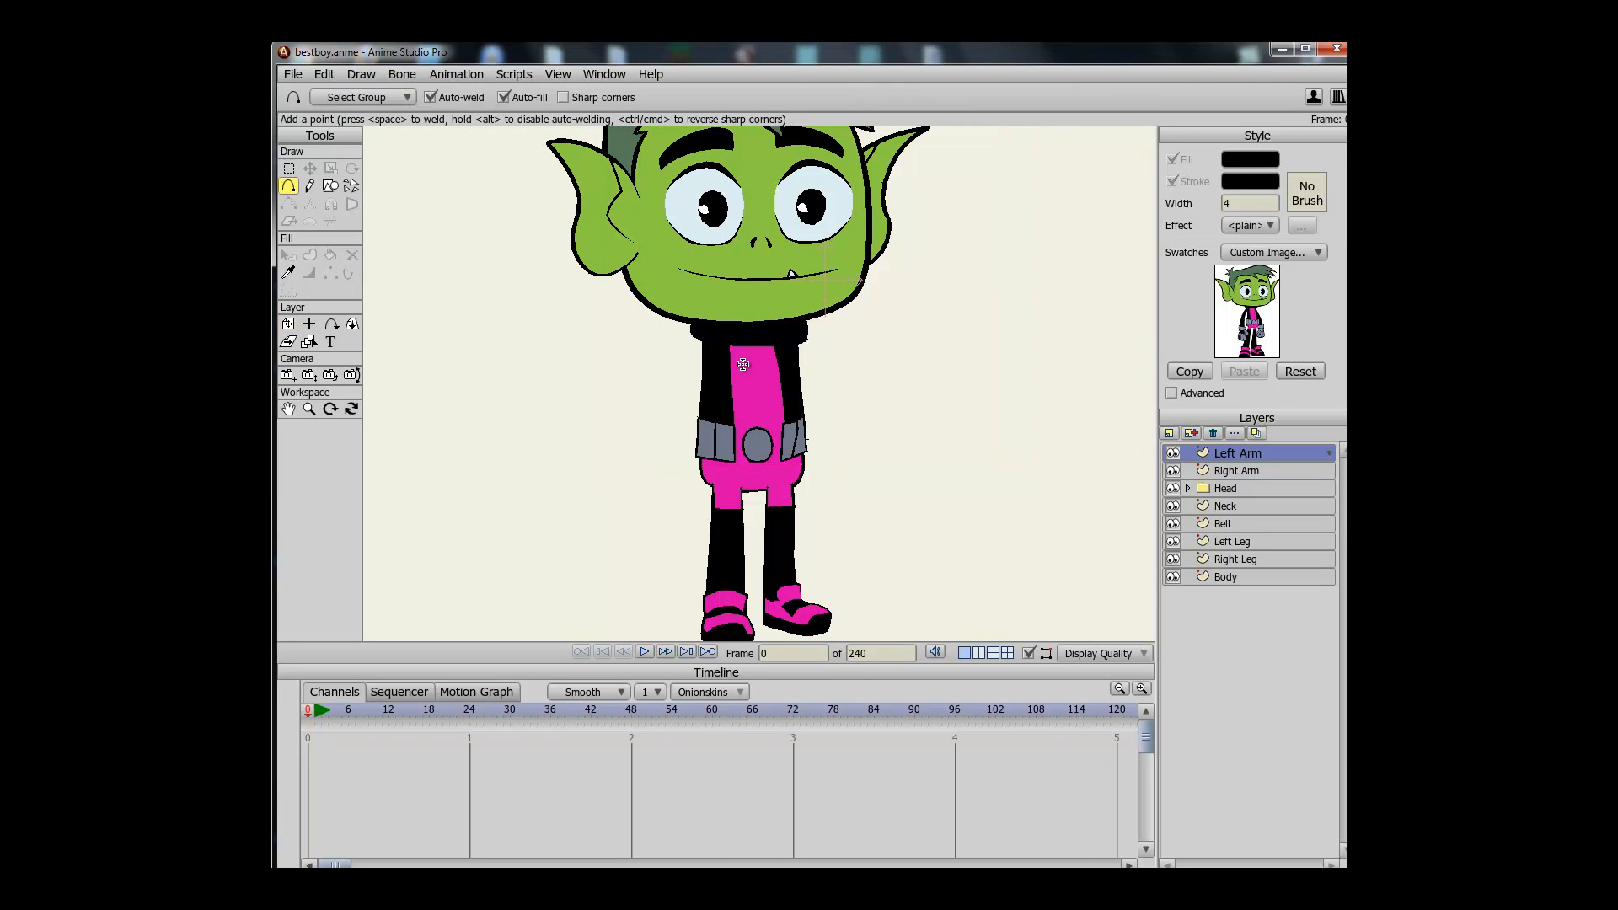
pyautogui.moveTo(699, 341); pyautogui.dragTo(660, 365)
pyautogui.moveTo(660, 365); pyautogui.dragTo(1094, 395)
pyautogui.press('c')
pyautogui.press('g')
pyautogui.click(542, 343)
# Adjust the arm's points and curve its sides so that it bends outward from the shoulder
pyautogui.scroll(3, 563, 360)
pyautogui.scroll(1, 564, 360)
pyautogui.press('t')
pyautogui.press('c')
pyautogui.press('t')
pyautogui.click(623, 371)
pyautogui.press('c')
pyautogui.moveTo(646, 376); pyautogui.dragTo(1154, 422)
pyautogui.press('t')
# Rotate the whole arm slightly at the shoulder, then reposition its wrist corner and outer edge point
pyautogui.hotkey('ctrl', 'a')
pyautogui.press('r')
pyautogui.moveTo(715, 361); pyautogui.dragTo(729, 353)
pyautogui.press('t')
pyautogui.press('g')
pyautogui.click(653, 445)
pyautogui.press('t')
pyautogui.moveTo(548, 525); pyautogui.dragTo(554, 517)
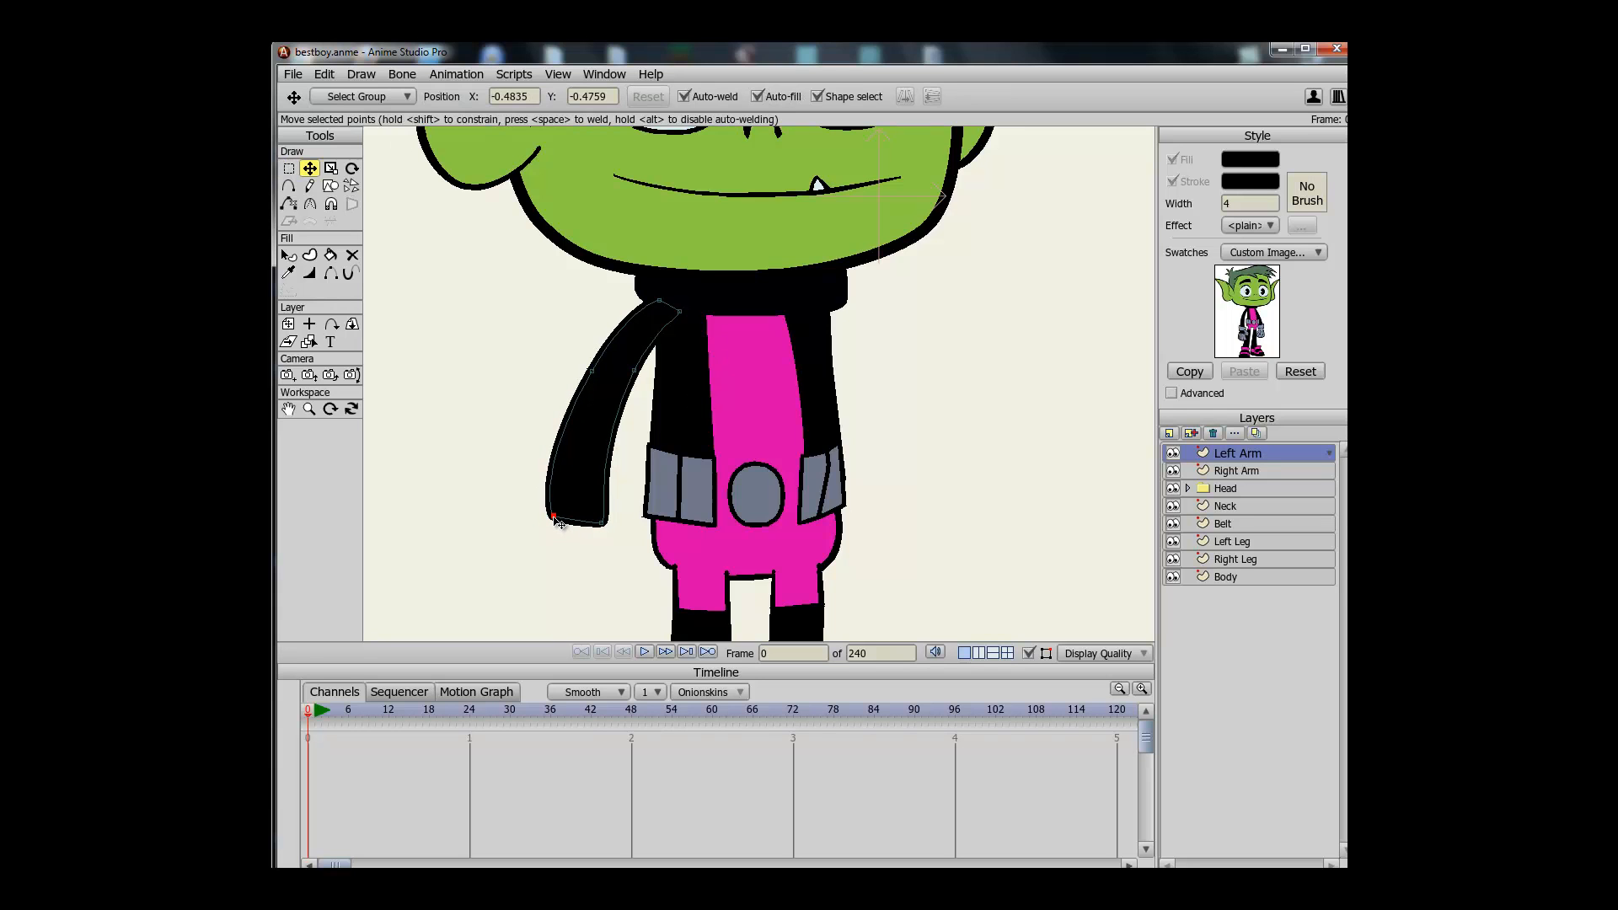
pyautogui.moveTo(591, 374); pyautogui.dragTo(595, 373)
# Render the current frame to check the arm, then close the preview
pyautogui.hotkey('ctrl', 'r')
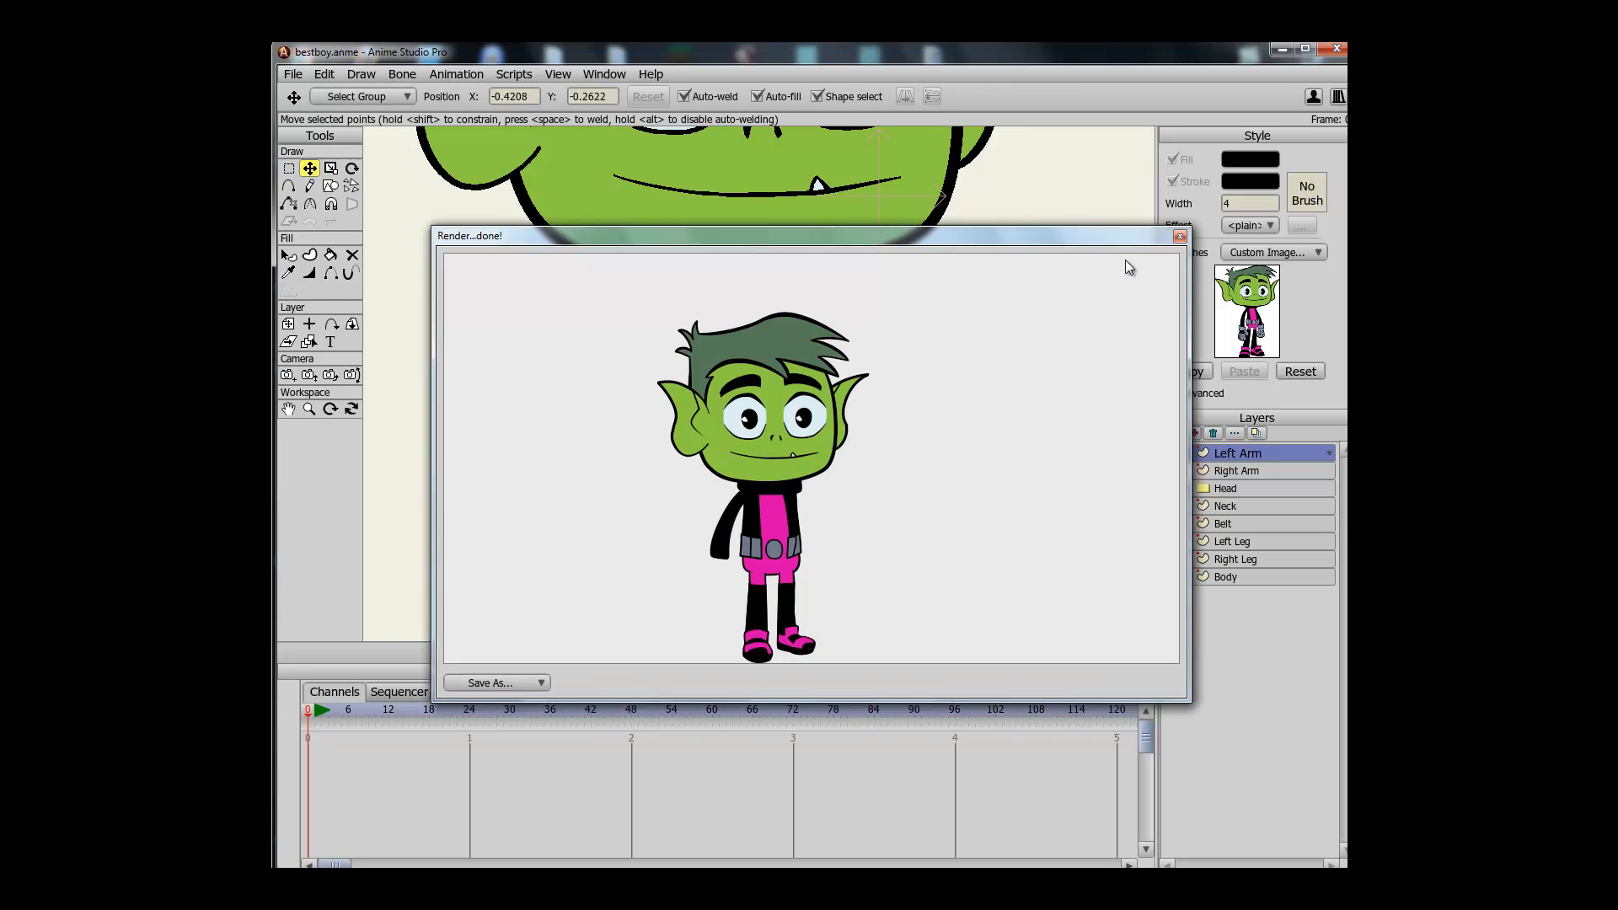
pyautogui.click(1180, 236)
pyautogui.press('g')
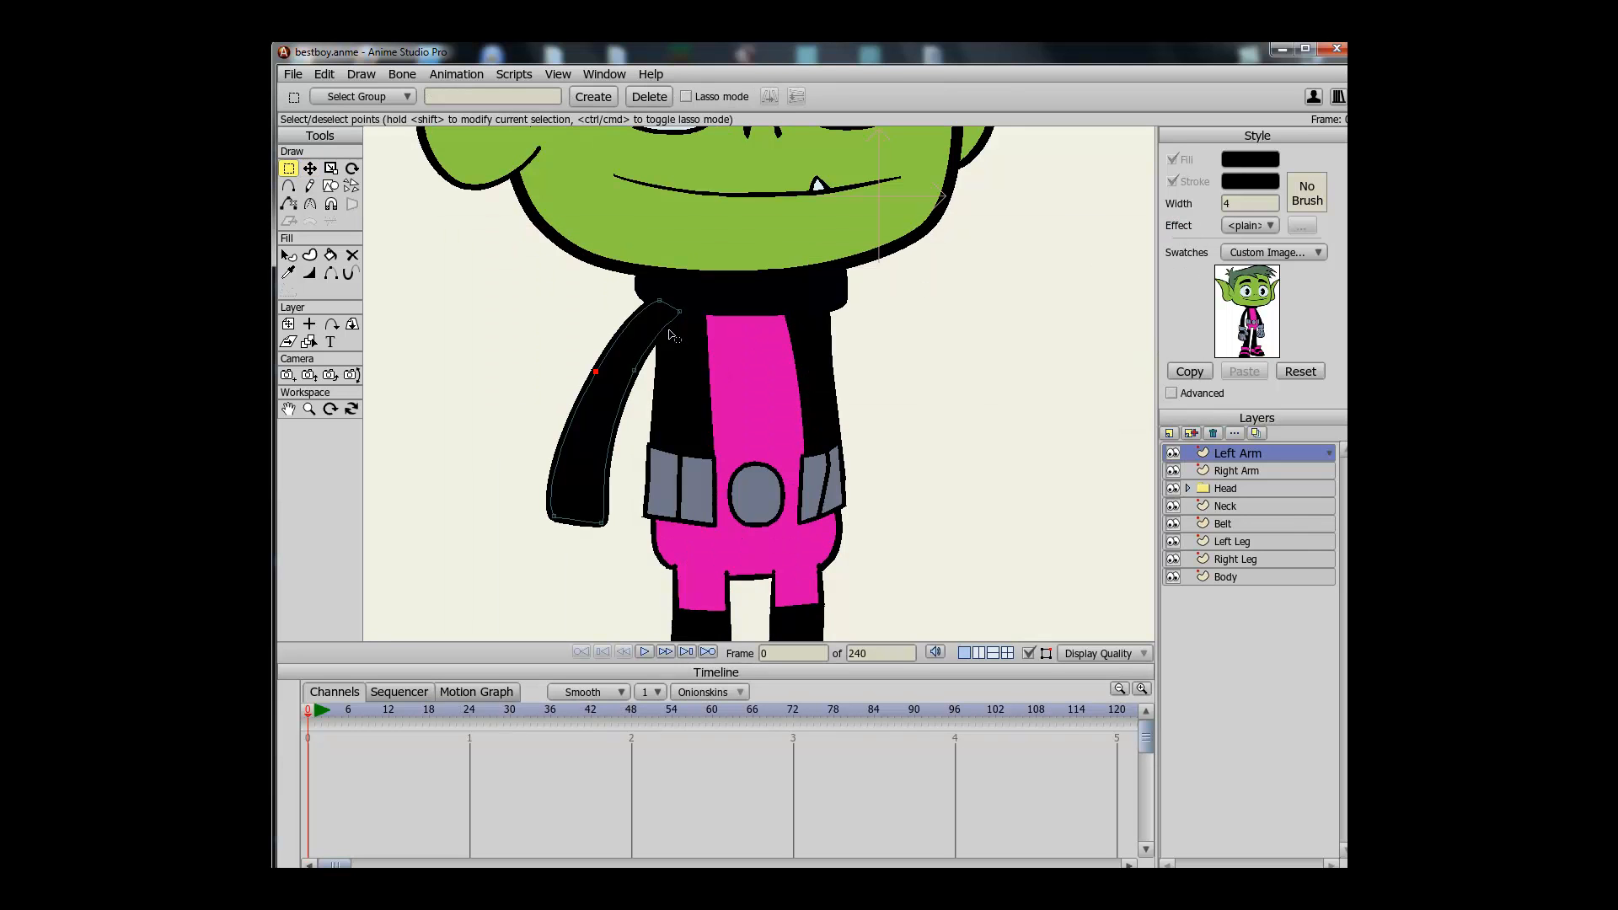
# Add points on both sides of the forearm and on the wrist end, and curve the wrist edge outward
pyautogui.press('a')
pyautogui.click(607, 446)
pyautogui.click(561, 438)
pyautogui.press('c')
pyautogui.press('g')
pyautogui.click(479, 401)
pyautogui.press('c')
pyautogui.press('a')
pyautogui.moveTo(574, 518); pyautogui.dragTo(575, 523)
pyautogui.press('c')
# Add a point on the arm's shoulder end and round that edge
pyautogui.press('a')
pyautogui.scroll(5, 704, 332)
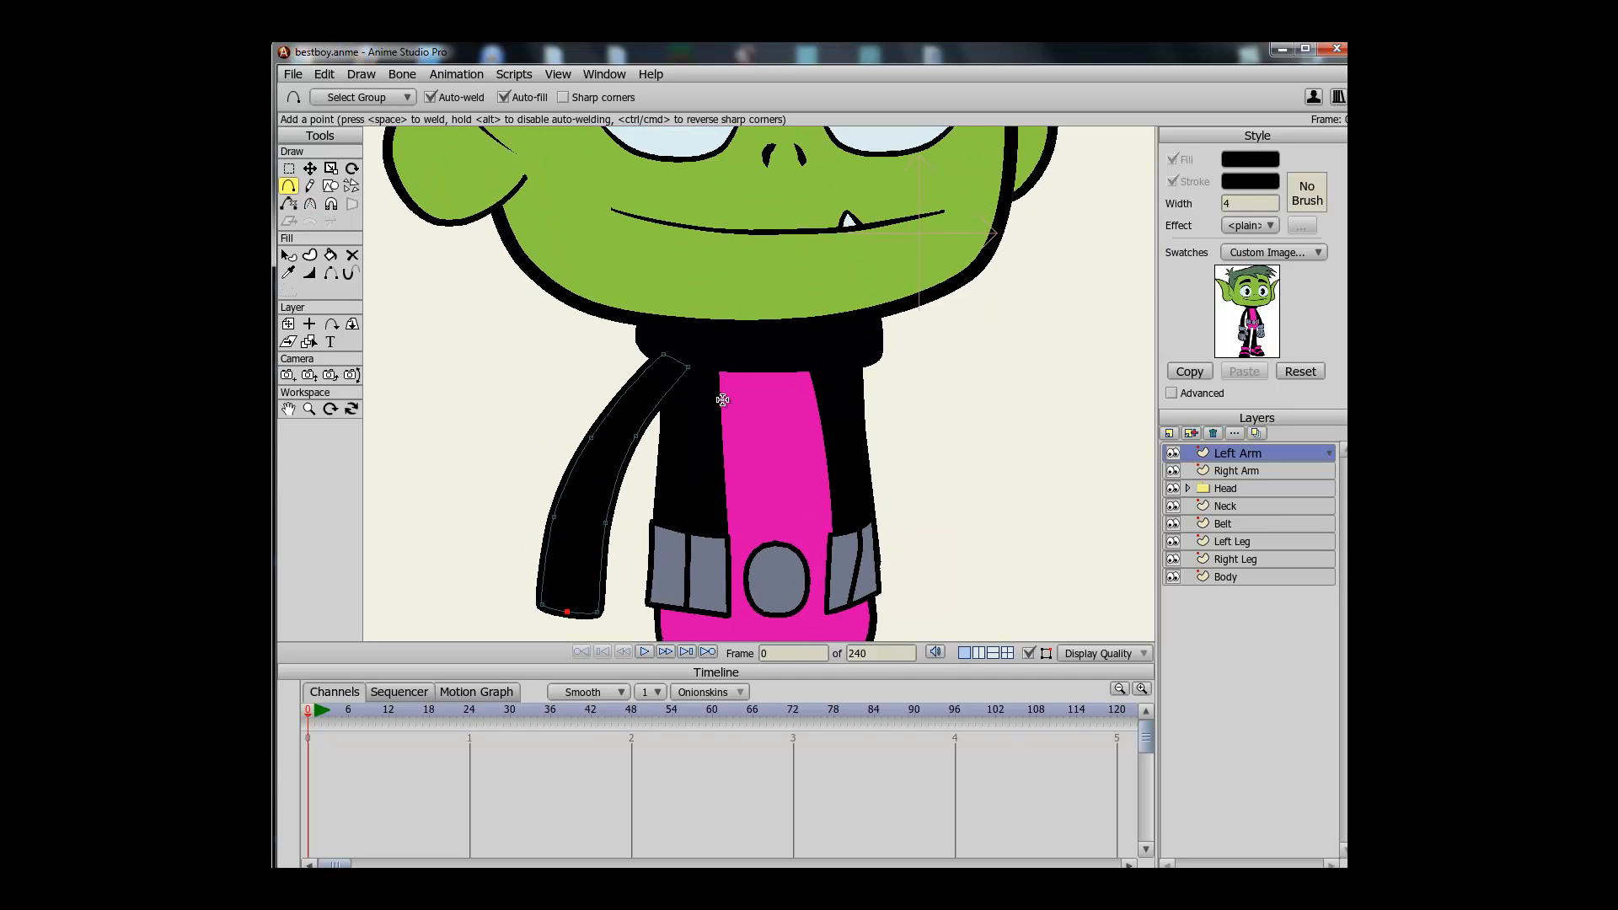
pyautogui.press('c')
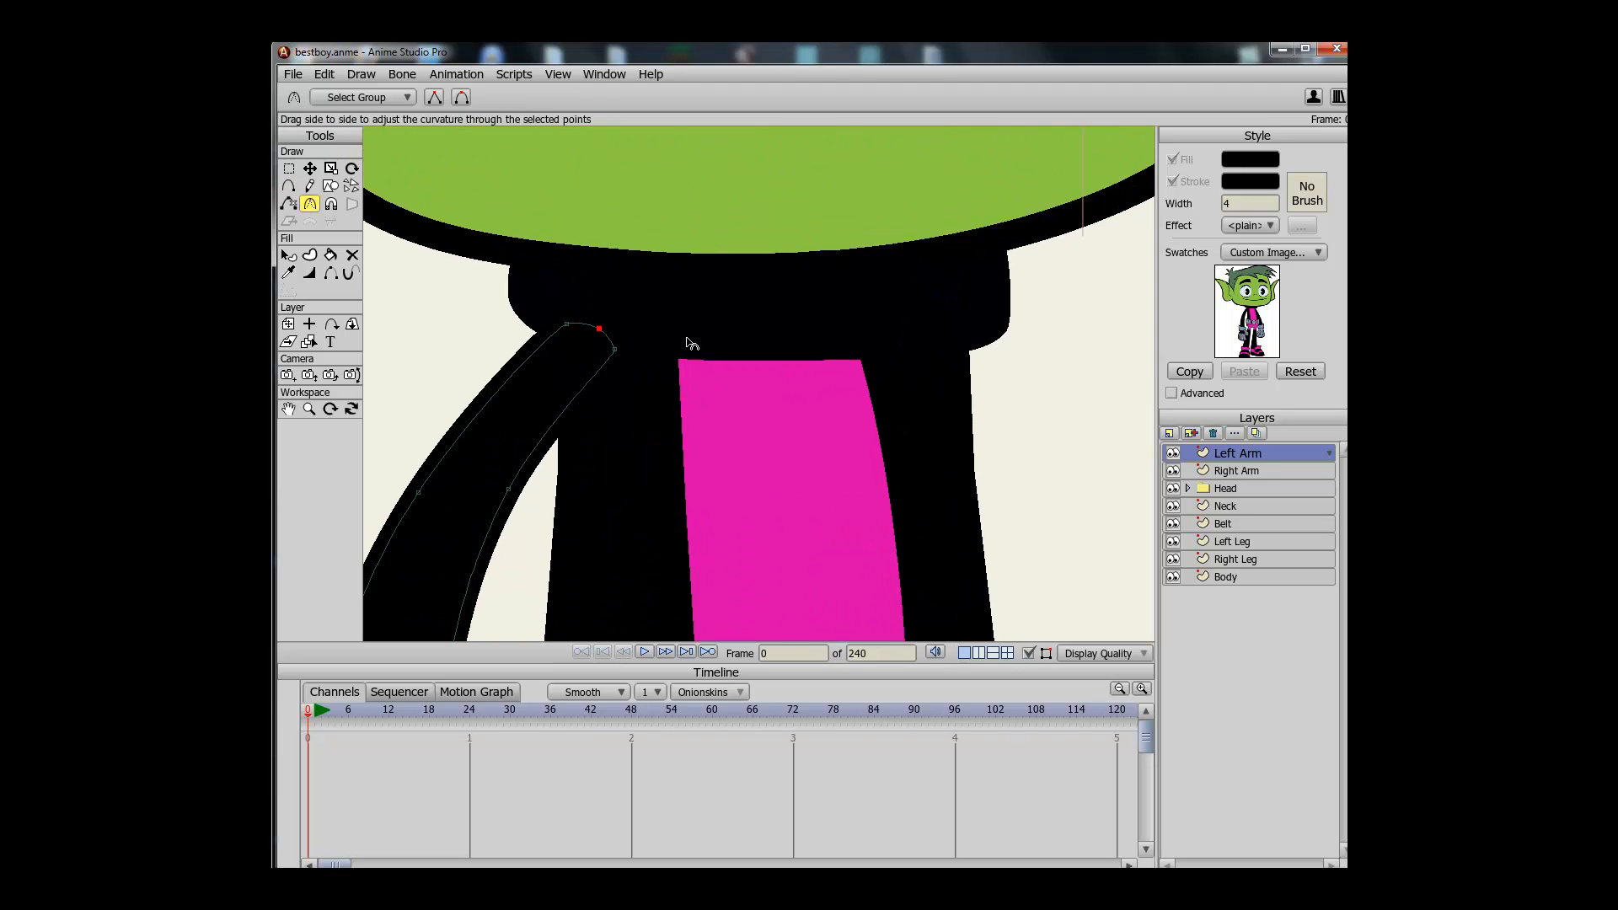
pyautogui.scroll(-5, 690, 346)
pyautogui.press('g')
pyautogui.scroll(-1, 735, 432)
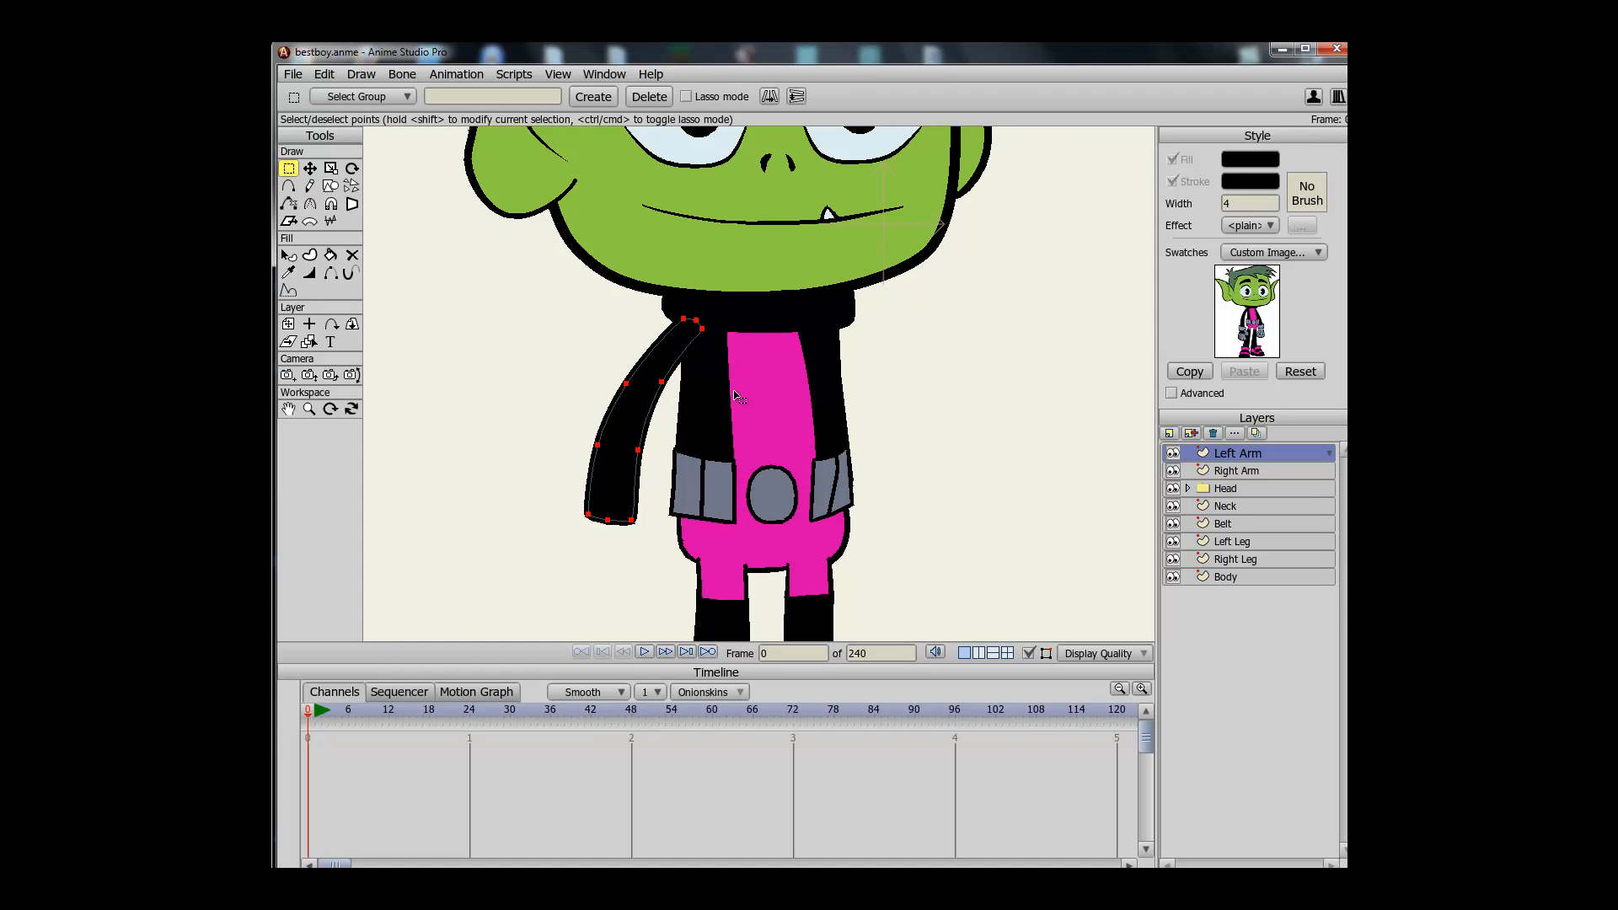
# Slim the arm by moving its outer edge points and both wrist corners inward
pyautogui.press('t')
pyautogui.moveTo(597, 447); pyautogui.dragTo(604, 445)
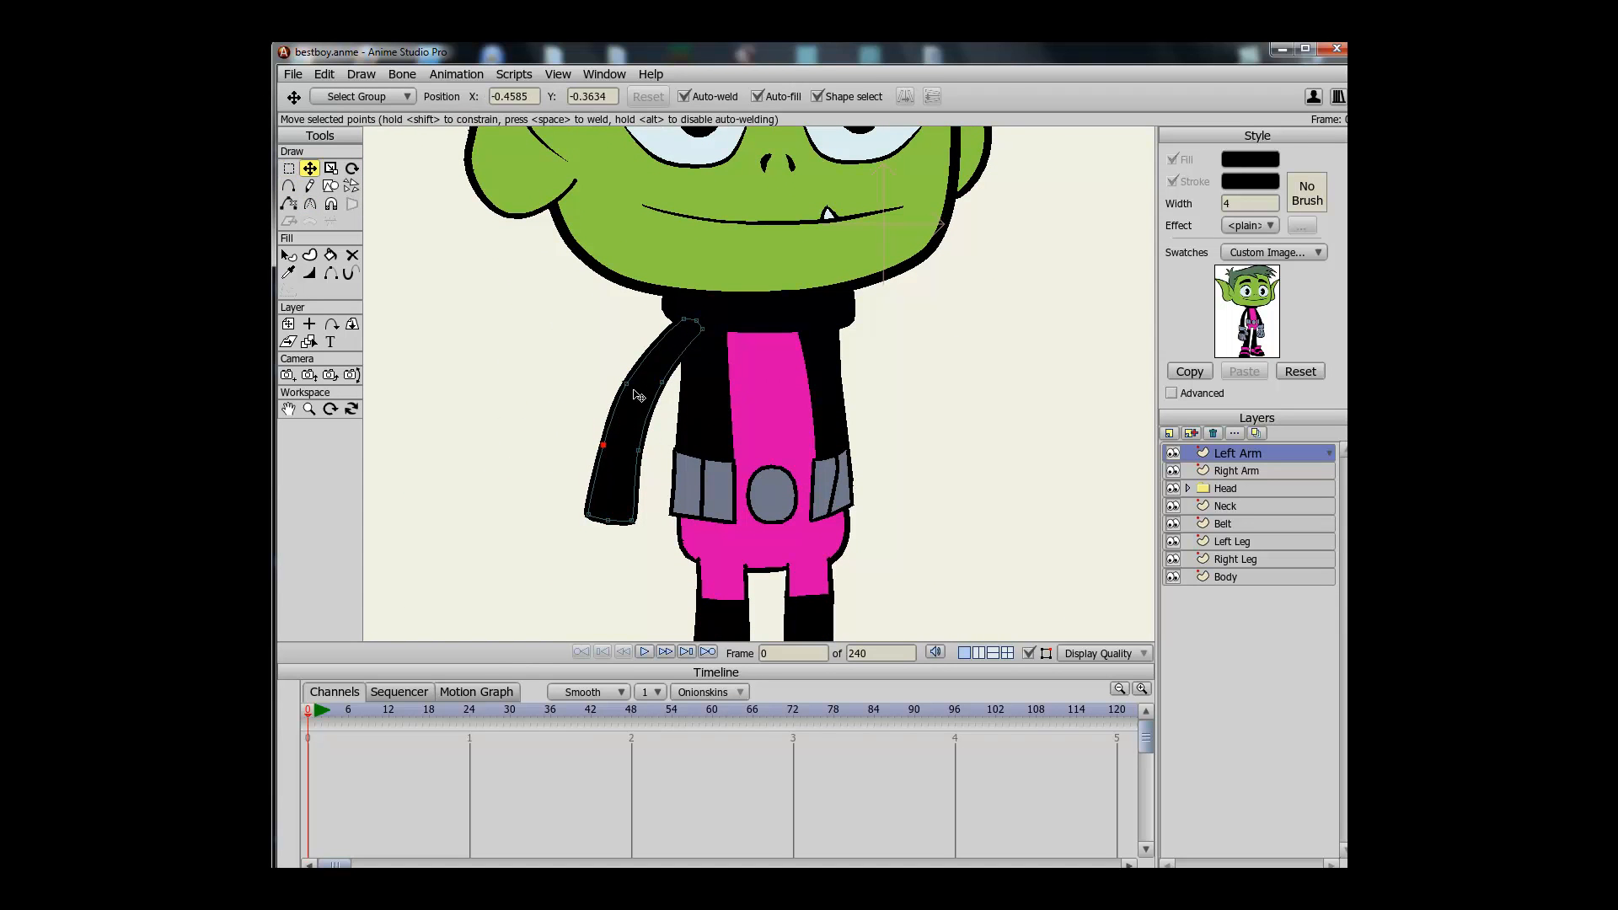
pyautogui.moveTo(632, 390); pyautogui.dragTo(638, 389)
pyautogui.moveTo(586, 516); pyautogui.dragTo(635, 515)
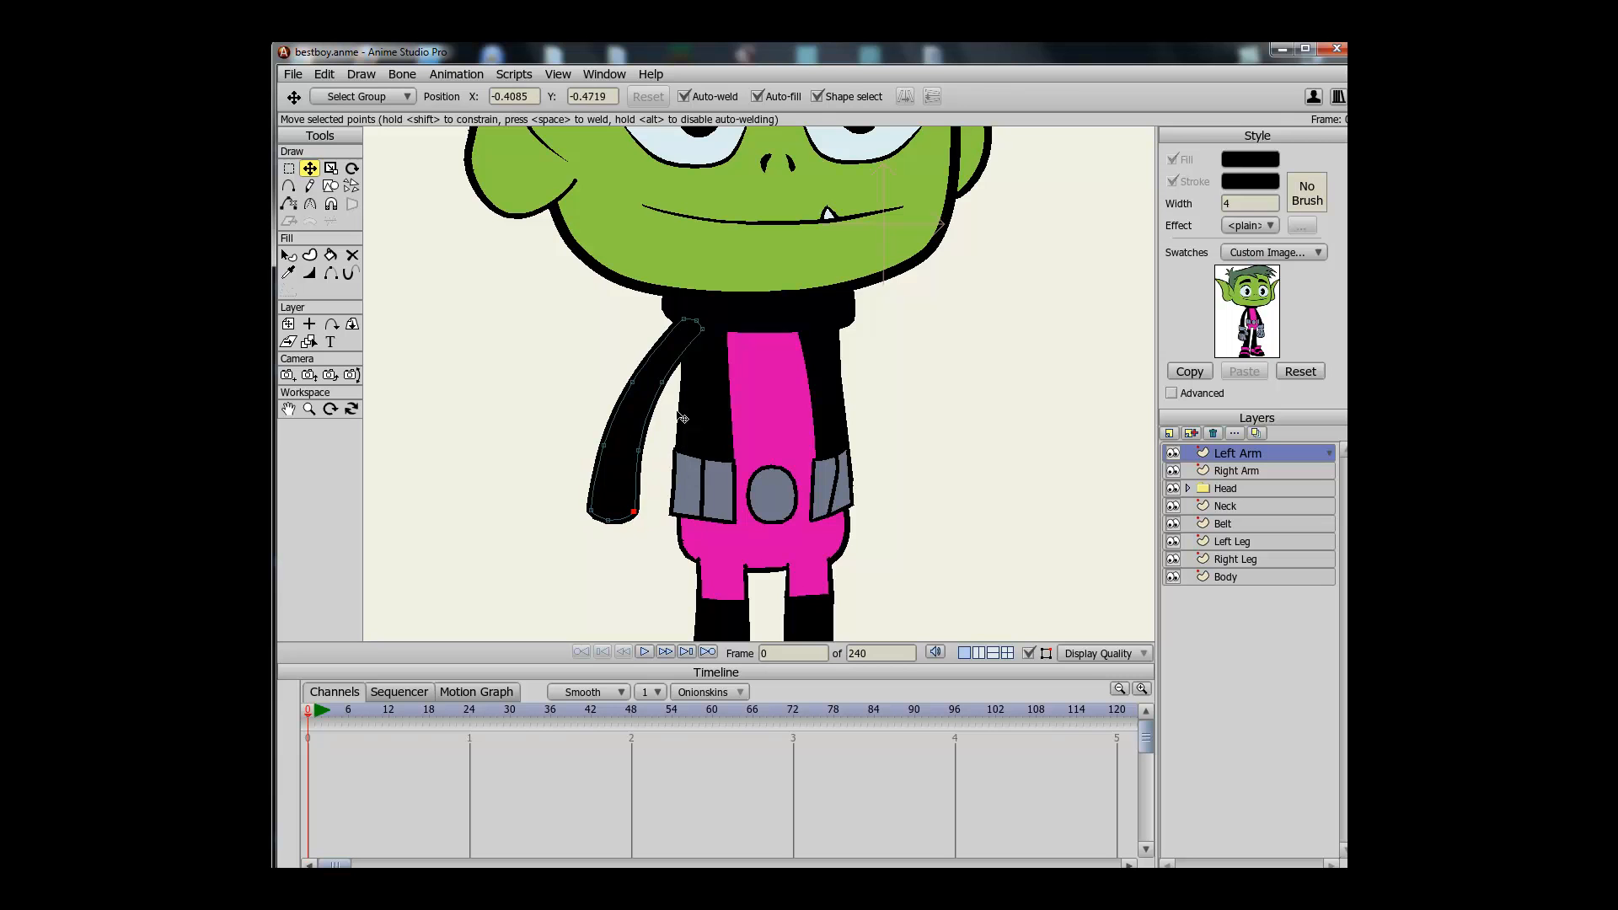
# Add a point on the arm's outer edge just below the shoulder to fill out its curve
pyautogui.press('a')
pyautogui.click(662, 341)
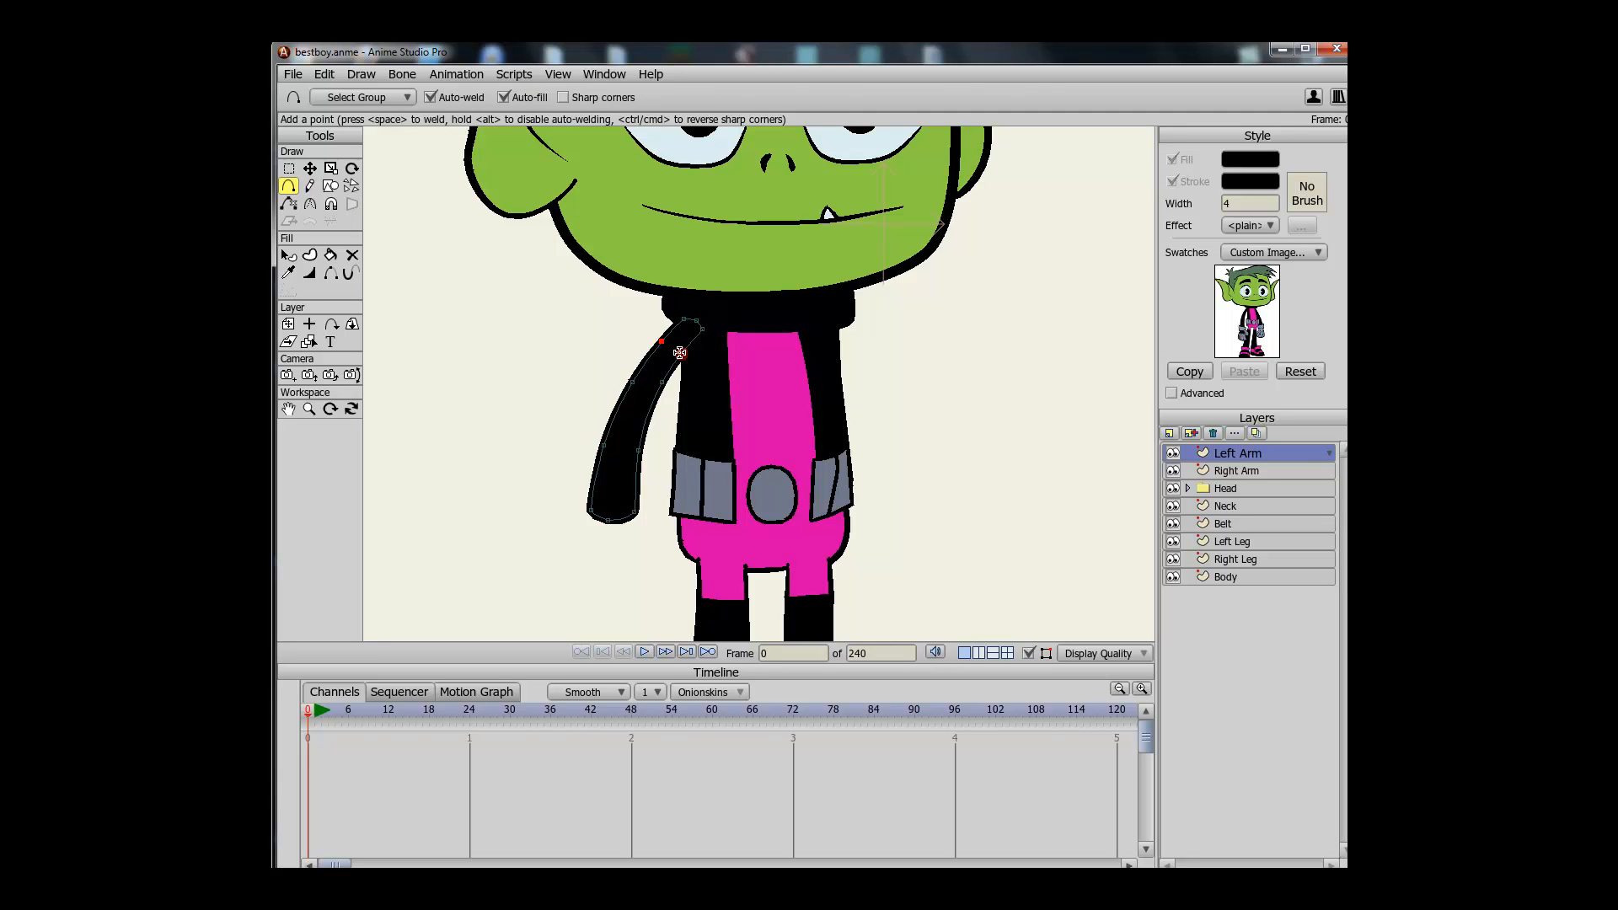
pyautogui.press('g')
pyautogui.scroll(-2, 755, 407)
pyautogui.scroll(2, 786, 355)
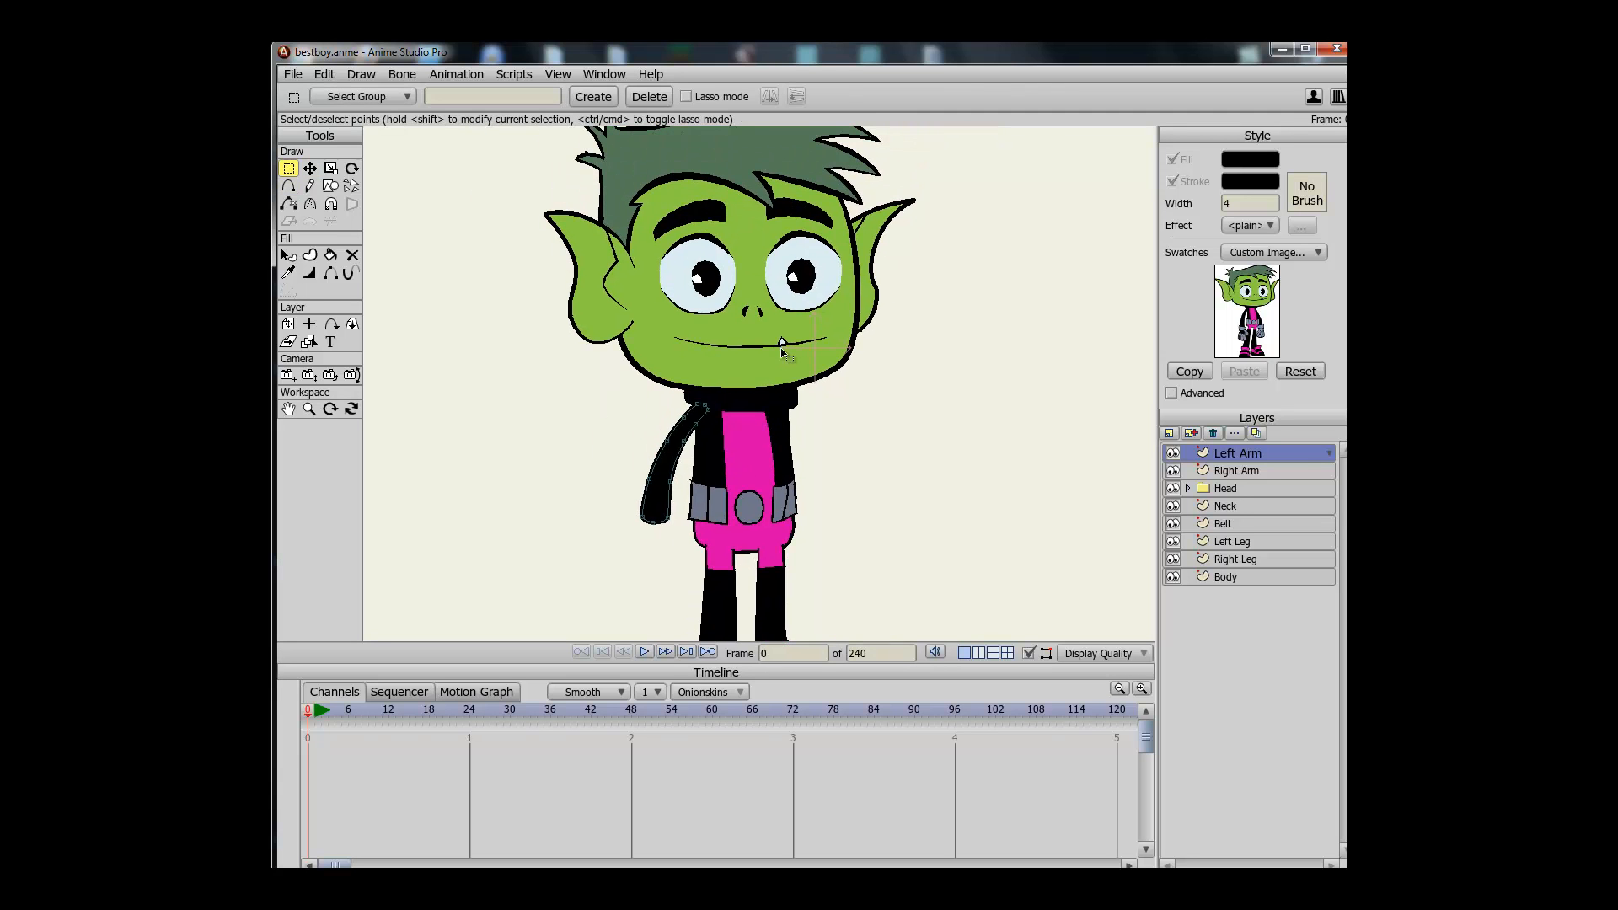
pyautogui.scroll(-2, 782, 354)
pyautogui.scroll(2, 774, 328)
pyautogui.scroll(1, 745, 377)
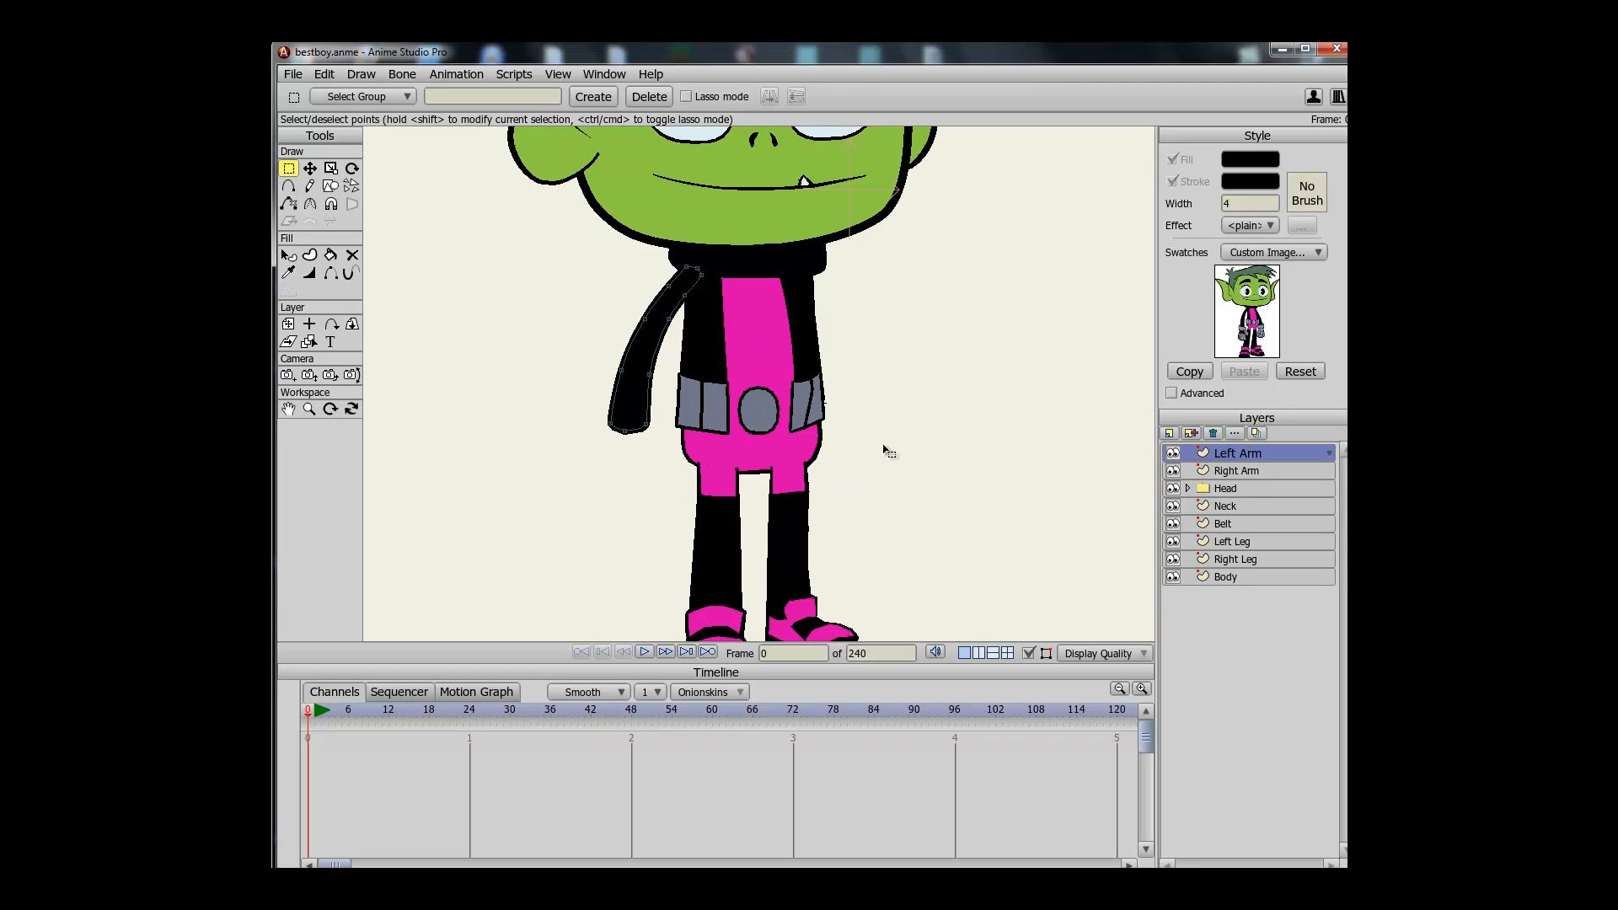
# Pick dark gray from the reference image and draw an angular glove cuff over the arm's wrist end
pyautogui.scroll(2, 867, 444)
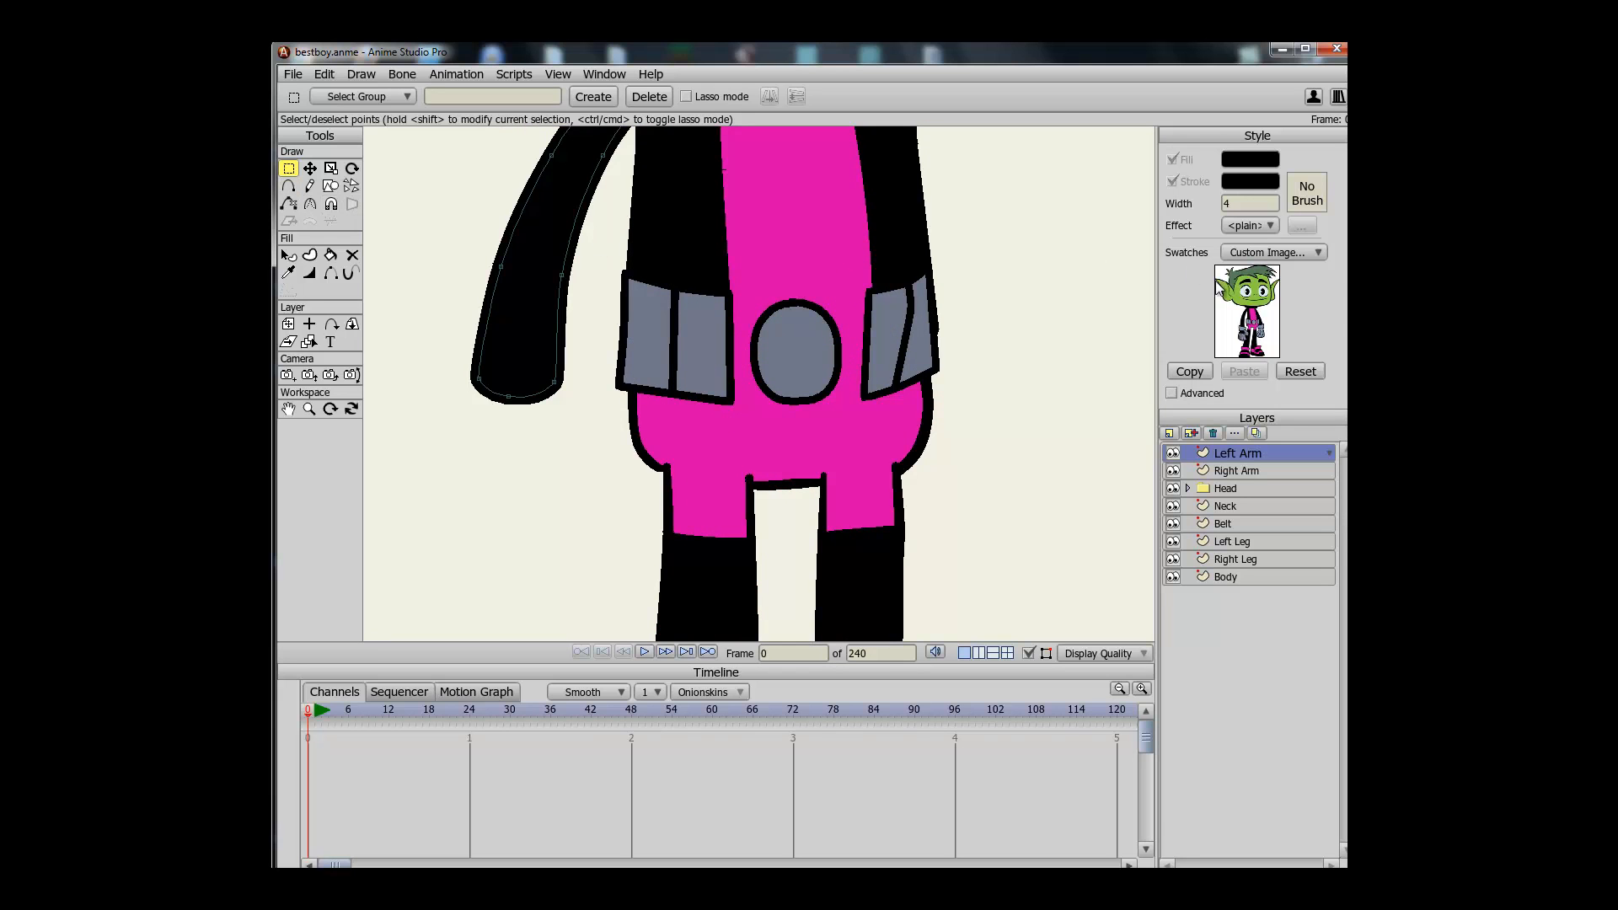
pyautogui.click(1244, 333)
pyautogui.click(288, 186)
pyautogui.moveTo(451, 342)
pyautogui.mouseDown()
pyautogui.moveTo(596, 368)
pyautogui.moveTo(578, 449)
pyautogui.moveTo(447, 427)
pyautogui.moveTo(432, 389)
pyautogui.moveTo(450, 344)
pyautogui.moveTo(387, 300)
pyautogui.moveTo(449, 327)
pyautogui.moveTo(455, 313)
pyautogui.mouseUp()
pyautogui.press('c')
pyautogui.press('g')
pyautogui.click(386, 300)
pyautogui.press('t')
pyautogui.press('a')
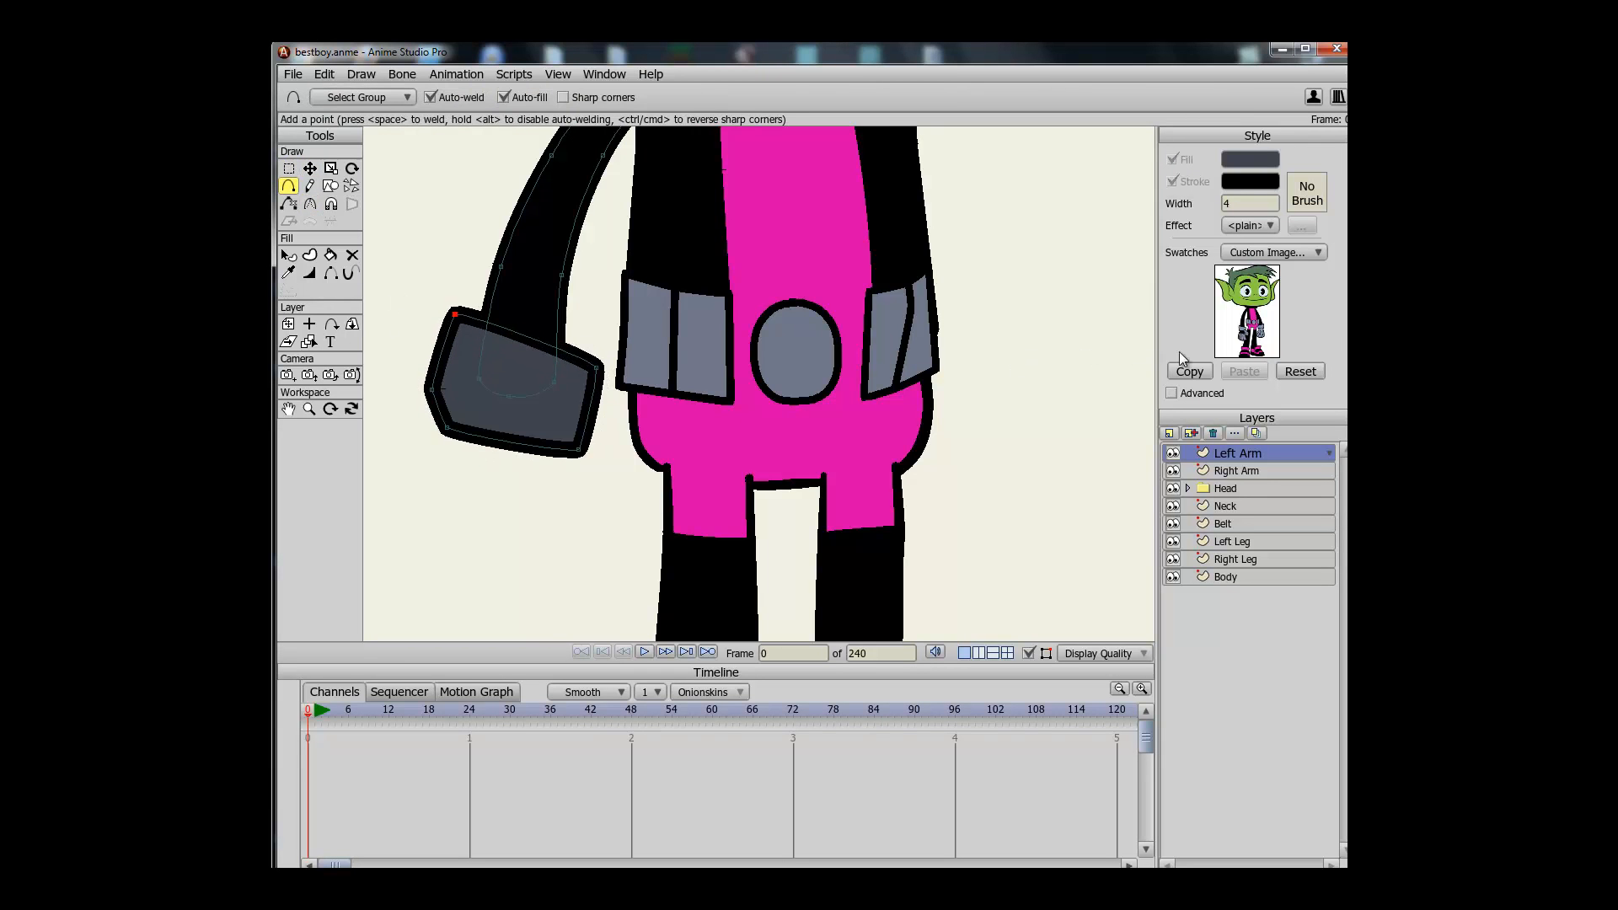
# Select the cuff shape and recolor it with a lighter blue-gray from the reference image
pyautogui.click(1240, 328)
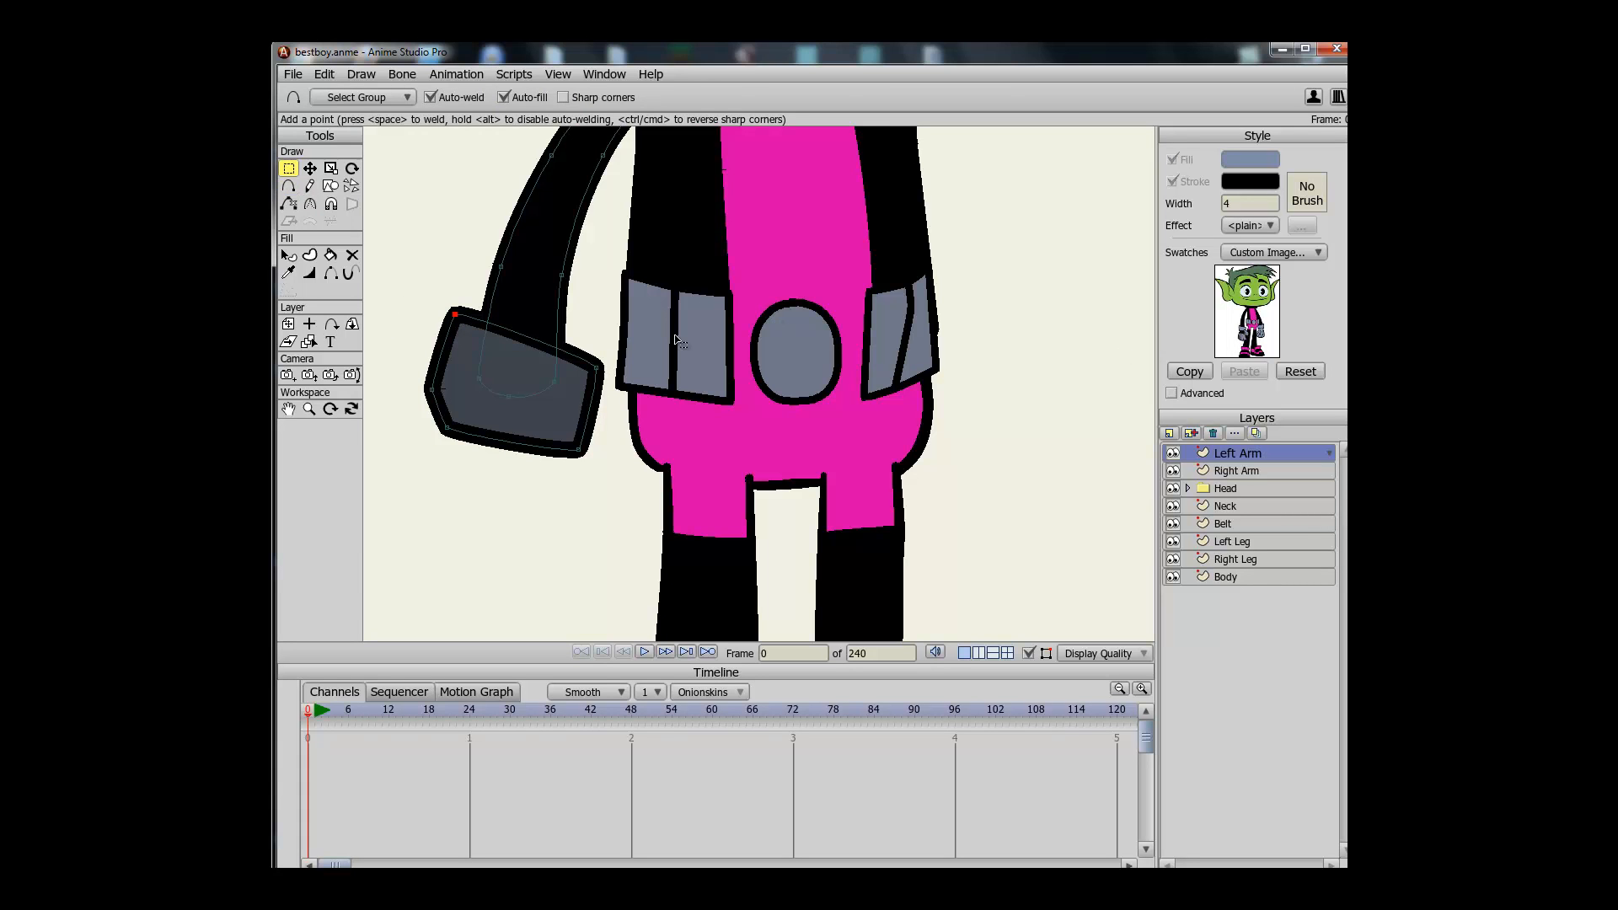
pyautogui.press('q')
pyautogui.click(536, 411)
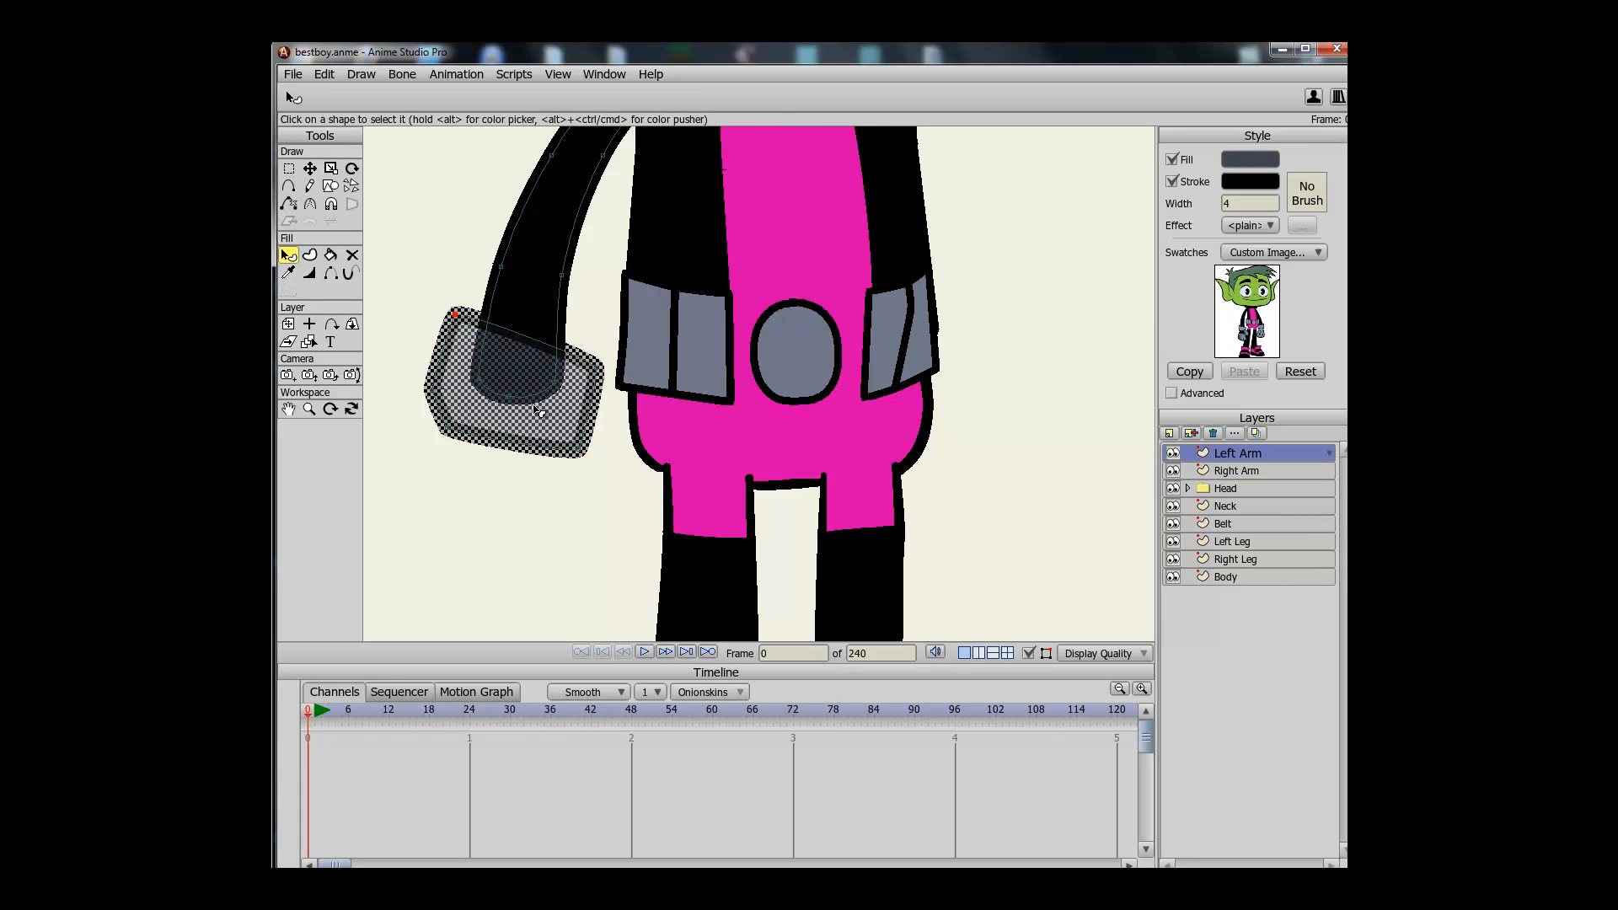
pyautogui.click(1245, 333)
# Curve the cuff's outer side, and add a point to its upper edge to bow that edge downward
pyautogui.press('g')
pyautogui.press('t')
pyautogui.press('c')
pyautogui.moveTo(428, 391); pyautogui.dragTo(1110, 419)
pyautogui.press('g')
pyautogui.press('a')
pyautogui.moveTo(524, 340)
pyautogui.mouseDown()
pyautogui.moveTo(520, 369)
pyautogui.moveTo(502, 345)
pyautogui.mouseUp()
pyautogui.press('c')
pyautogui.press('t')
pyautogui.click(455, 313)
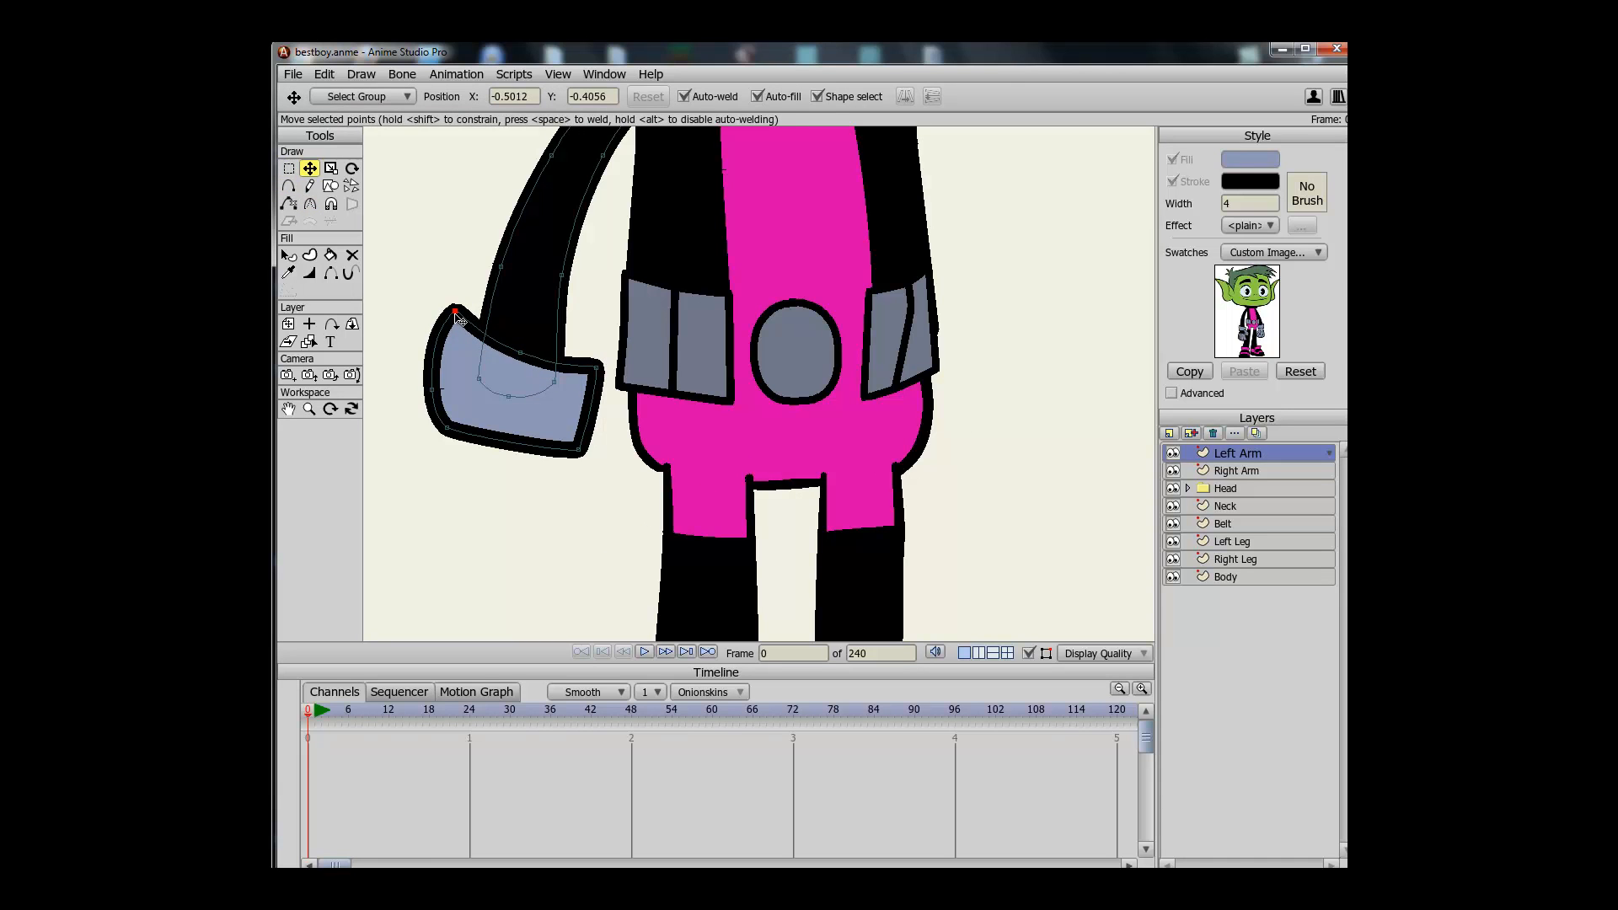
# Add a point on the cuff's inner side and curve that side inward
pyautogui.press('a')
pyautogui.moveTo(590, 390); pyautogui.dragTo(927, 435)
pyautogui.press('c')
pyautogui.press('g')
pyautogui.click(555, 423)
# Select the whole cuff and scale it down slightly around the wrist
pyautogui.press('w')
pyautogui.moveTo(557, 427)
pyautogui.mouseDown()
pyautogui.moveTo(539, 424)
pyautogui.moveTo(593, 381)
pyautogui.moveTo(534, 395)
pyautogui.mouseUp()
pyautogui.press('t')
pyautogui.press('s')
pyautogui.press('t')
pyautogui.hotkey('ctrl', 'z')
pyautogui.press('e')
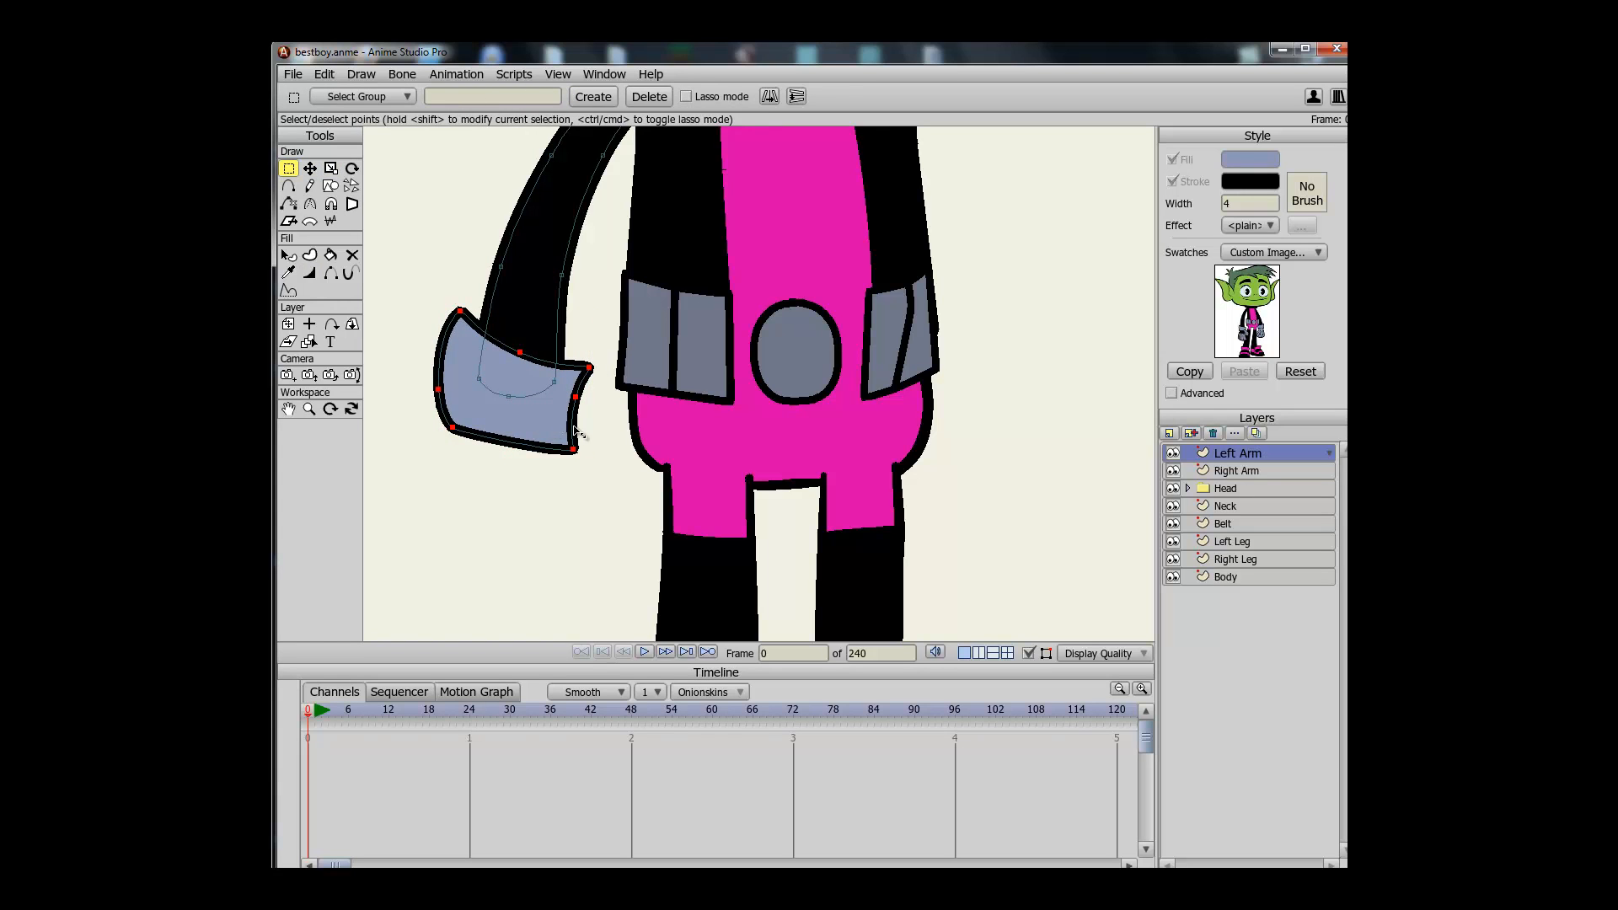
pyautogui.press('s')
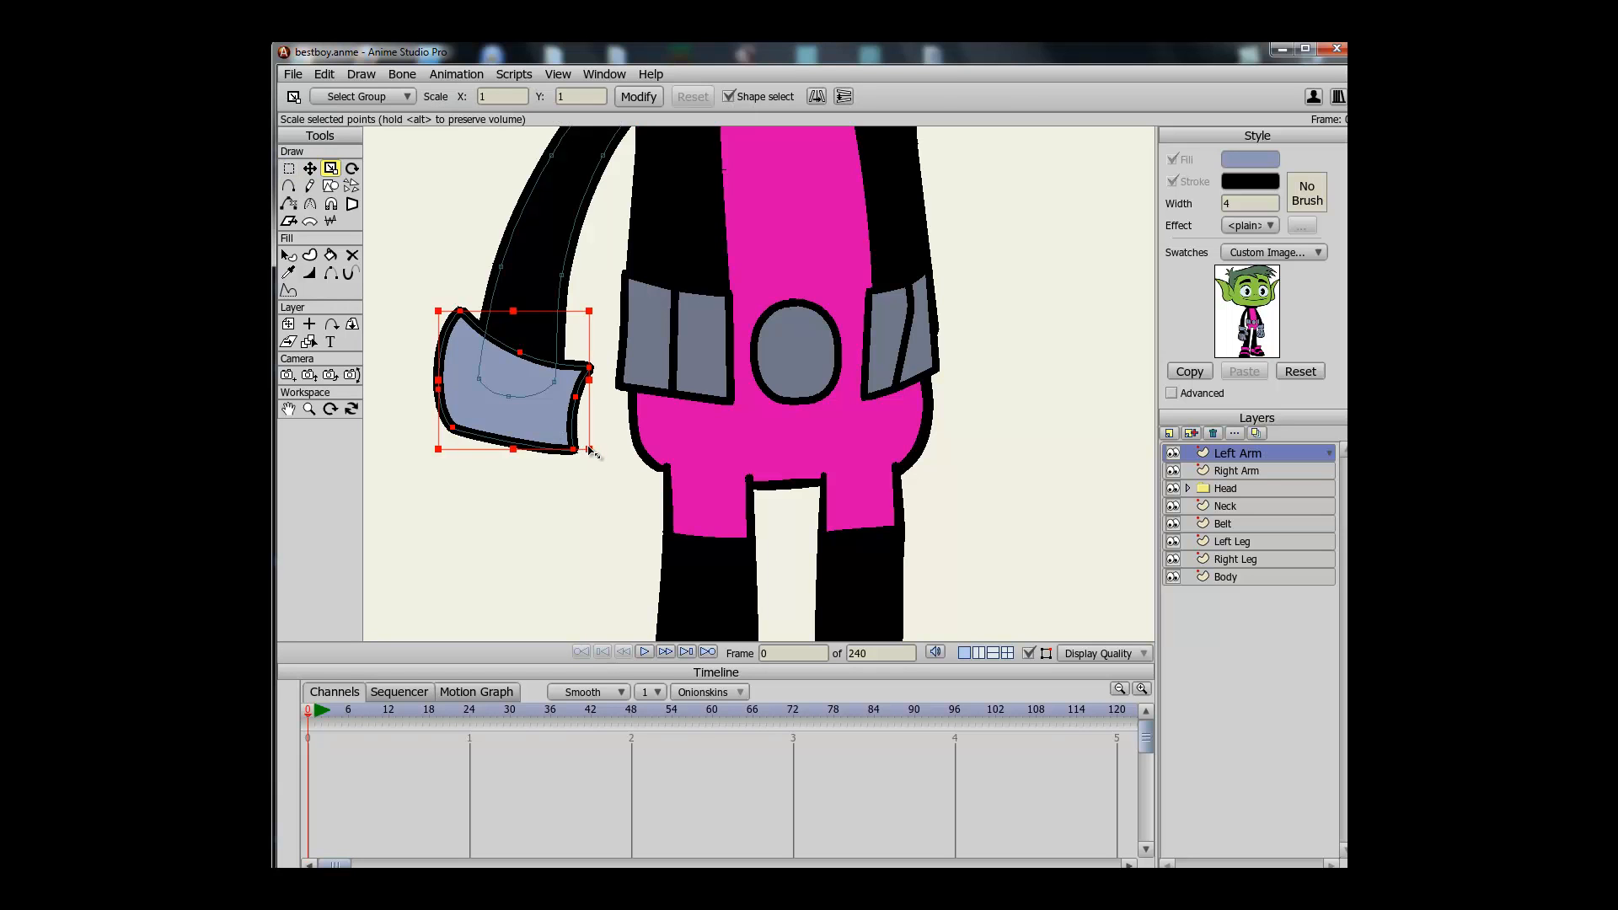
# Rotate the cuff slightly counterclockwise to line it up with the forearm, and deselect it
pyautogui.press('r')
pyautogui.moveTo(612, 406); pyautogui.dragTo(611, 396)
pyautogui.press('t')
pyautogui.hotkey('ctrl', 'z')
pyautogui.hotkey('ctrl', 'z')
pyautogui.hotkey('ctrl', 'z')
pyautogui.hotkey('ctrl', 'z')
pyautogui.press('e')
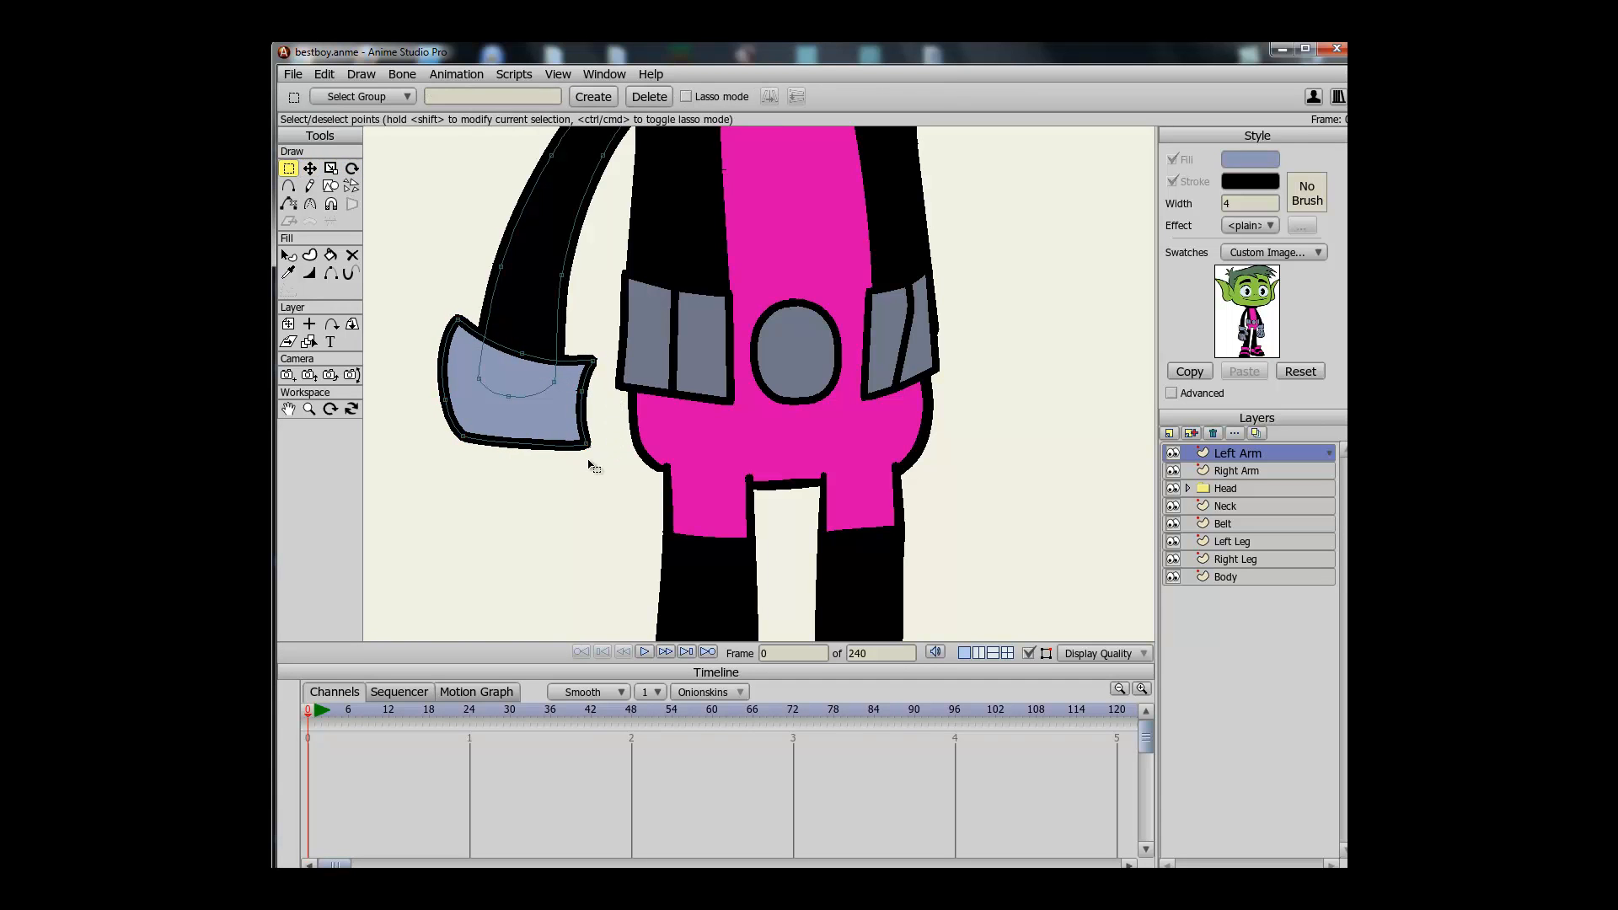
# Draw a blue-gray mitten-shaped hand with a thumb below the cuff and round its outline
pyautogui.scroll(-2, 578, 427)
pyautogui.press('a')
pyautogui.scroll(-2, 503, 395)
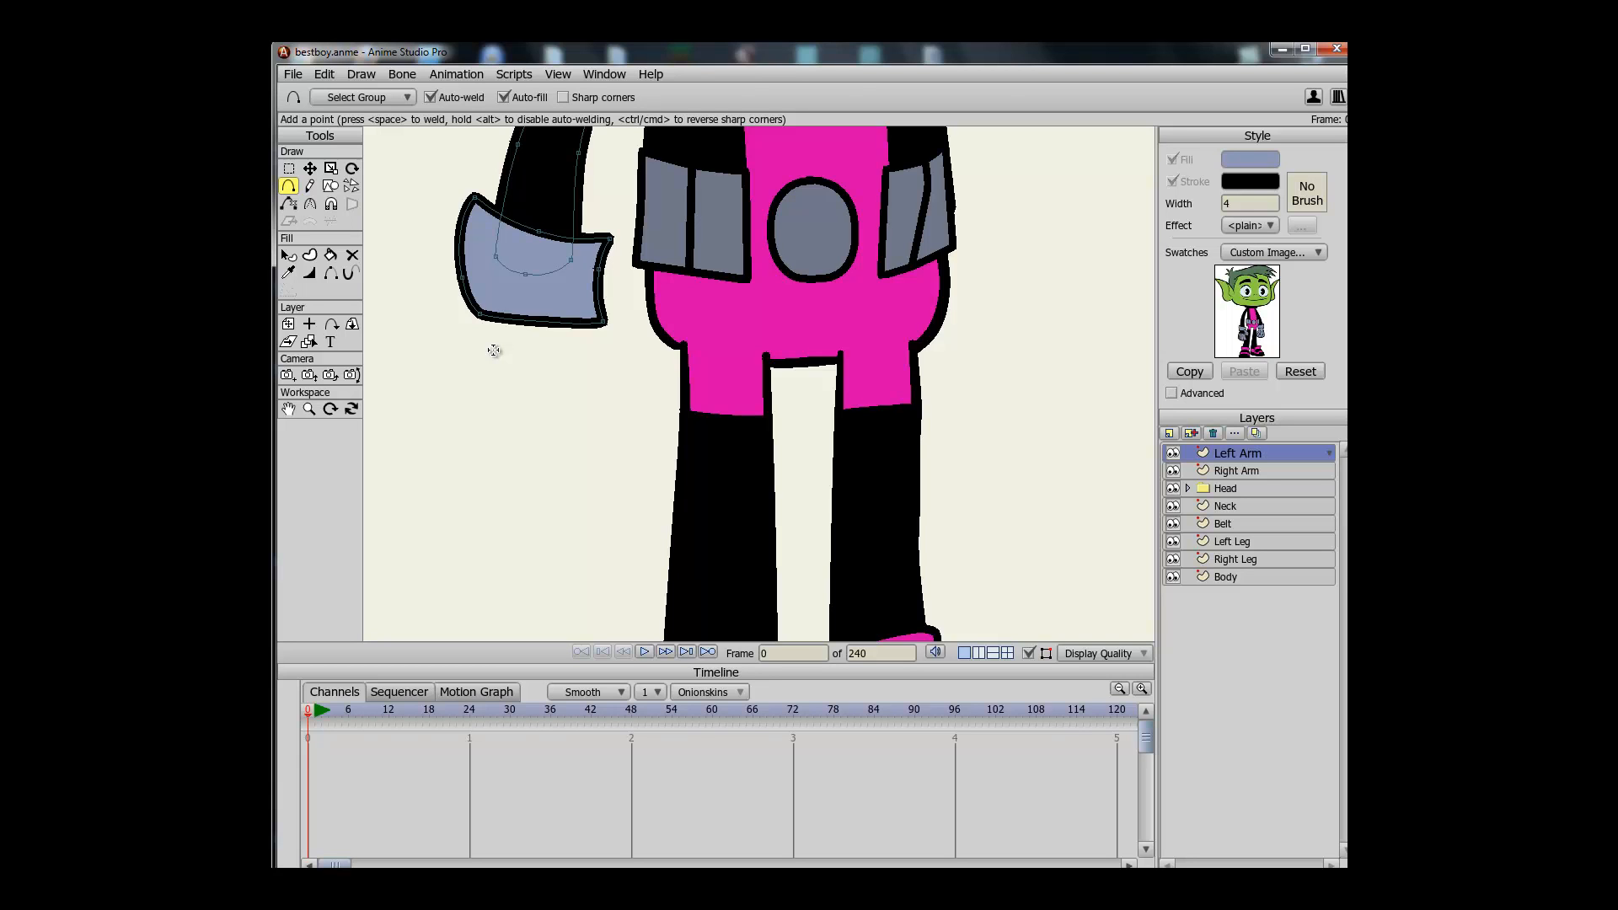
pyautogui.moveTo(494, 347); pyautogui.dragTo(615, 344)
pyautogui.moveTo(615, 344); pyautogui.dragTo(516, 349)
pyautogui.press('c')
pyautogui.press('t')
pyautogui.click(625, 438)
# Select the hand shape and lower it behind the cuff
pyautogui.press('q')
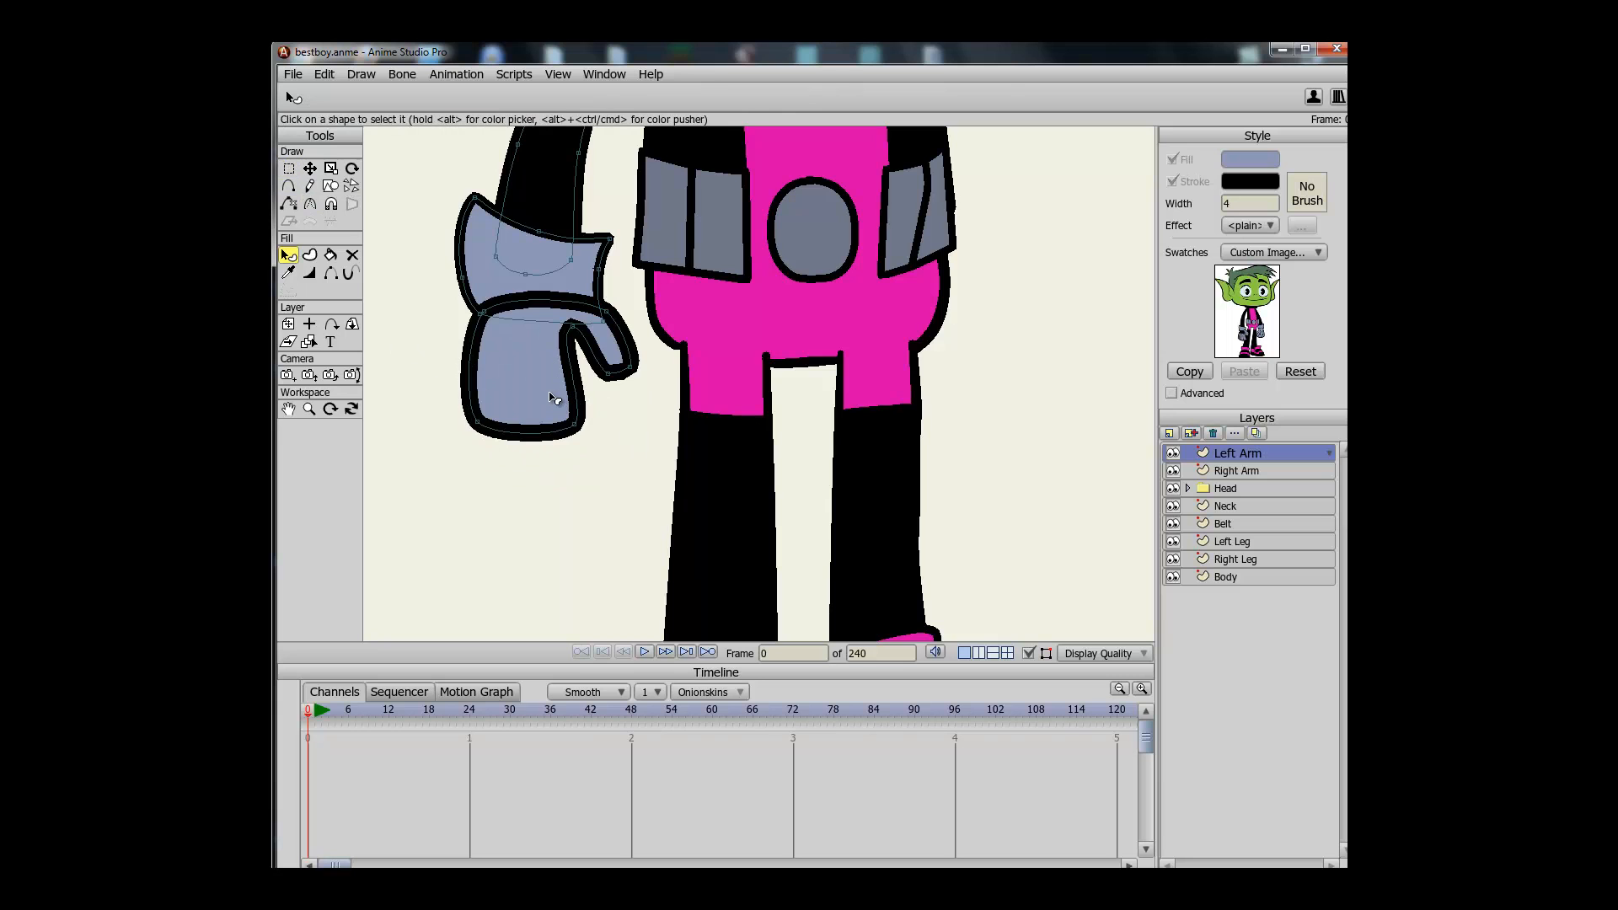
pyautogui.click(556, 403)
pyautogui.press('Down')
pyautogui.press('g')
pyautogui.click(627, 475)
# Reshape the hand by repositioning its points and curving the notch between the palm and thumb
pyautogui.press('t')
pyautogui.moveTo(466, 350); pyautogui.dragTo(465, 355)
pyautogui.hotkey('ctrl', 'z')
pyautogui.press('g')
pyautogui.press('t')
pyautogui.moveTo(552, 393); pyautogui.dragTo(555, 434)
pyautogui.click(576, 368)
pyautogui.press('c')
pyautogui.moveTo(575, 369); pyautogui.dragTo(531, 390)
# Select the whole hand, align it under the cuff, and deselect its points
pyautogui.press('g')
pyautogui.click(553, 394)
pyautogui.press('w')
pyautogui.press('t')
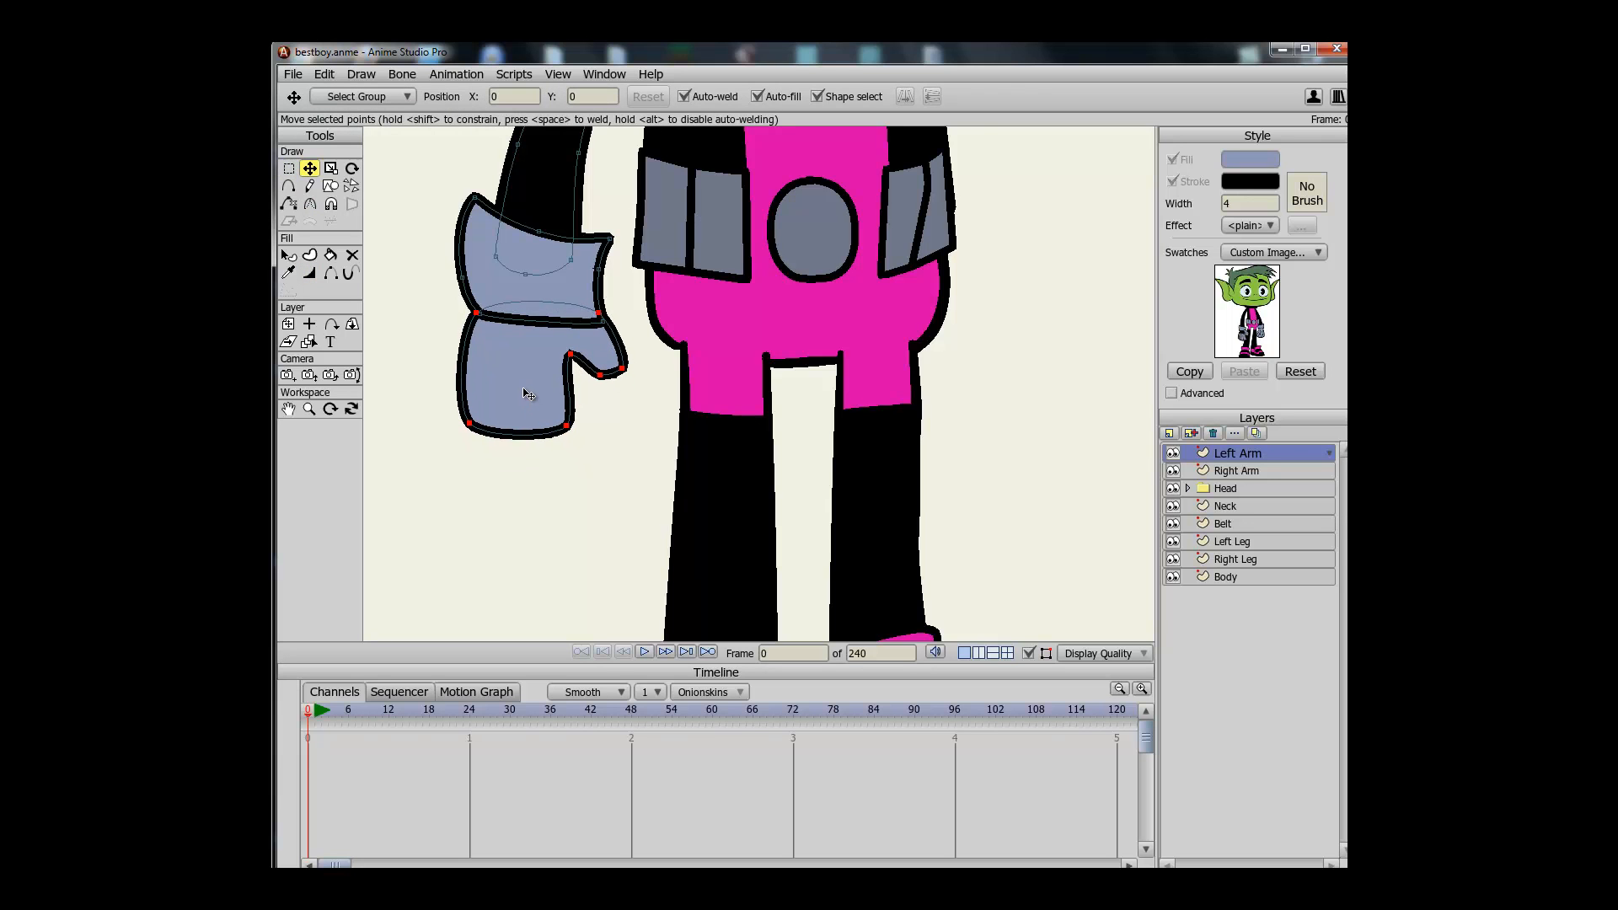
pyautogui.press('e')
pyautogui.click(604, 456)
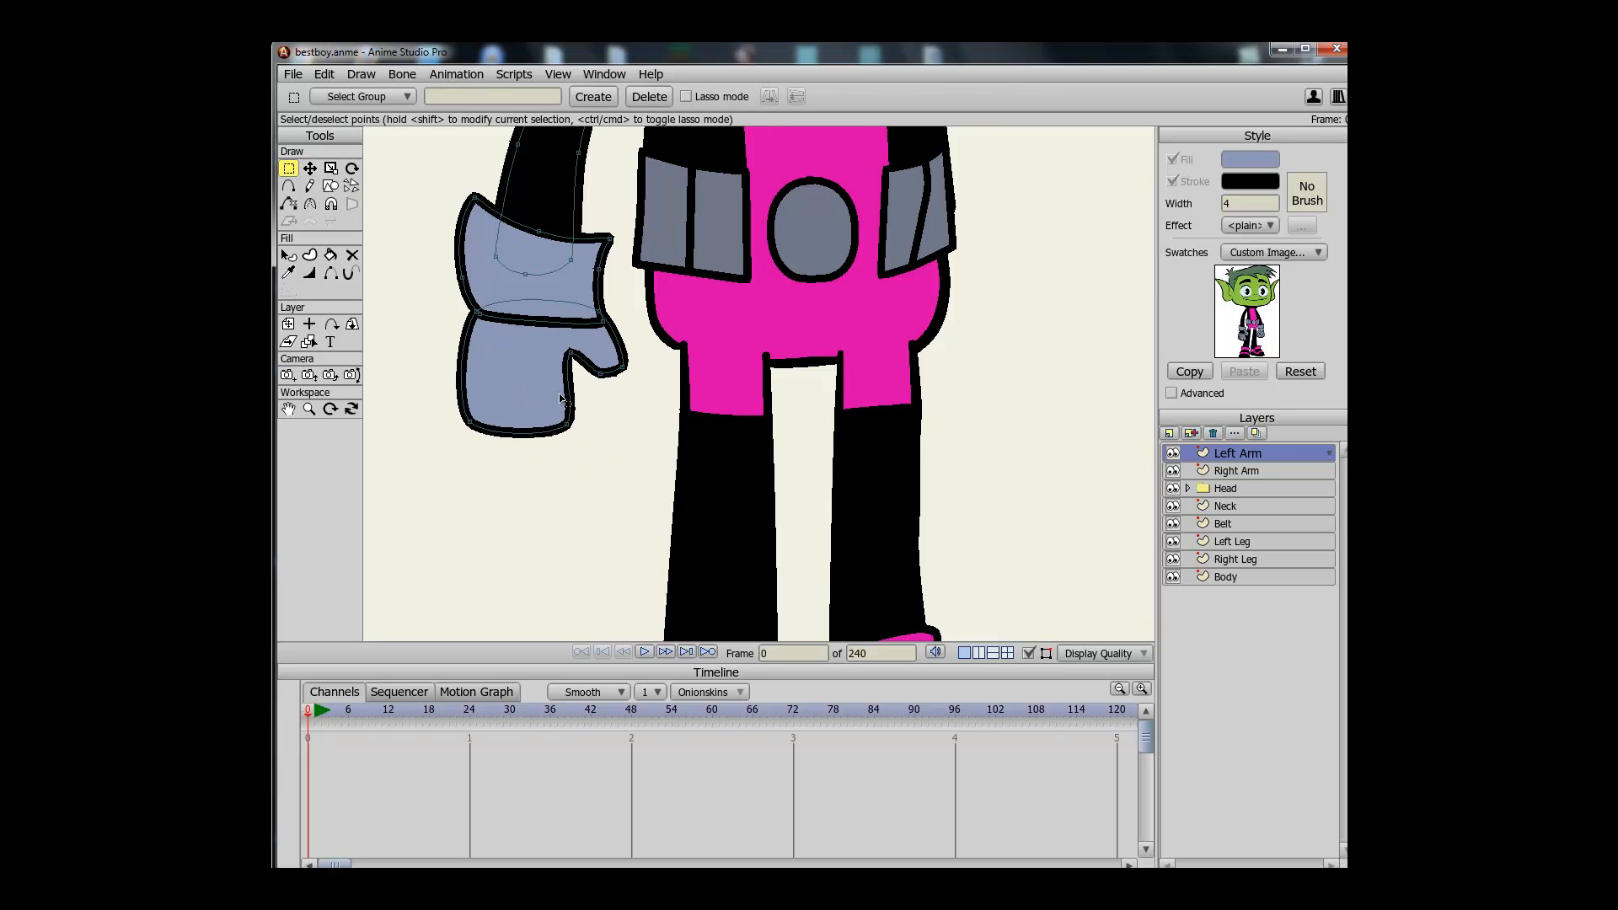
# Lengthen the palm downward and shift the thumb outward by repositioning the hand's points
pyautogui.press('t')
pyautogui.moveTo(517, 390); pyautogui.dragTo(521, 410)
pyautogui.press('g')
pyautogui.click(537, 467)
pyautogui.press('a')
pyautogui.click(523, 453)
pyautogui.press('g')
pyautogui.moveTo(598, 478); pyautogui.dragTo(441, 413)
pyautogui.press('t')
pyautogui.moveTo(539, 443); pyautogui.dragTo(665, 466)
pyautogui.press('s')
pyautogui.press('g')
pyautogui.click(648, 459)
pyautogui.press('c')
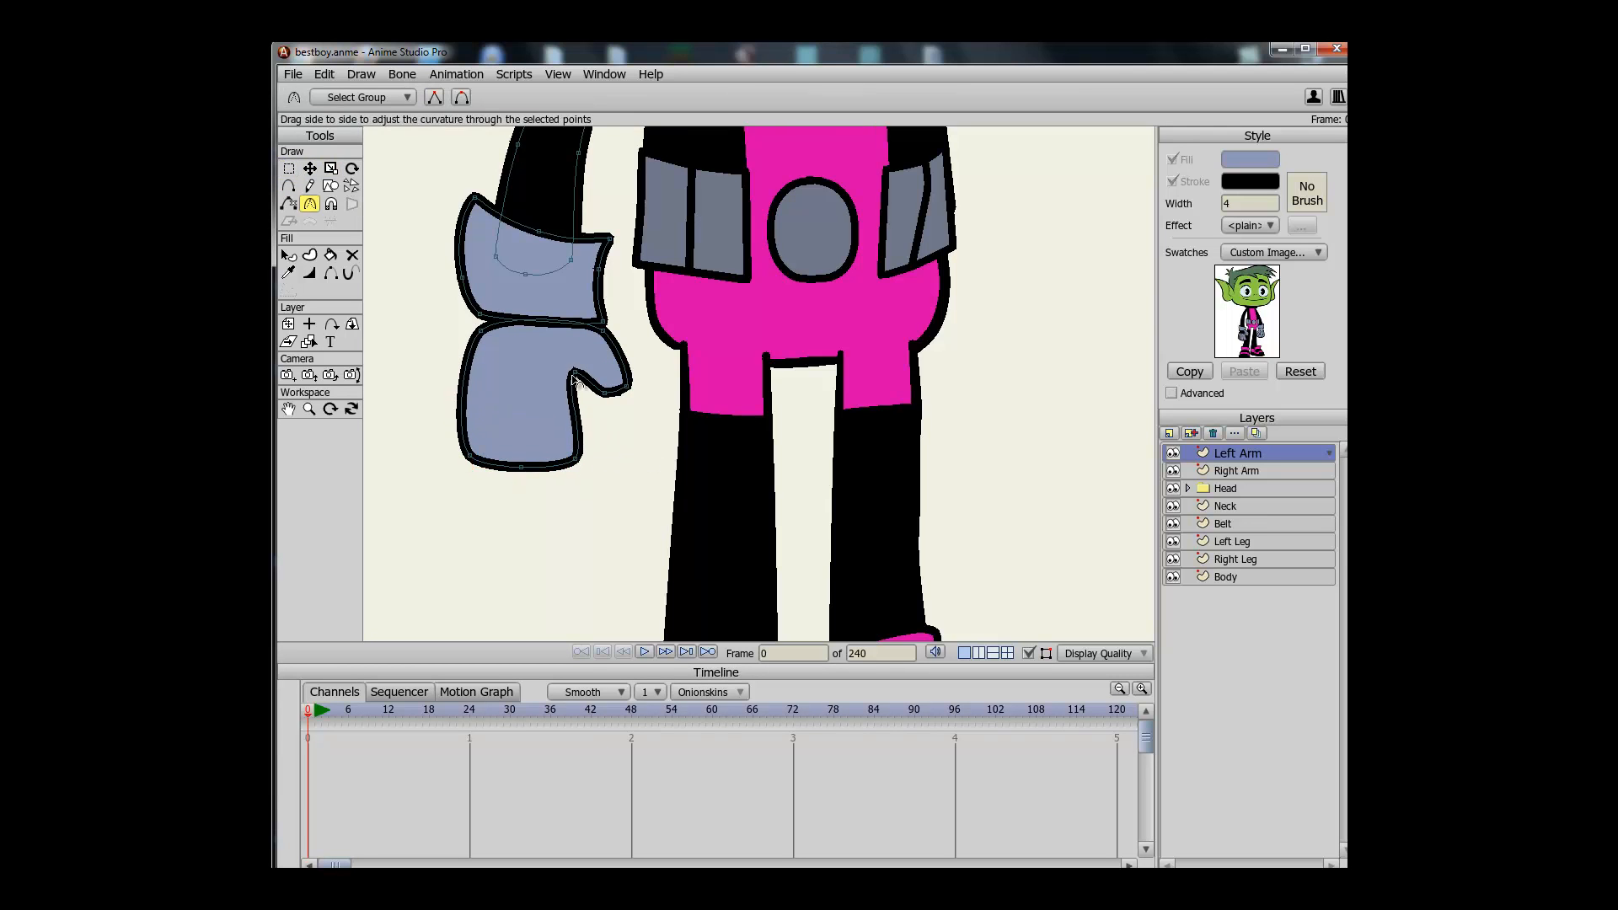
# Thin the hand's outline at its bottom and outer-edge points, with a line width of about 2.1 at the lower outer corner
pyautogui.press('w')
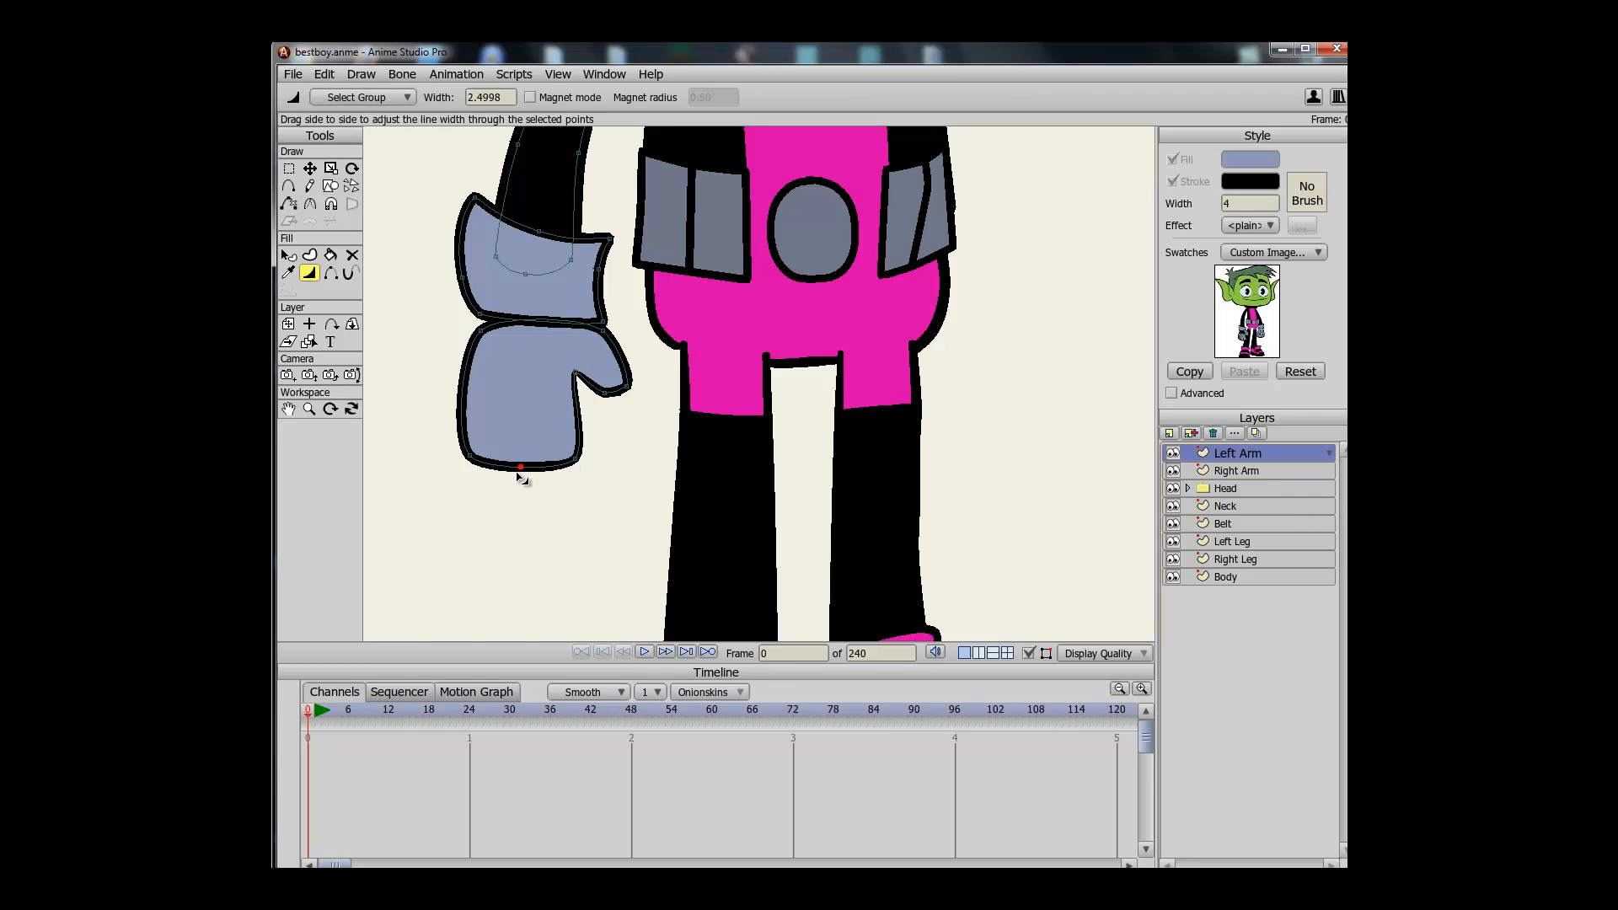
pyautogui.click(469, 456)
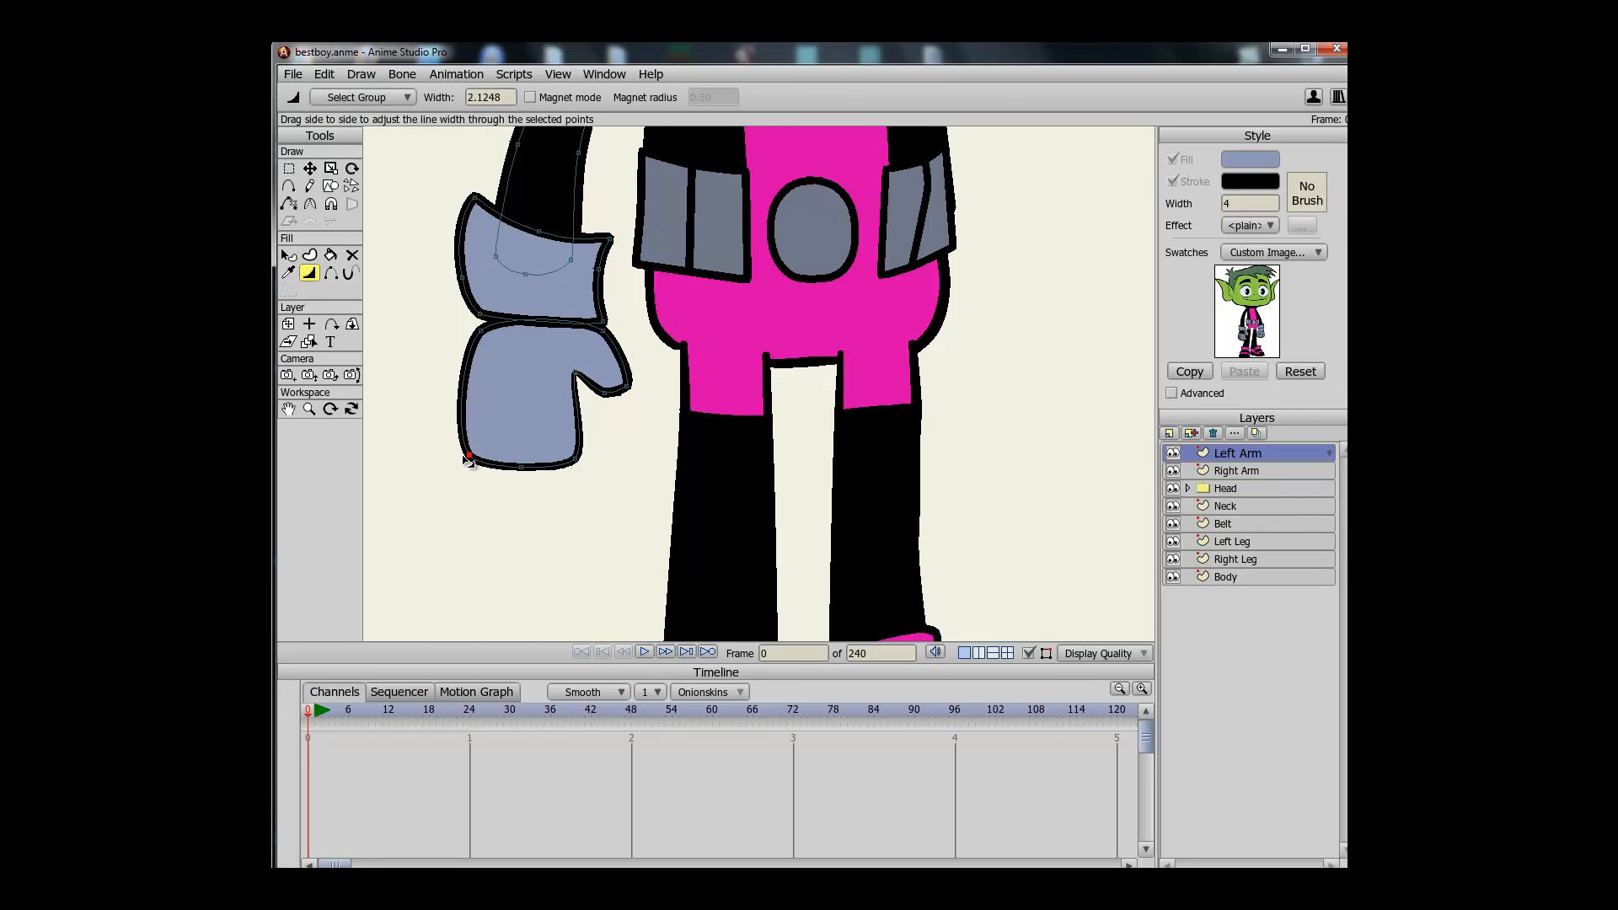
pyautogui.press('a')
pyautogui.click(462, 393)
pyautogui.press('g')
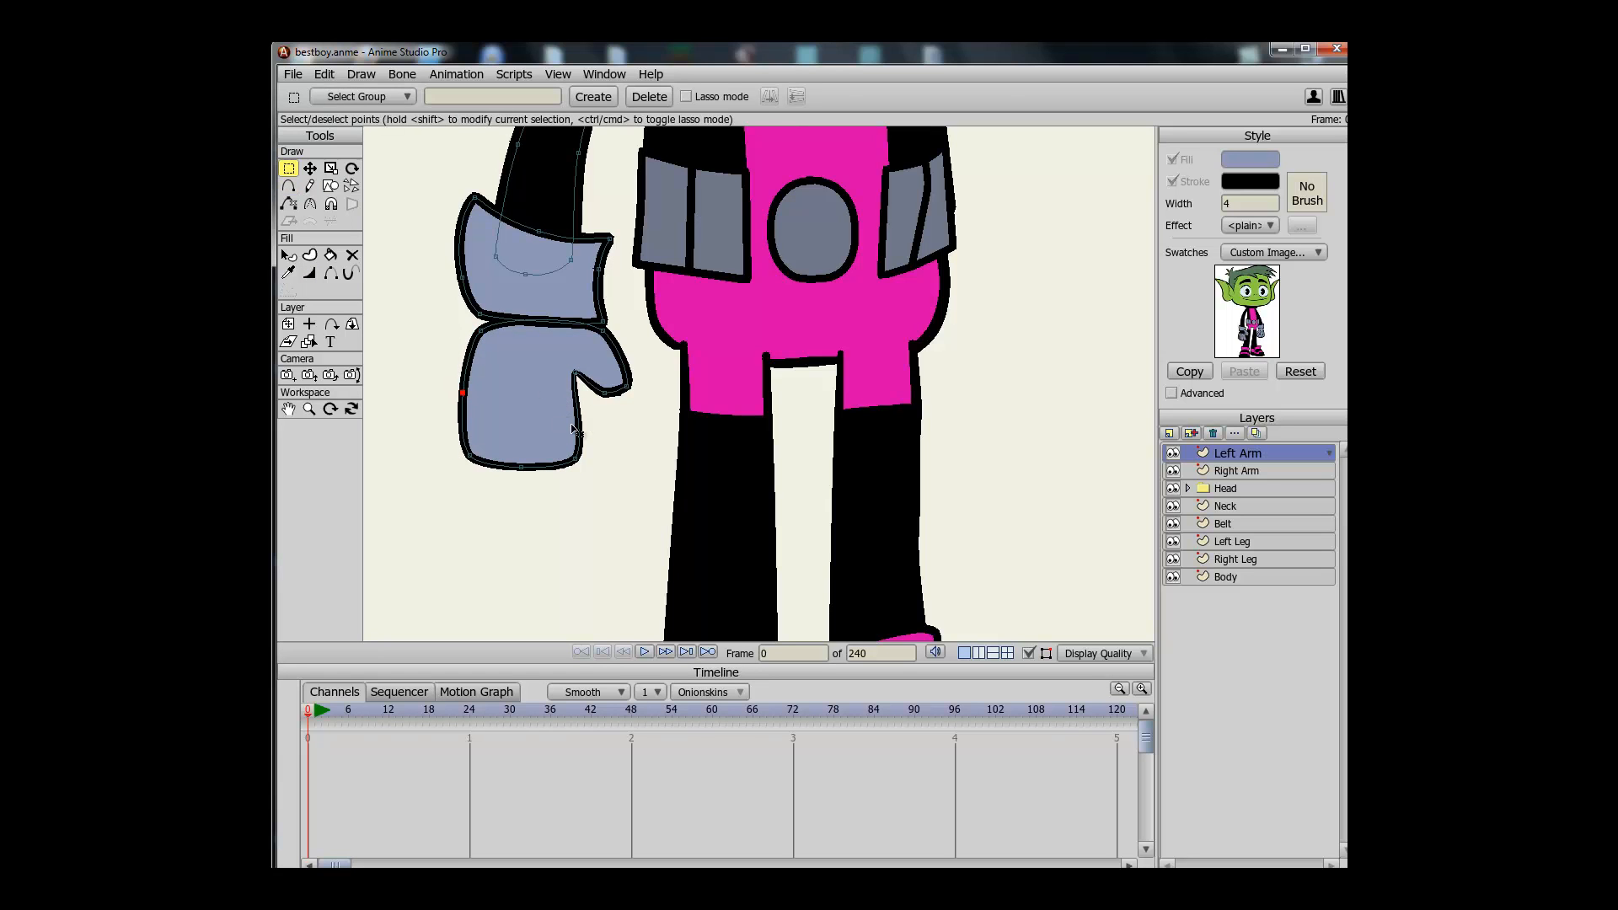
# Raise the notch point between the palm and thumb and sharpen its curvature
pyautogui.click(575, 372)
pyautogui.press('t')
pyautogui.moveTo(575, 372); pyautogui.dragTo(574, 365)
pyautogui.press('c')
pyautogui.moveTo(777, 360); pyautogui.dragTo(419, 348)
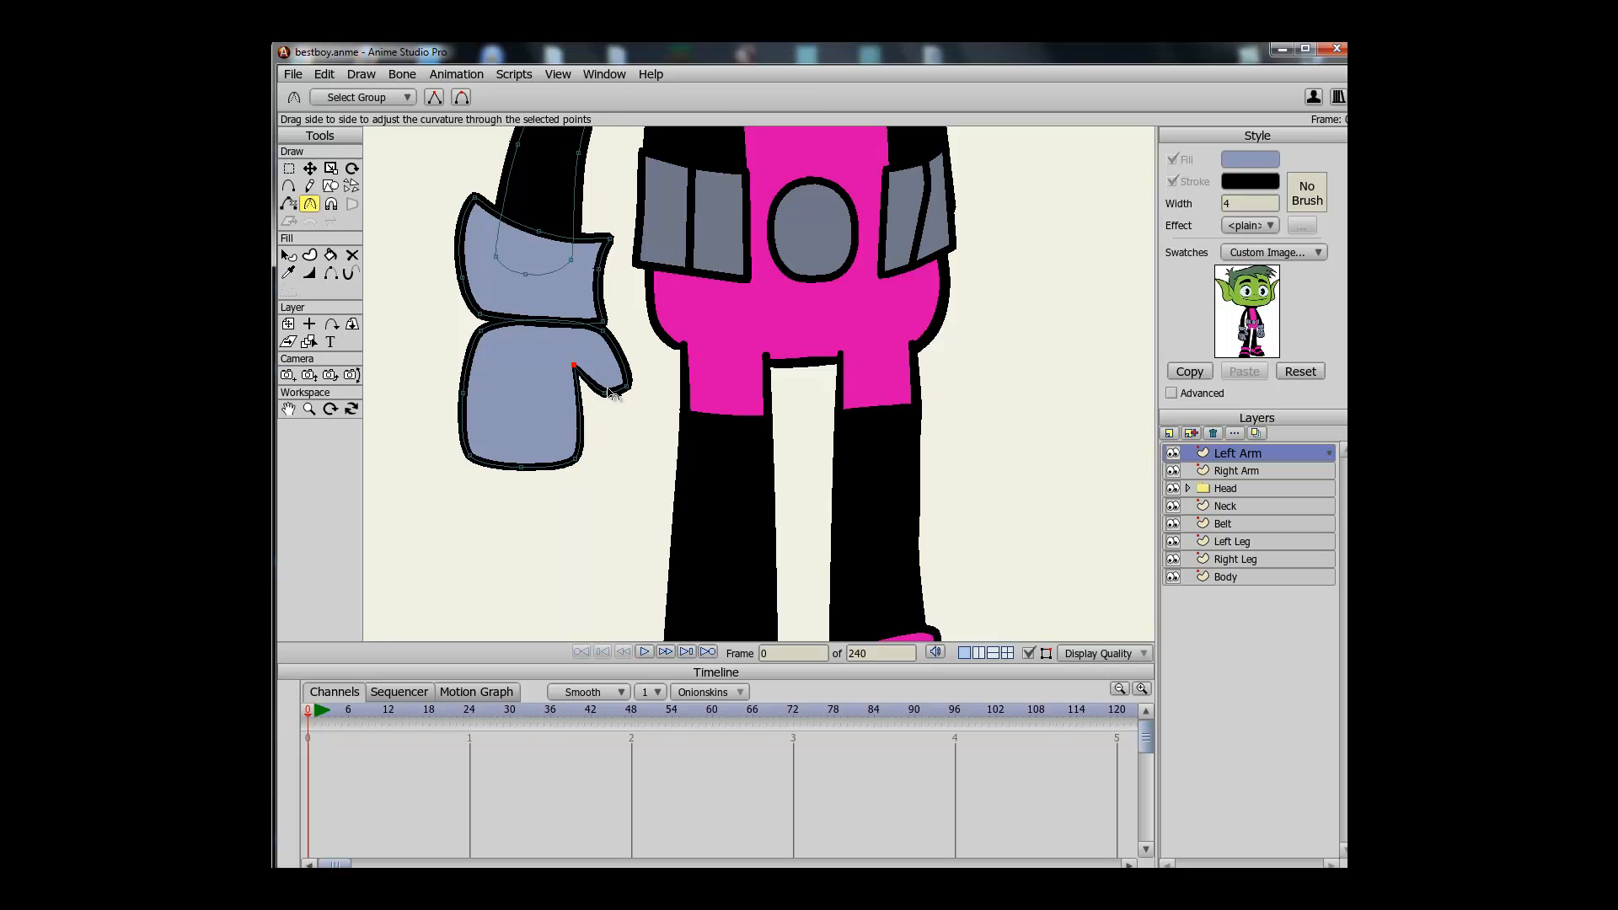
# Pull the thumb tip downward and adjust the curvature to form a narrower thumb
pyautogui.press('t')
pyautogui.moveTo(611, 408); pyautogui.dragTo(903, 452)
pyautogui.press('g')
pyautogui.click(614, 420)
pyautogui.press('t')
pyautogui.press('a')
pyautogui.press('c')
pyautogui.press('t')
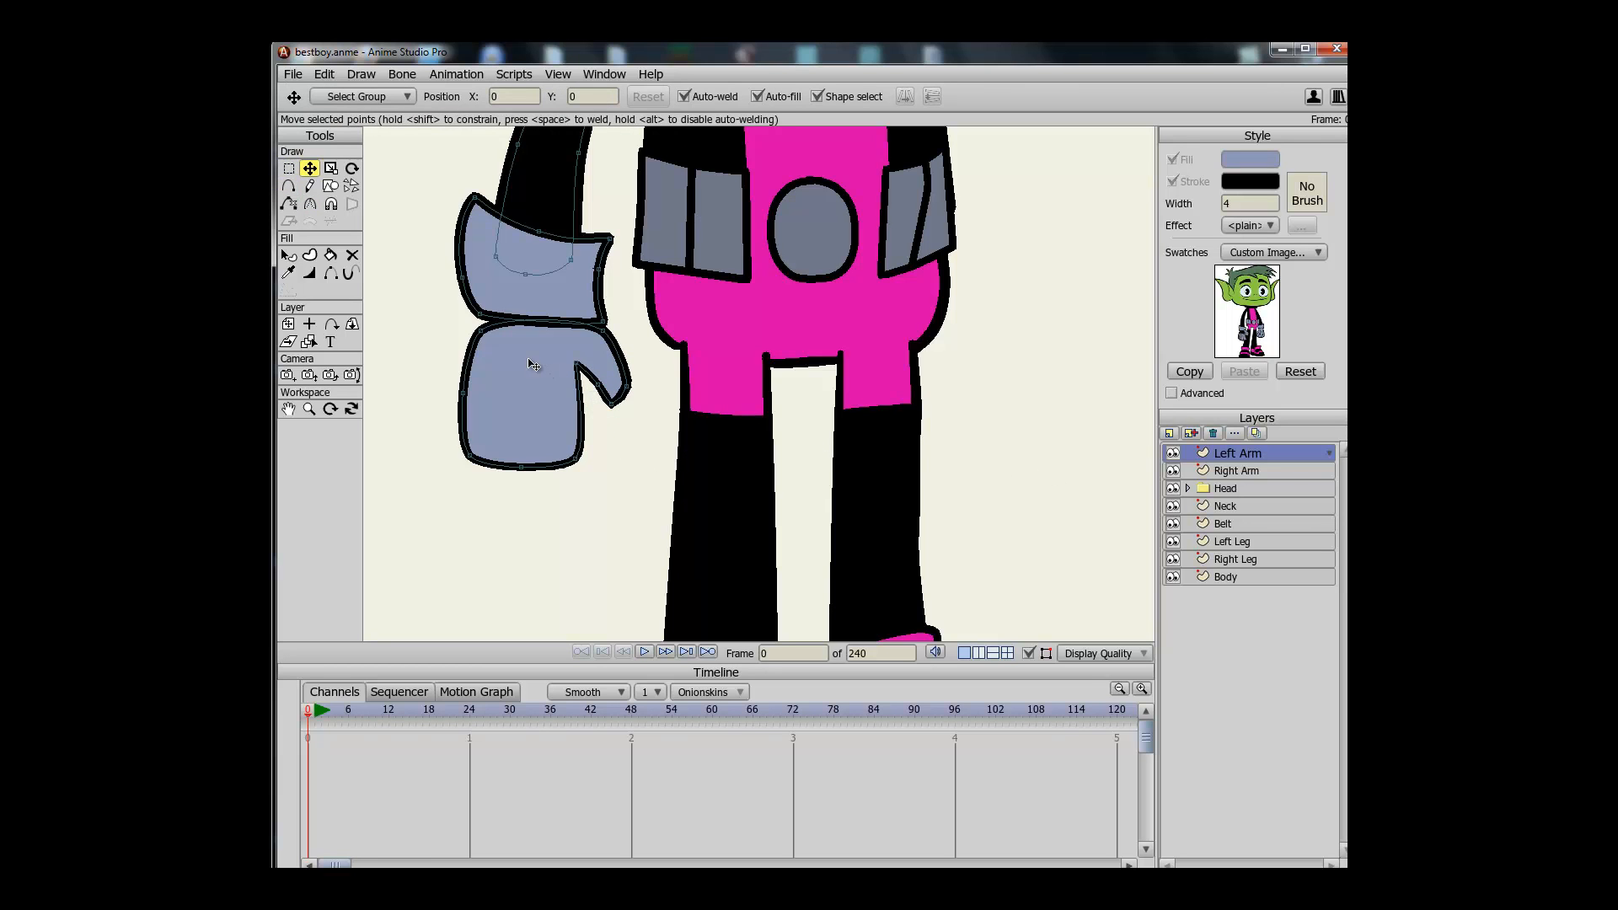
# Tuck the hand's outer top corner under the cuff, and preview a render of the character
pyautogui.moveTo(485, 334); pyautogui.dragTo(486, 315)
pyautogui.press('g')
pyautogui.hotkey('ctrl', 'r')
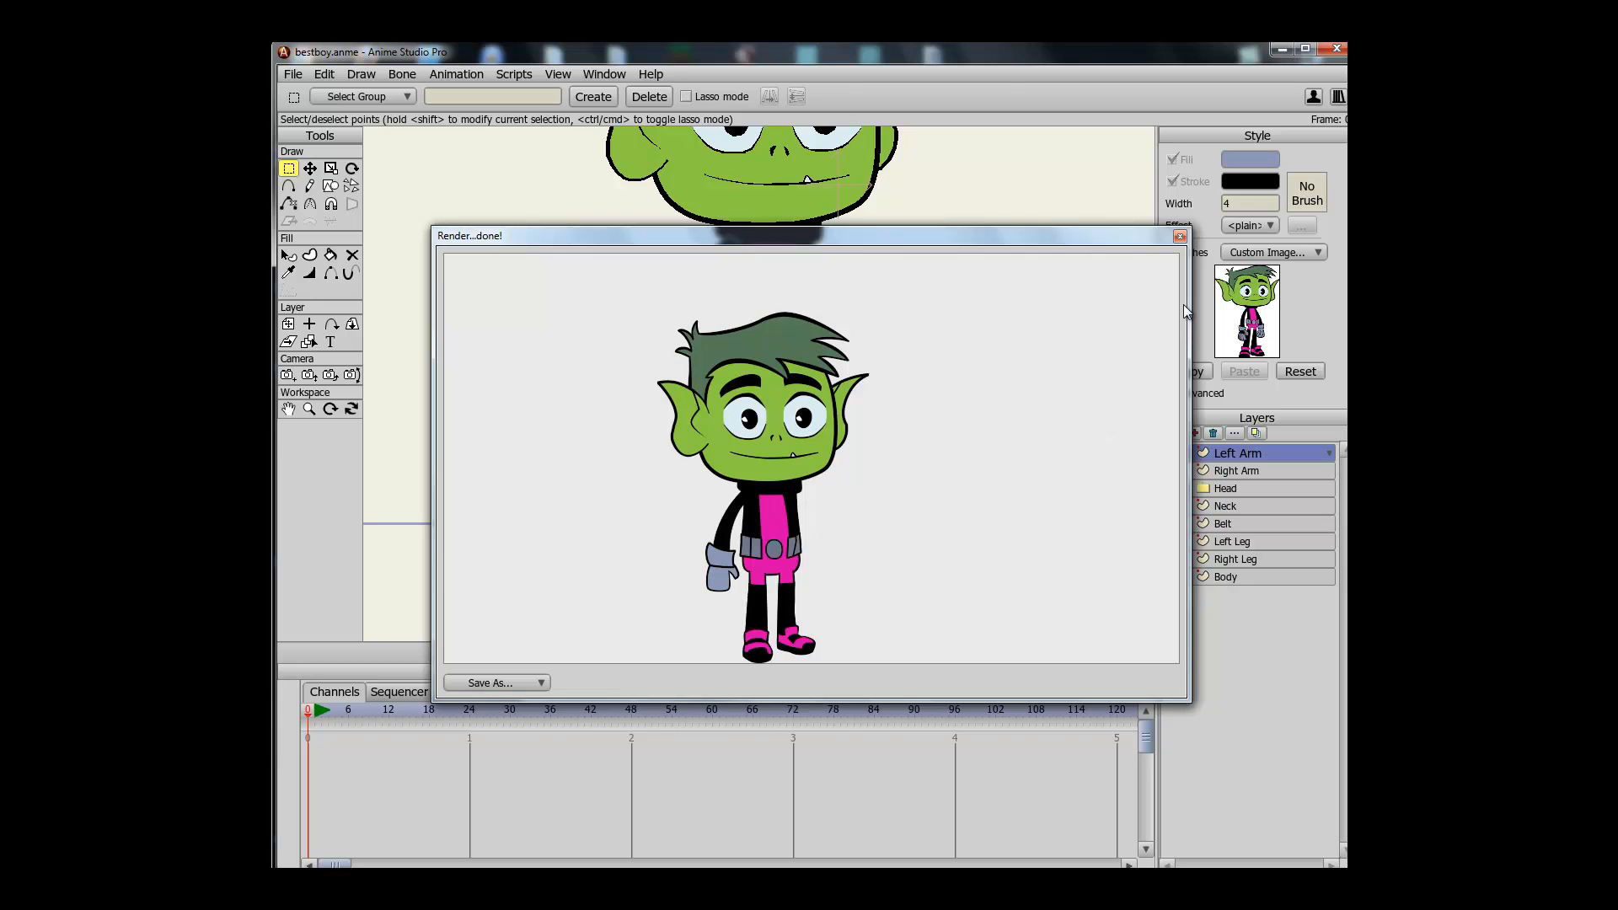
pyautogui.click(1179, 236)
# Reduce the line width of the thumb and palm-side points to about 2.6, and render another preview
pyautogui.scroll(4, 816, 420)
pyautogui.moveTo(653, 469); pyautogui.dragTo(566, 339)
pyautogui.press('w')
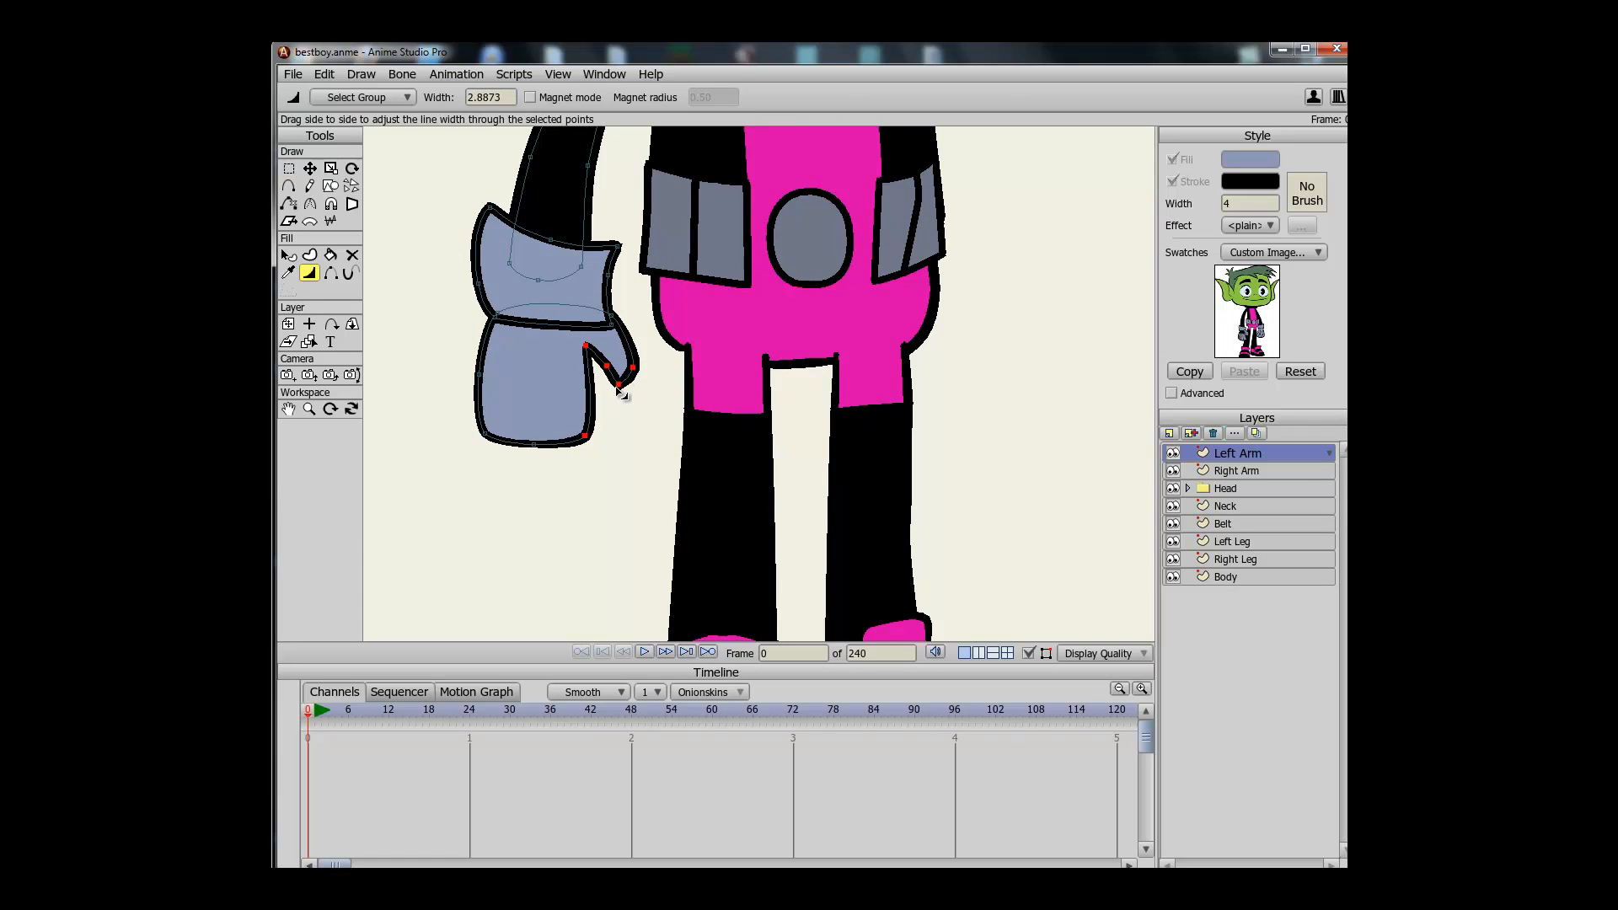
pyautogui.hotkey('ctrl', 'r')
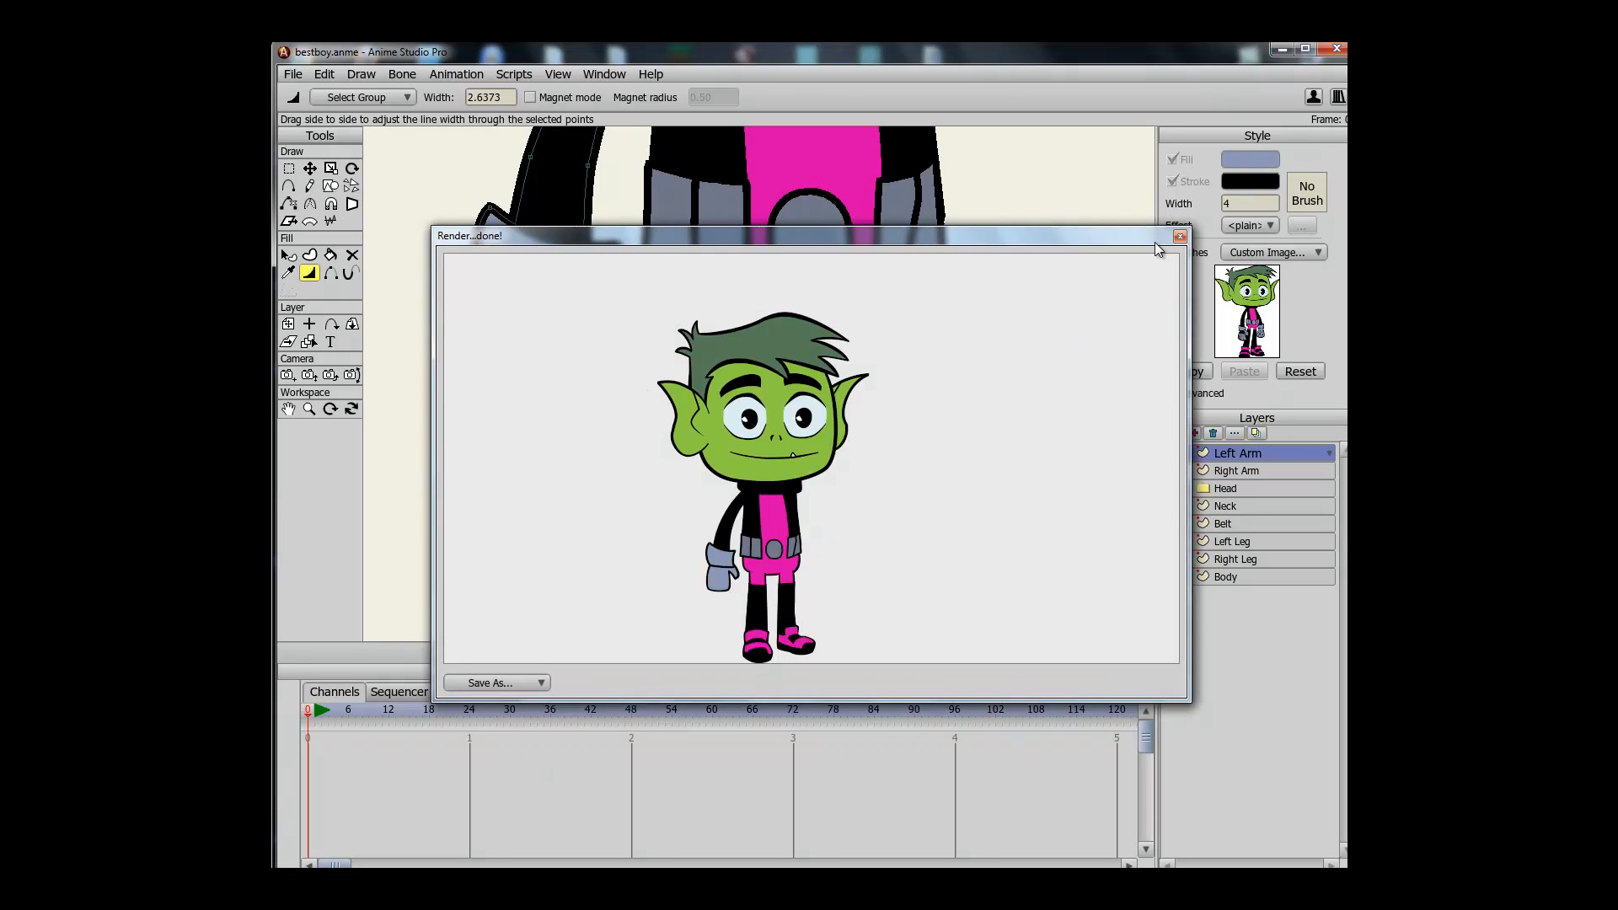
pyautogui.click(1179, 236)
# Select the points along the lower and outer hand outline and adjust their line width
pyautogui.press('g')
pyautogui.moveTo(607, 501); pyautogui.dragTo(452, 407)
pyautogui.moveTo(575, 473)
pyautogui.mouseDown()
pyautogui.moveTo(420, 368)
pyautogui.moveTo(435, 369)
pyautogui.mouseUp()
pyautogui.press('w')
pyautogui.press('g')
pyautogui.click(452, 368)
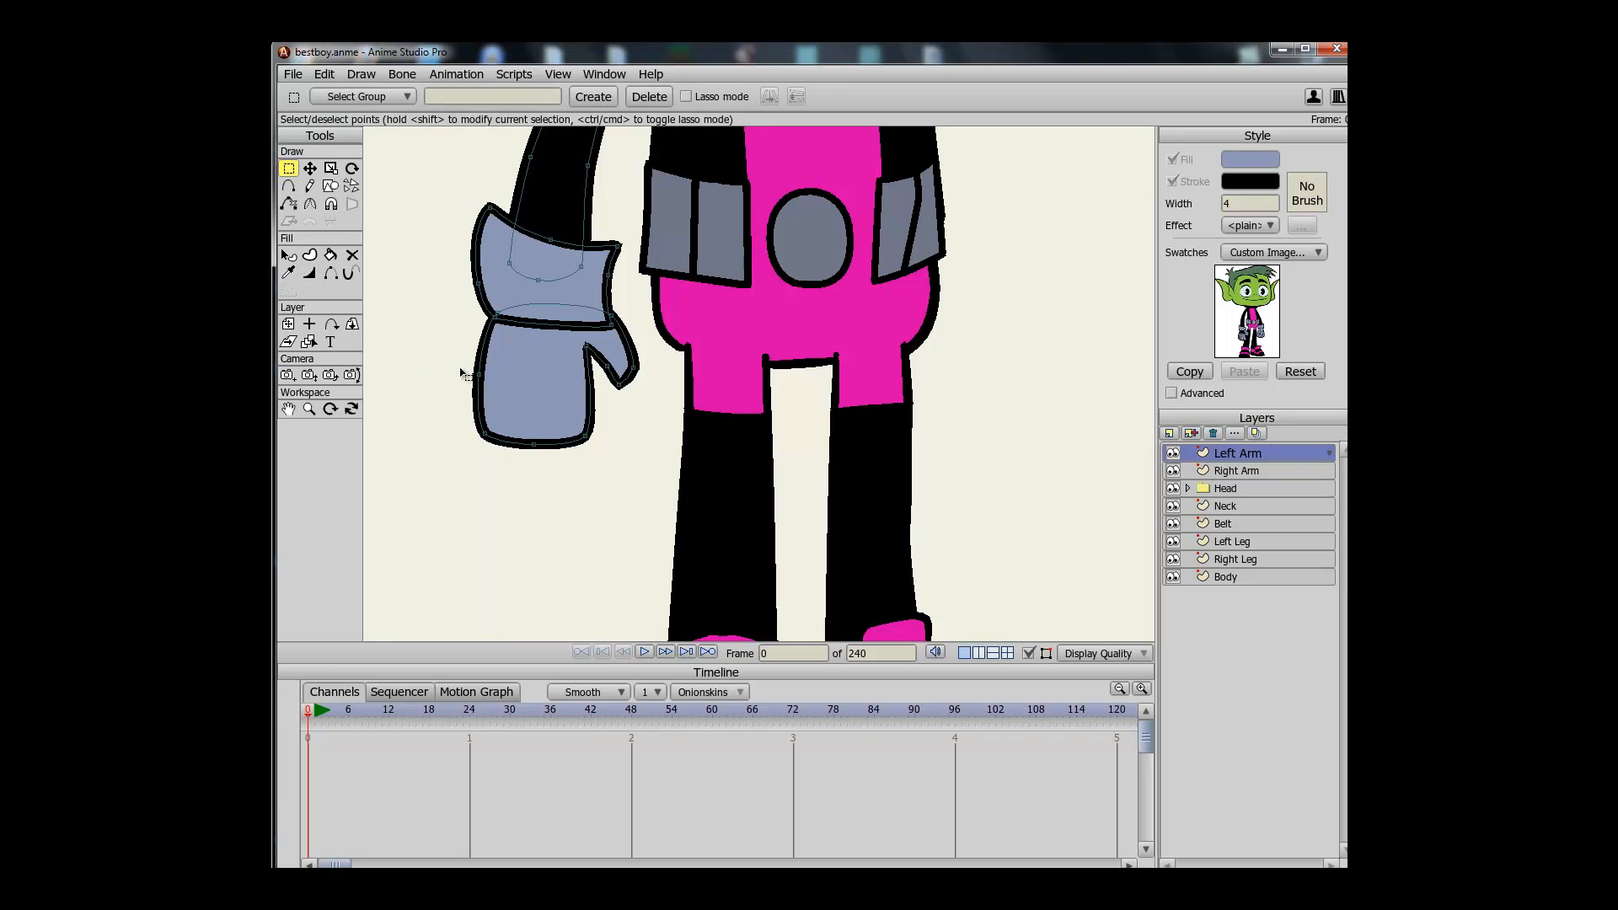
# Select the whole glove cuff and set its line width to about 2.4
pyautogui.click(499, 288)
pyautogui.press('w')
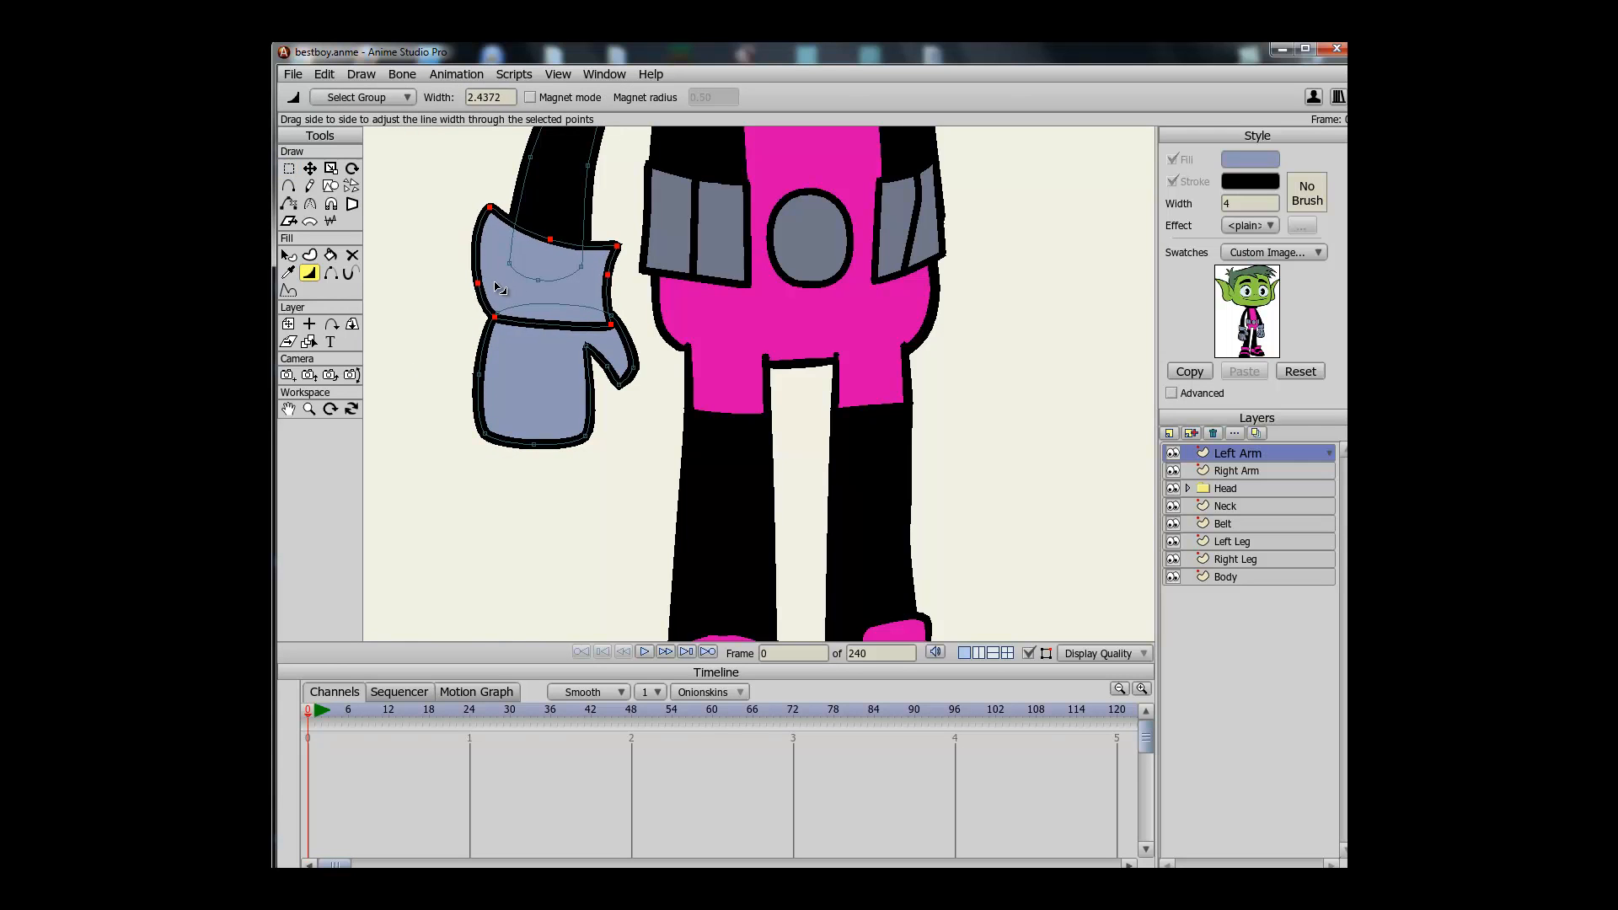
pyautogui.press('g')
pyautogui.click(452, 301)
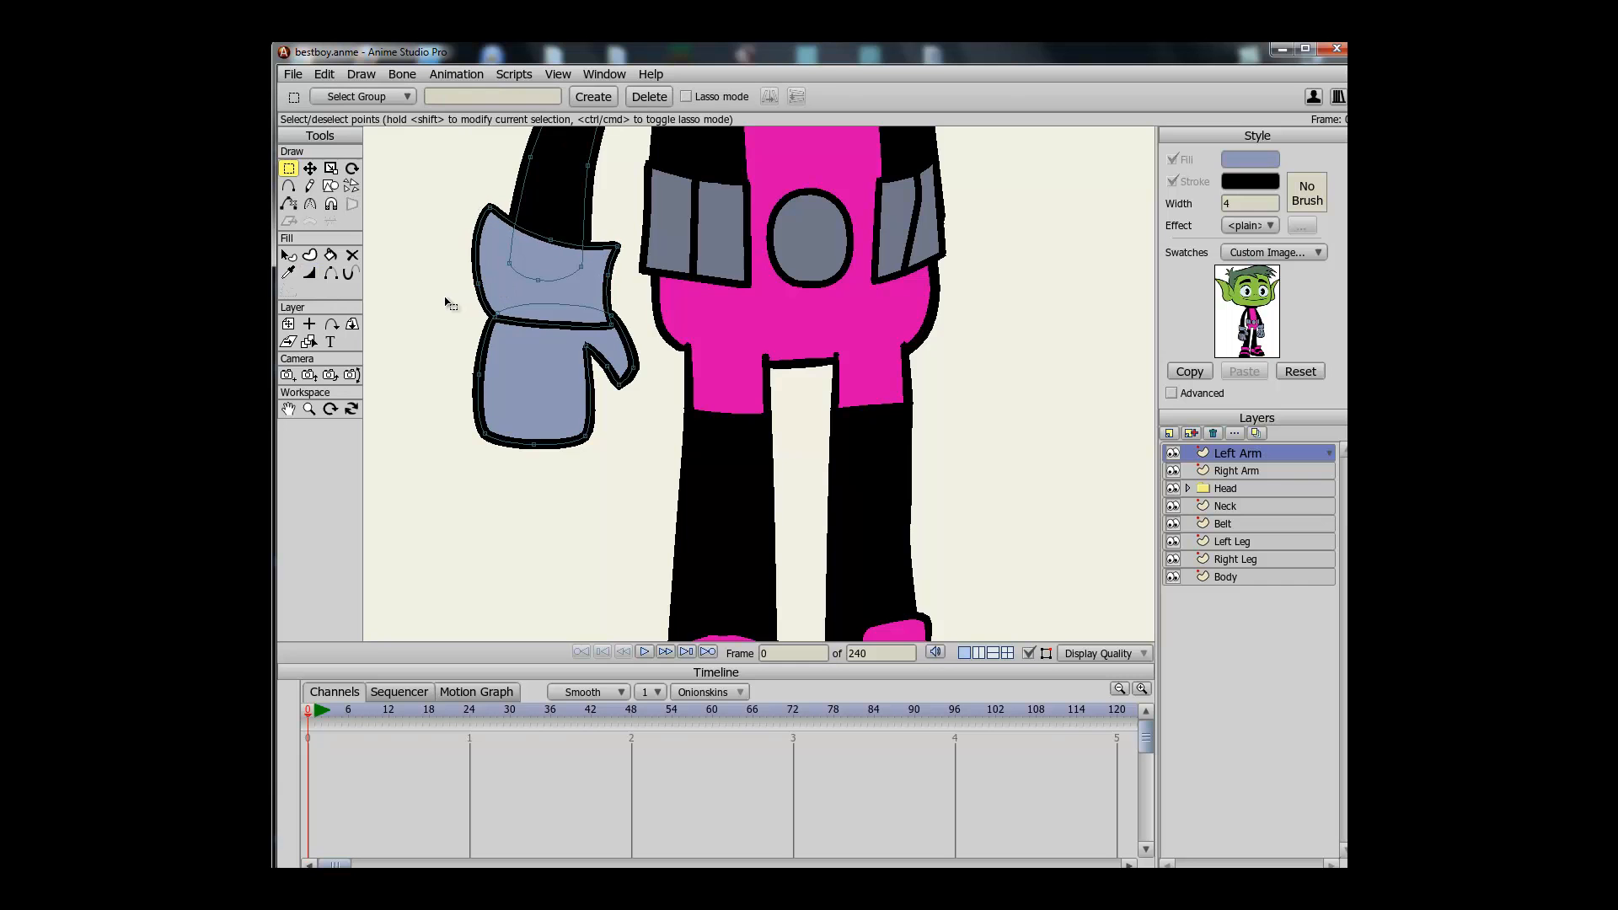
# Raise the cuff's lower thumb-side corner point slightly
pyautogui.press('t')
pyautogui.moveTo(612, 333); pyautogui.dragTo(615, 322)
pyautogui.scroll(-3, 616, 323)
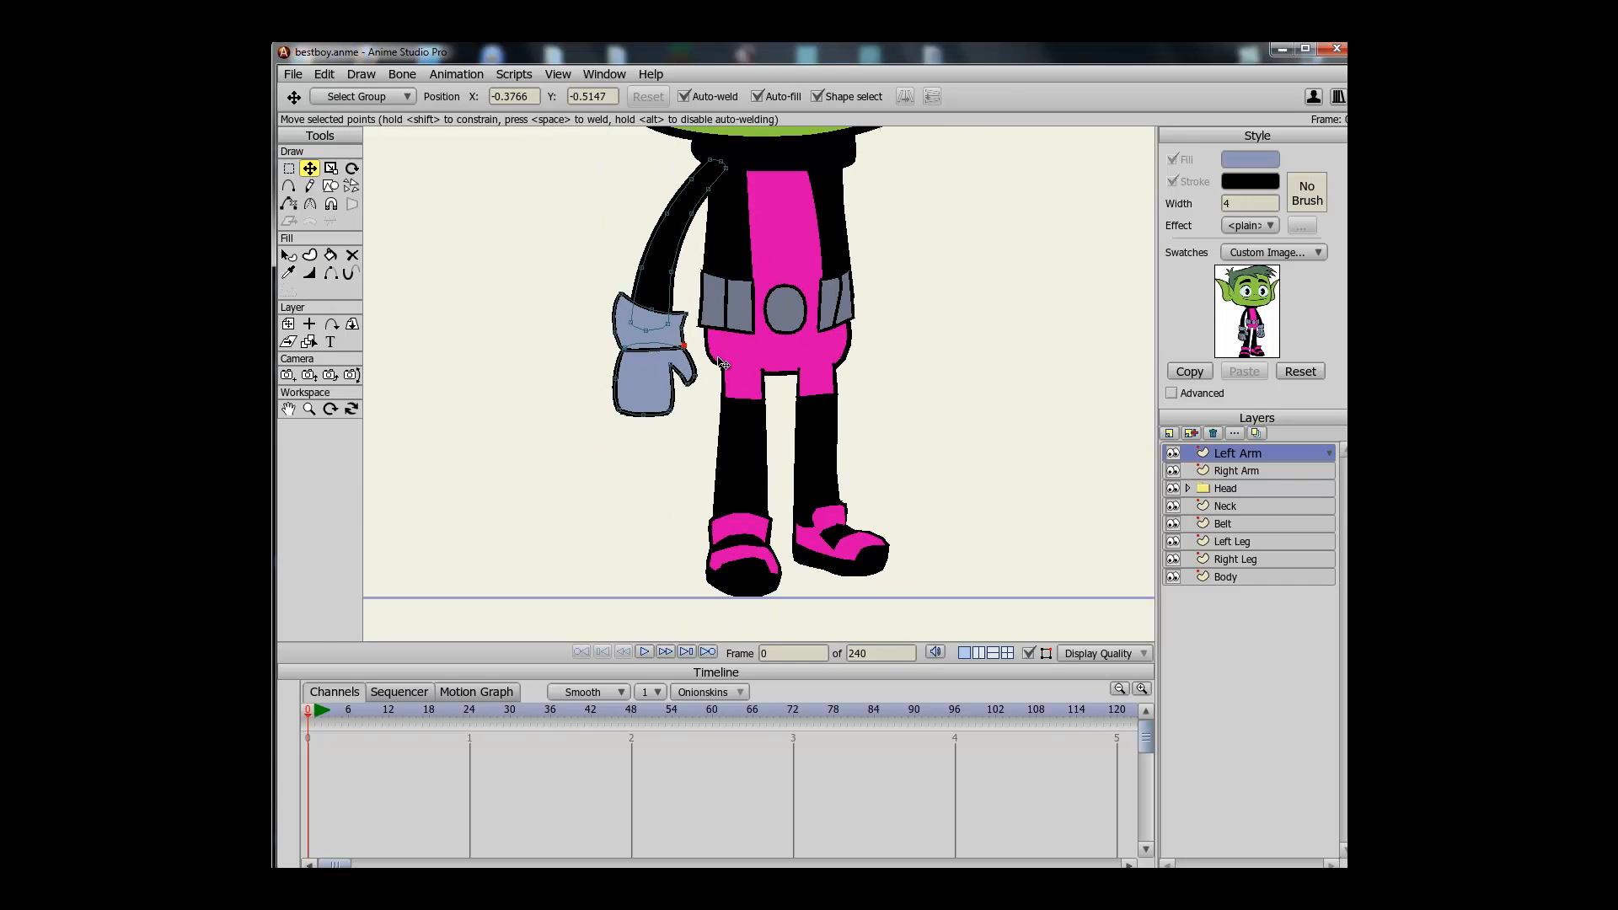
# Draw three roughly vertical lines from the hand's bottom edge up into the palm to divide the fingers
pyautogui.scroll(2, 720, 364)
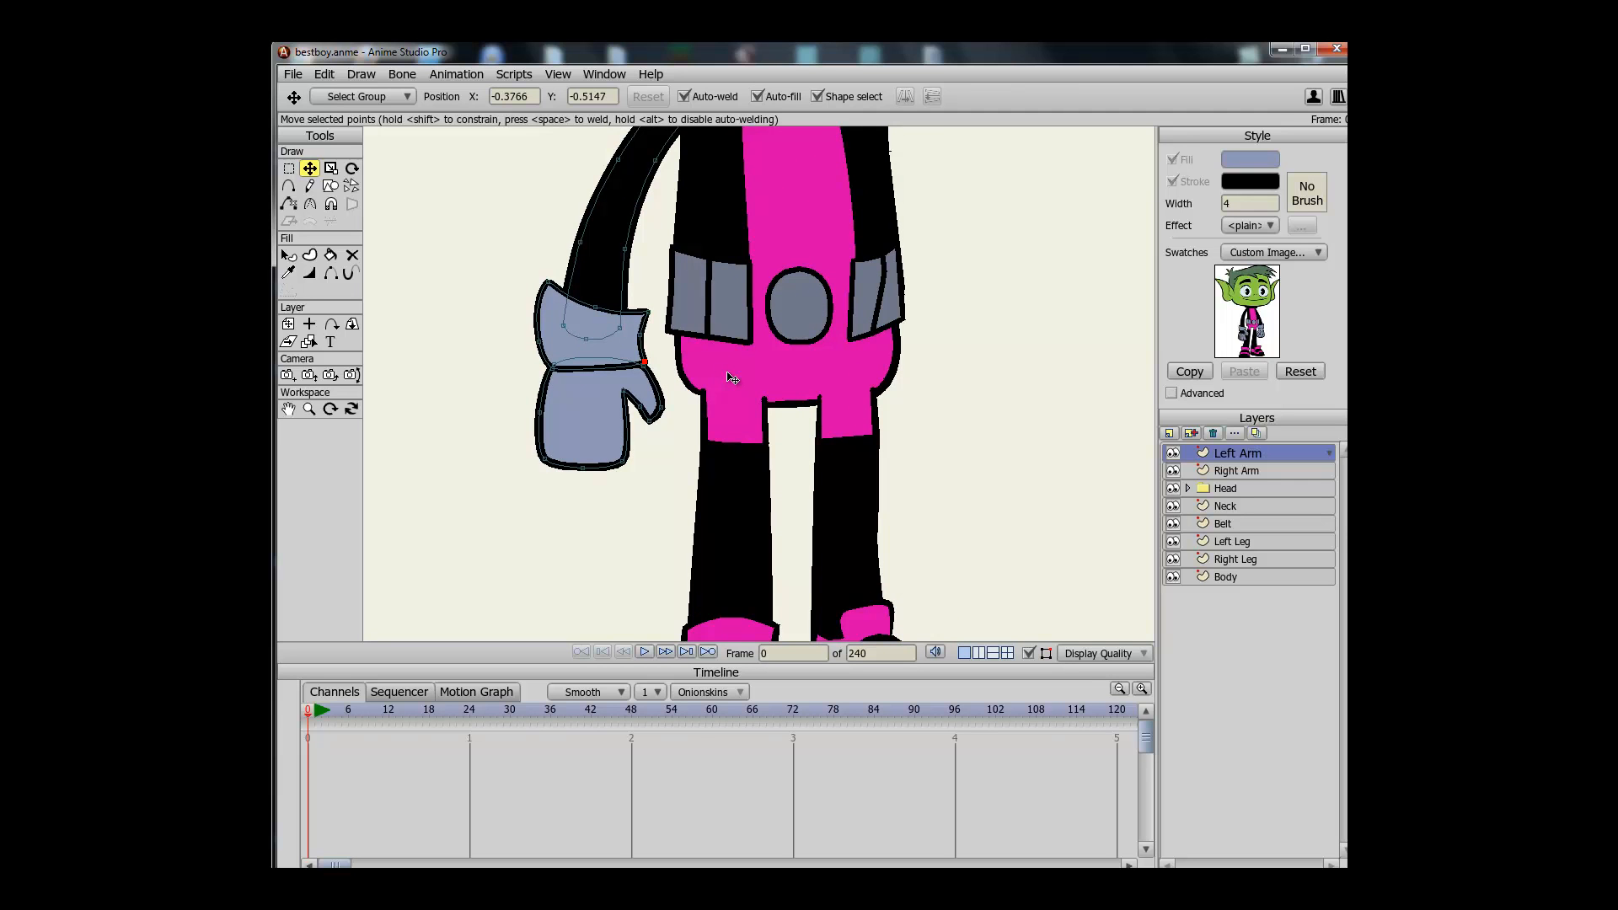
pyautogui.scroll(4, 732, 378)
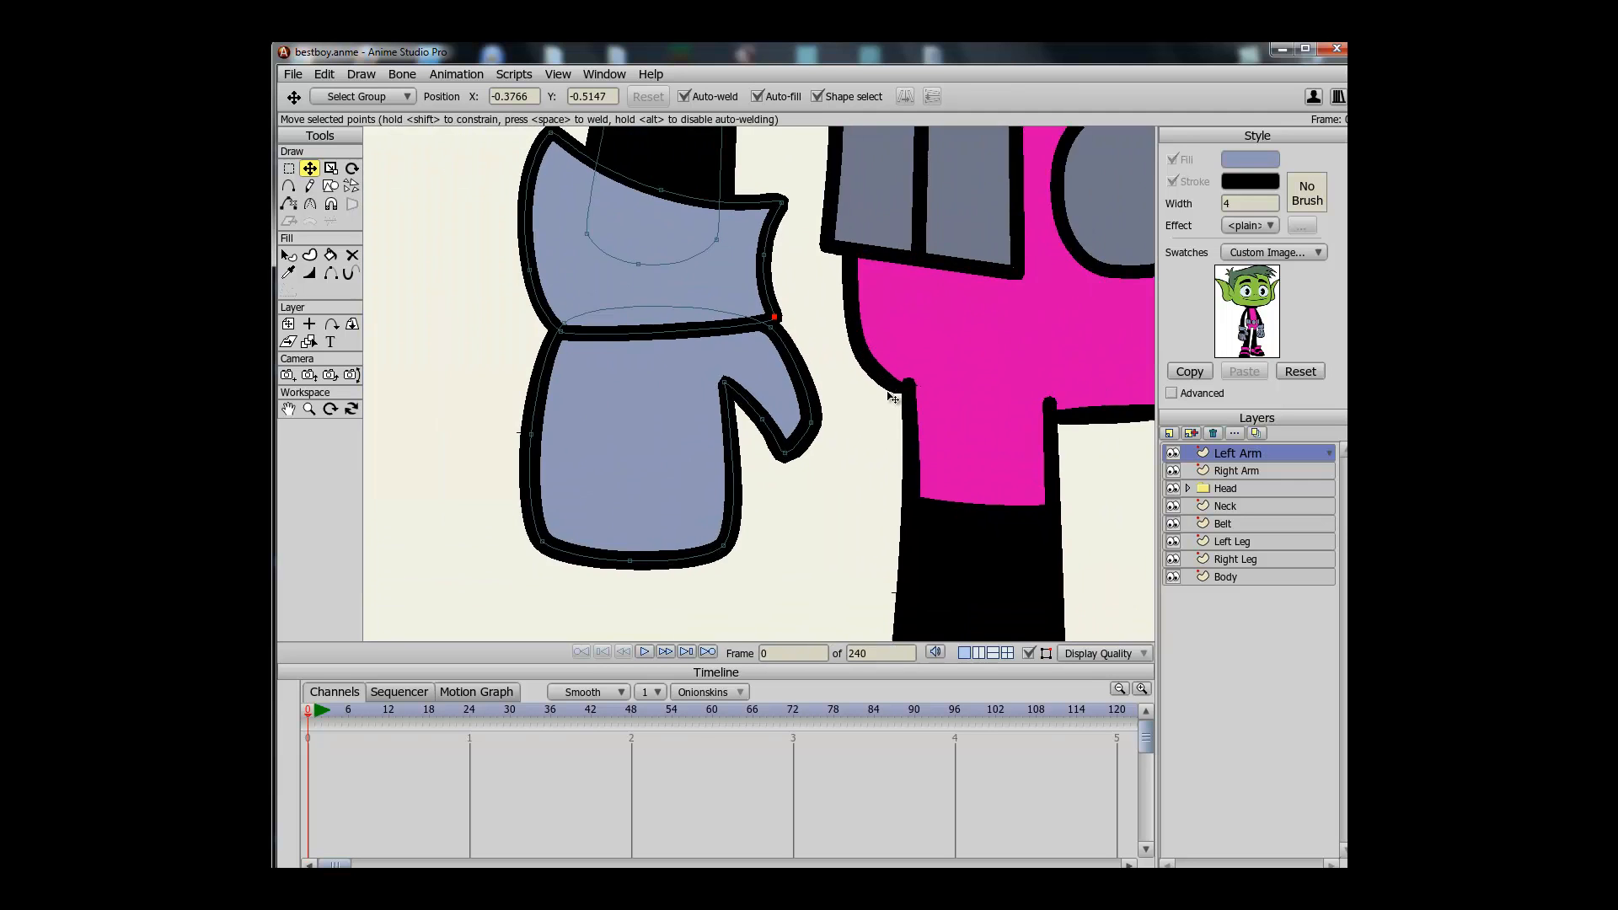
pyautogui.press('a')
pyautogui.moveTo(562, 548); pyautogui.dragTo(582, 395)
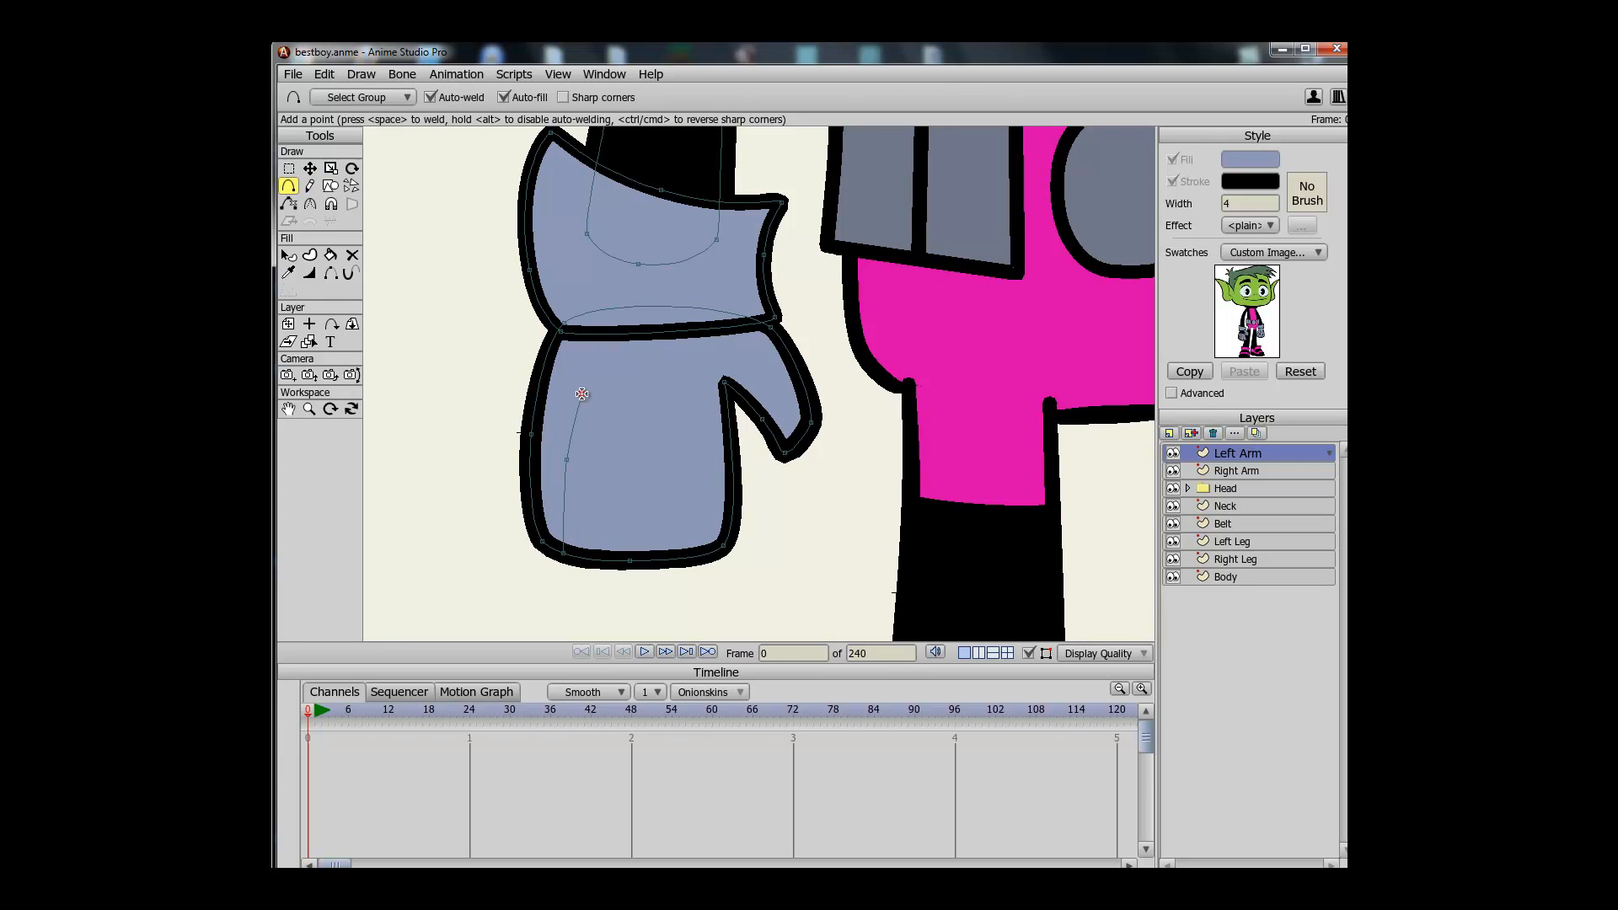
pyautogui.moveTo(630, 559); pyautogui.dragTo(634, 390)
pyautogui.moveTo(683, 556); pyautogui.dragTo(671, 382)
# Select the three finger lines and give them a black outline with adjusted line width
pyautogui.press('g')
pyautogui.moveTo(699, 595)
pyautogui.mouseDown()
pyautogui.moveTo(553, 539)
pyautogui.moveTo(554, 363)
pyautogui.moveTo(572, 392)
pyautogui.moveTo(662, 382)
pyautogui.mouseUp()
pyautogui.press('u')
pyautogui.press('space')
pyautogui.press('w')
pyautogui.press('g')
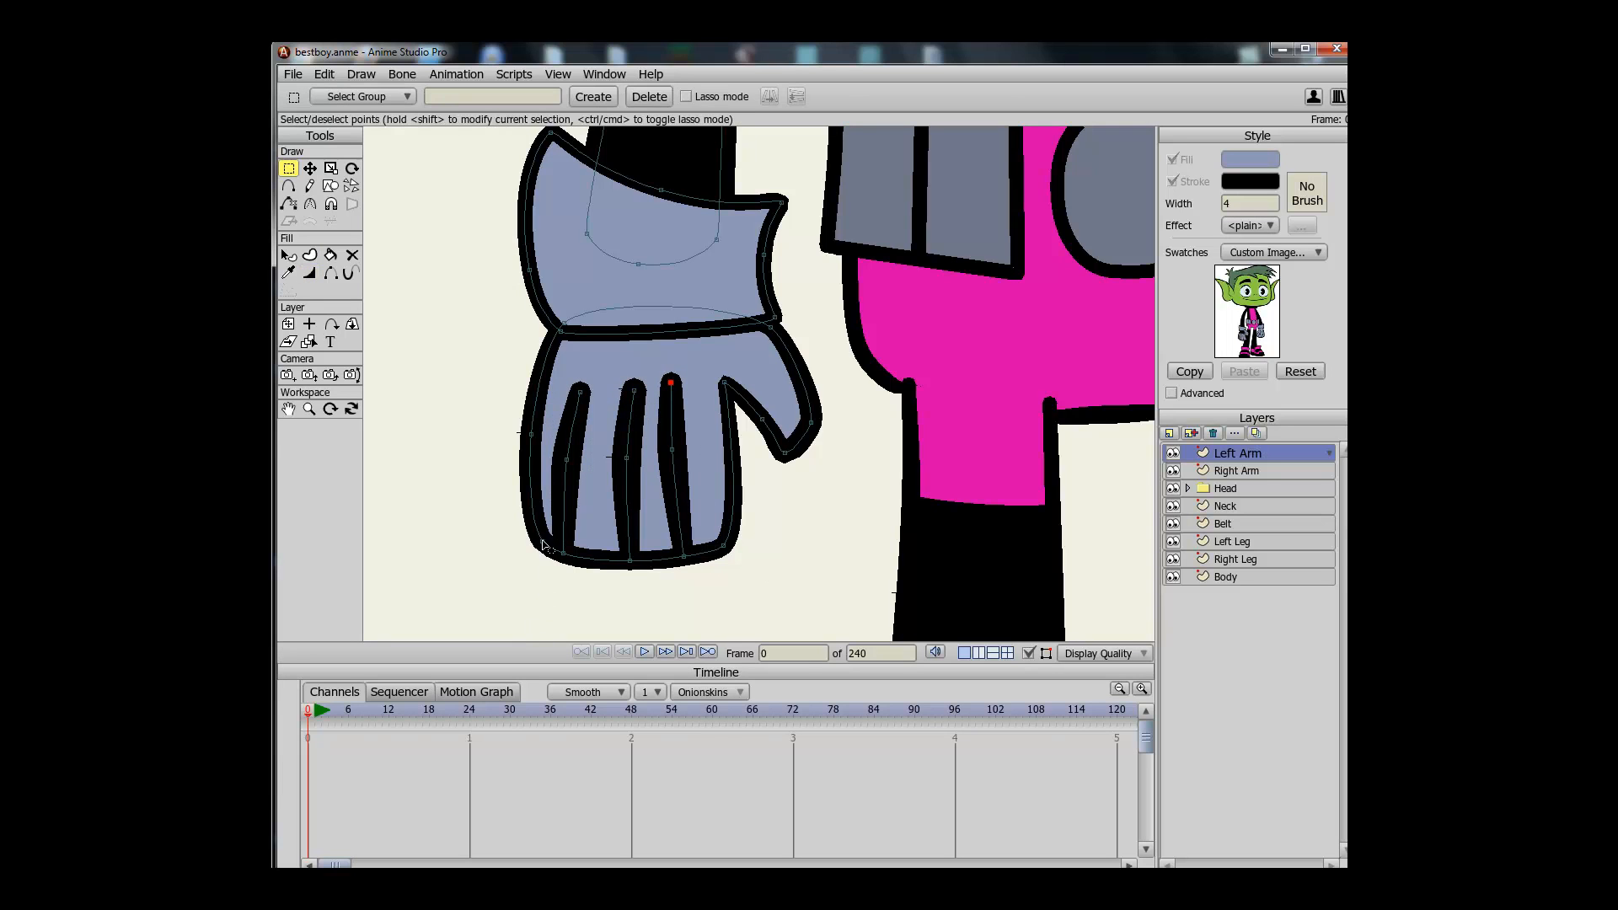
# Sharpen the hand's two lower corners and straighten the middle point of the outermost finger line
pyautogui.press('c')
pyautogui.moveTo(543, 544); pyautogui.dragTo(333, 509)
pyautogui.moveTo(723, 546); pyautogui.dragTo(588, 533)
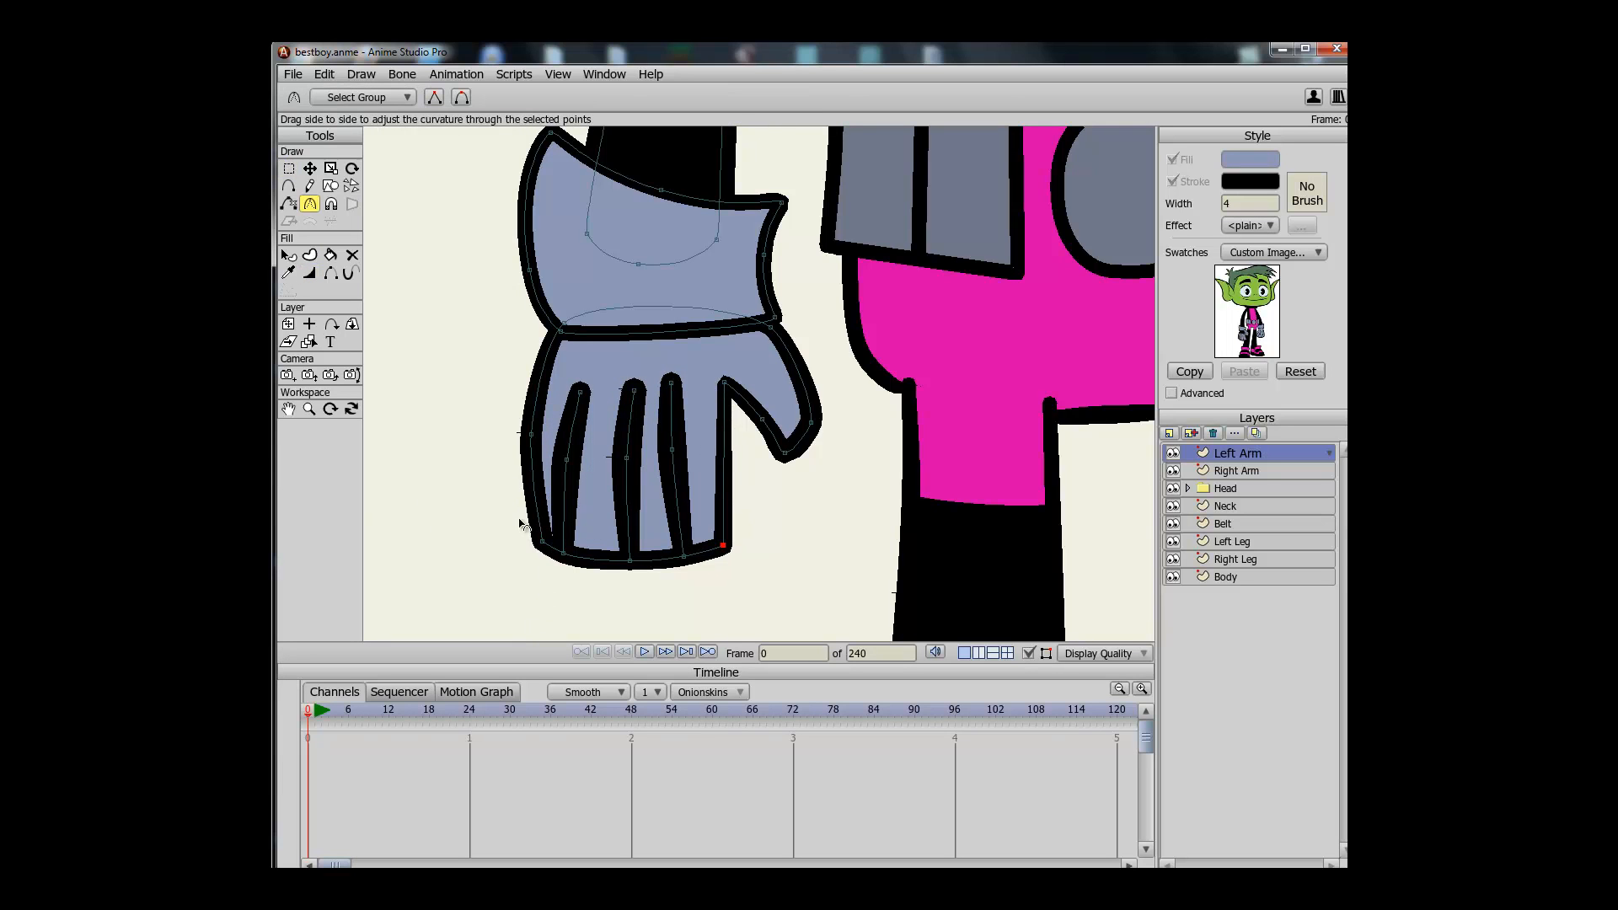
pyautogui.press('g')
pyautogui.click(565, 459)
pyautogui.press('c')
pyautogui.moveTo(569, 463); pyautogui.dragTo(275, 424)
# Reshape the fingertips by moving the outer lower corner outward and raising the thumb-side lower corner
pyautogui.press('t')
pyautogui.moveTo(565, 460); pyautogui.dragTo(569, 461)
pyautogui.moveTo(545, 546); pyautogui.dragTo(527, 545)
pyautogui.moveTo(629, 562); pyautogui.dragTo(629, 562)
pyautogui.moveTo(733, 548); pyautogui.dragTo(738, 530)
pyautogui.hotkey('ctrl', 'z')
pyautogui.click(748, 549)
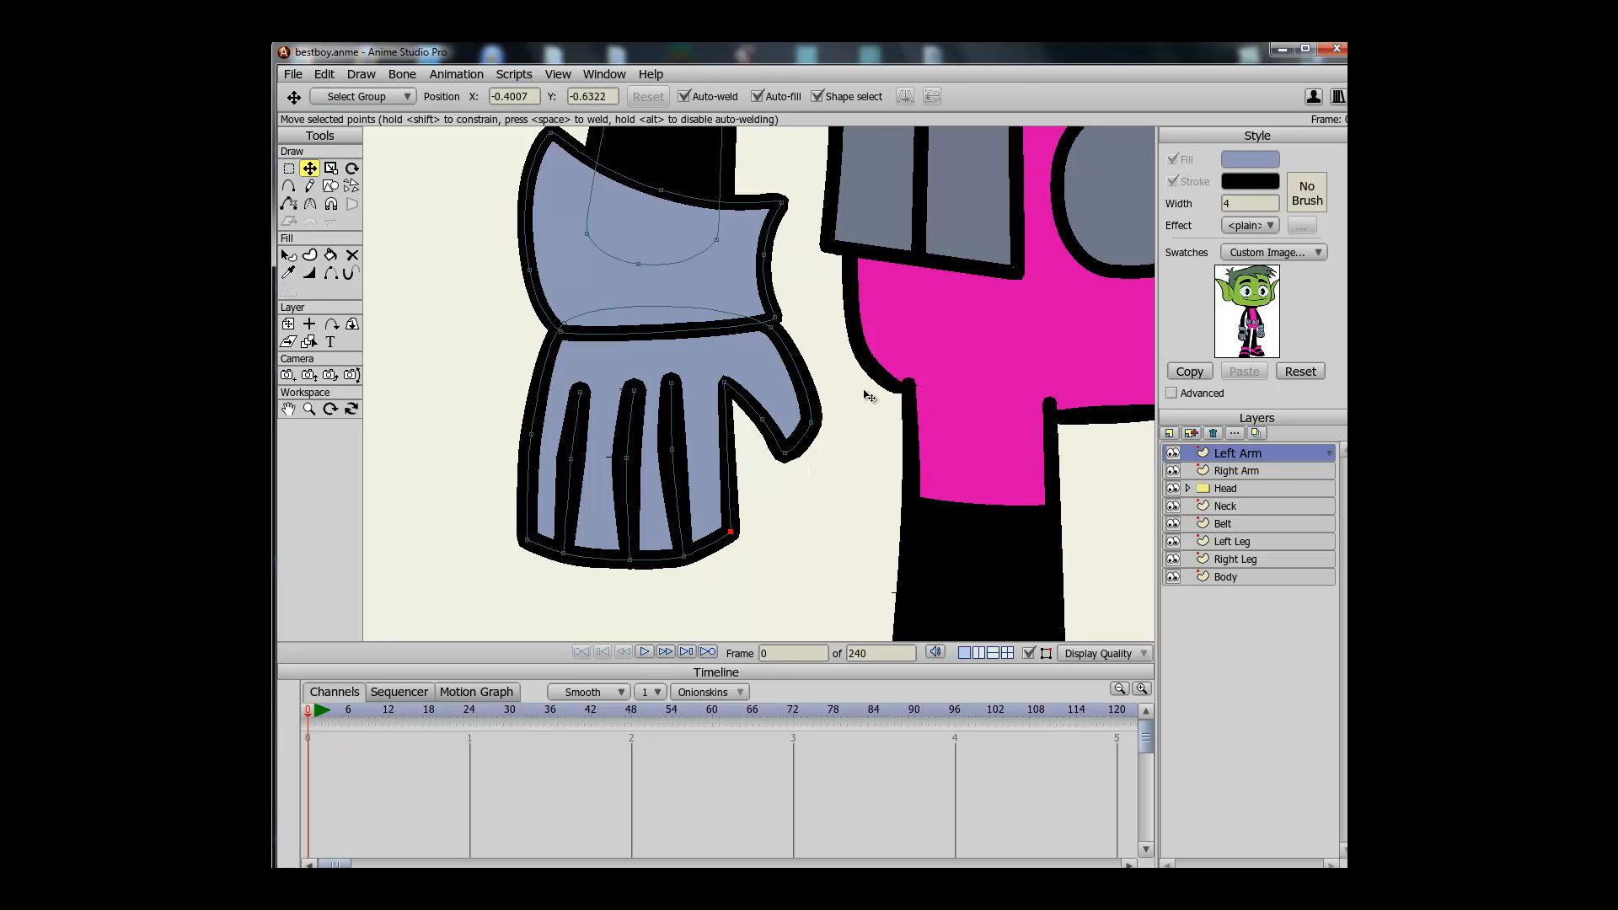
# Round the thumb's outer base and bend its inner edge into a concave curve
pyautogui.press('c')
pyautogui.moveTo(782, 343); pyautogui.dragTo(1033, 352)
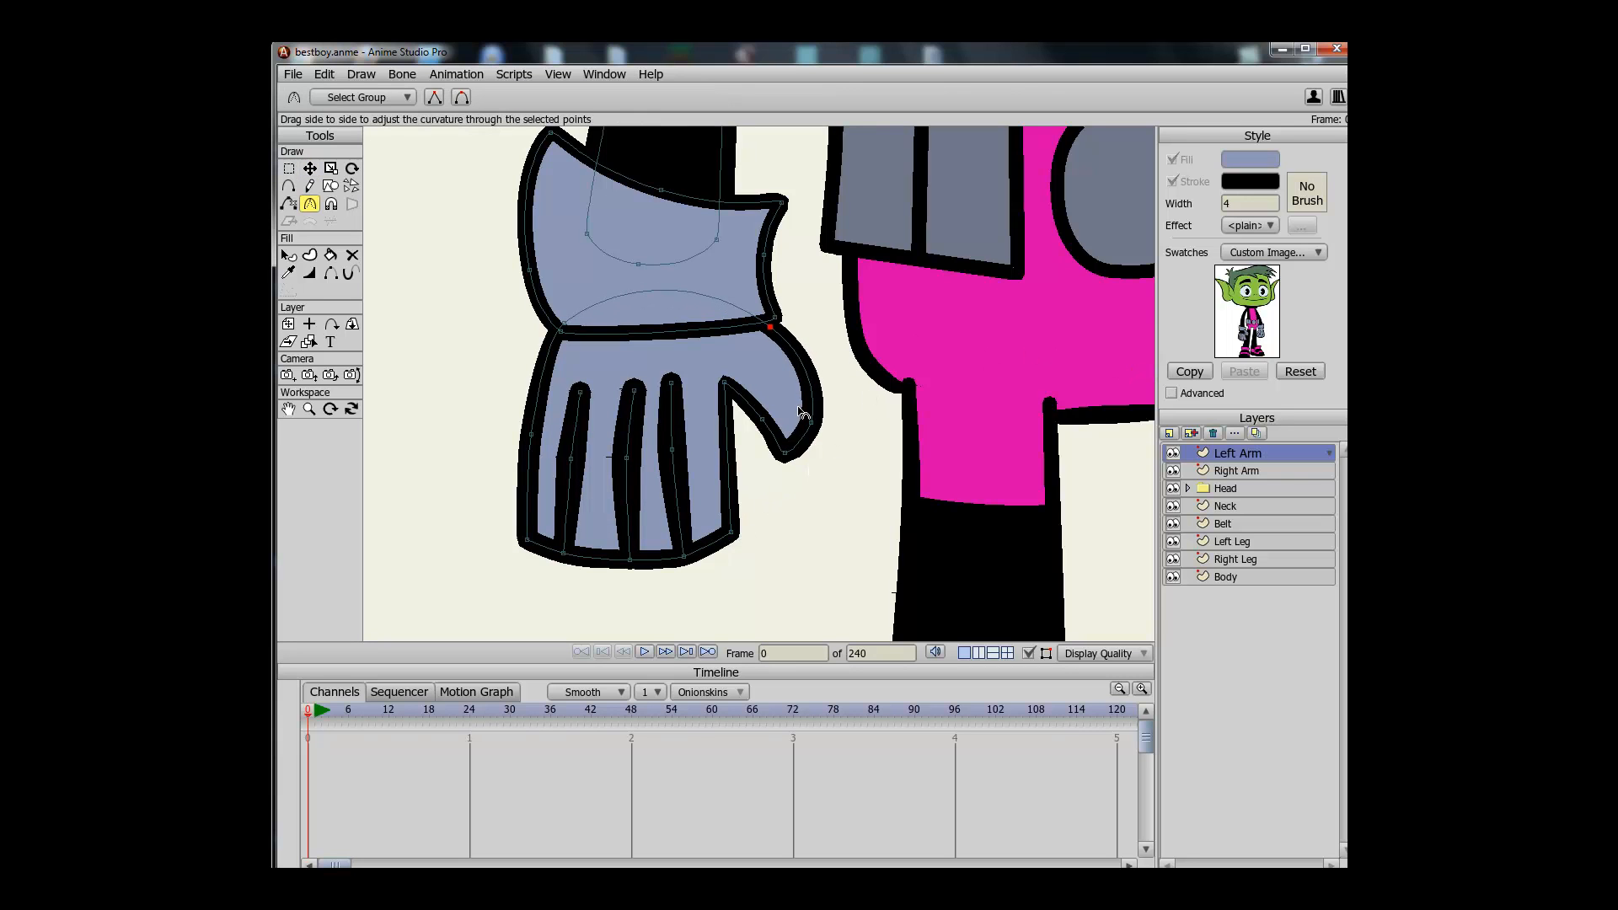
pyautogui.moveTo(762, 420); pyautogui.dragTo(755, 401)
pyautogui.press('t')
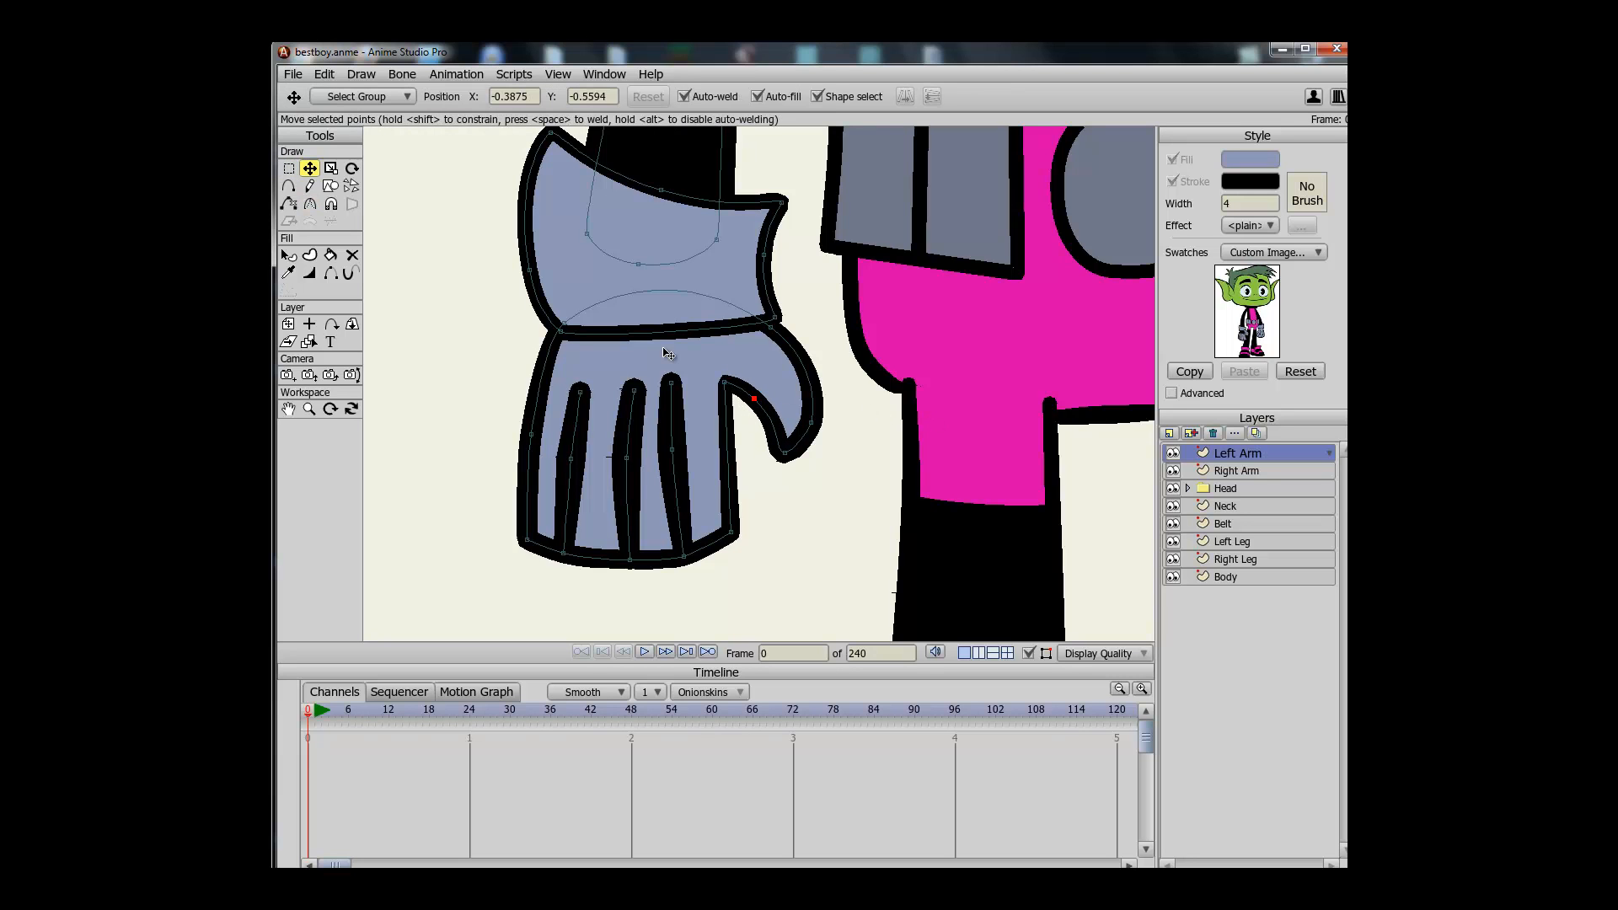
# Move the whole hand slightly down and outward from the cuff, and deselect it
pyautogui.click(670, 378)
pyautogui.moveTo(687, 372)
pyautogui.mouseDown()
pyautogui.moveTo(672, 413)
pyautogui.moveTo(678, 382)
pyautogui.mouseUp()
pyautogui.press('g')
pyautogui.click(883, 403)
# Raise the hand's thumb-side top corner under the cuff and add a point on its hidden top edge
pyautogui.press('t')
pyautogui.moveTo(765, 345); pyautogui.dragTo(751, 315)
pyautogui.press('a')
pyautogui.moveTo(616, 299); pyautogui.dragTo(586, 288)
# Shift the thumb tip outward and refine its curvature
pyautogui.press('t')
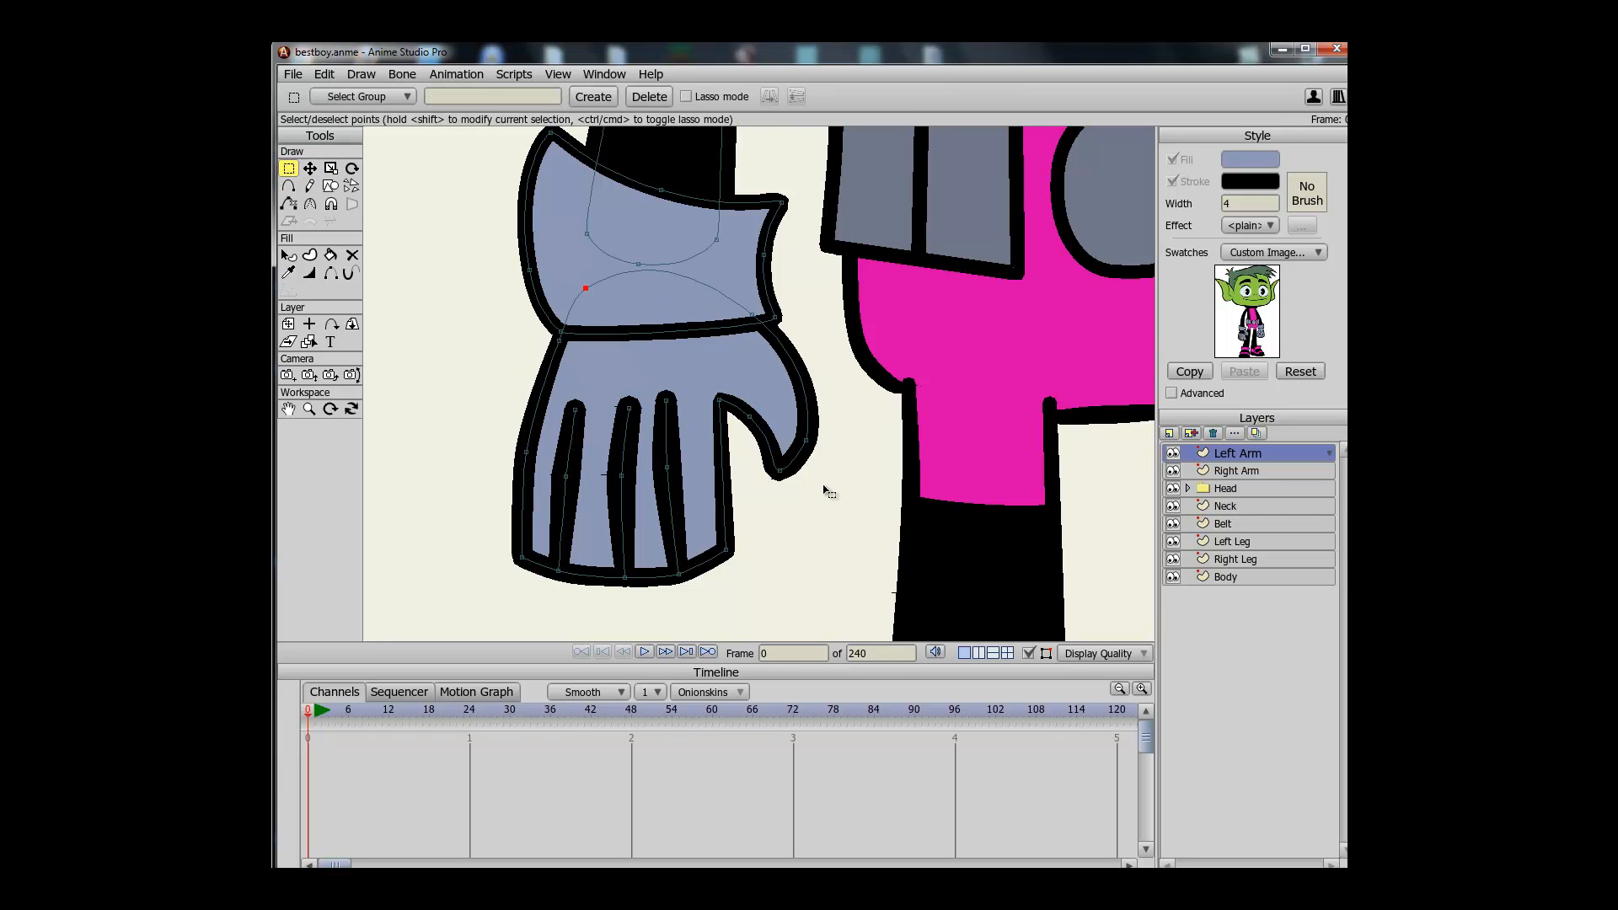
pyautogui.moveTo(777, 470); pyautogui.dragTo(795, 474)
pyautogui.press('a')
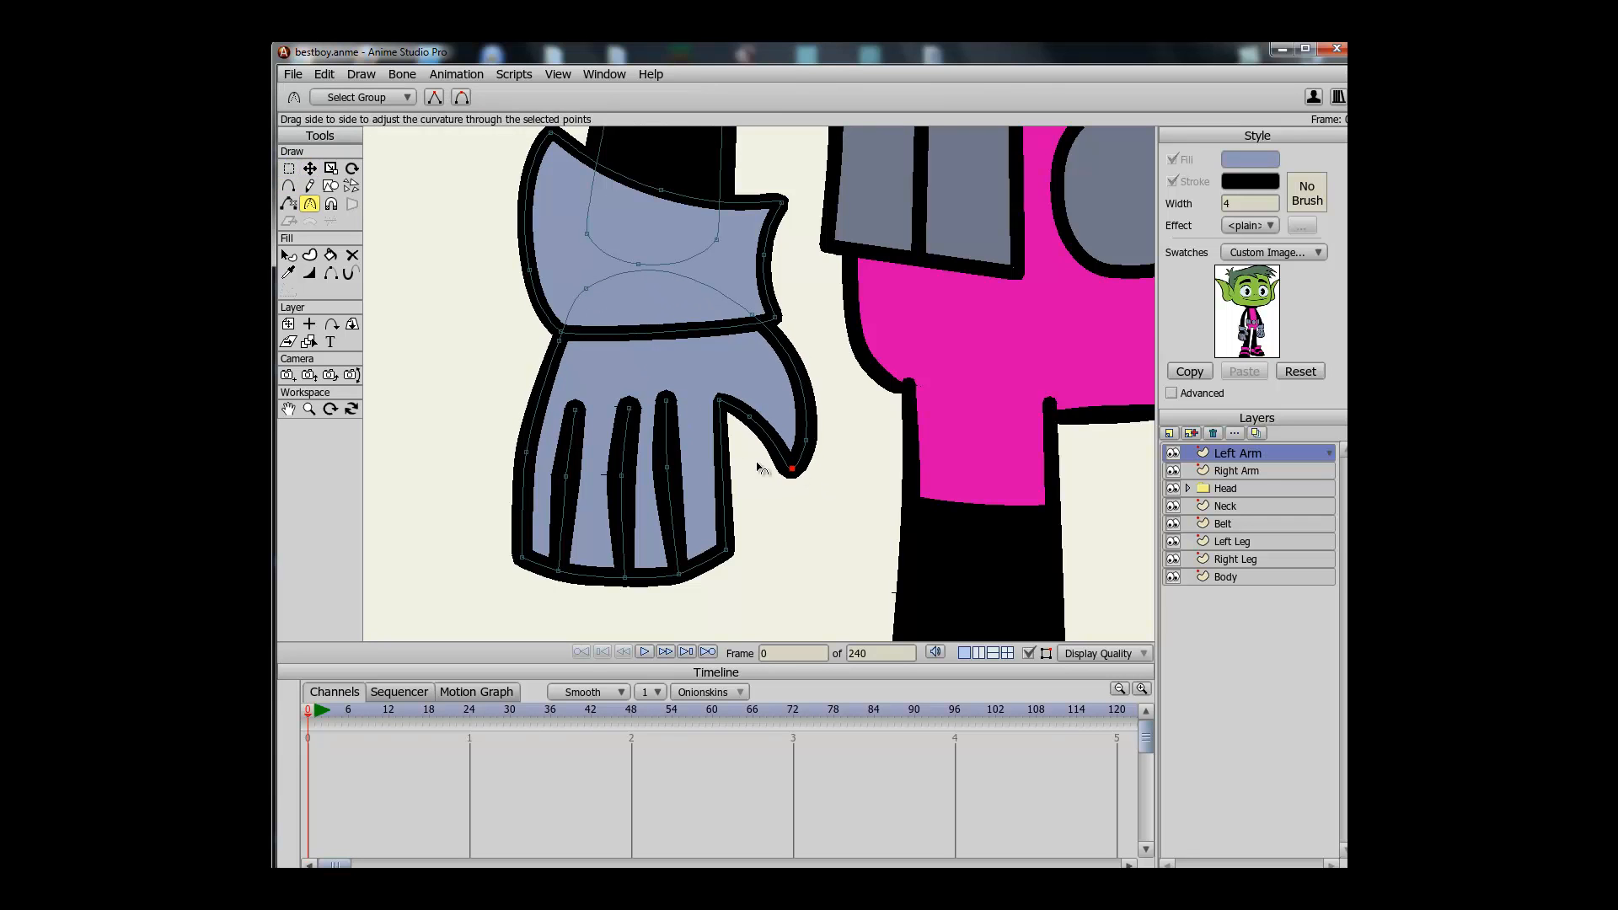
pyautogui.press('g')
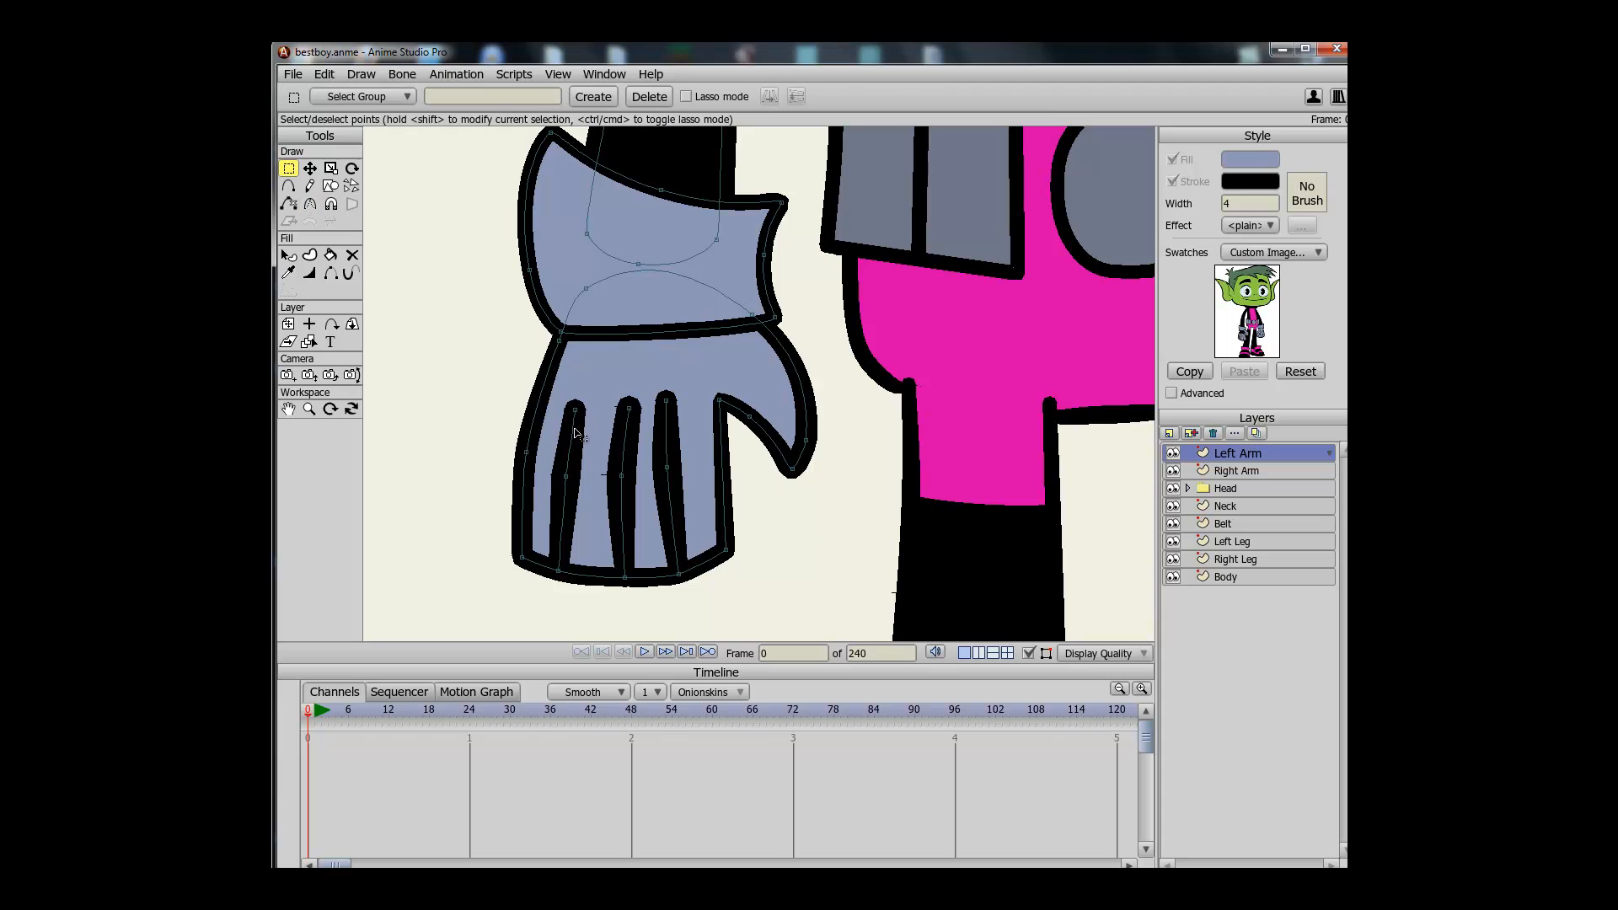
# Lower the upper ends of the outer and thumb-side finger lines
pyautogui.press('t')
pyautogui.moveTo(579, 418); pyautogui.dragTo(672, 414)
pyautogui.hotkey('ctrl', 'z')
pyautogui.press('g')
pyautogui.press('t')
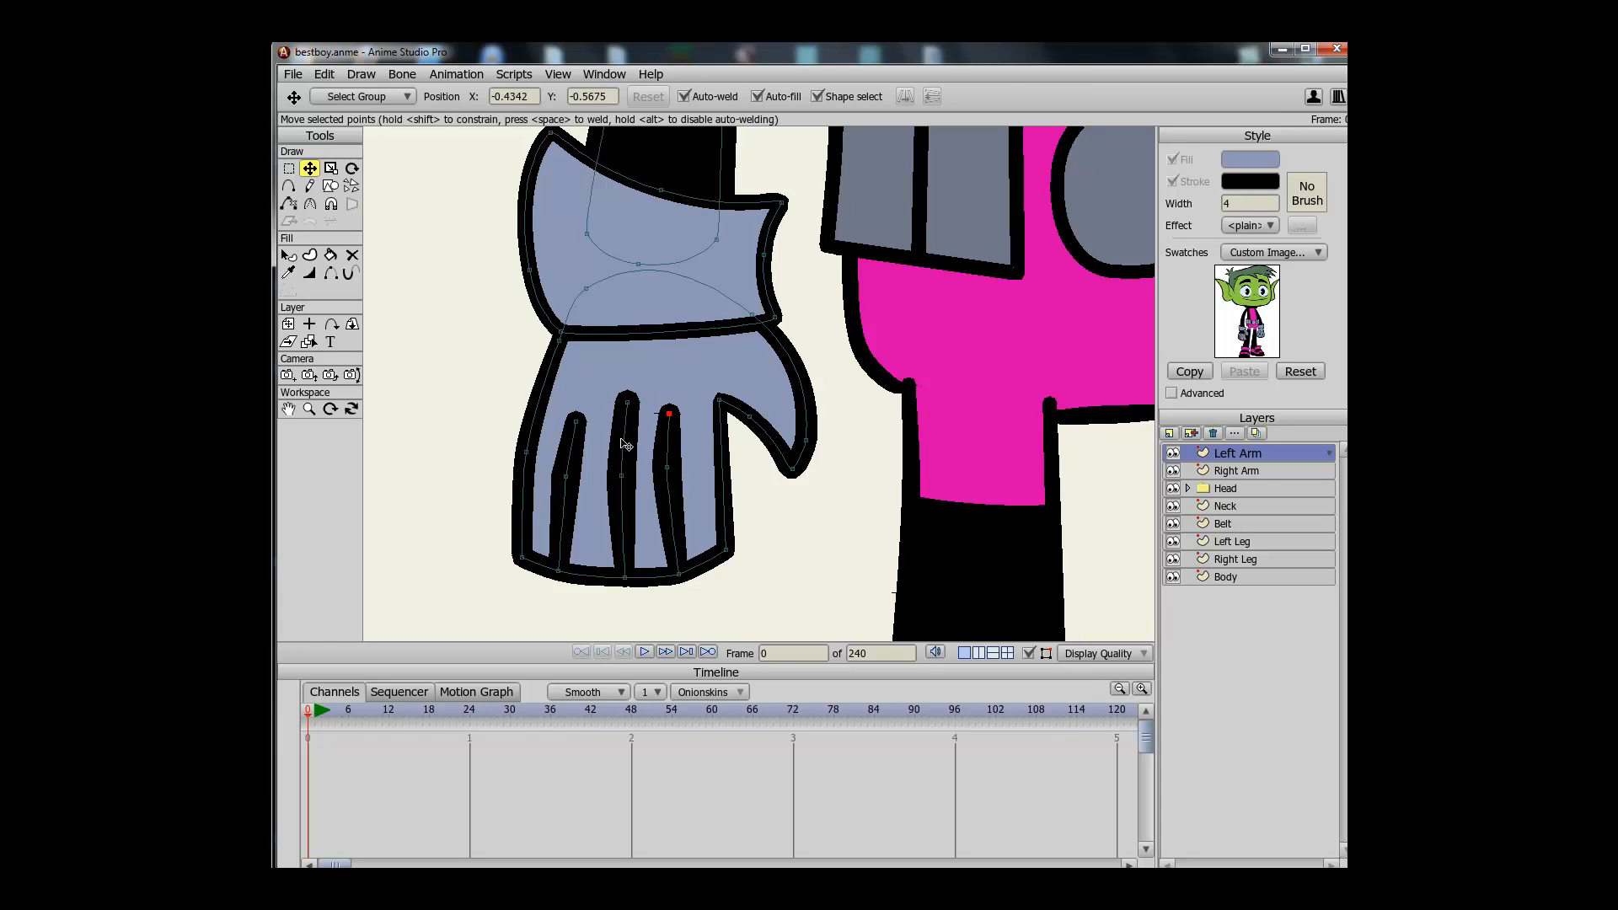
# Thin the midpoints of the thumb-side and middle finger lines, using a line width of about 3.1 on the middle one
pyautogui.click(667, 466)
pyautogui.press('s')
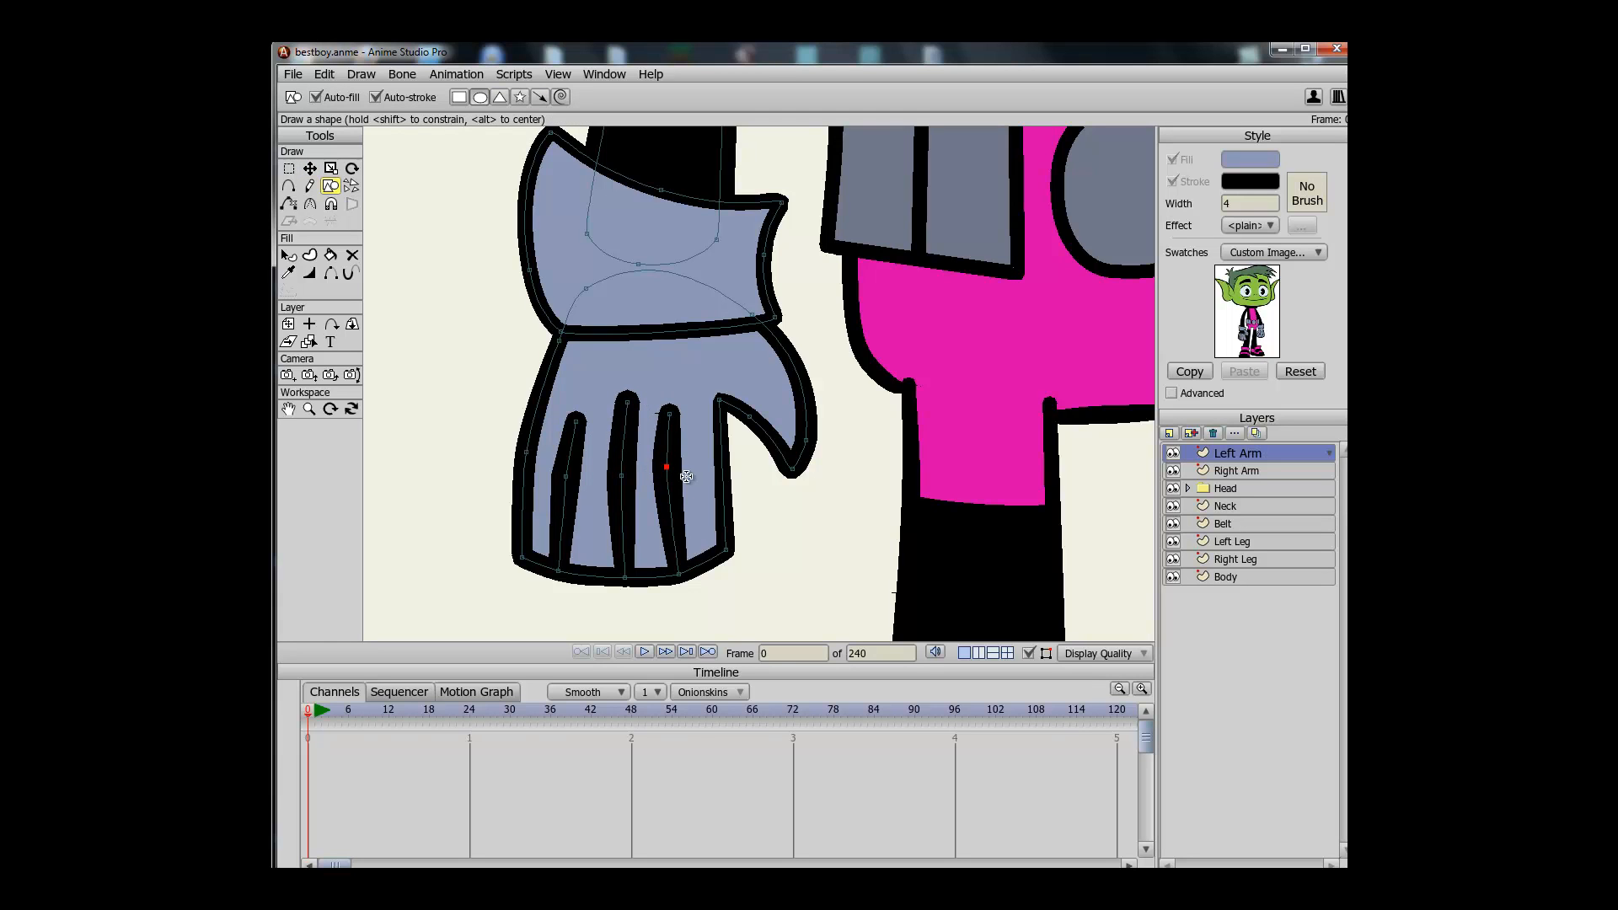
pyautogui.press('w')
pyautogui.moveTo(672, 473); pyautogui.dragTo(616, 481)
pyautogui.press('t')
pyautogui.press('w')
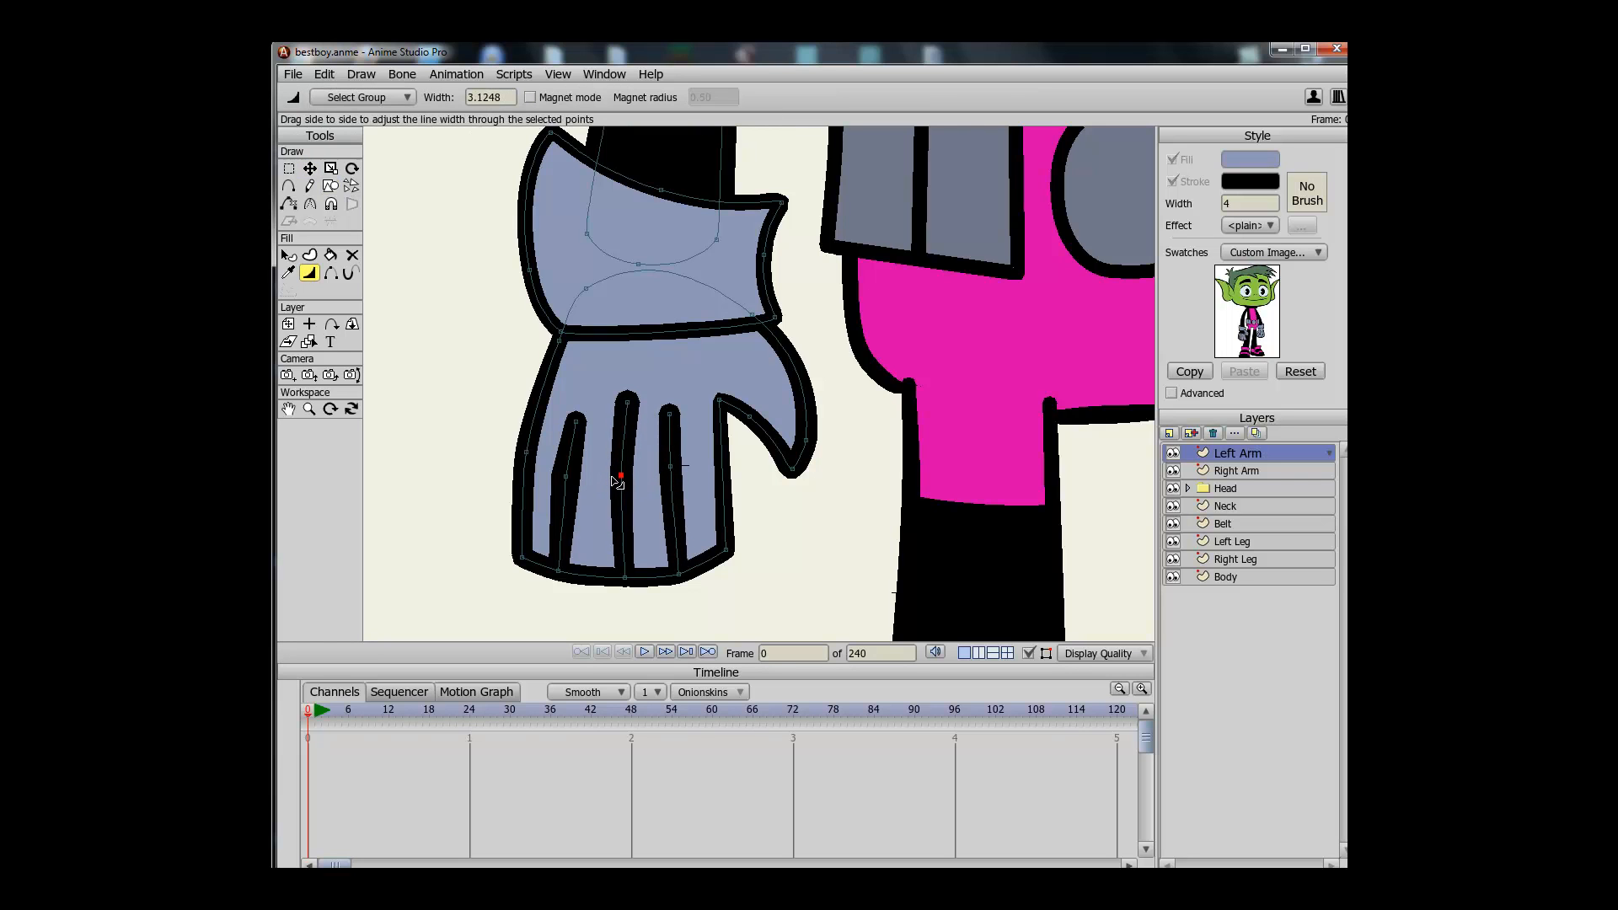
pyautogui.press('e')
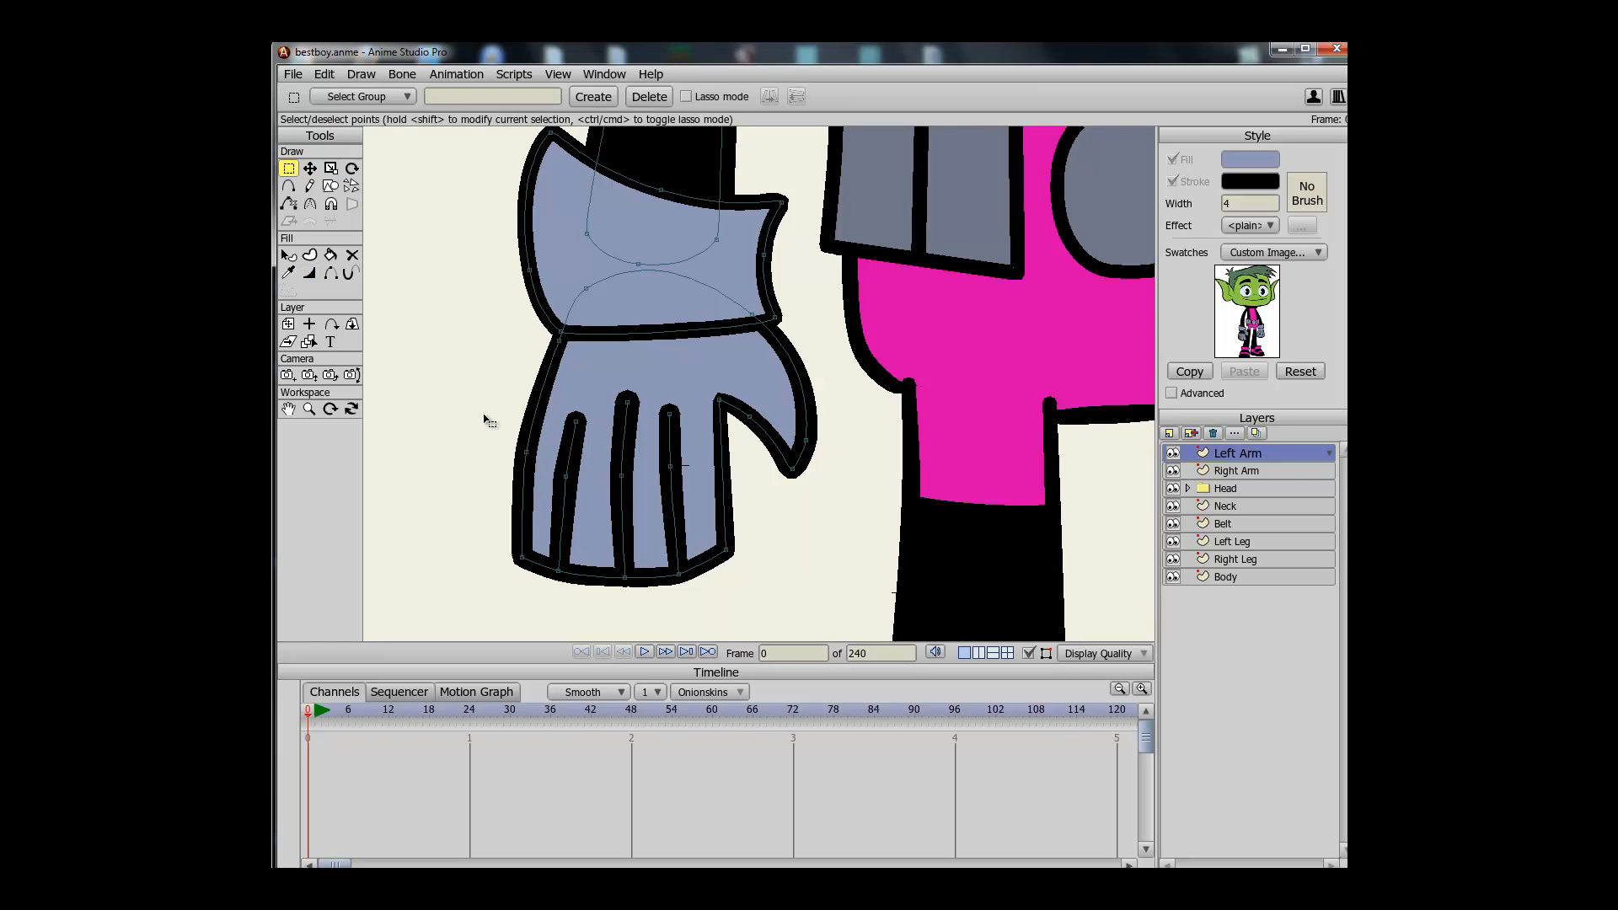
# Draw a closed four-sided shape beside the hand and adjust its curvature
pyautogui.click(288, 185)
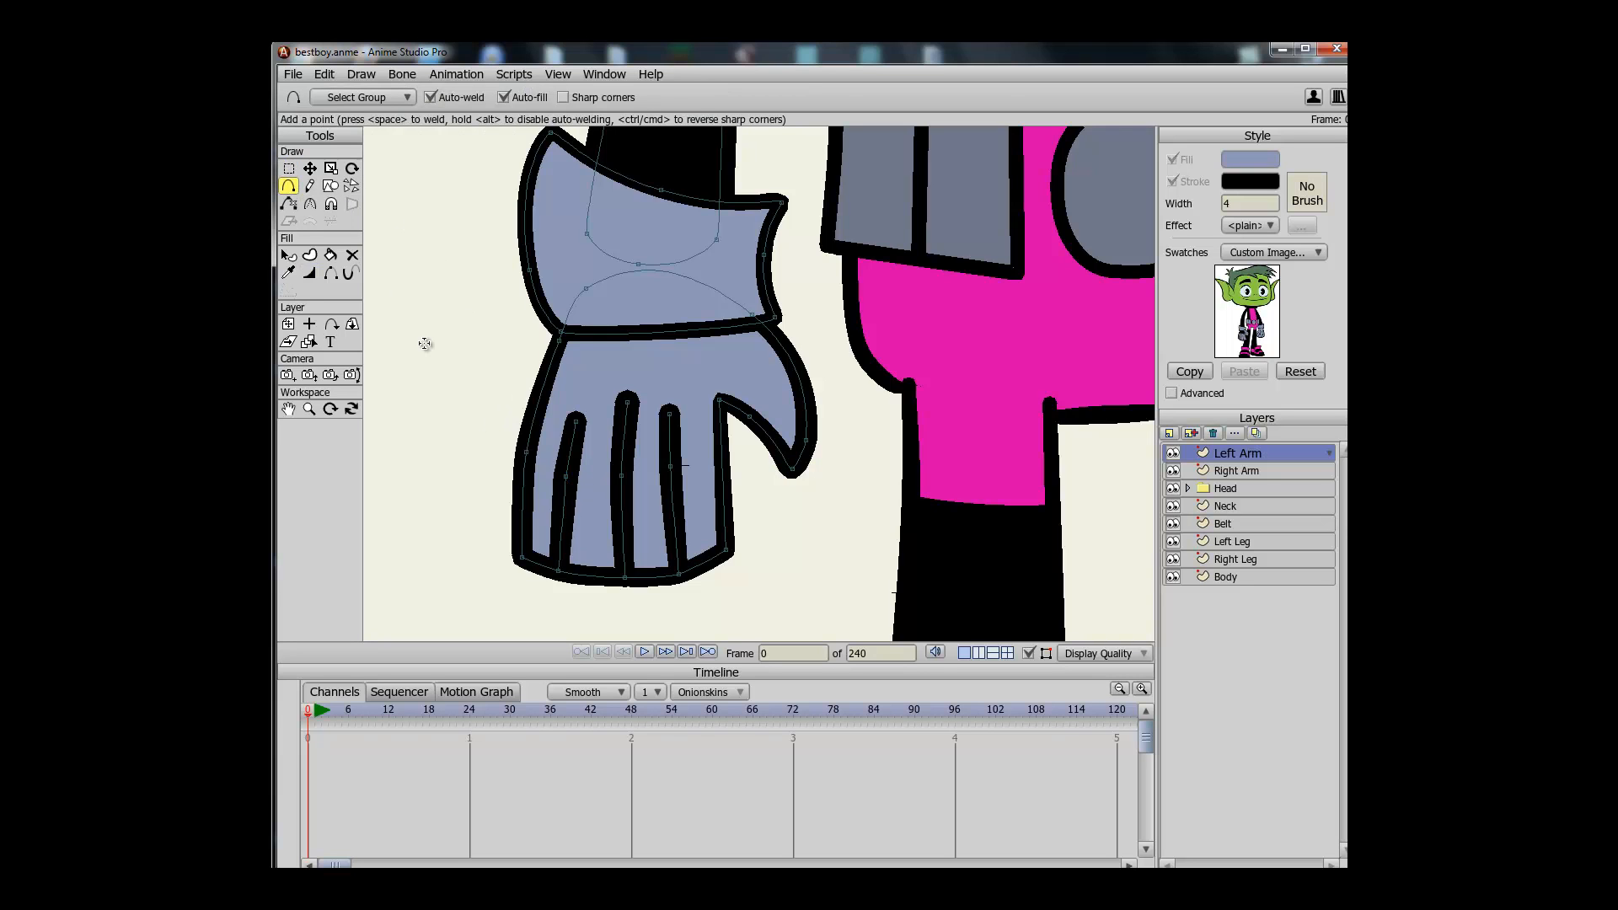
pyautogui.moveTo(488, 385)
pyautogui.mouseDown()
pyautogui.moveTo(552, 388)
pyautogui.moveTo(430, 419)
pyautogui.moveTo(426, 452)
pyautogui.mouseUp()
pyautogui.moveTo(427, 452); pyautogui.dragTo(553, 466)
pyautogui.moveTo(553, 466); pyautogui.dragTo(578, 382)
pyautogui.moveTo(578, 382); pyautogui.dragTo(451, 378)
pyautogui.press('c')
pyautogui.moveTo(540, 404); pyautogui.dragTo(508, 403)
# Select the new four-sided shape and change its fill color to black
pyautogui.press('w')
pyautogui.press('q')
pyautogui.click(501, 410)
pyautogui.click(1275, 159)
pyautogui.moveTo(820, 459); pyautogui.dragTo(867, 594)
pyautogui.click(898, 586)
pyautogui.press('g')
pyautogui.press('q')
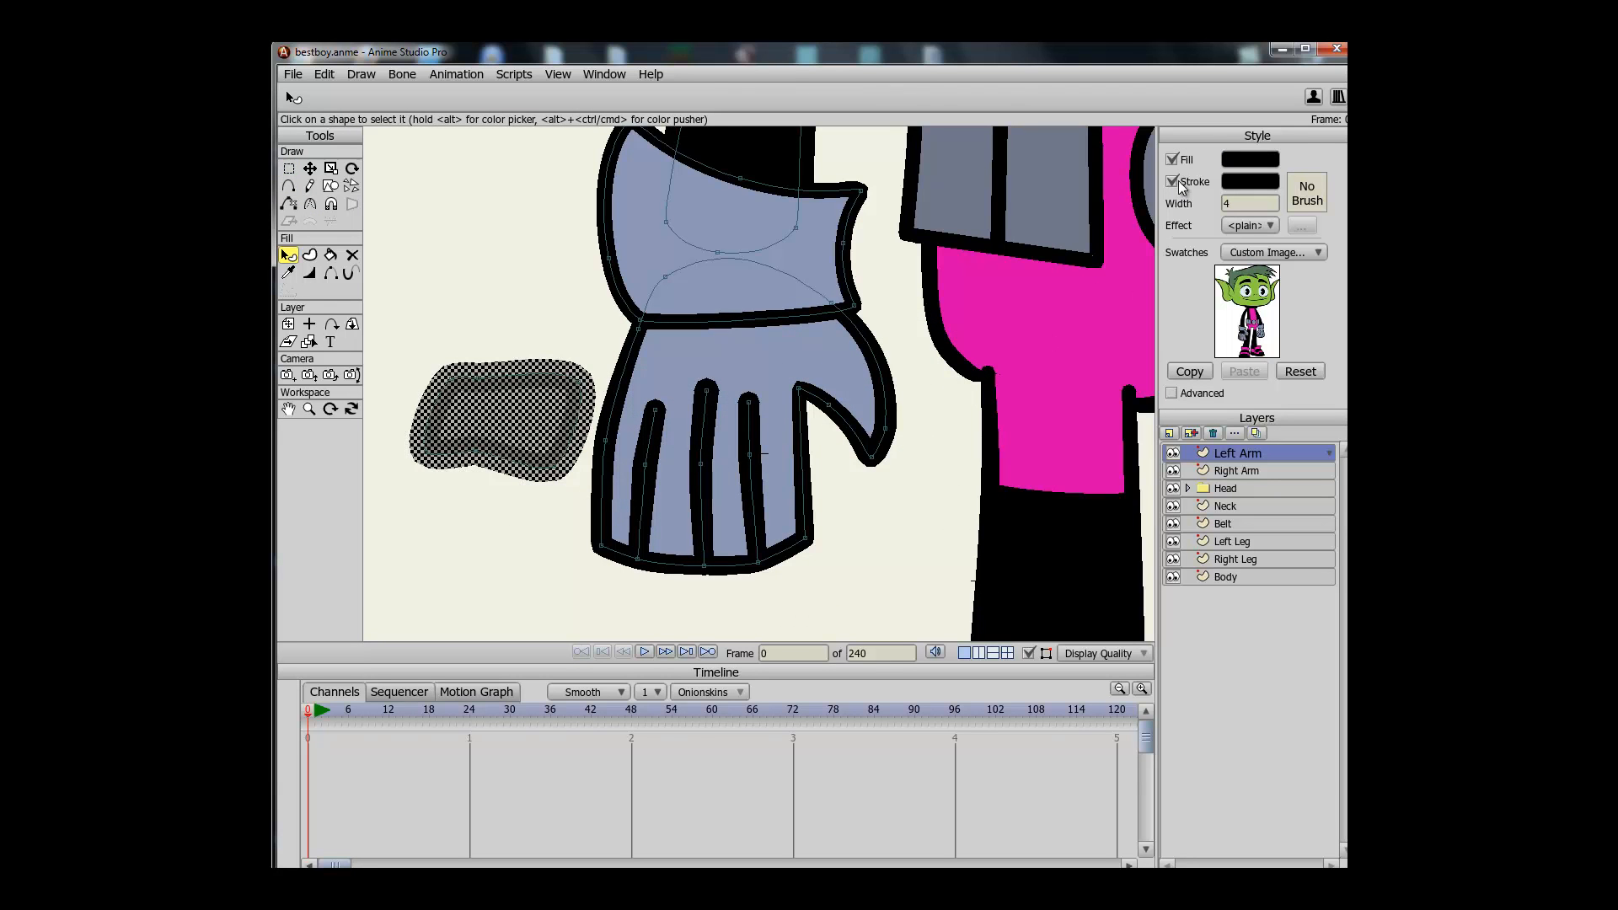
# Move the black shape onto the back of the hand just below the cuff and sharpen its corners
pyautogui.press('t')
pyautogui.moveTo(506, 411); pyautogui.dragTo(585, 332)
pyautogui.press('c')
pyautogui.press('t')
pyautogui.moveTo(702, 367); pyautogui.dragTo(695, 359)
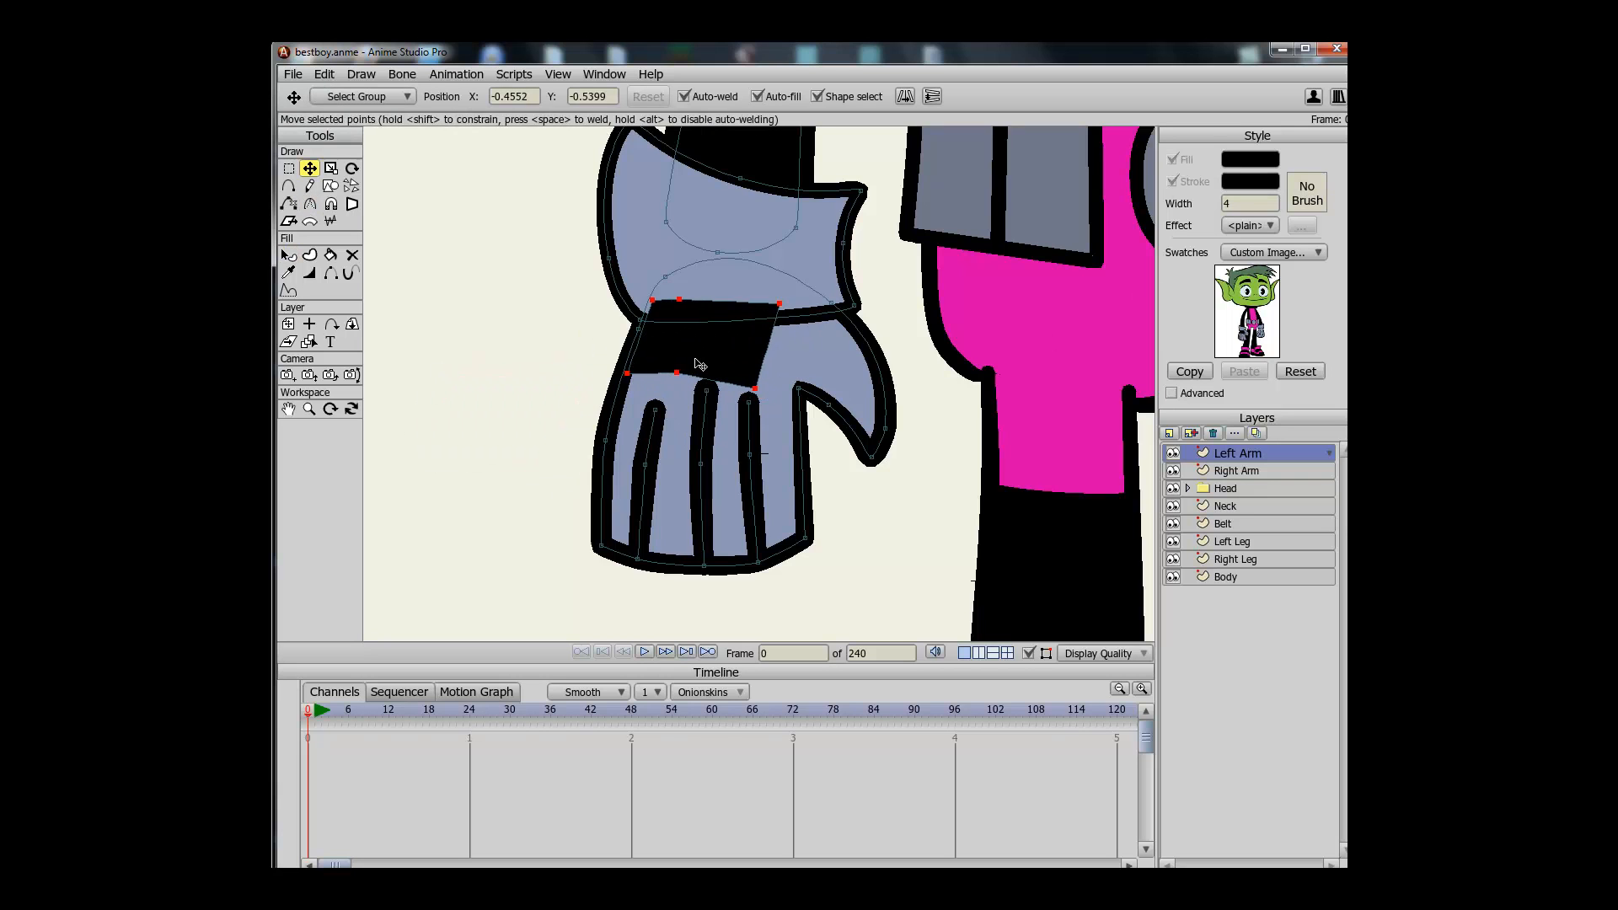
# Bring the cuff in front of the black patch, and select the patch's points
pyautogui.press('q')
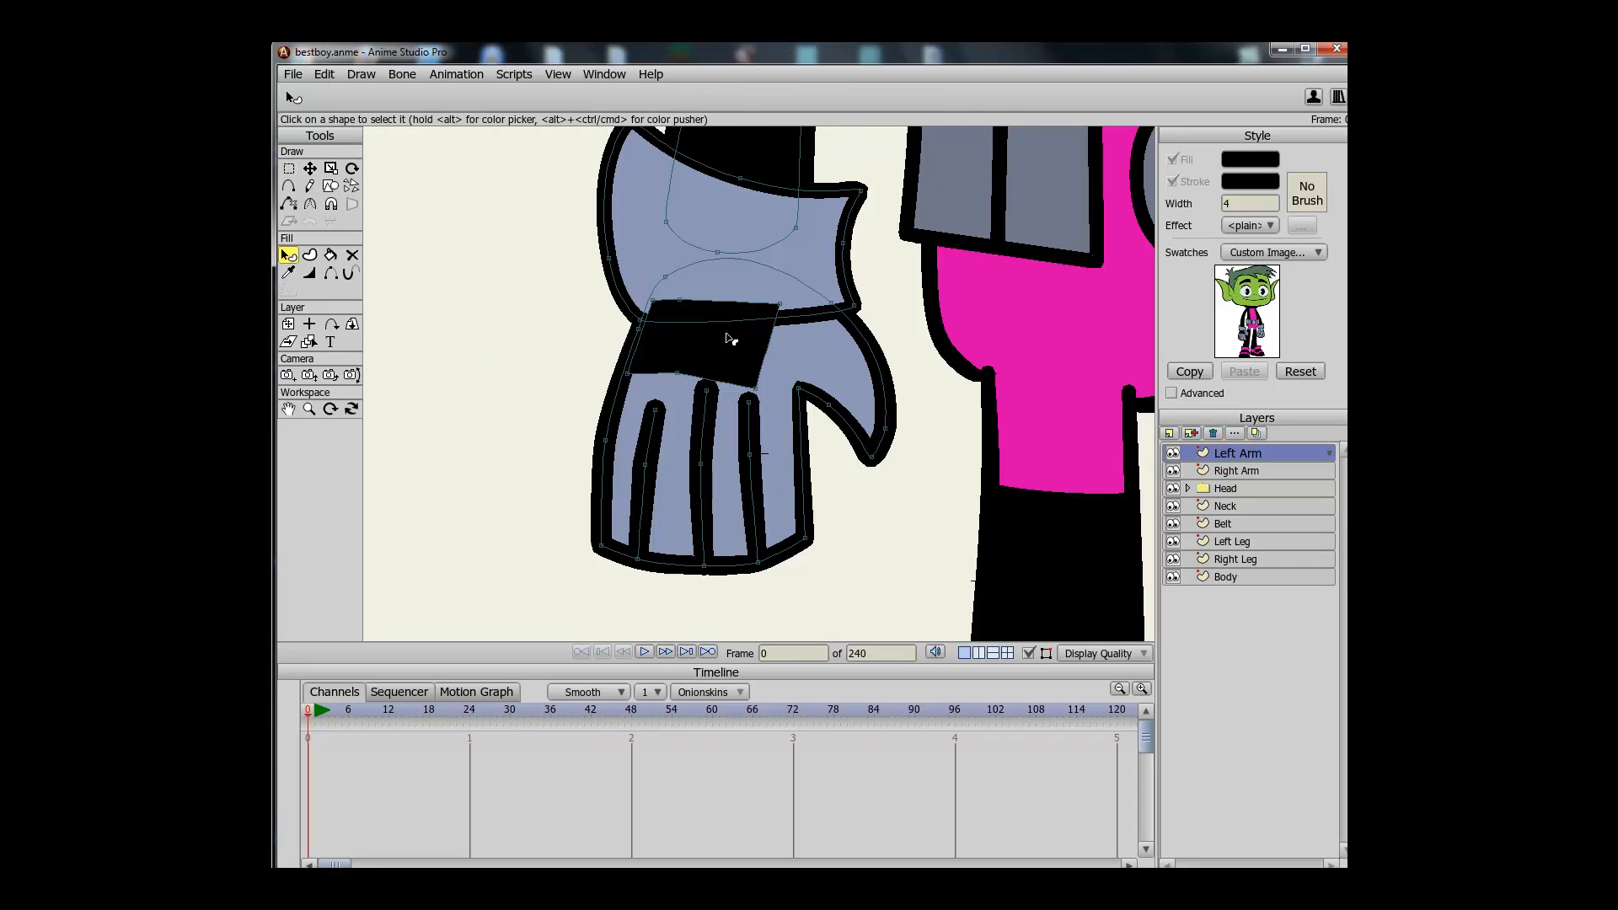
pyautogui.click(668, 261)
pyautogui.press('t')
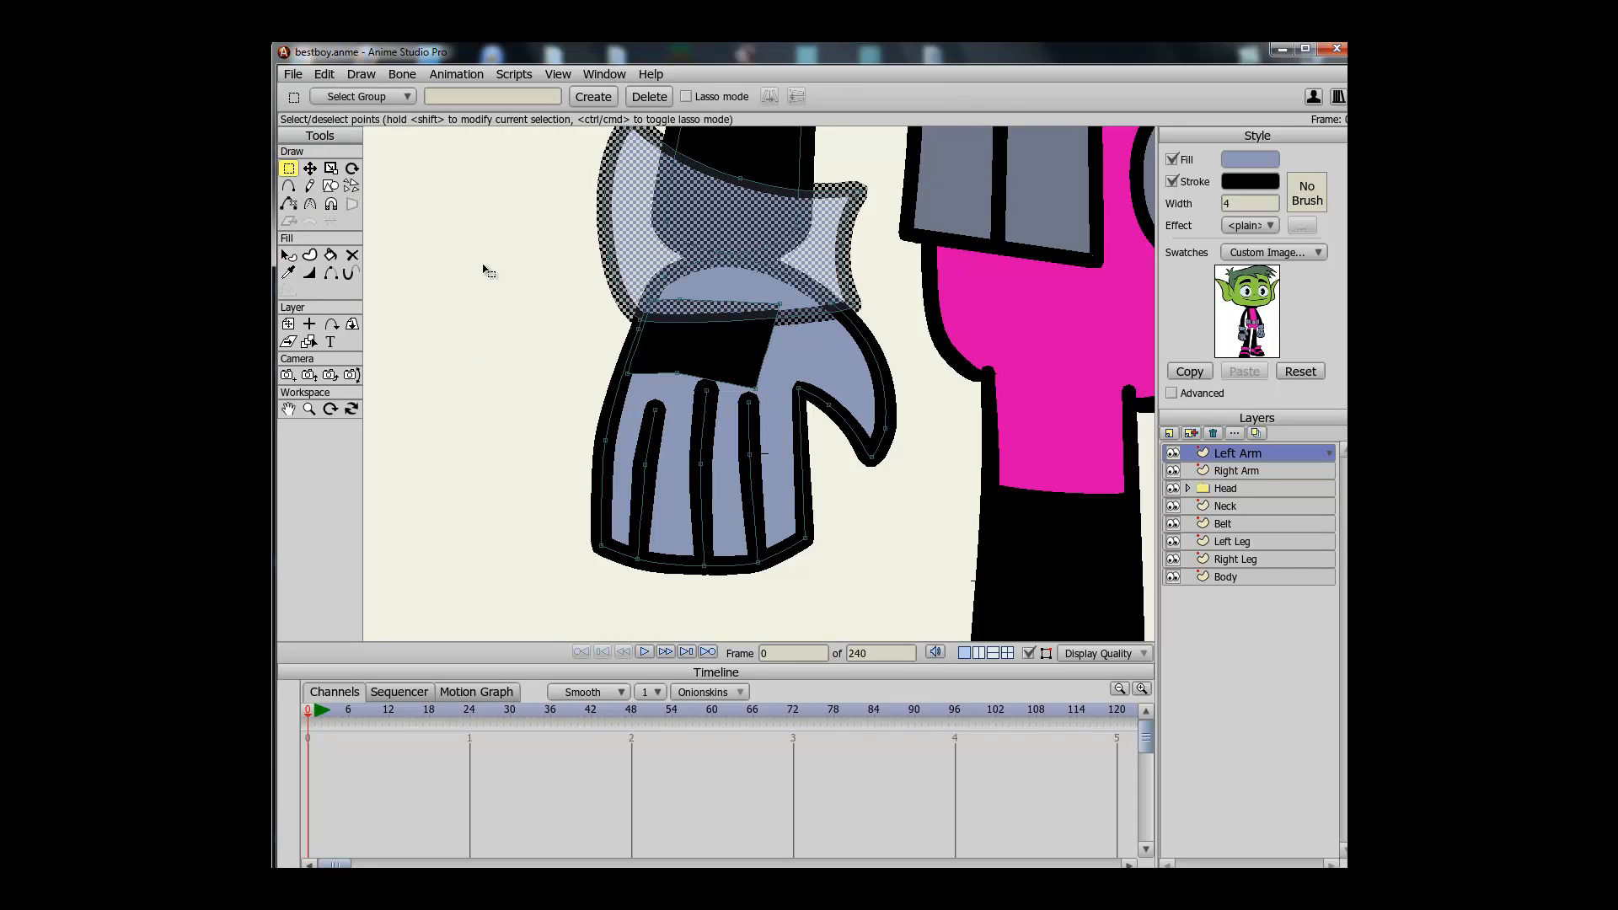
pyautogui.click(484, 267)
pyautogui.click(745, 355)
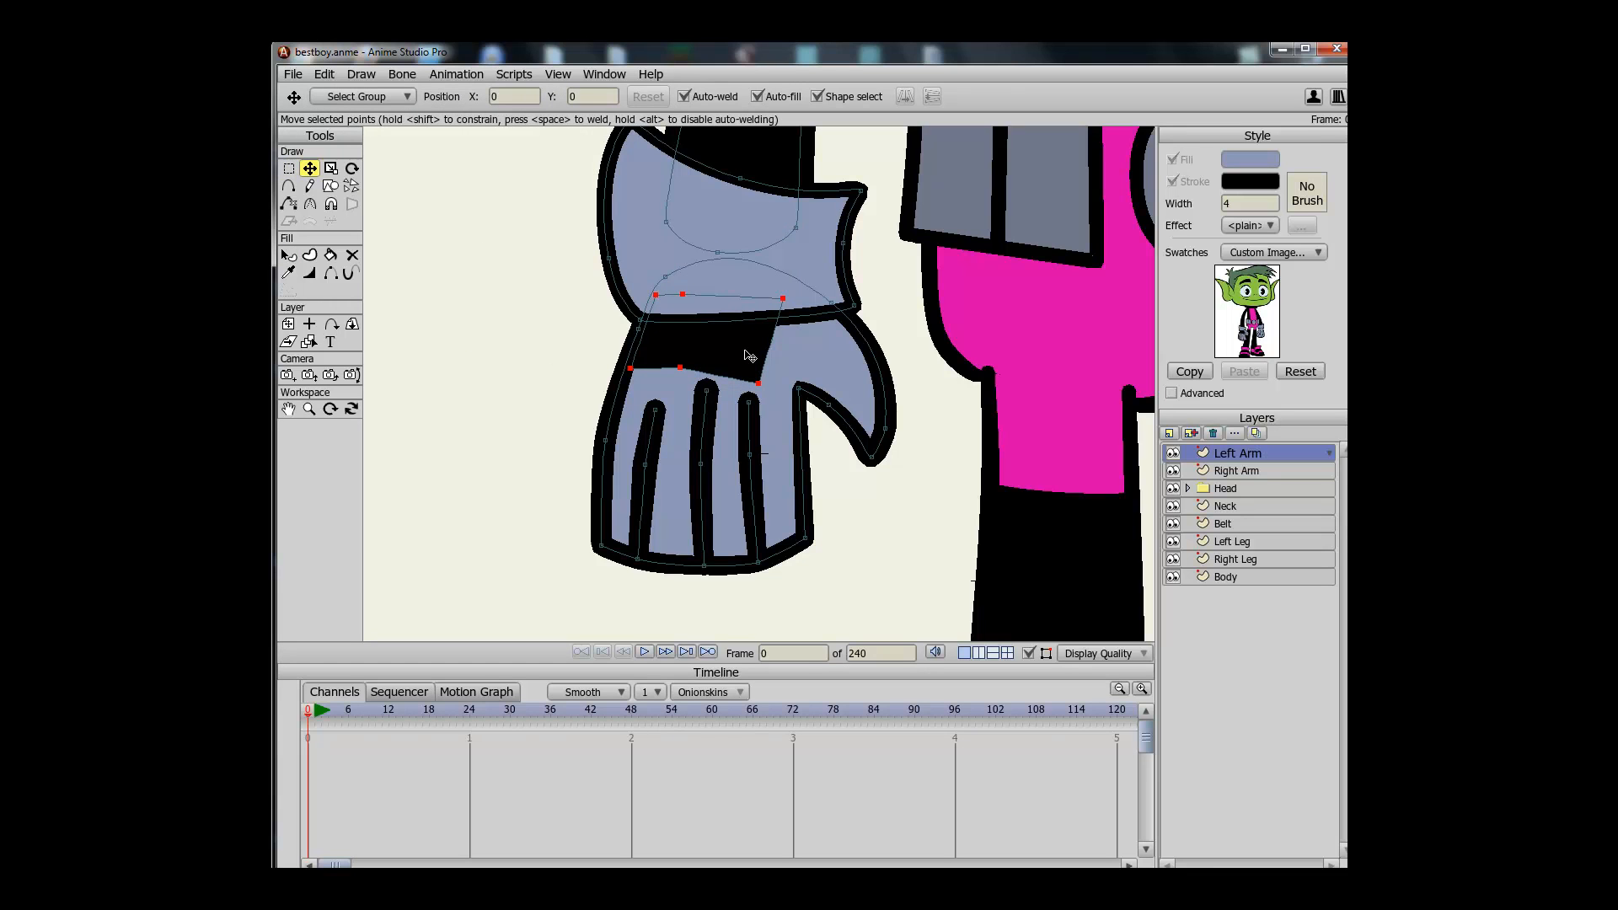
# Reshape the black patch by moving its two thumb-side corners and curving its hidden upper corner
pyautogui.press('r')
pyautogui.press('t')
pyautogui.click(560, 360)
pyautogui.moveTo(786, 299); pyautogui.dragTo(999, 340)
pyautogui.press('c')
pyautogui.press('g')
pyautogui.press('t')
pyautogui.moveTo(764, 388); pyautogui.dragTo(766, 380)
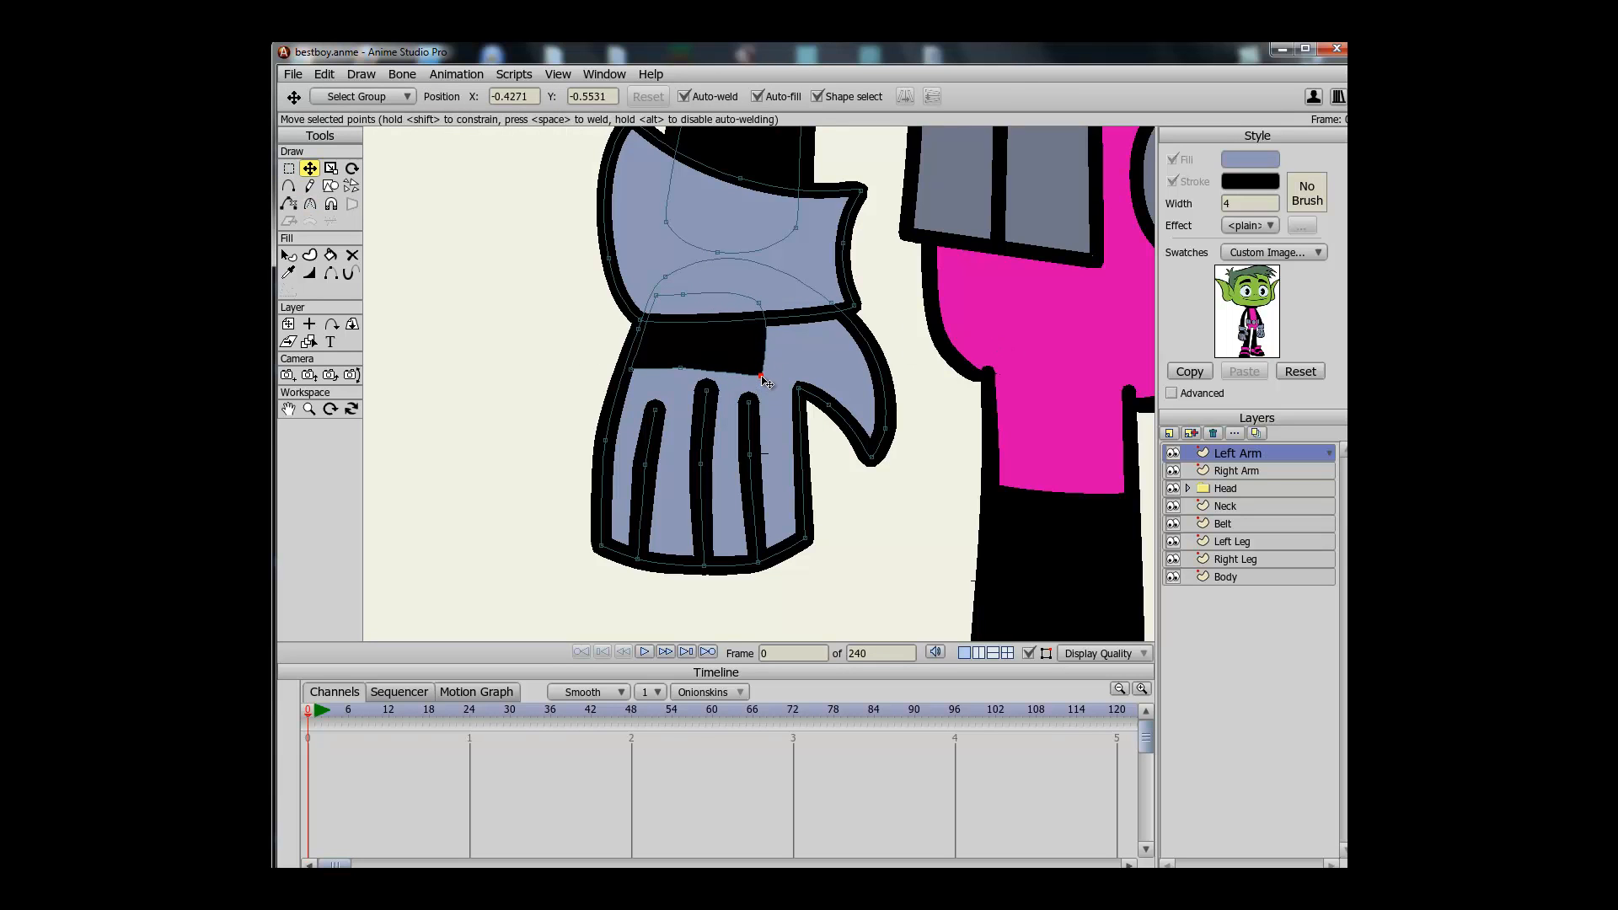
# Adjust the curvature of the black patch's lower edge and preview the rendered character
pyautogui.press('c')
pyautogui.click(680, 368)
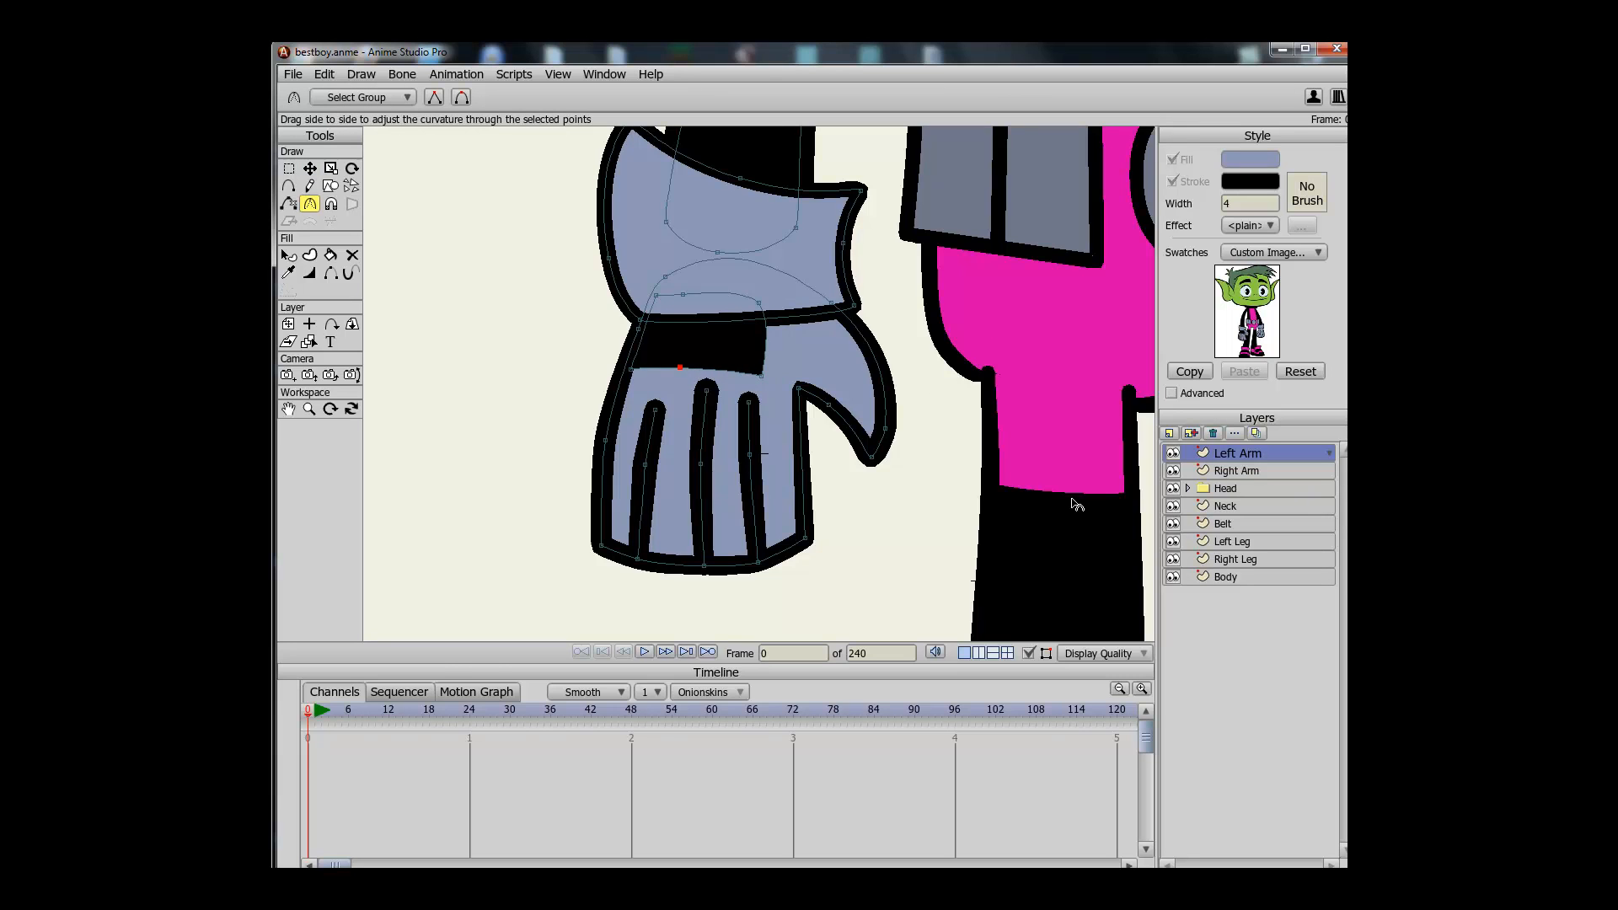
pyautogui.hotkey('ctrl', 'r')
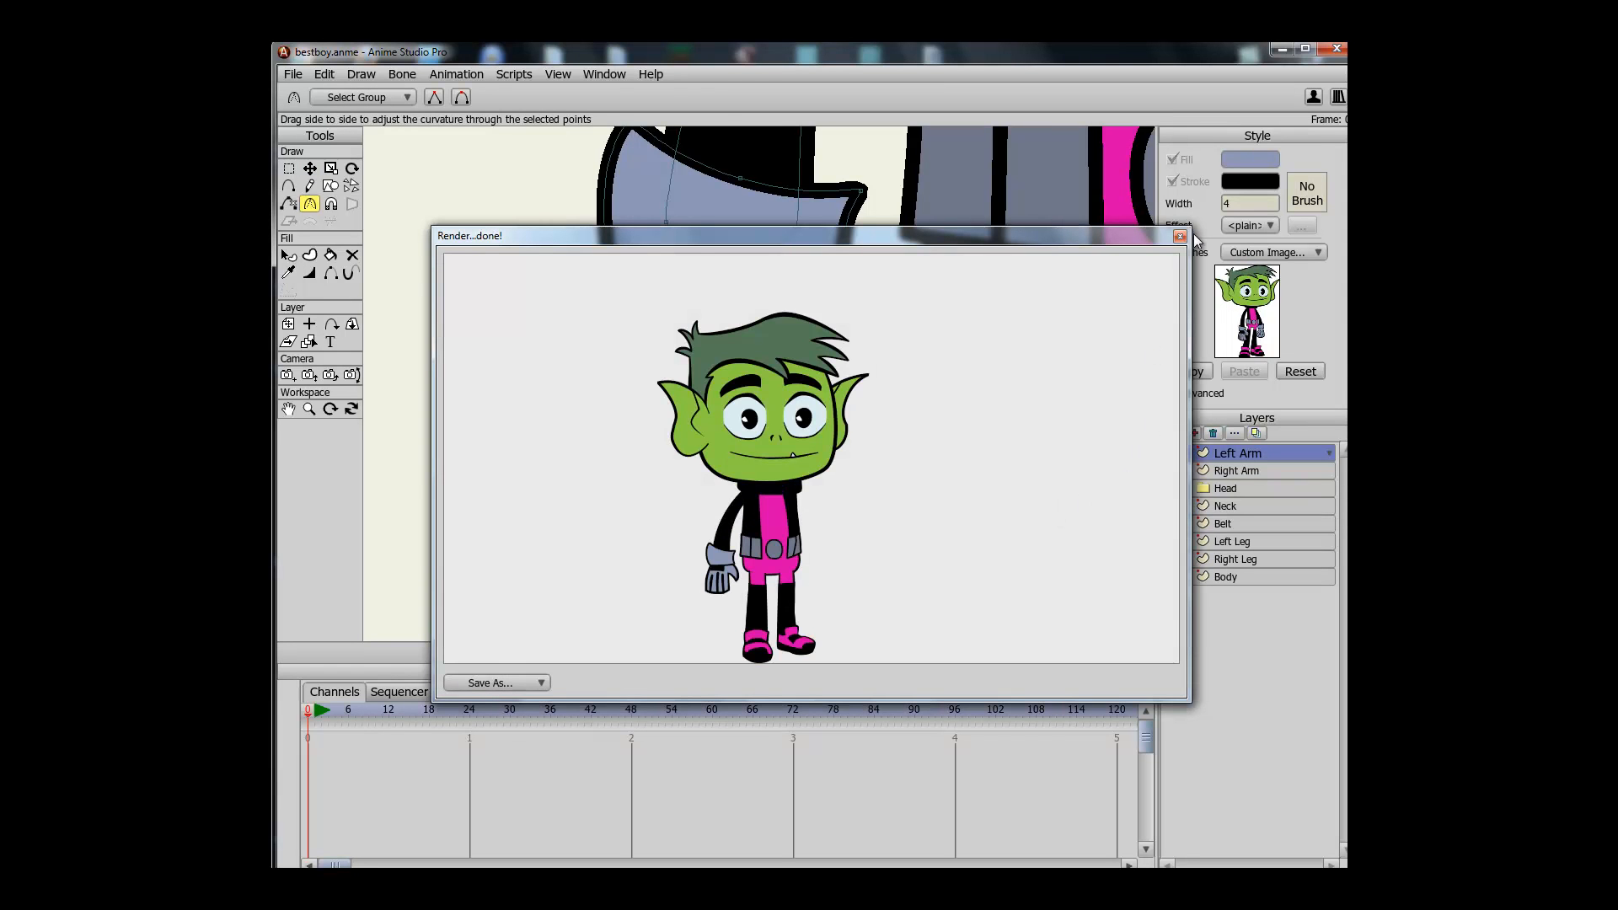
pyautogui.click(1180, 236)
# Fine-tune the line widths at the ends and middles of the glove's finger lines
pyautogui.press('g')
pyautogui.press('w')
pyautogui.moveTo(710, 394)
pyautogui.mouseDown()
pyautogui.moveTo(686, 463)
pyautogui.moveTo(627, 467)
pyautogui.moveTo(654, 470)
pyautogui.moveTo(651, 416)
pyautogui.mouseUp()
pyautogui.moveTo(753, 457); pyautogui.dragTo(747, 457)
pyautogui.moveTo(748, 403); pyautogui.dragTo(750, 405)
pyautogui.moveTo(606, 442); pyautogui.dragTo(599, 444)
pyautogui.moveTo(872, 459)
pyautogui.mouseDown()
pyautogui.moveTo(853, 531)
pyautogui.moveTo(864, 497)
pyautogui.mouseUp()
# Refine the thumb's outer edge by adding a point and shifting the hidden wrist point beneath the cuff, and preview the render
pyautogui.press('a')
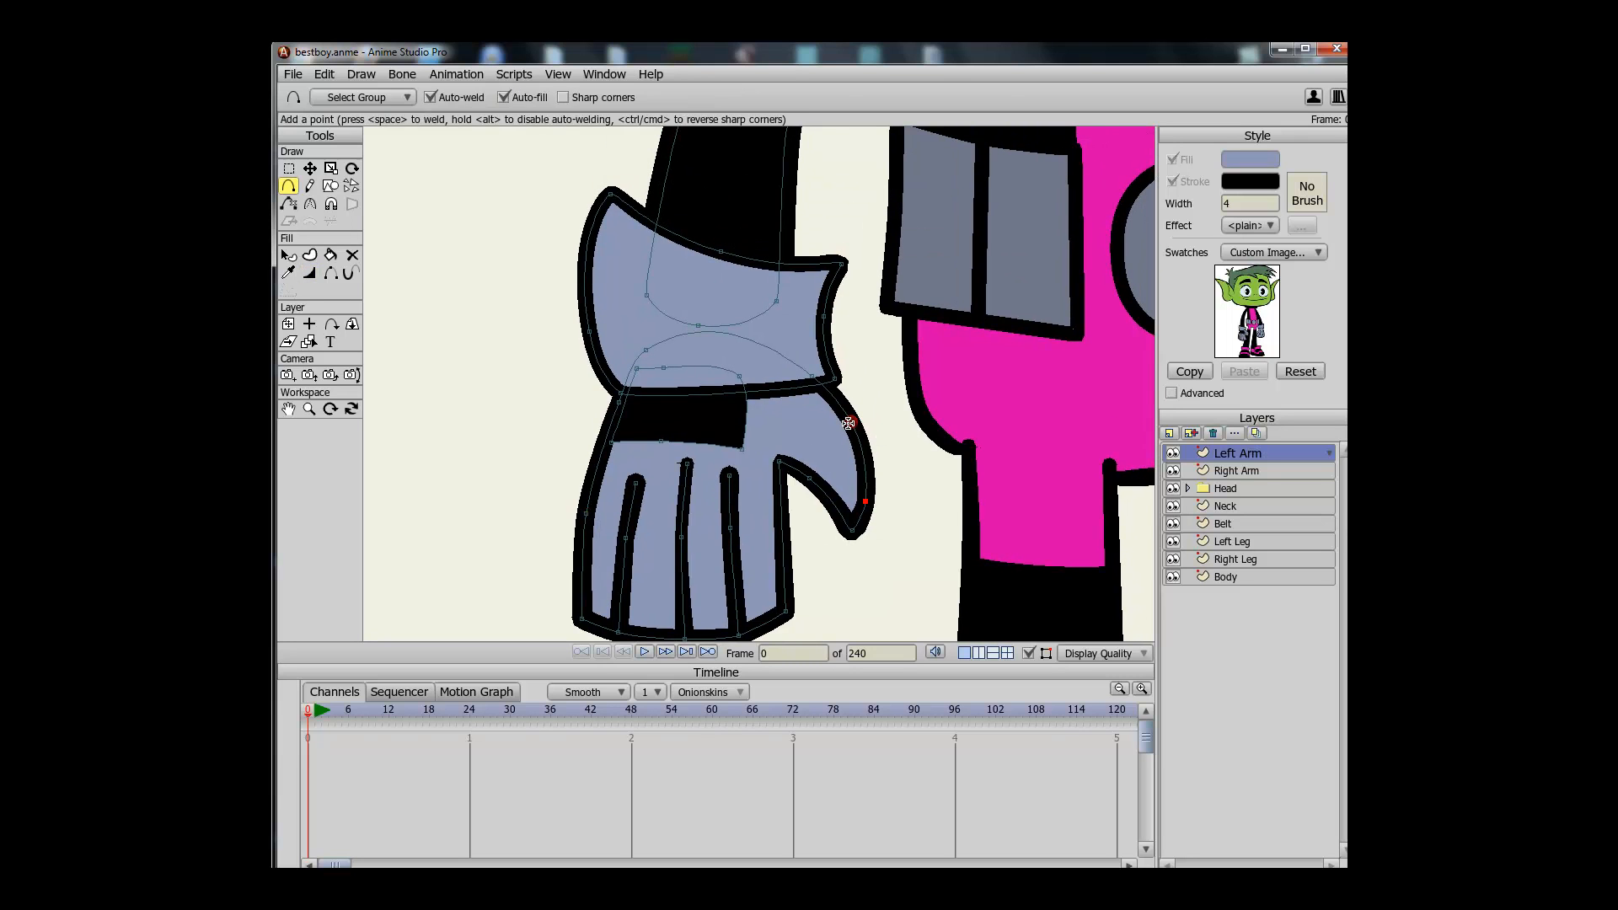
pyautogui.press('t')
pyautogui.moveTo(815, 379); pyautogui.dragTo(729, 336)
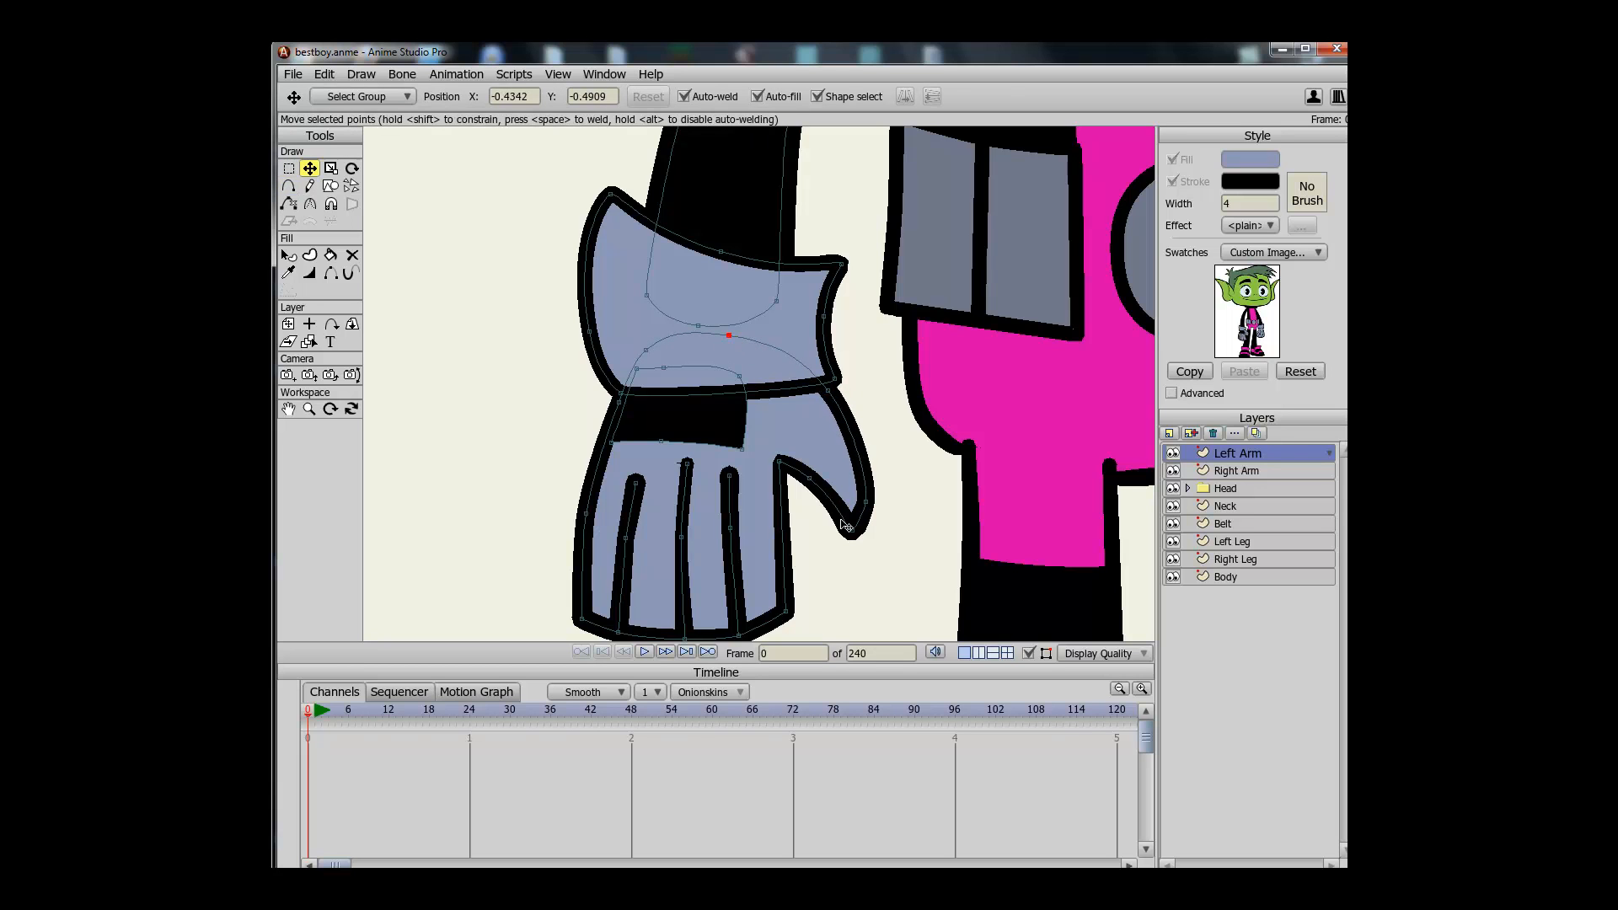
pyautogui.hotkey('ctrl', 'r')
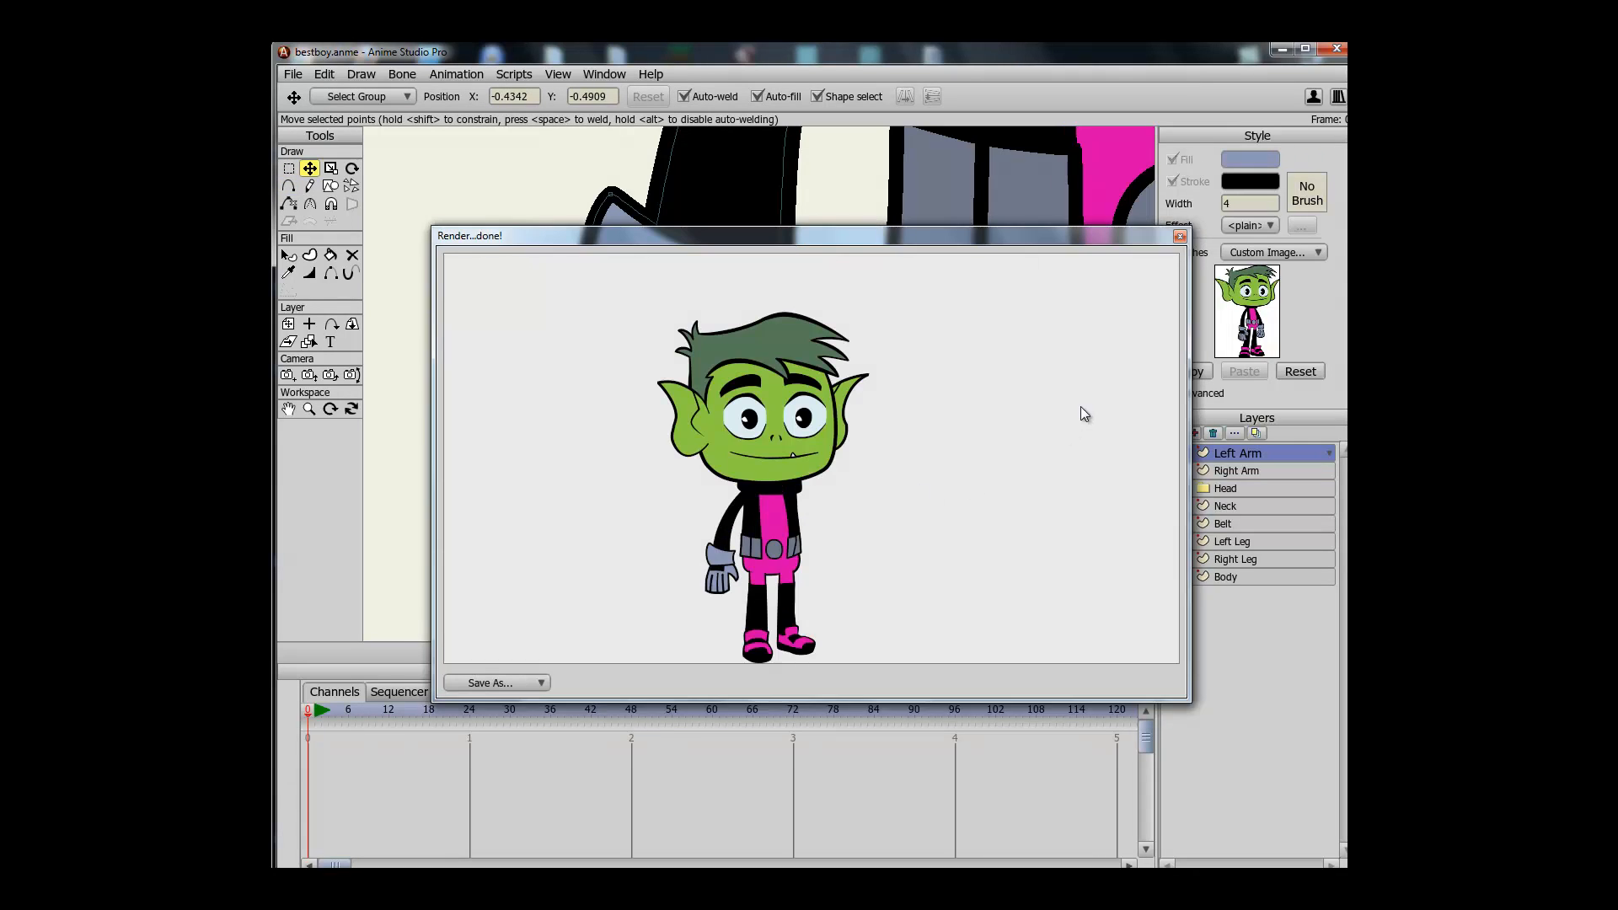
pyautogui.click(1178, 236)
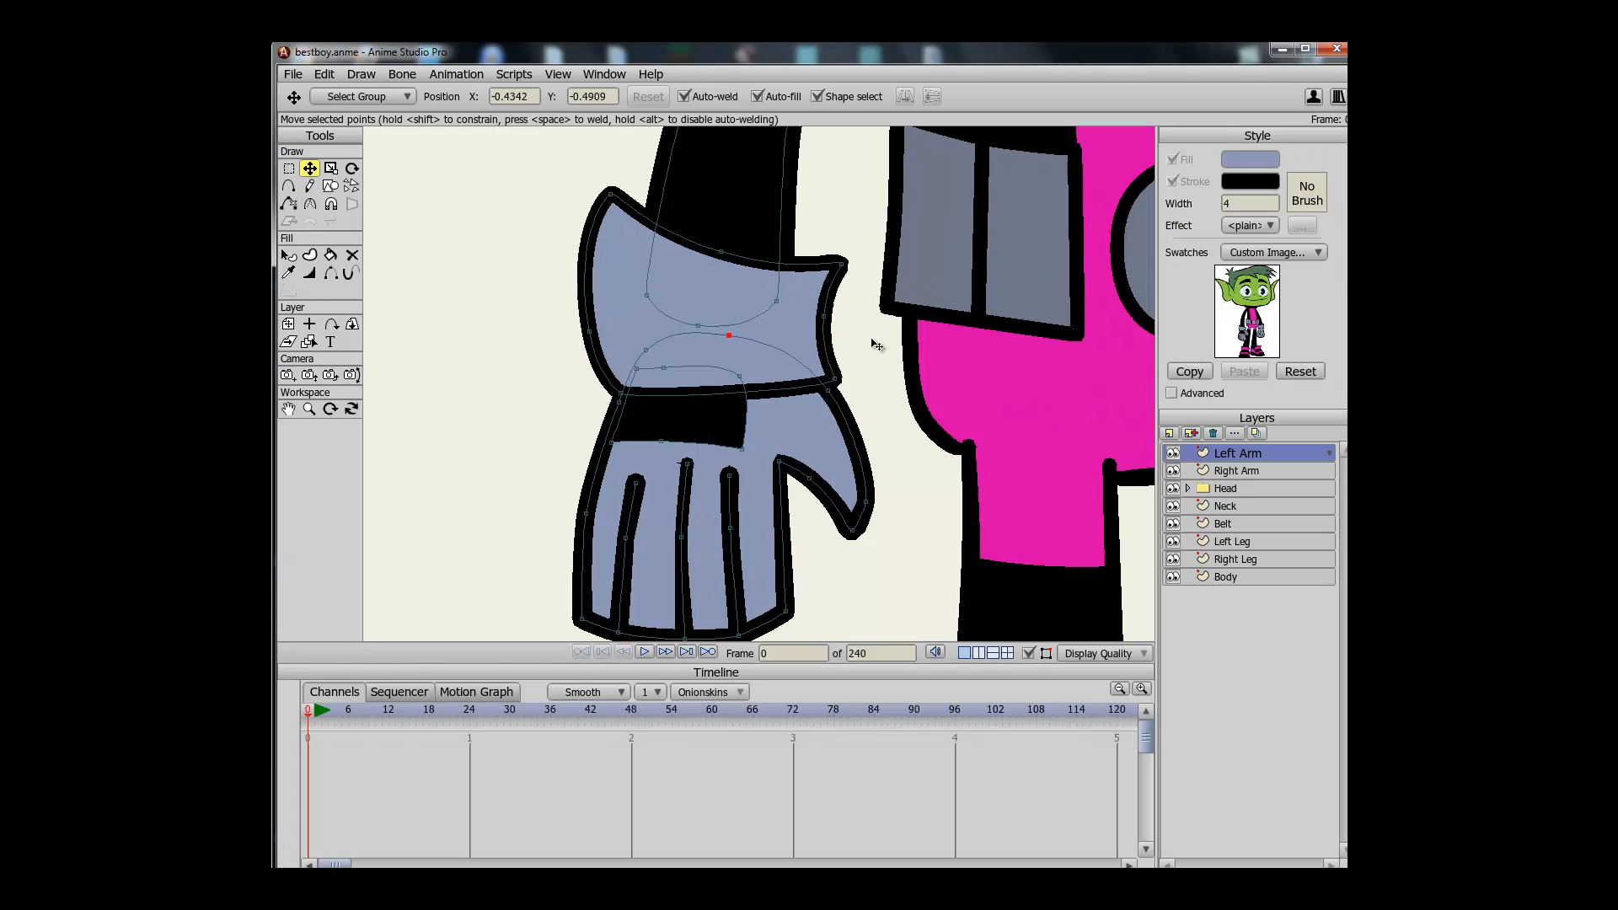
# Adjust the line width at the upper end of the finger line nearest the thumb to about 2.31 and preview the render
pyautogui.press('w')
pyautogui.click(729, 476)
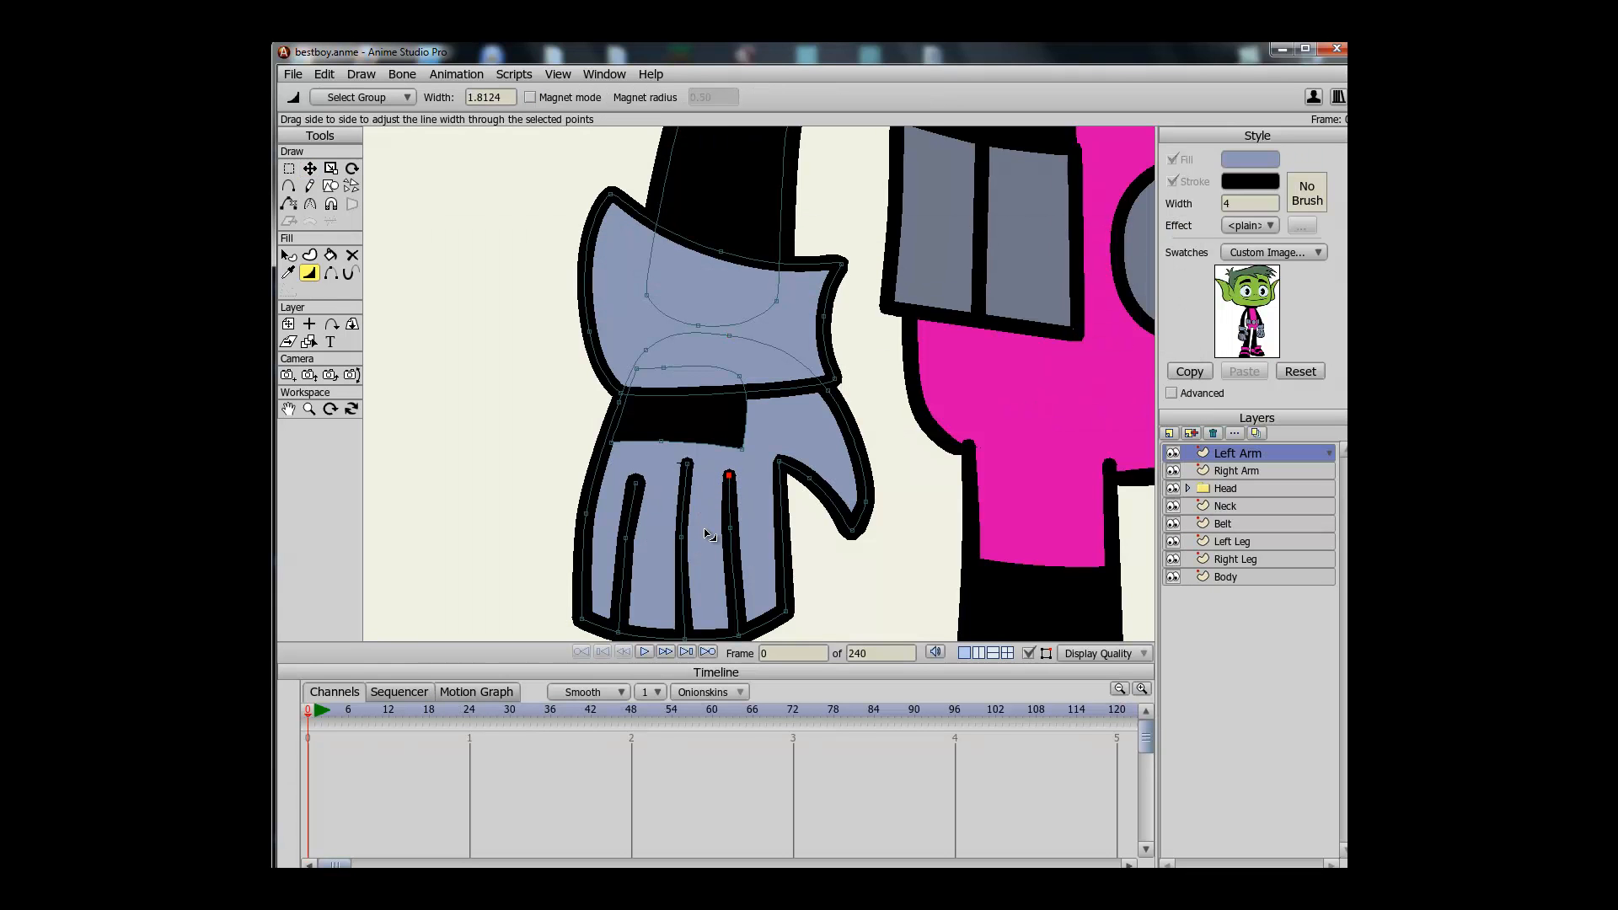
pyautogui.hotkey('ctrl', 'r')
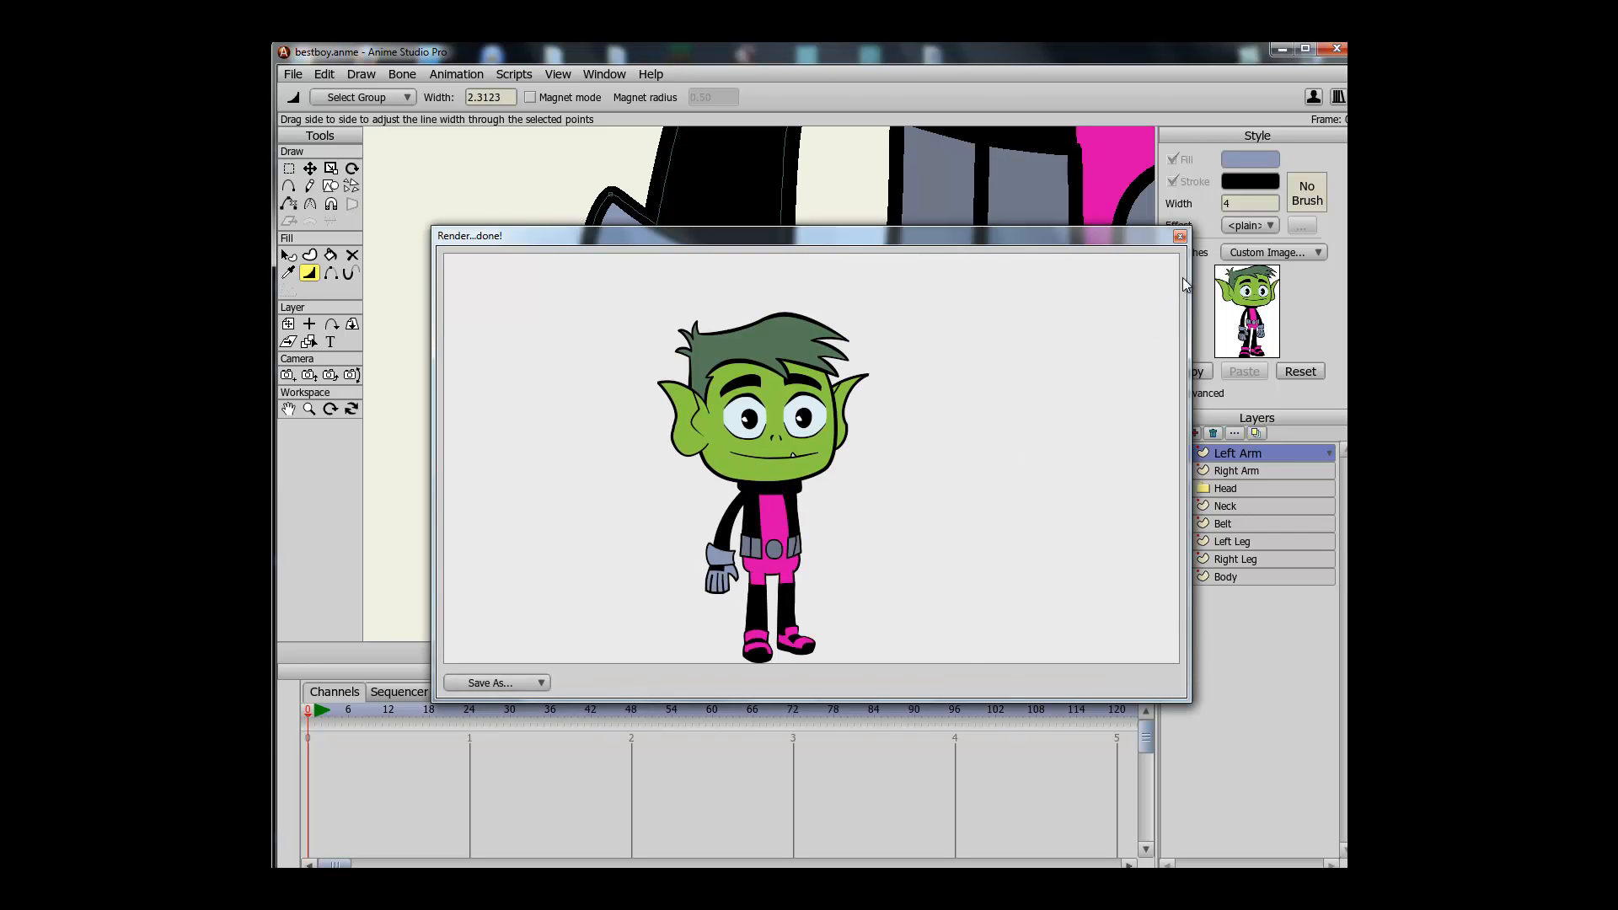
pyautogui.click(1179, 236)
# Select the whole glove with the forearm's end, move it down beside the leg, and rotate it so the thumb overlaps the leg
pyautogui.press('g')
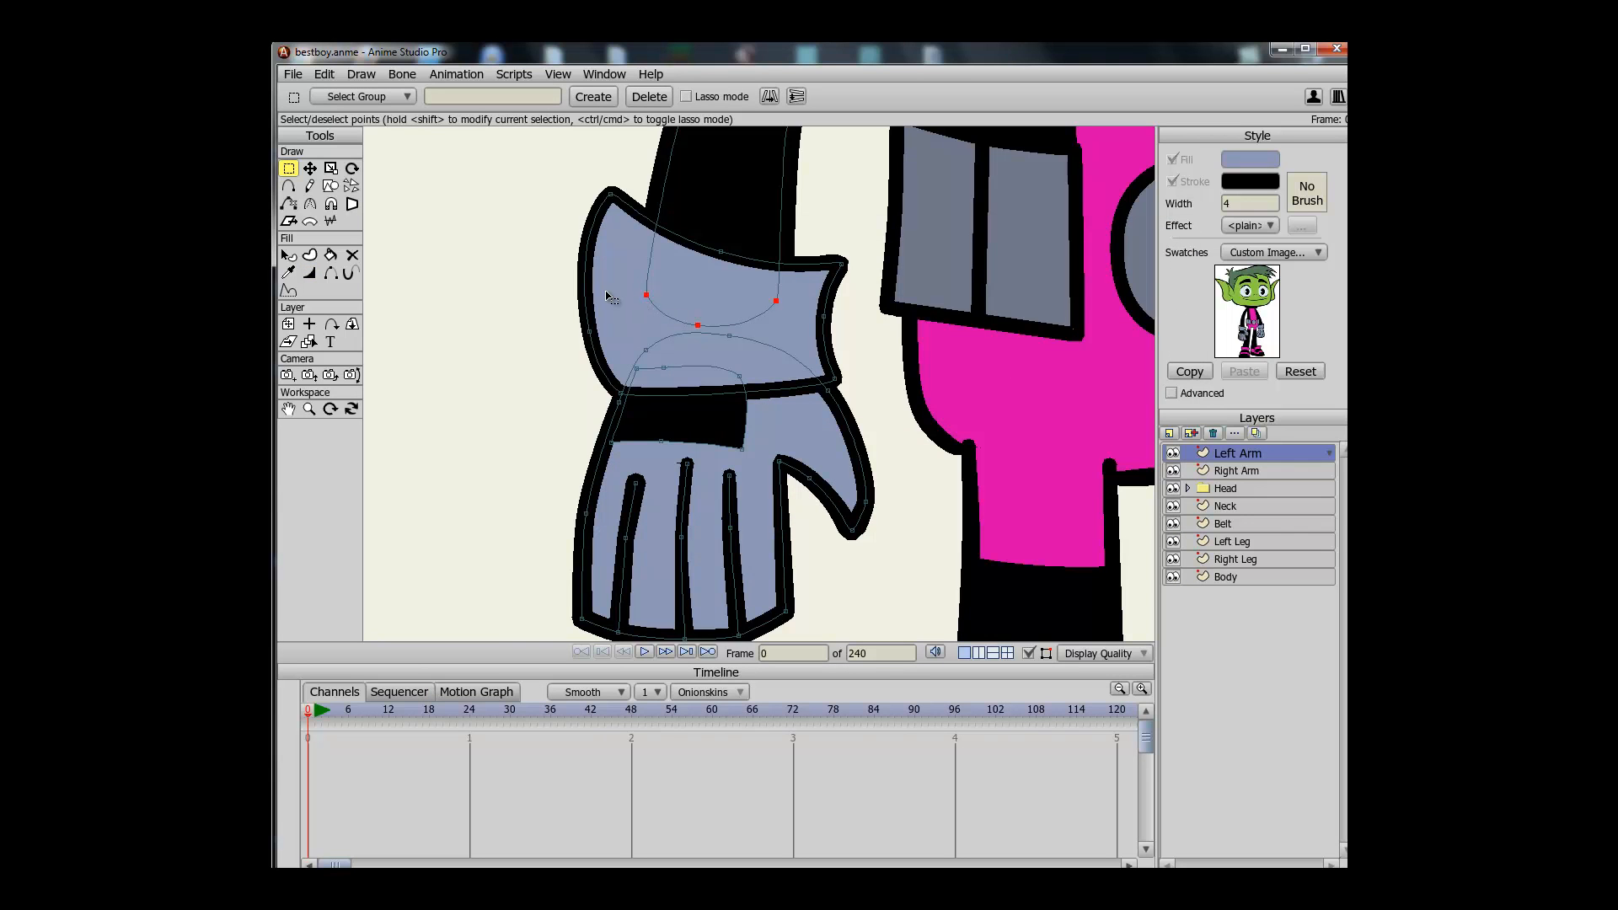
pyautogui.scroll(-5, 606, 295)
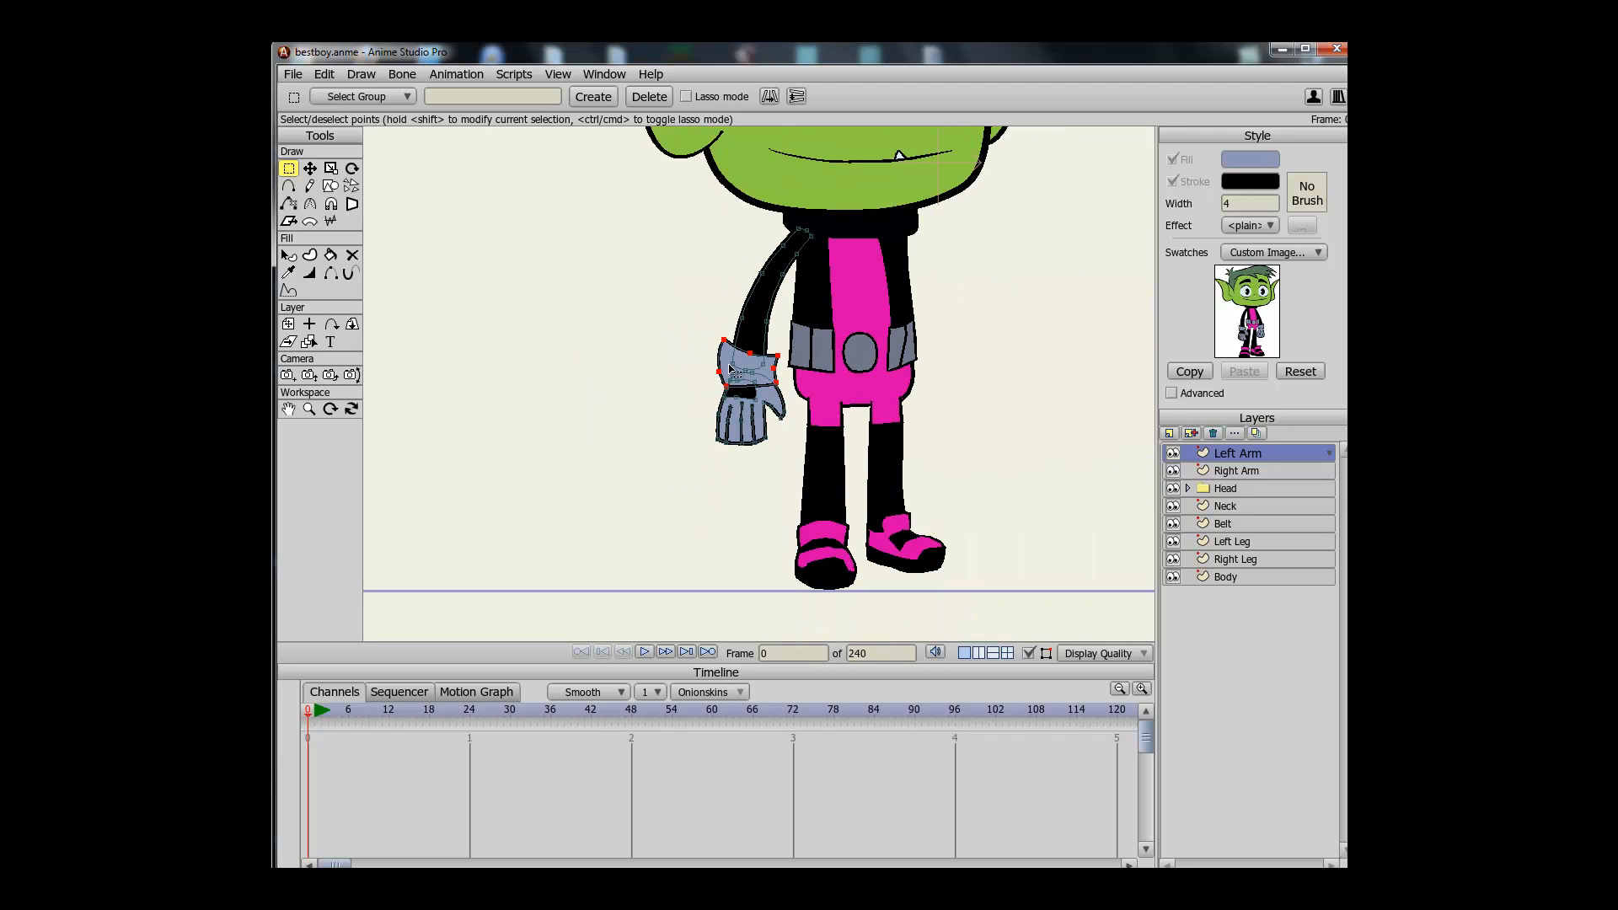
pyautogui.moveTo(797, 495); pyautogui.dragTo(671, 332)
pyautogui.moveTo(800, 468); pyautogui.dragTo(692, 308)
pyautogui.press('t')
pyautogui.moveTo(738, 371); pyautogui.dragTo(861, 428)
pyautogui.press('r')
pyautogui.press('t')
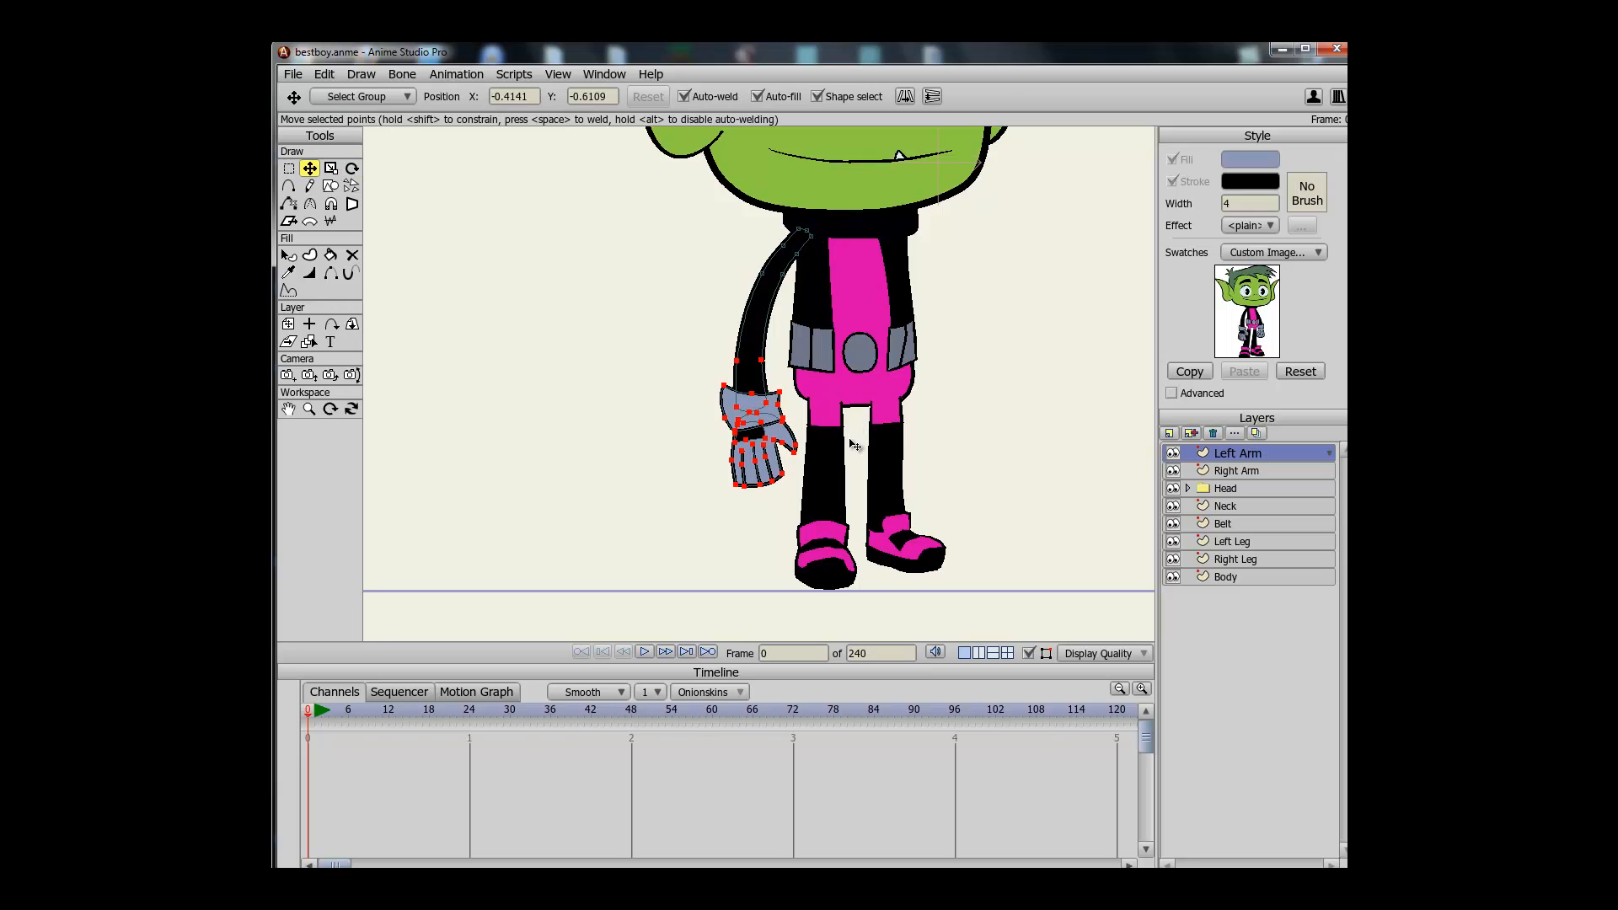
pyautogui.moveTo(854, 445)
pyautogui.mouseDown()
pyautogui.moveTo(875, 447)
pyautogui.moveTo(863, 439)
pyautogui.mouseUp()
pyautogui.press('r')
pyautogui.press('t')
# Smooth the lengthened upper arm by moving its outer point and adjusting the curvature near the shoulder, and preview the render
pyautogui.press('g')
pyautogui.press('Return')
pyautogui.press('a')
pyautogui.press('t')
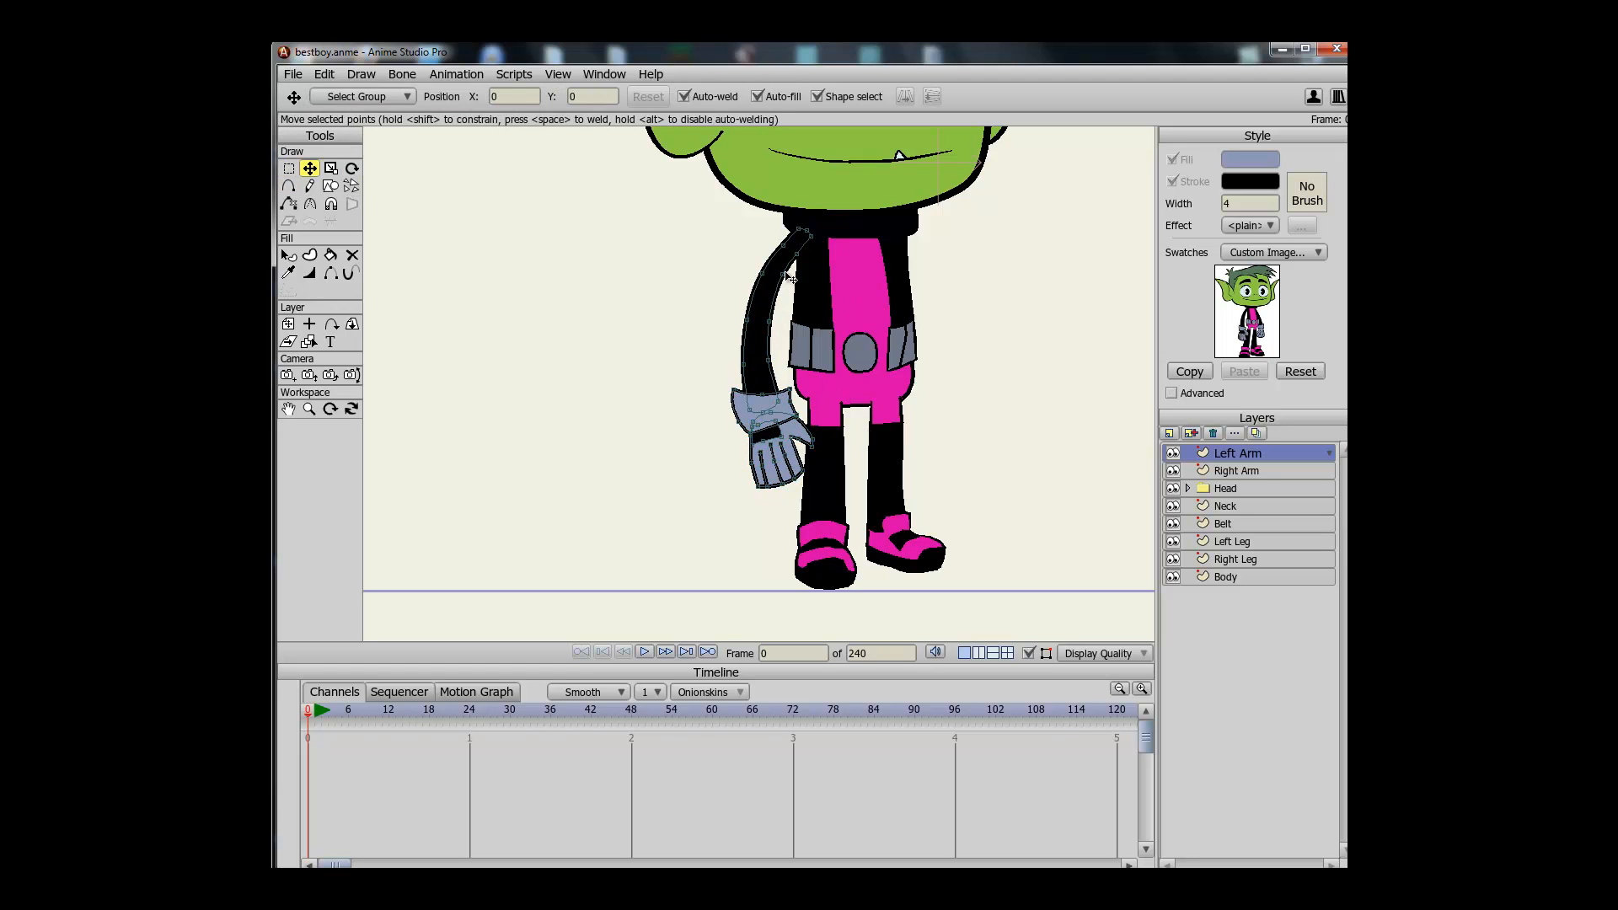
pyautogui.click(763, 273)
pyautogui.press('c')
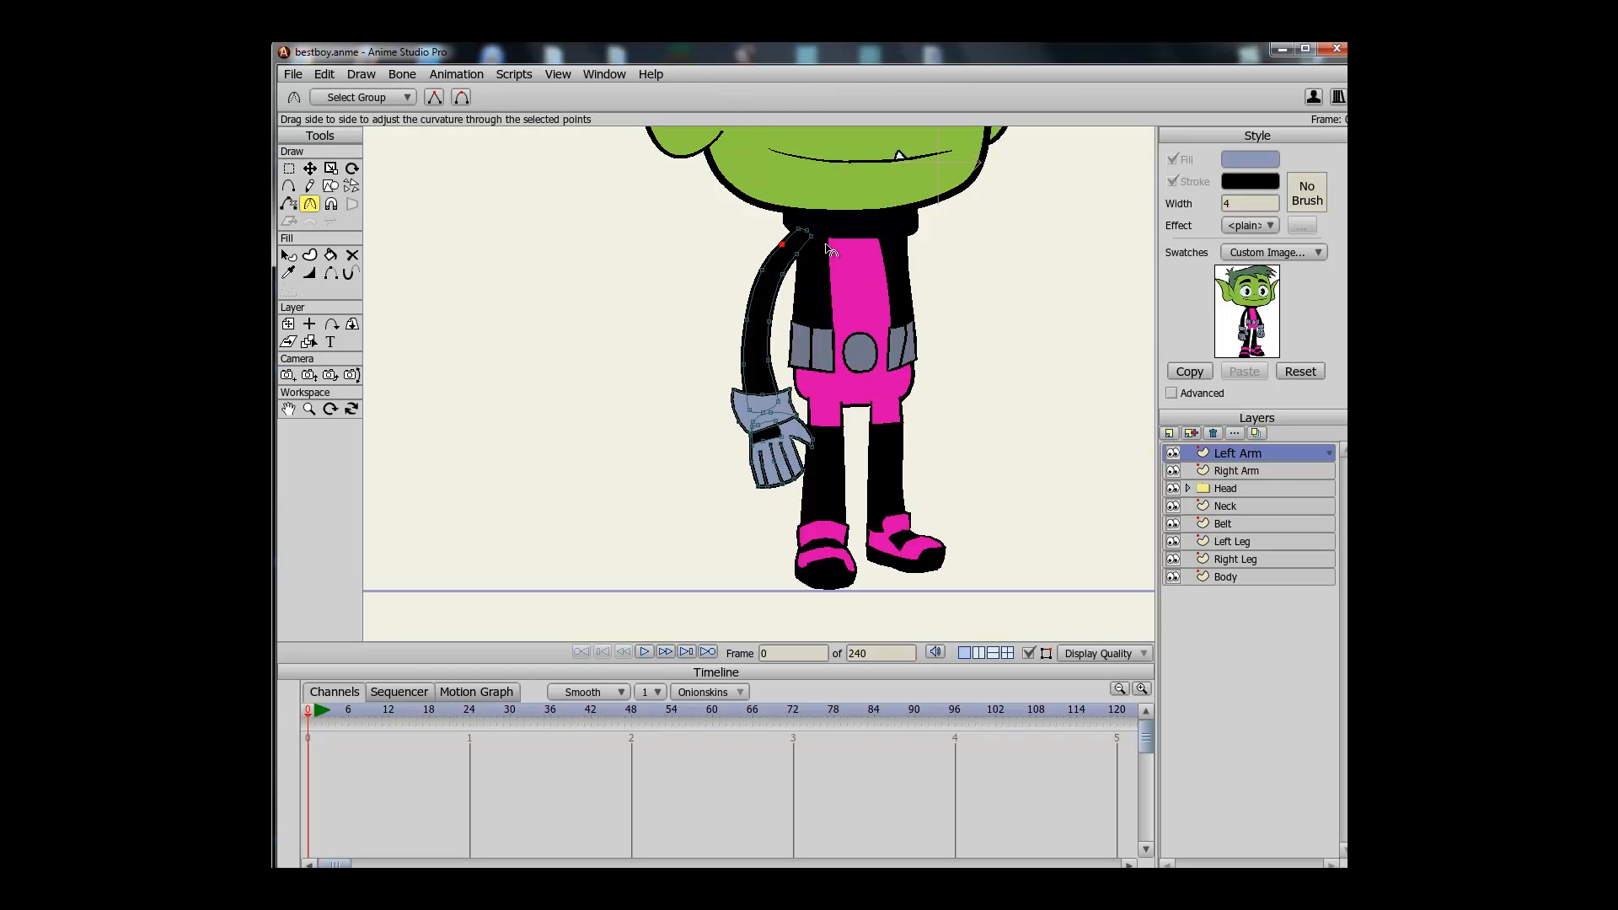
pyautogui.hotkey('ctrl', 'r')
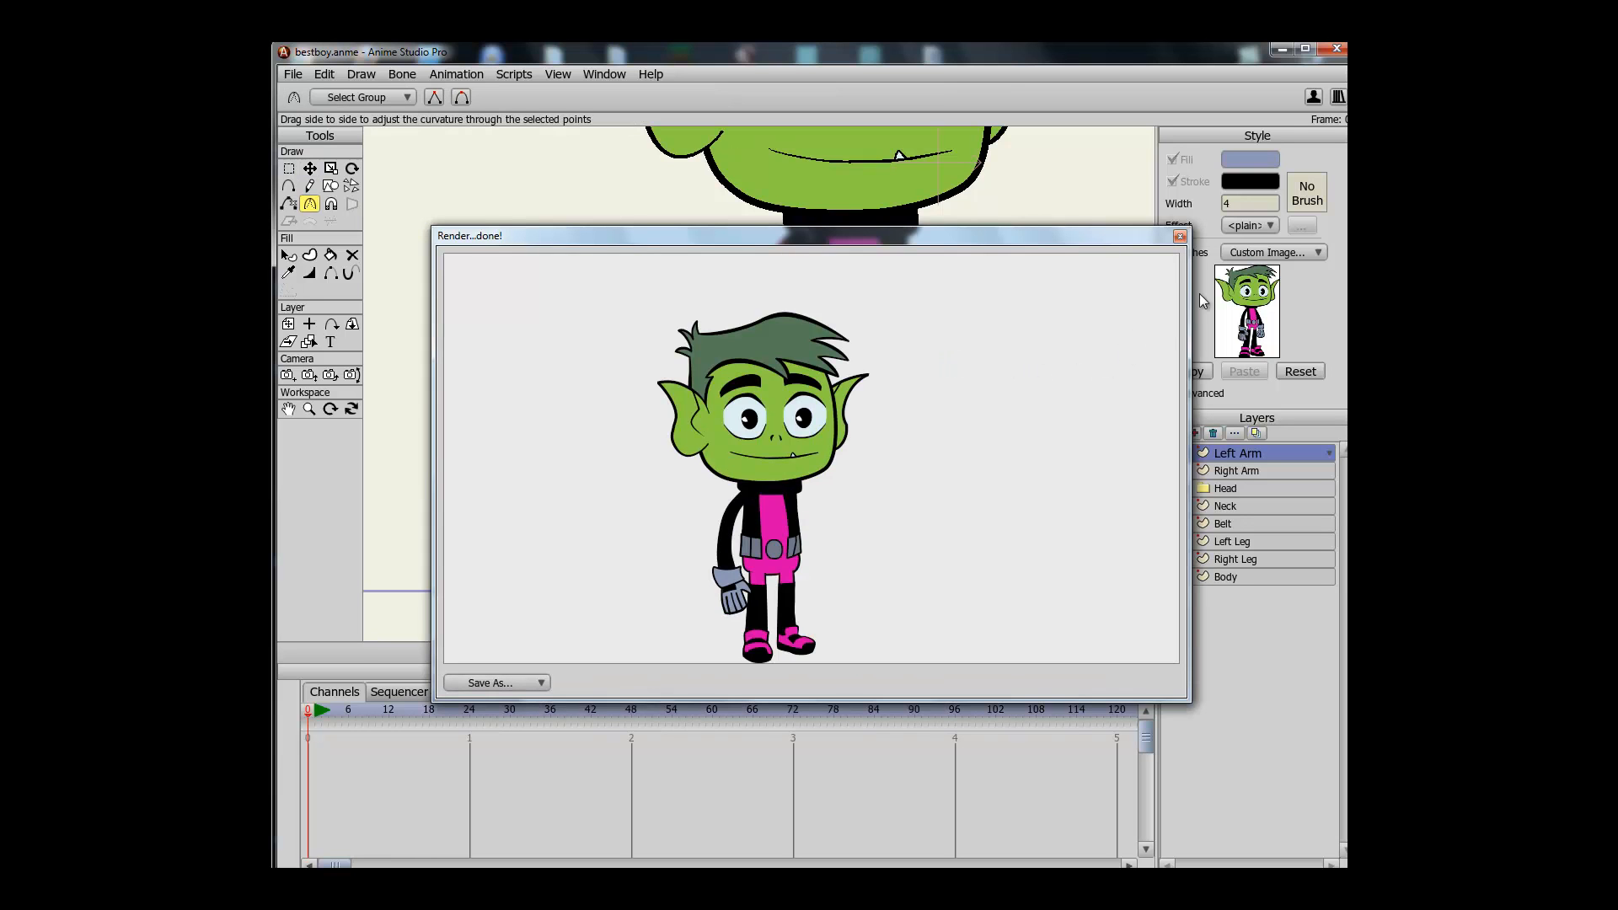
pyautogui.click(1180, 236)
# Adjust the outline widths of the hand and the cuff, bringing the cuff to about 1.44, and preview the render
pyautogui.moveTo(788, 459); pyautogui.dragTo(770, 379)
pyautogui.scroll(5, 769, 379)
pyautogui.press('g')
pyautogui.moveTo(871, 465); pyautogui.dragTo(614, 318)
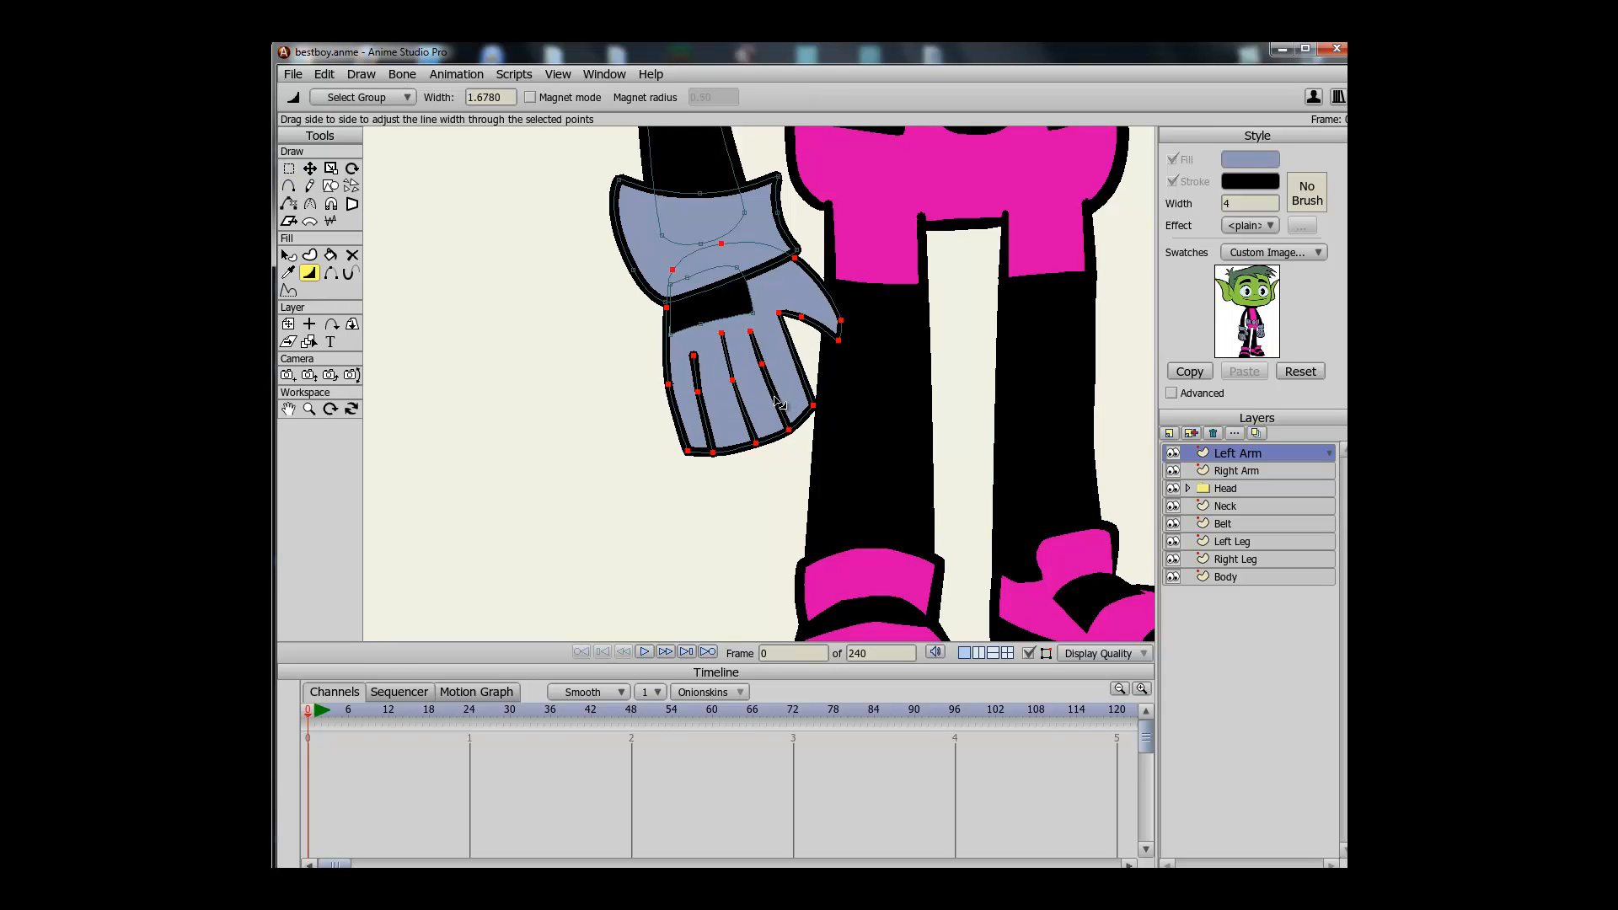
pyautogui.click(843, 368)
pyautogui.press('w')
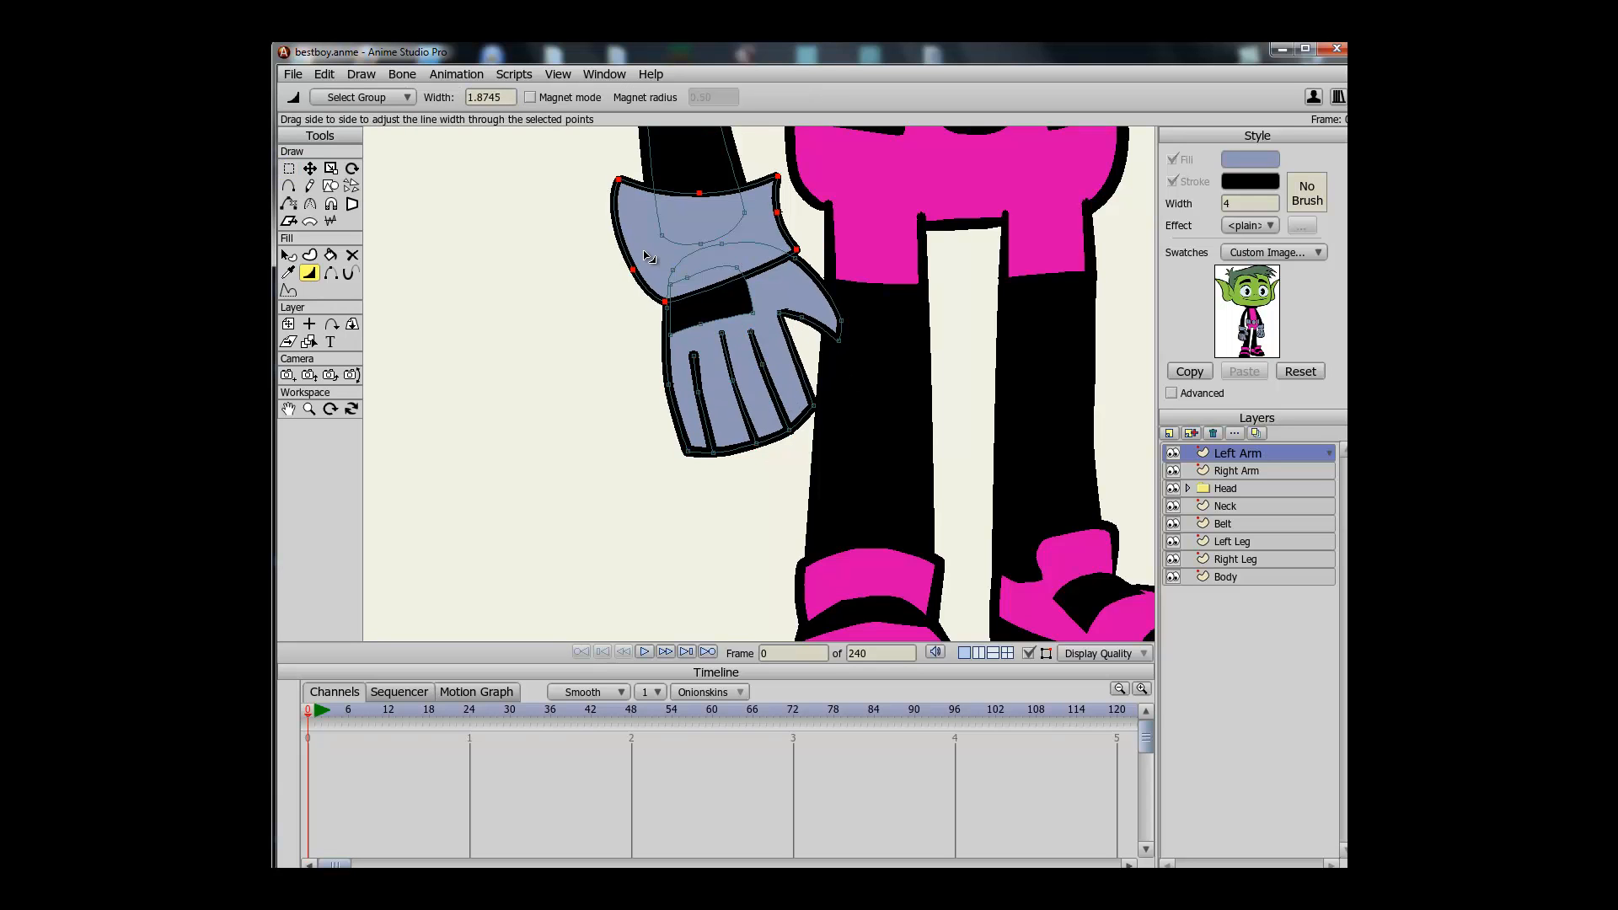
pyautogui.hotkey('ctrl', 'r')
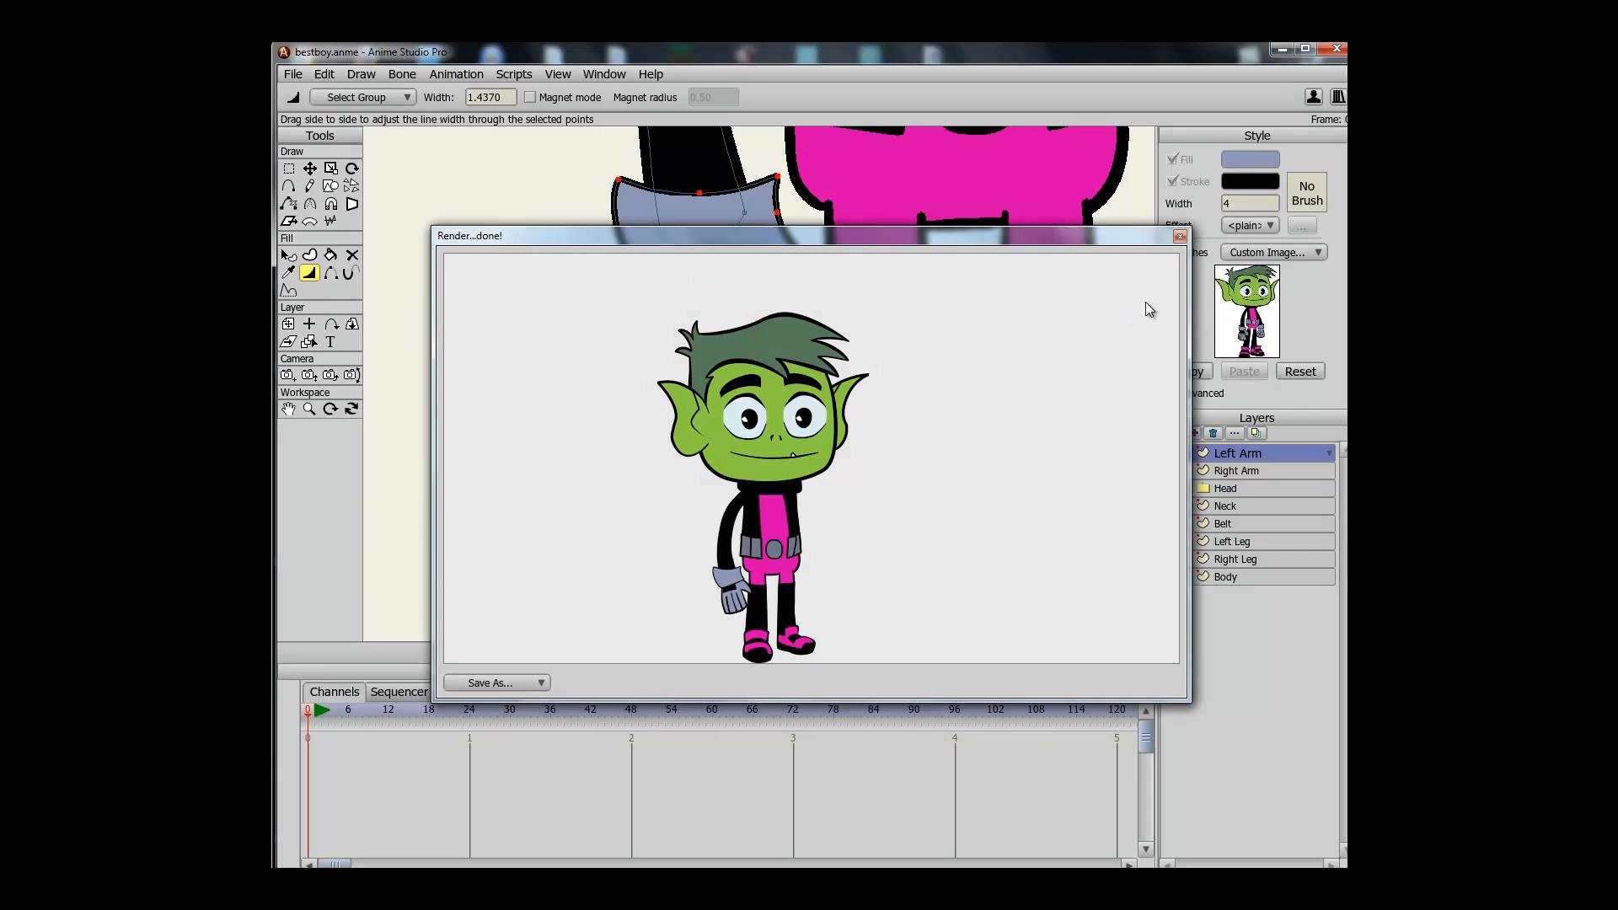
pyautogui.click(1179, 237)
pyautogui.scroll(2, 716, 426)
pyautogui.moveTo(734, 456)
pyautogui.mouseDown()
pyautogui.moveTo(716, 426)
pyautogui.moveTo(673, 436)
pyautogui.moveTo(732, 426)
pyautogui.moveTo(795, 376)
pyautogui.mouseUp()
pyautogui.hotkey('ctrl', 'z')
# Select the glove's hand and fine-tune the line width at its outer side
pyautogui.press('g')
pyautogui.click(682, 432)
pyautogui.press('w')
pyautogui.moveTo(650, 431); pyautogui.dragTo(644, 432)
pyautogui.moveTo(736, 373); pyautogui.dragTo(740, 517)
pyautogui.scroll(-3, 741, 517)
pyautogui.moveTo(786, 351); pyautogui.dragTo(770, 539)
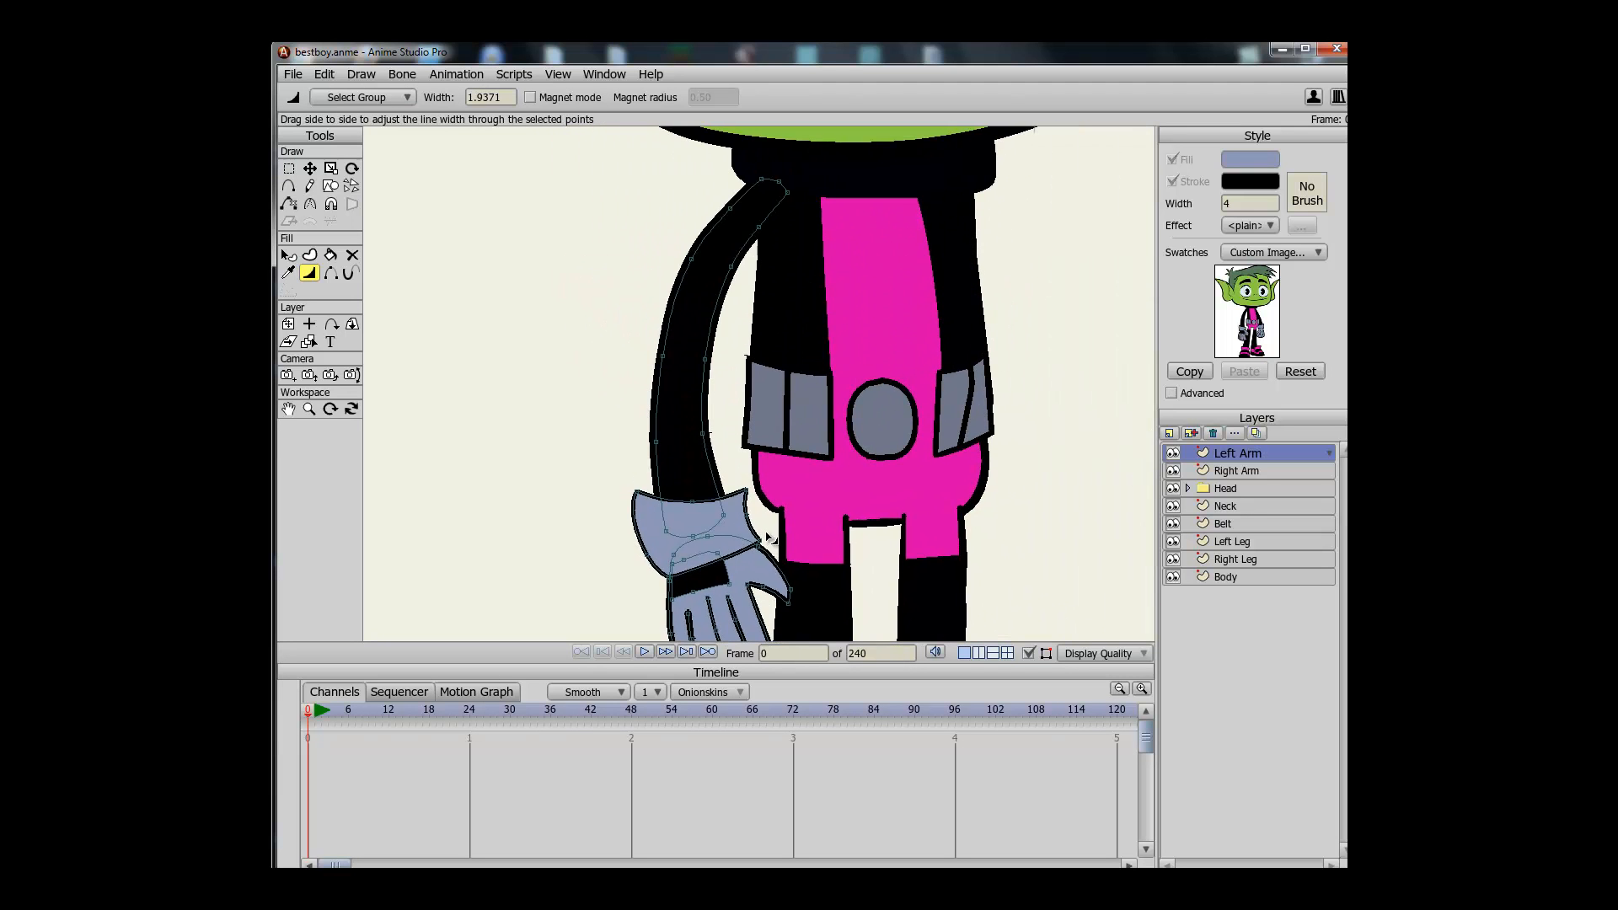
# Check the black sleeve's points and preview the rendered character with the new arm
pyautogui.press('g')
pyautogui.click(731, 242)
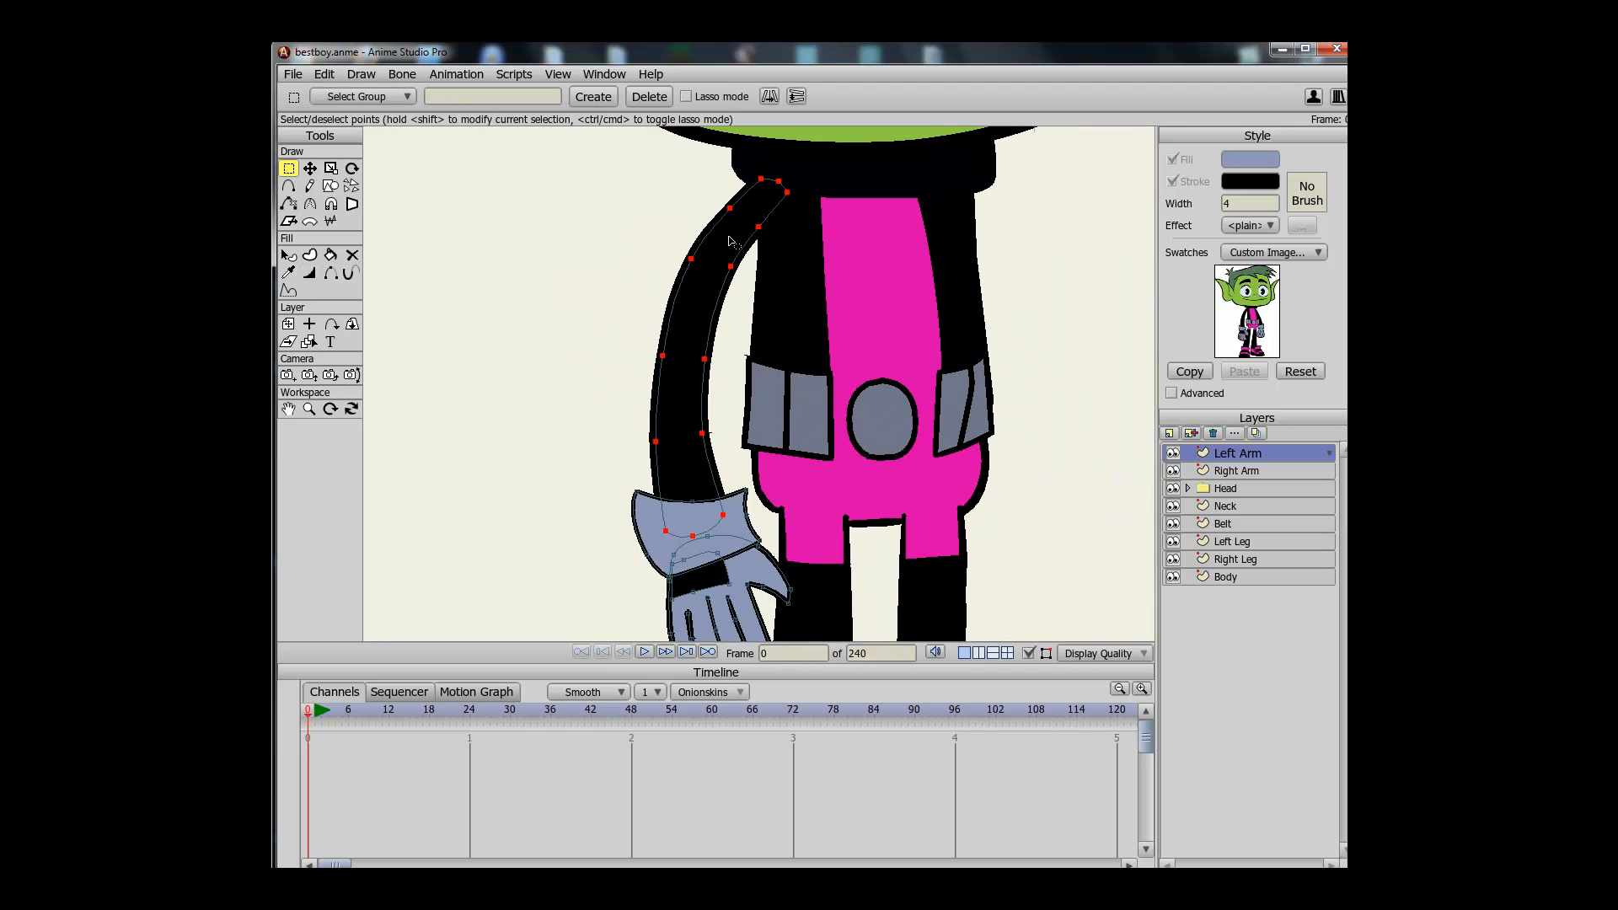
pyautogui.scroll(-2, 834, 458)
pyautogui.click(834, 466)
pyautogui.moveTo(840, 520); pyautogui.dragTo(751, 452)
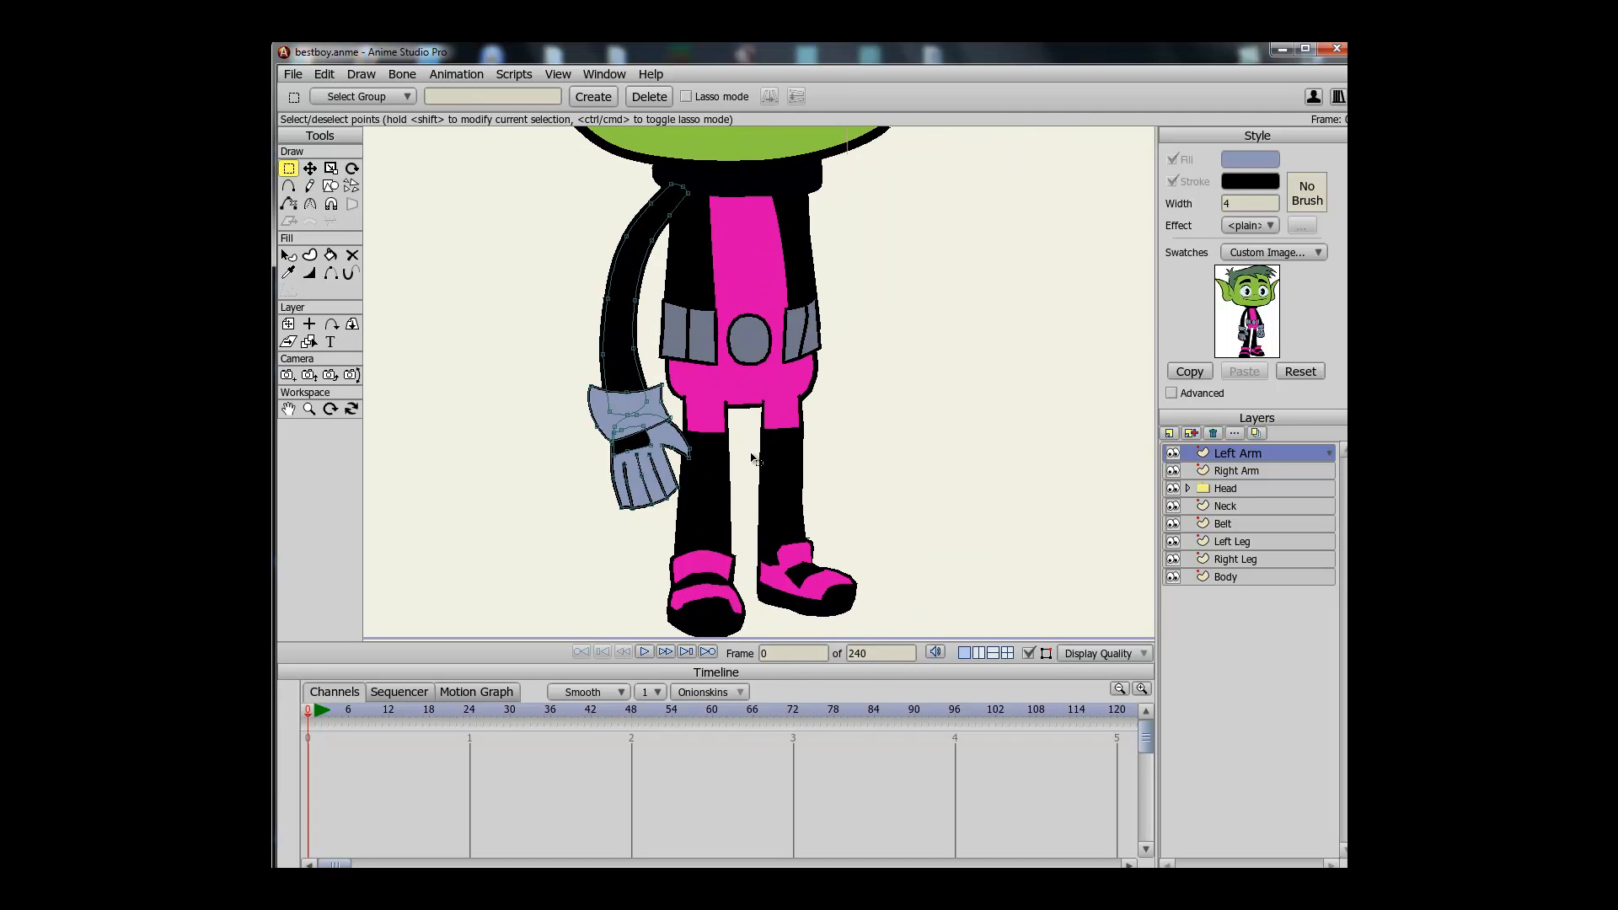
pyautogui.hotkey('ctrl', 'r')
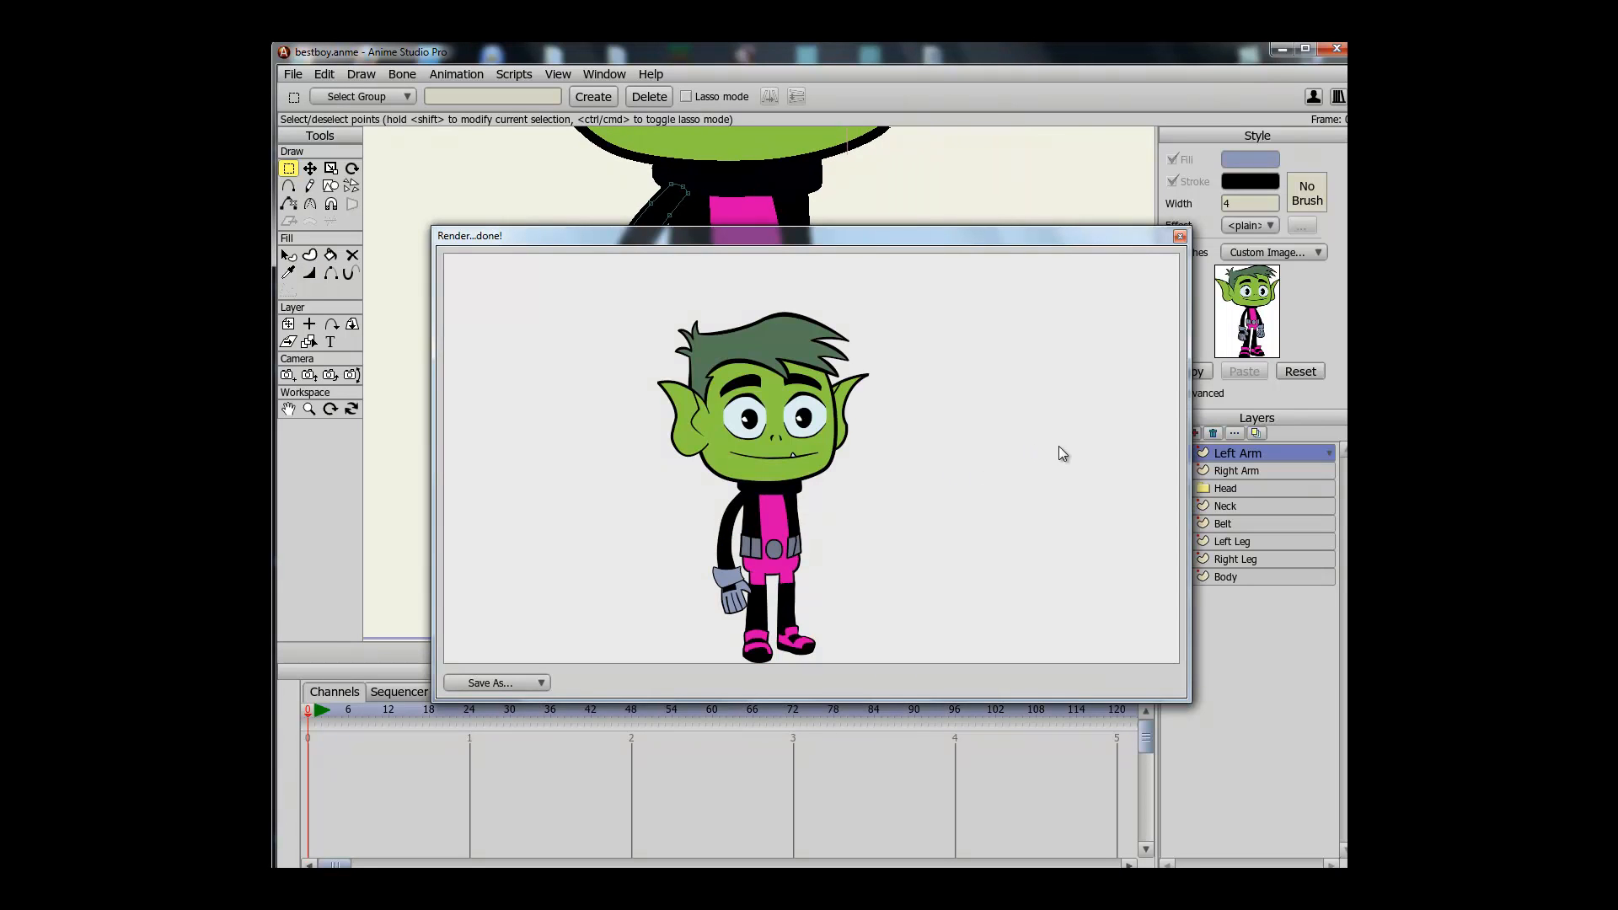
pyautogui.click(1180, 237)
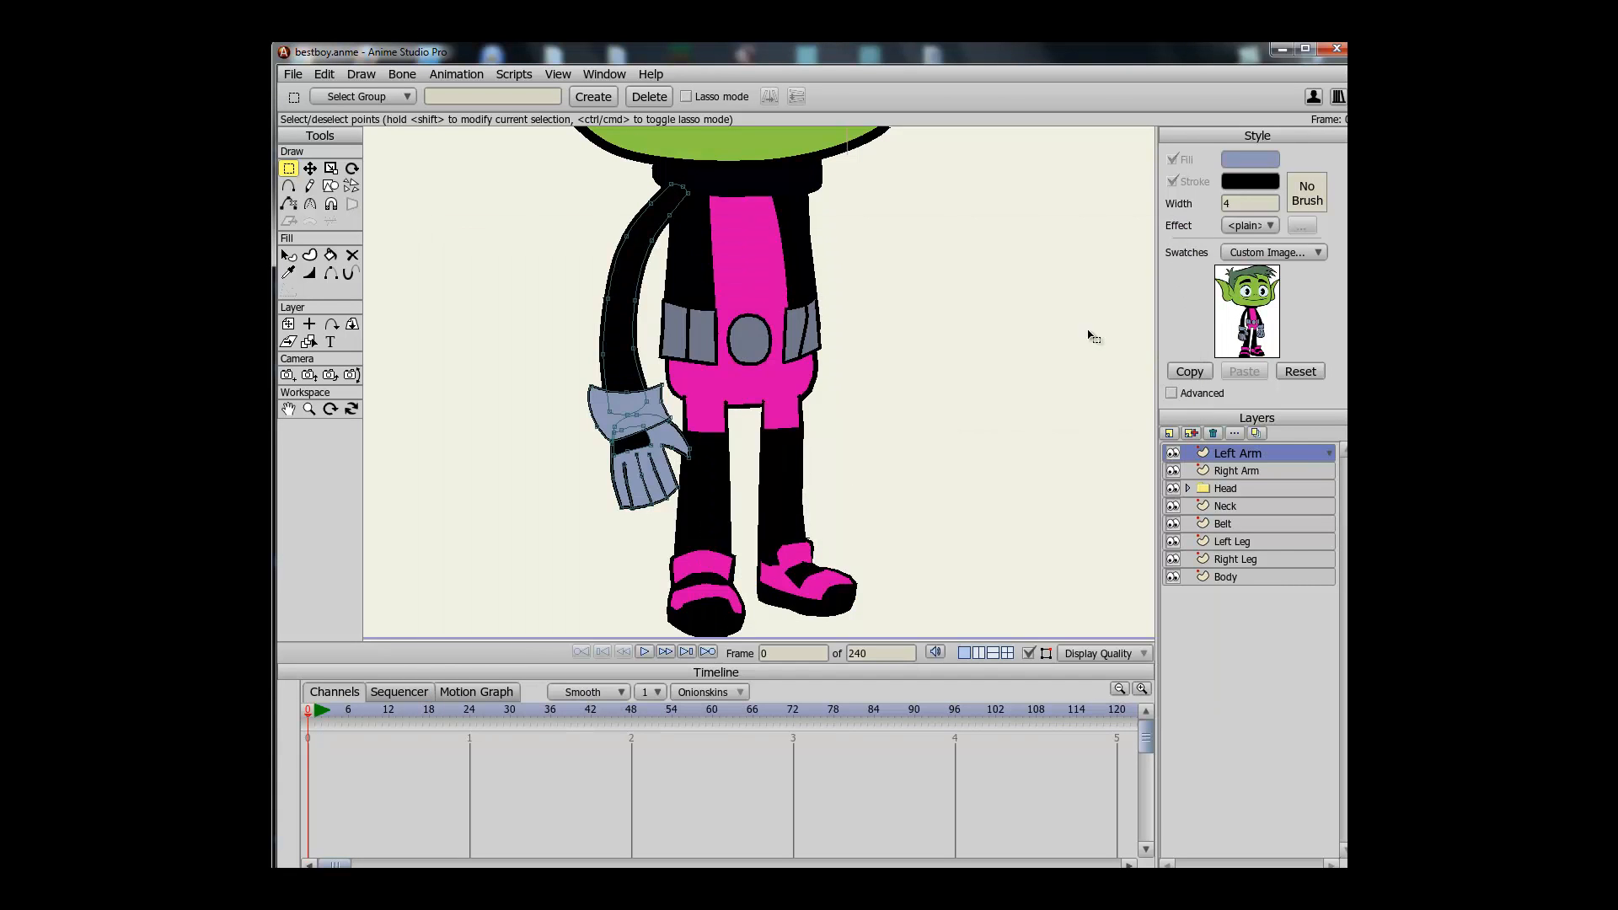
# Round the fingertips by moving the hand's two lower outer corners, and adjust the line width along the fingertip edge
pyautogui.scroll(5, 788, 408)
pyautogui.press('w')
pyautogui.press('t')
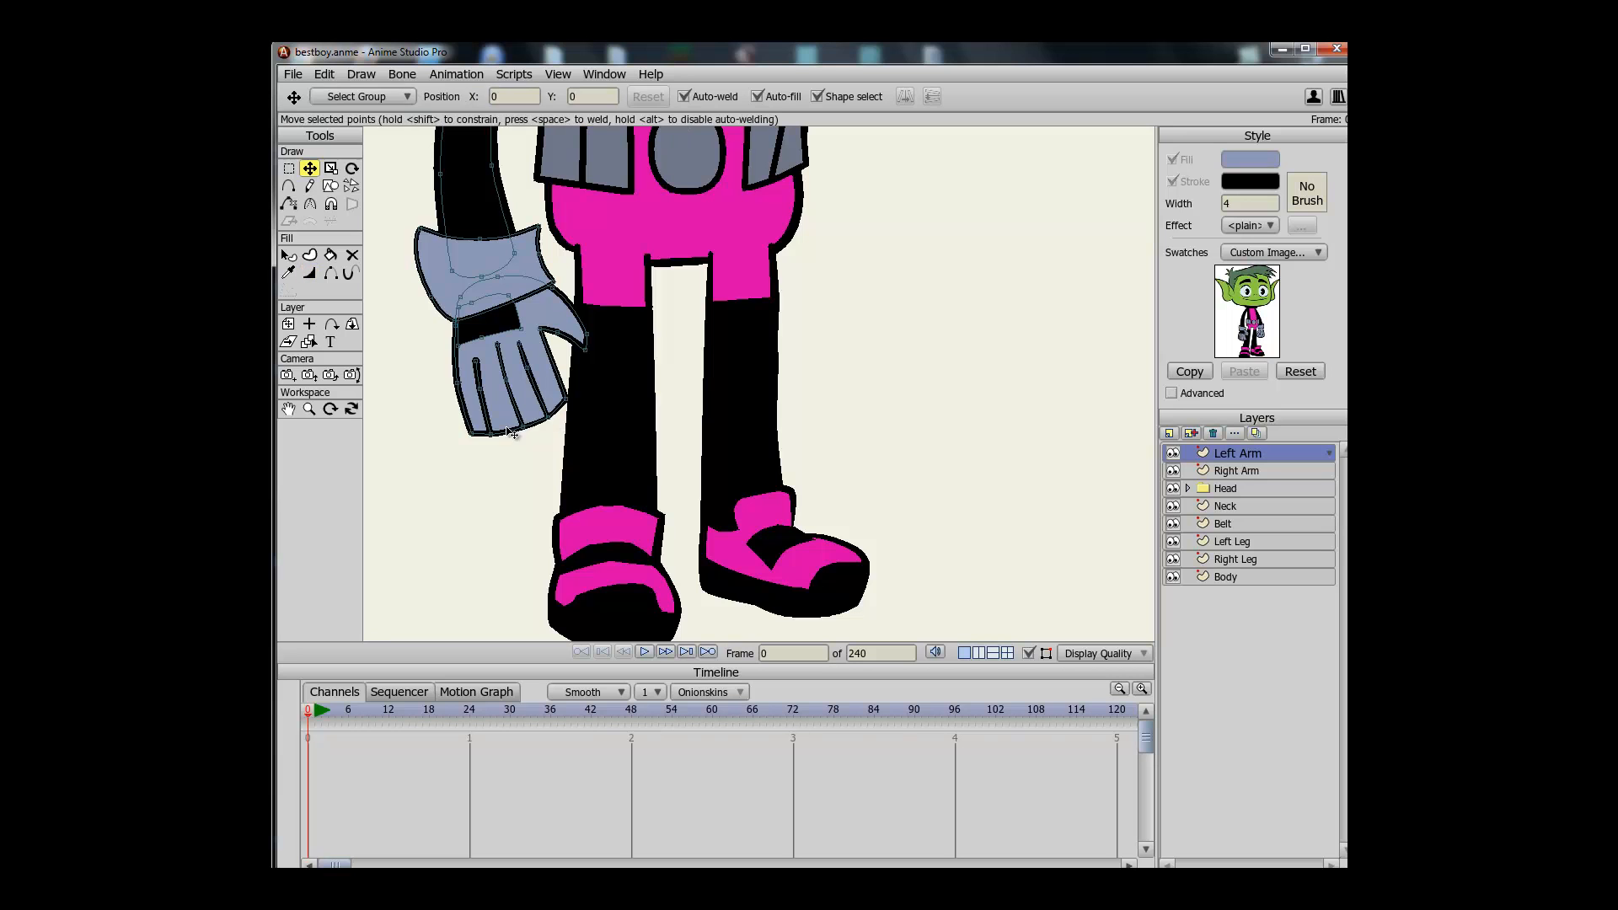
pyautogui.click(470, 426)
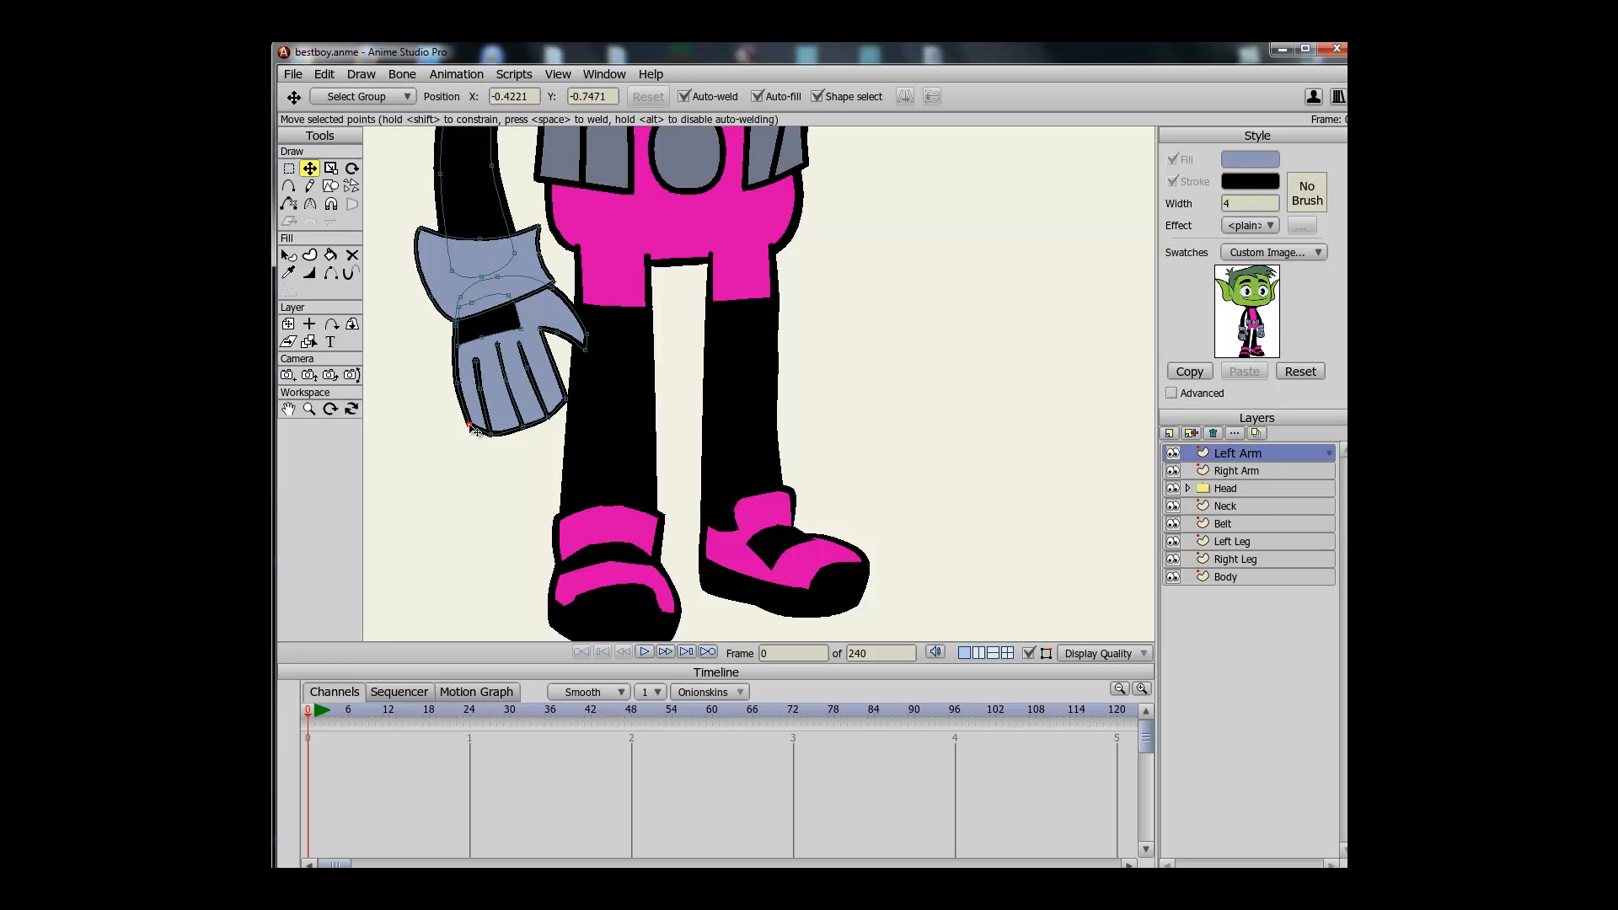
pyautogui.click(562, 401)
pyautogui.scroll(2, 581, 409)
pyautogui.scroll(1, 589, 409)
pyautogui.press('w')
pyautogui.moveTo(480, 431); pyautogui.dragTo(520, 414)
pyautogui.moveTo(428, 440); pyautogui.dragTo(434, 439)
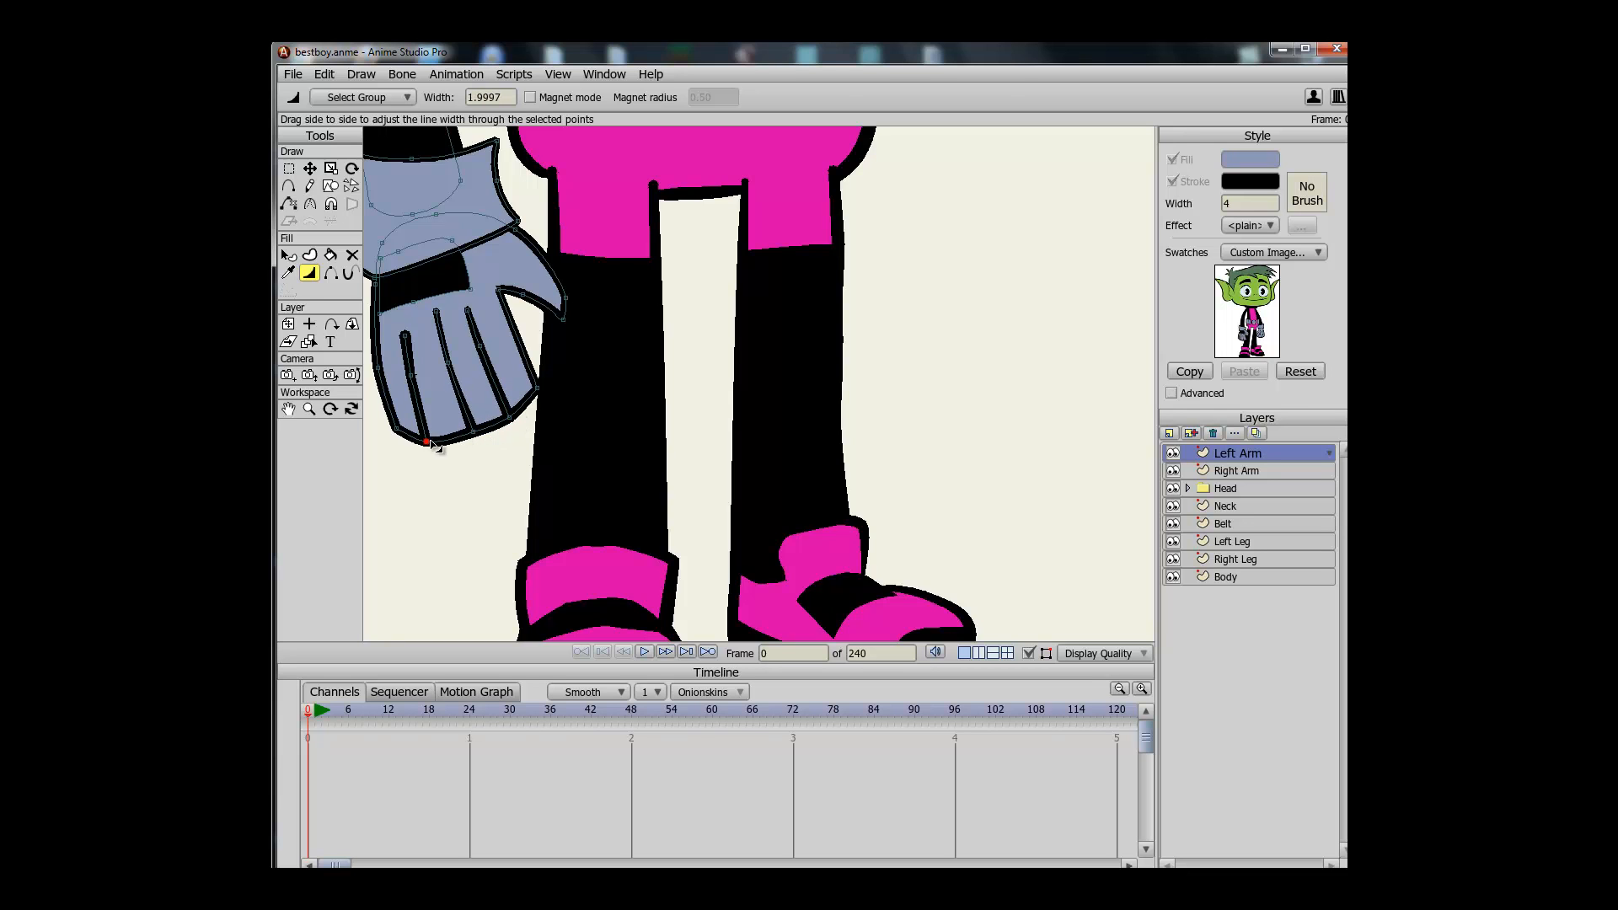
pyautogui.scroll(-2, 523, 434)
pyautogui.press('g')
pyautogui.scroll(-2, 659, 462)
pyautogui.scroll(1, 677, 459)
pyautogui.scroll(3, 824, 480)
pyautogui.press('t')
pyautogui.moveTo(666, 274); pyautogui.dragTo(638, 283)
pyautogui.hotkey('ctrl', 'z')
# Reshape the thumb by moving its outer-edge point outward and adjusting the point where it meets the cuff
pyautogui.press('g')
pyautogui.click(686, 307)
pyautogui.press('t')
pyautogui.moveTo(674, 227); pyautogui.dragTo(784, 390)
pyautogui.press('c')
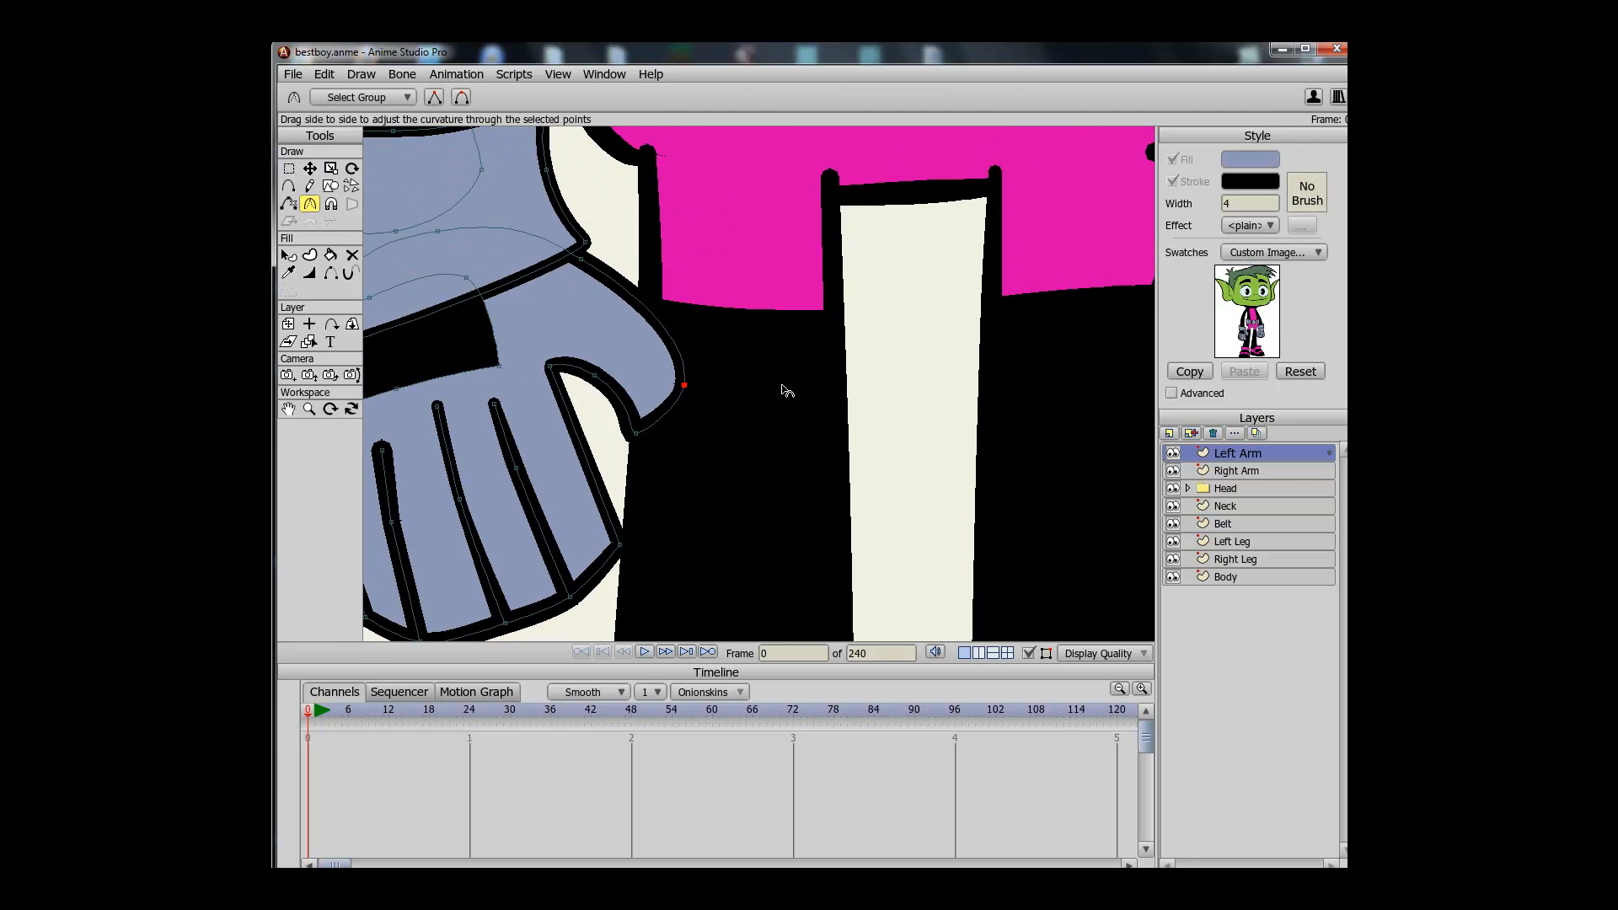
pyautogui.press('t')
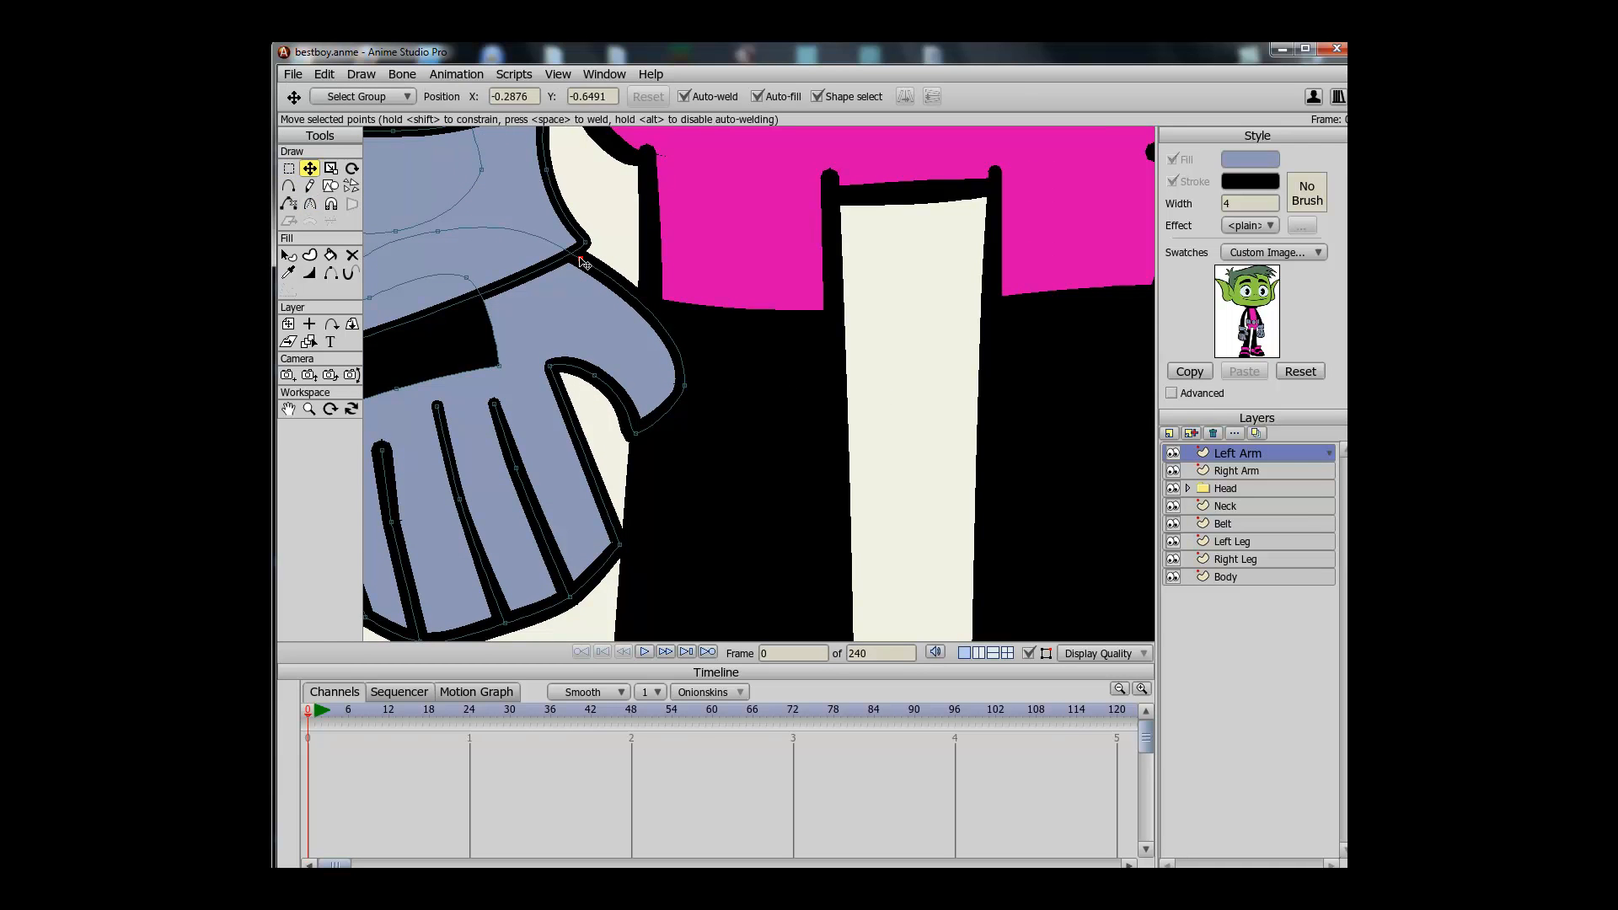
pyautogui.click(579, 245)
pyautogui.press('a')
# Copy the entire left arm into the Right Arm layer and move the copy to the other side of the body
pyautogui.scroll(-4, 746, 305)
pyautogui.press('g')
pyautogui.scroll(-8, 821, 364)
pyautogui.scroll(5, 832, 426)
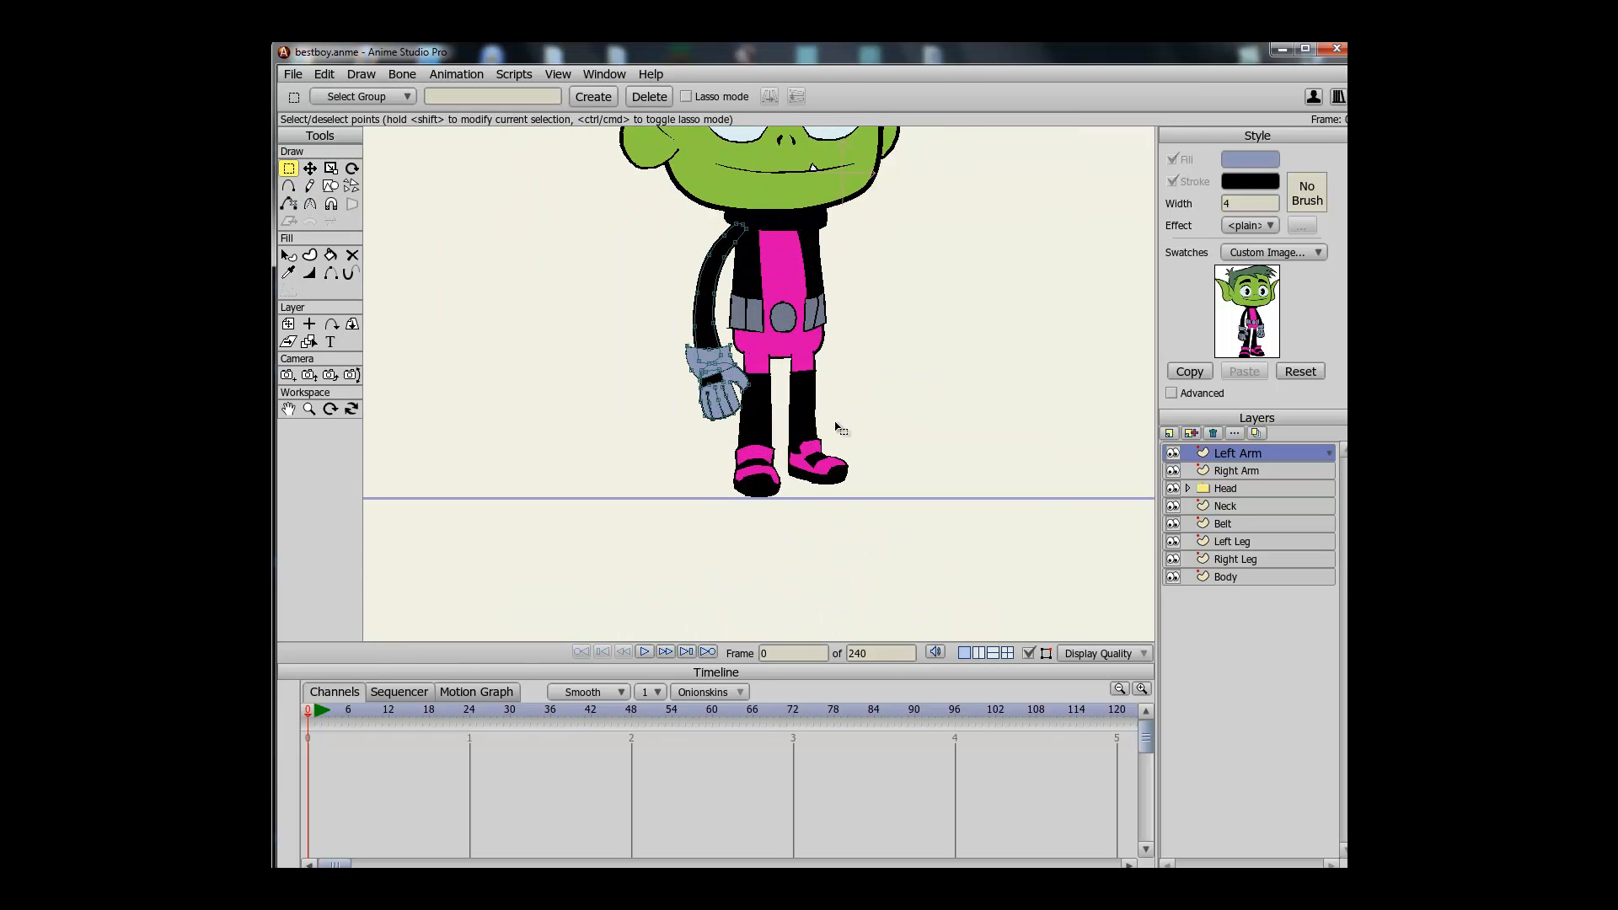
pyautogui.scroll(-3, 789, 536)
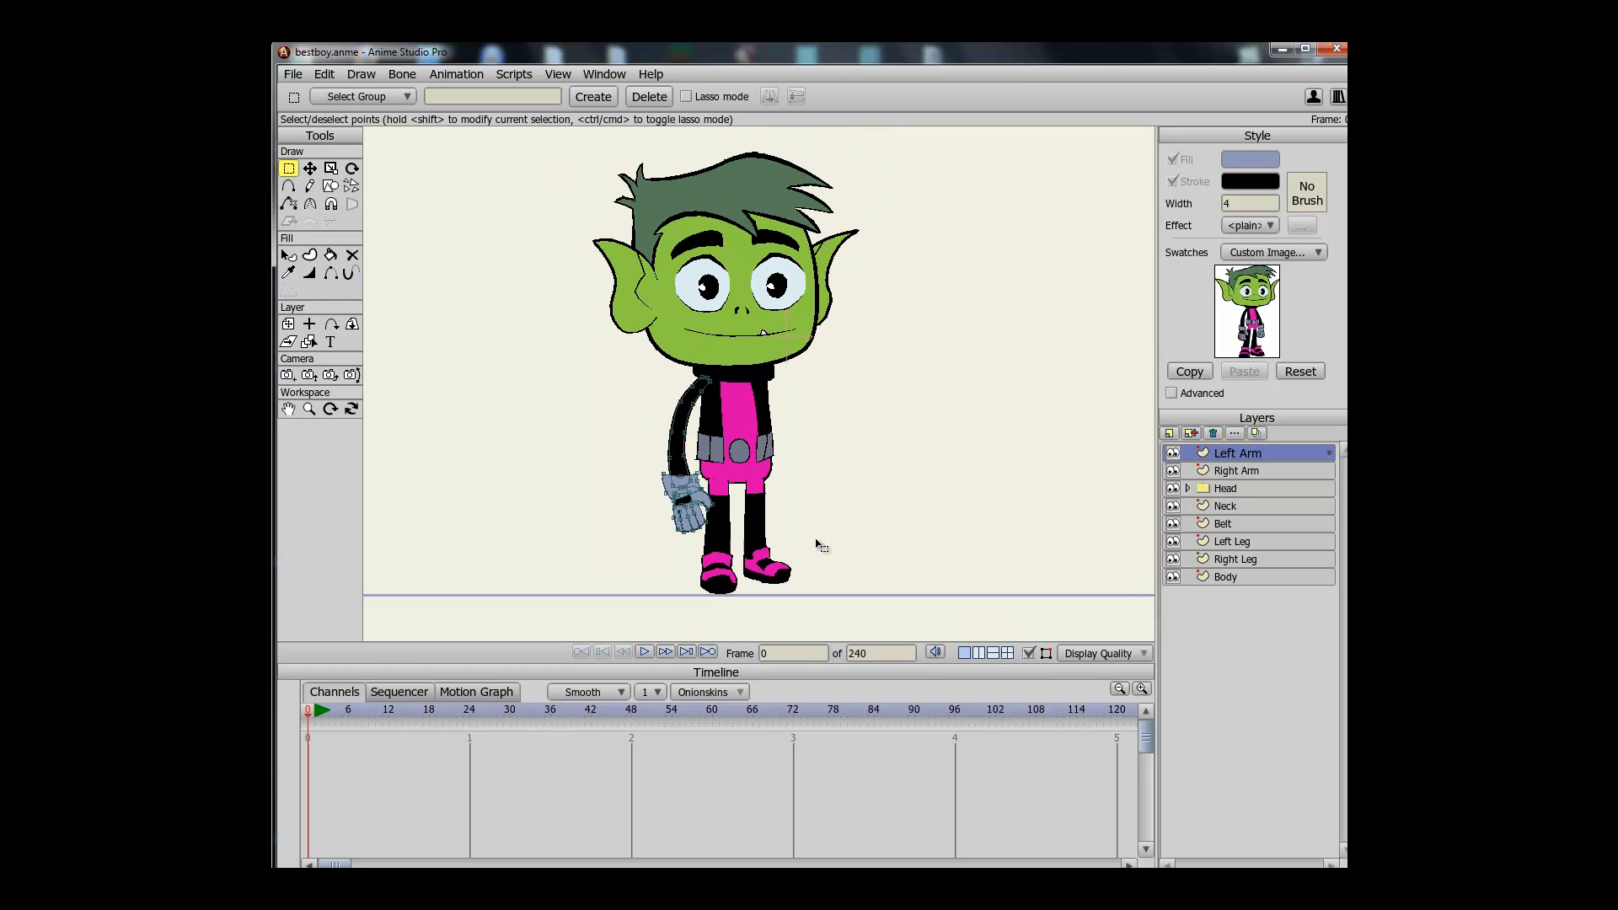
pyautogui.moveTo(772, 568); pyautogui.dragTo(590, 358)
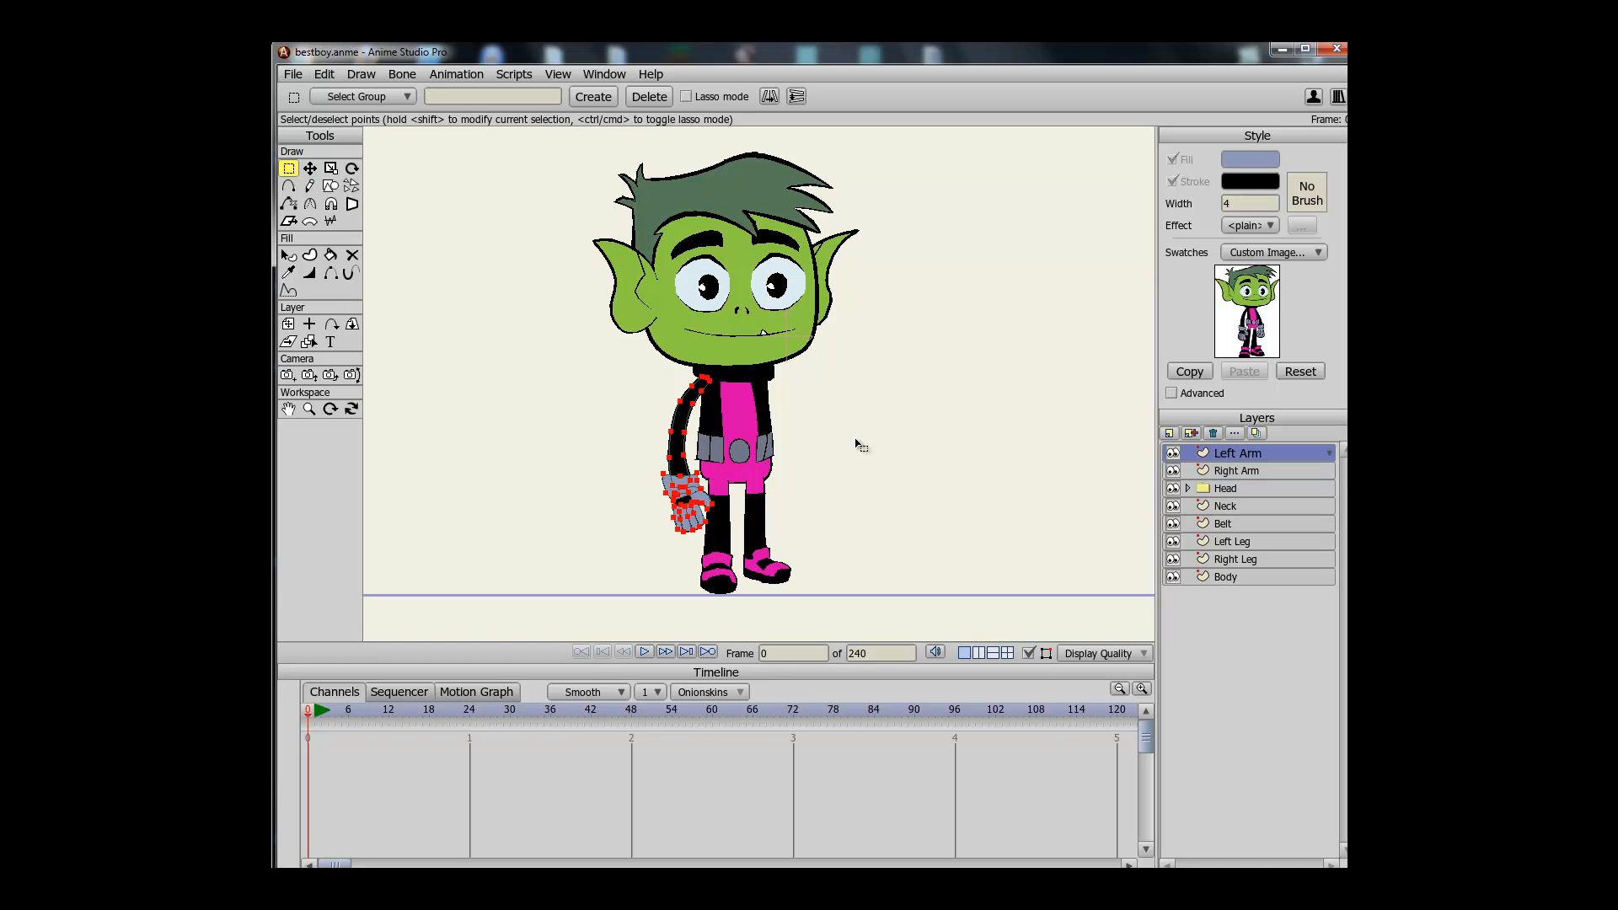
pyautogui.click(1262, 472)
pyautogui.press('t')
pyautogui.moveTo(809, 480); pyautogui.dragTo(965, 481)
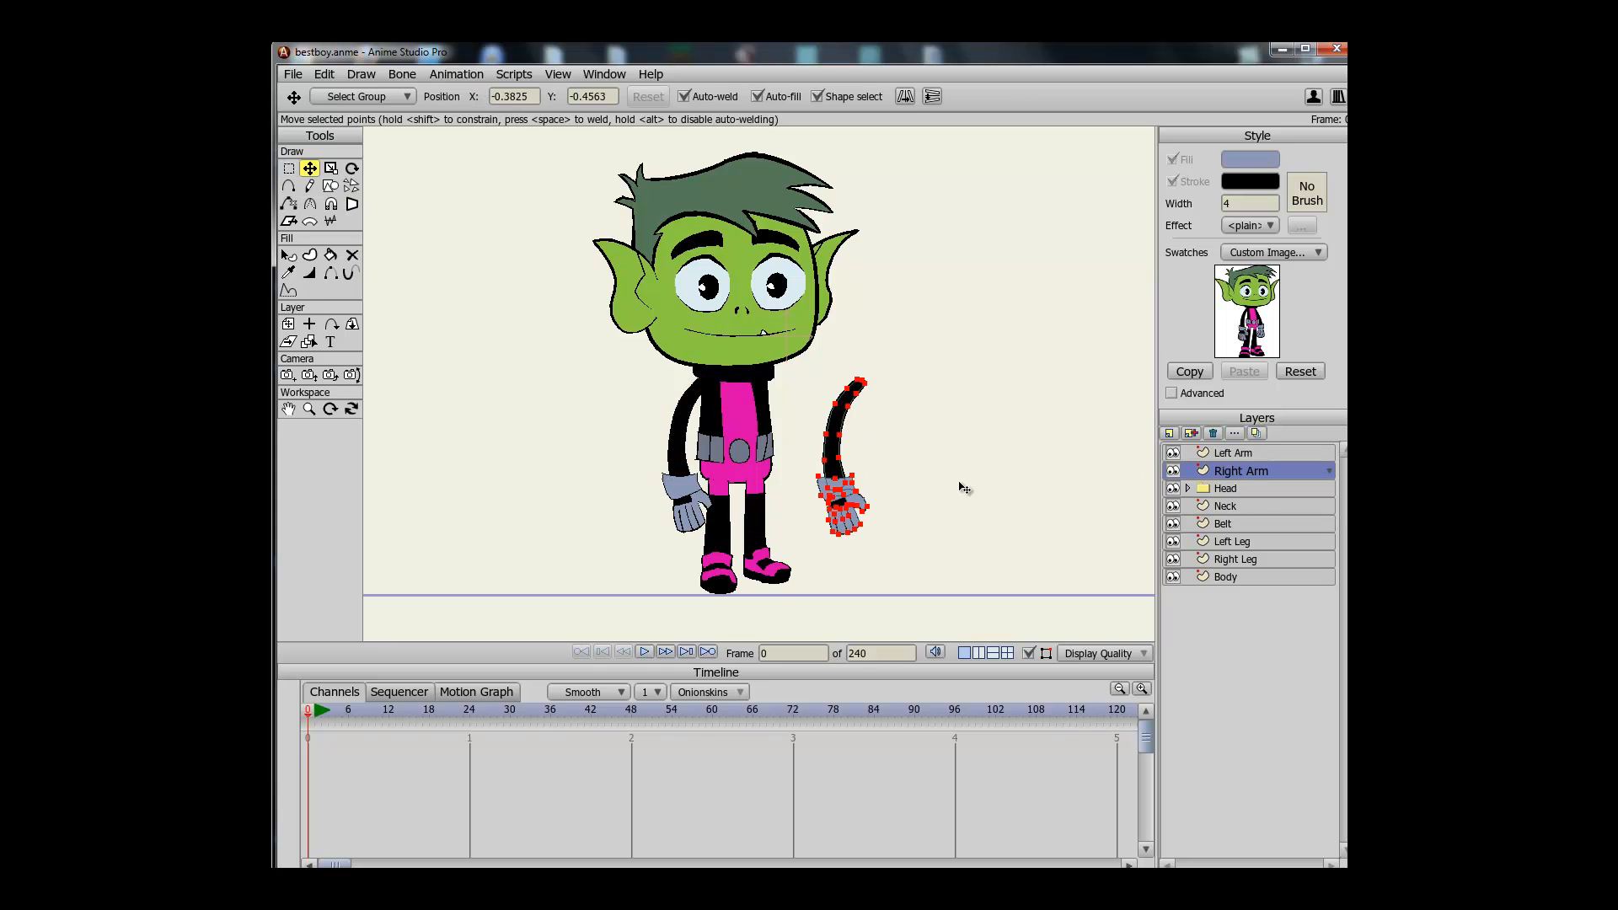
# Flip the copied arm horizontally and attach it to the opposite shoulder
pyautogui.click(908, 97)
pyautogui.moveTo(914, 359); pyautogui.dragTo(830, 335)
pyautogui.press('g')
pyautogui.click(860, 362)
# Select the right glove's hand with its finger lines and black patch, and move it away from the cuff
pyautogui.scroll(1, 813, 344)
pyautogui.scroll(5, 810, 344)
pyautogui.moveTo(838, 402); pyautogui.dragTo(823, 238)
pyautogui.doubleClick(650, 325)
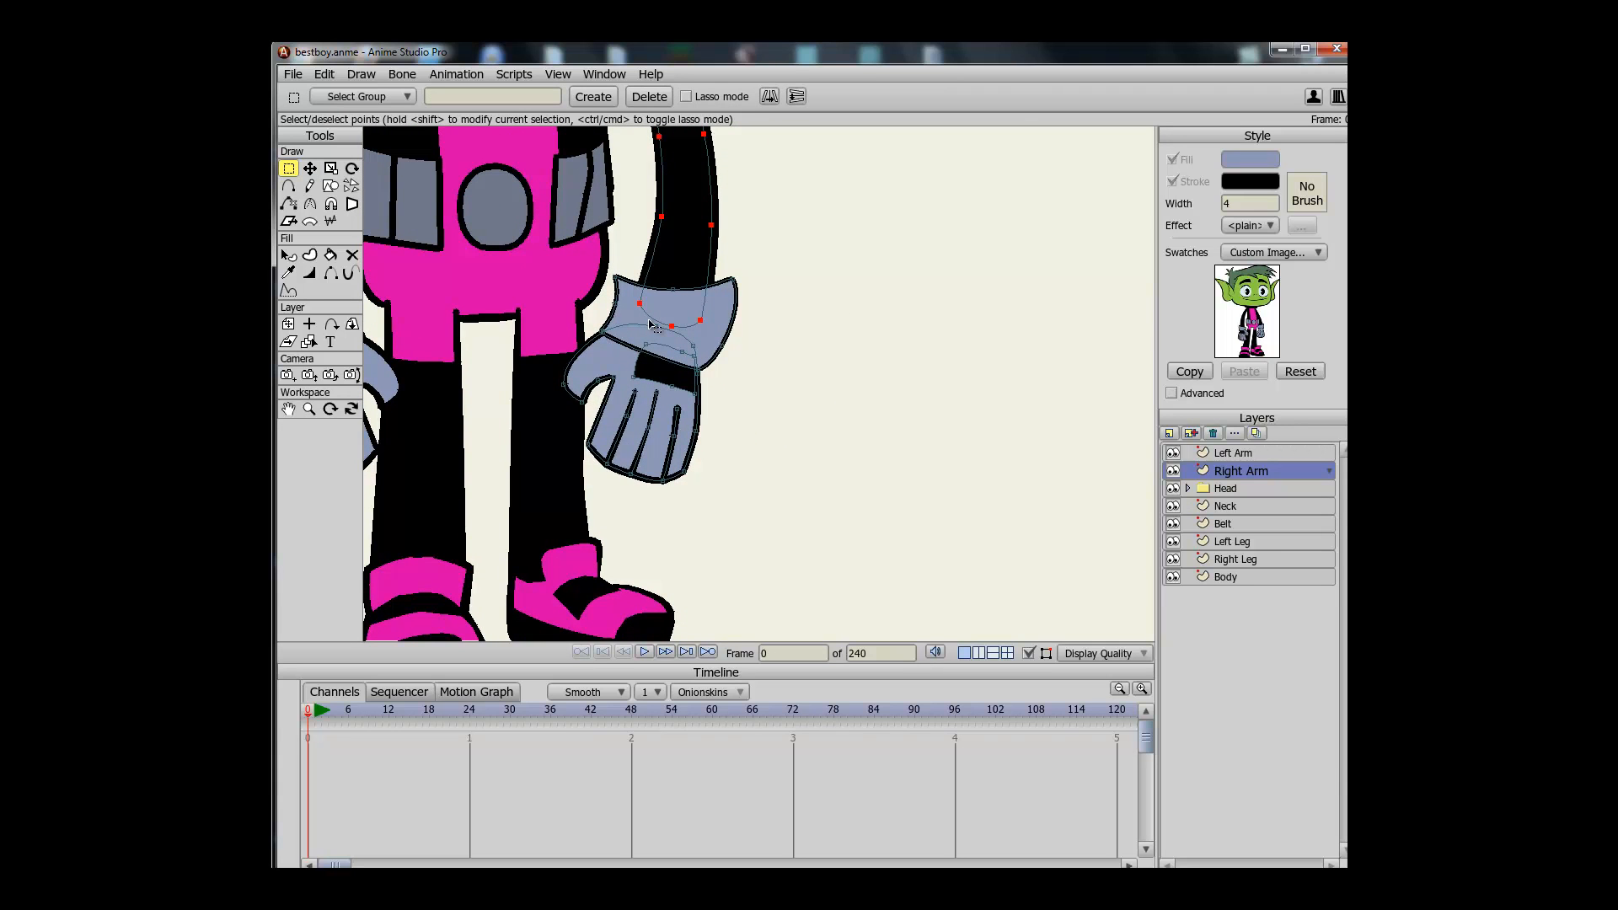
pyautogui.click(736, 339)
pyautogui.doubleClick(606, 365)
pyautogui.moveTo(725, 411); pyautogui.dragTo(1020, 277)
pyautogui.click(784, 459)
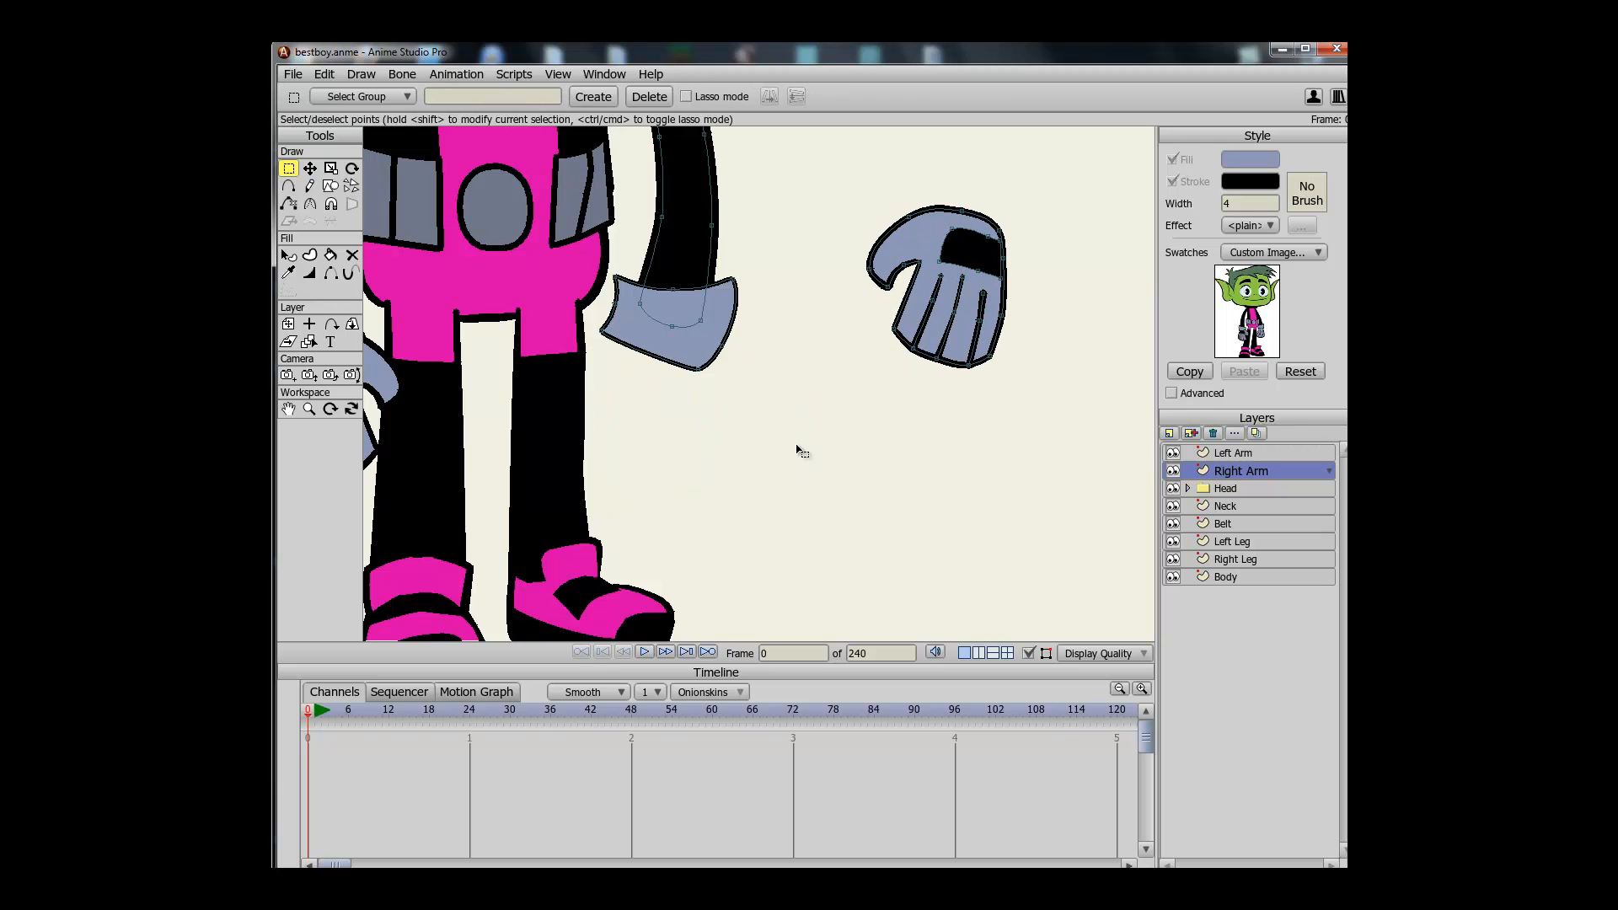
# Flip the detached hand's outline horizontally, move it down closer to the cuff, and select it
pyautogui.doubleClick(902, 233)
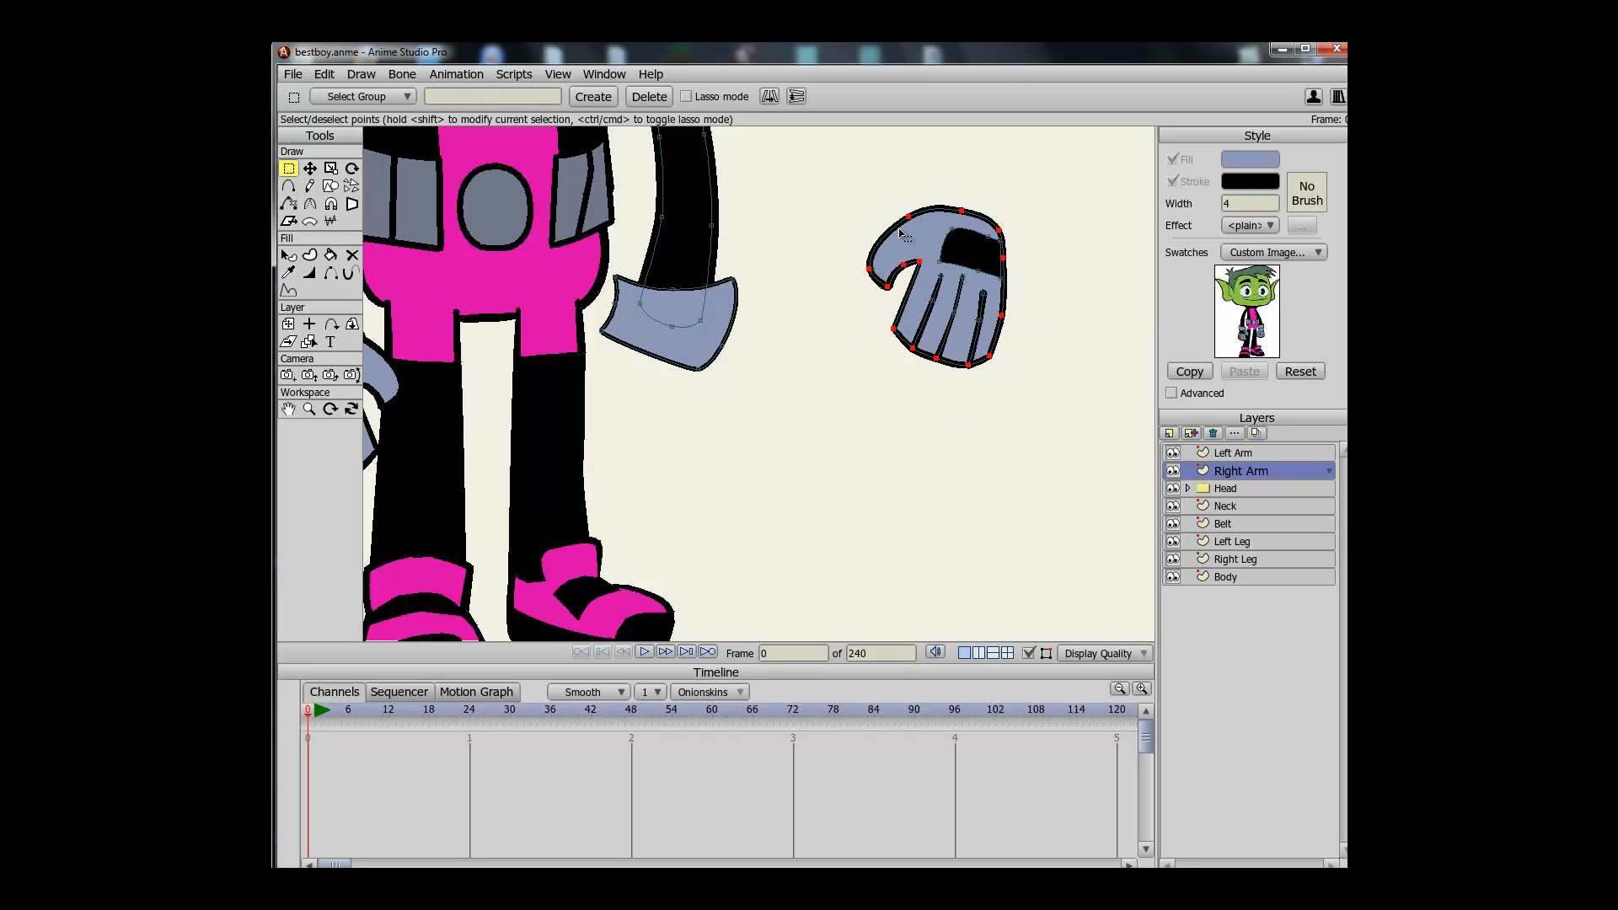
pyautogui.click(770, 98)
pyautogui.click(889, 361)
pyautogui.click(885, 309)
pyautogui.press('t')
pyautogui.moveTo(892, 307); pyautogui.dragTo(892, 397)
pyautogui.moveTo(942, 284); pyautogui.dragTo(877, 335)
pyautogui.press('g')
pyautogui.click(847, 331)
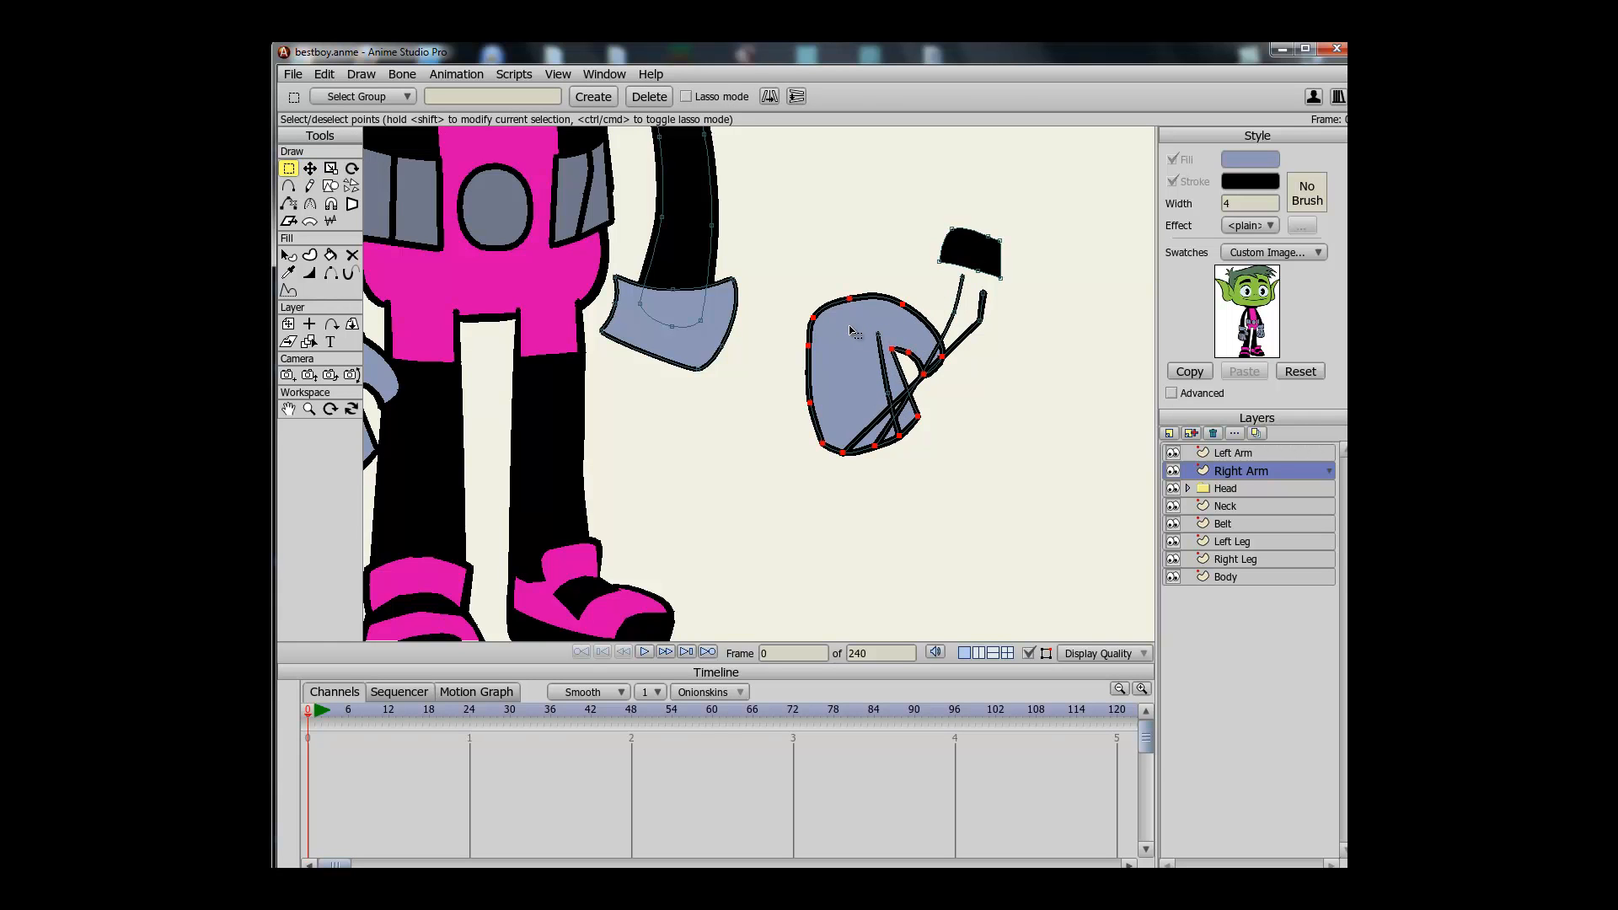
# Delete the right glove's detached hand outline together with its leftover finger lines and black patch
pyautogui.press('Delete')
pyautogui.moveTo(1072, 478); pyautogui.dragTo(807, 152)
pyautogui.press('Delete')
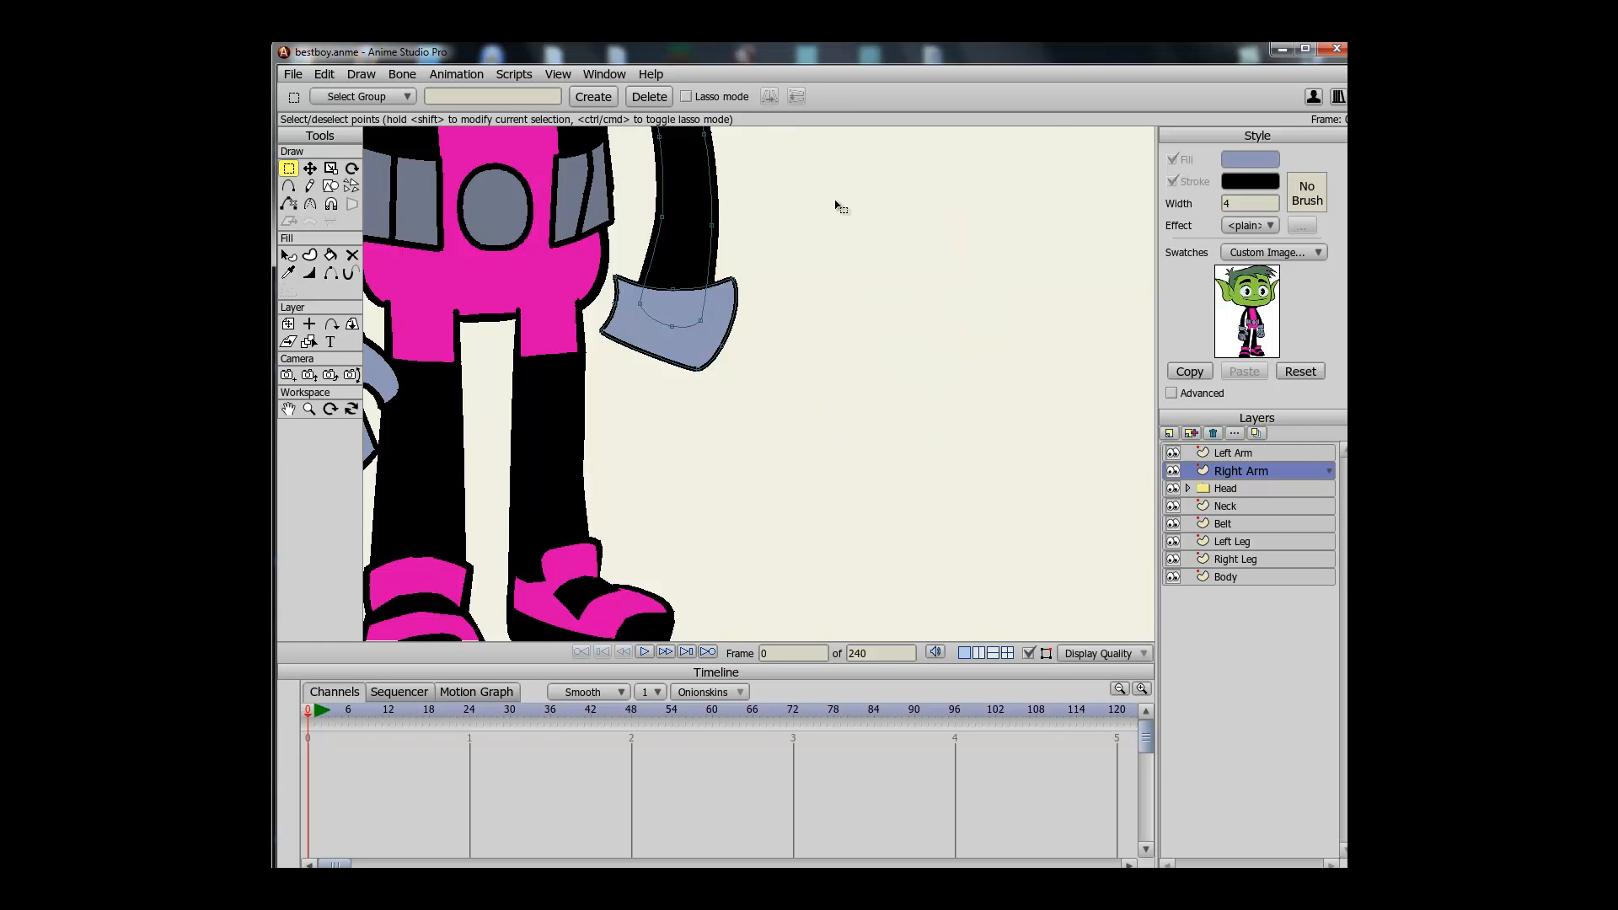
# Rotate the right glove's cuff slightly counterclockwise and reposition it around the end of the arm
pyautogui.click(721, 346)
pyautogui.press('r')
pyautogui.moveTo(793, 354); pyautogui.dragTo(774, 323)
pyautogui.press('t')
pyautogui.click(776, 330)
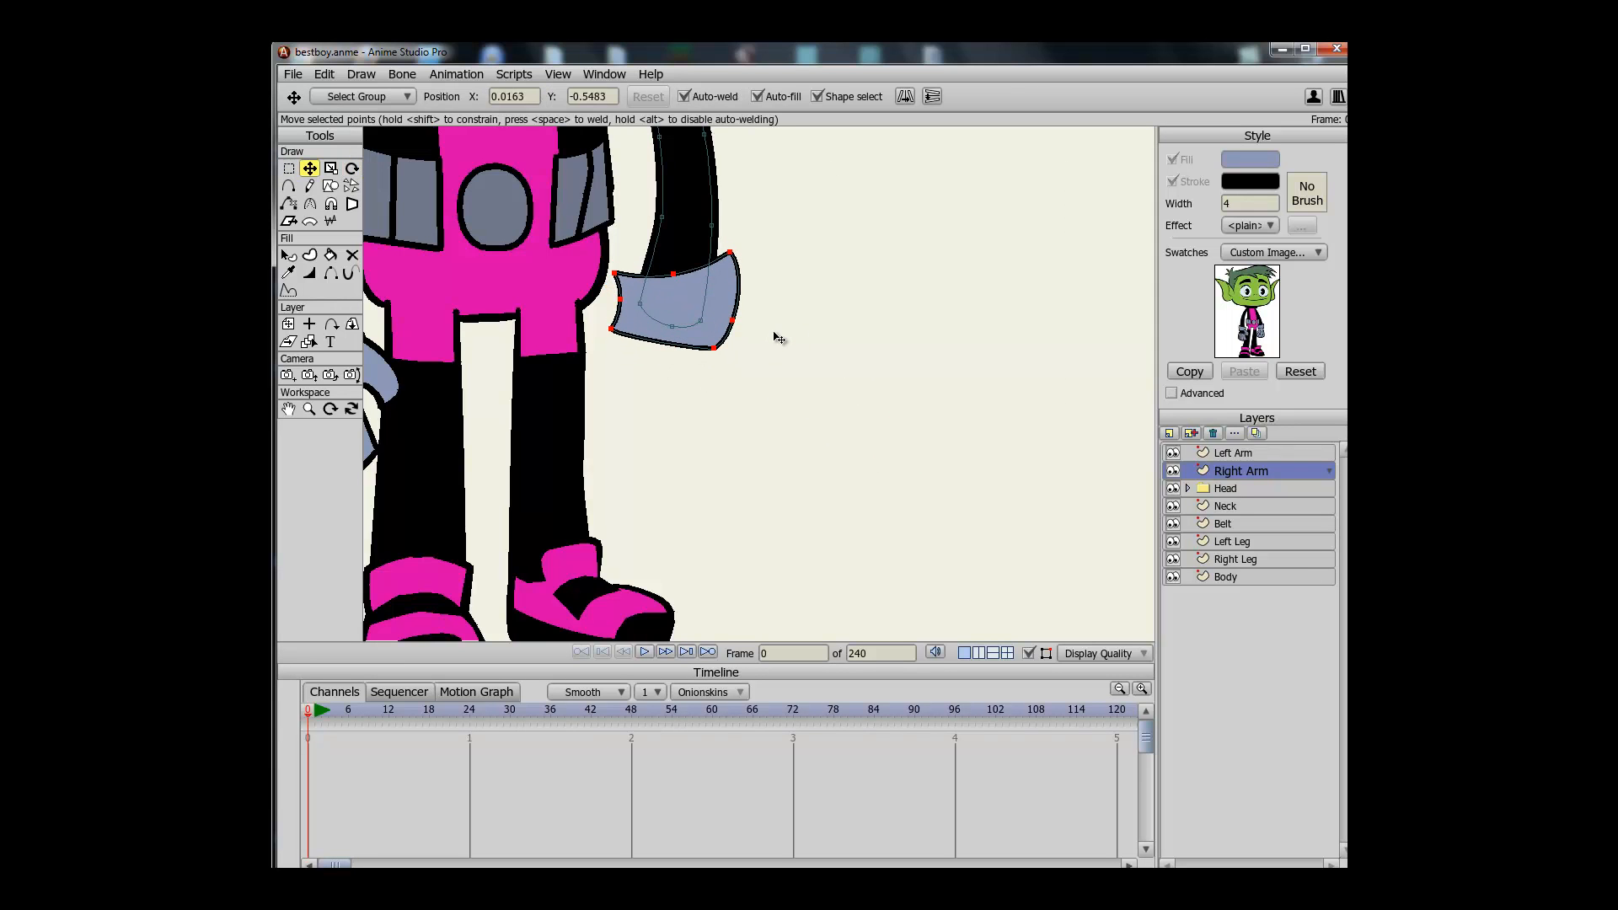
# Draw a new closed, filled hand outline beneath the right cuff, with a small thumb bump on its inner side
pyautogui.press('e')
pyautogui.scroll(-3, 815, 371)
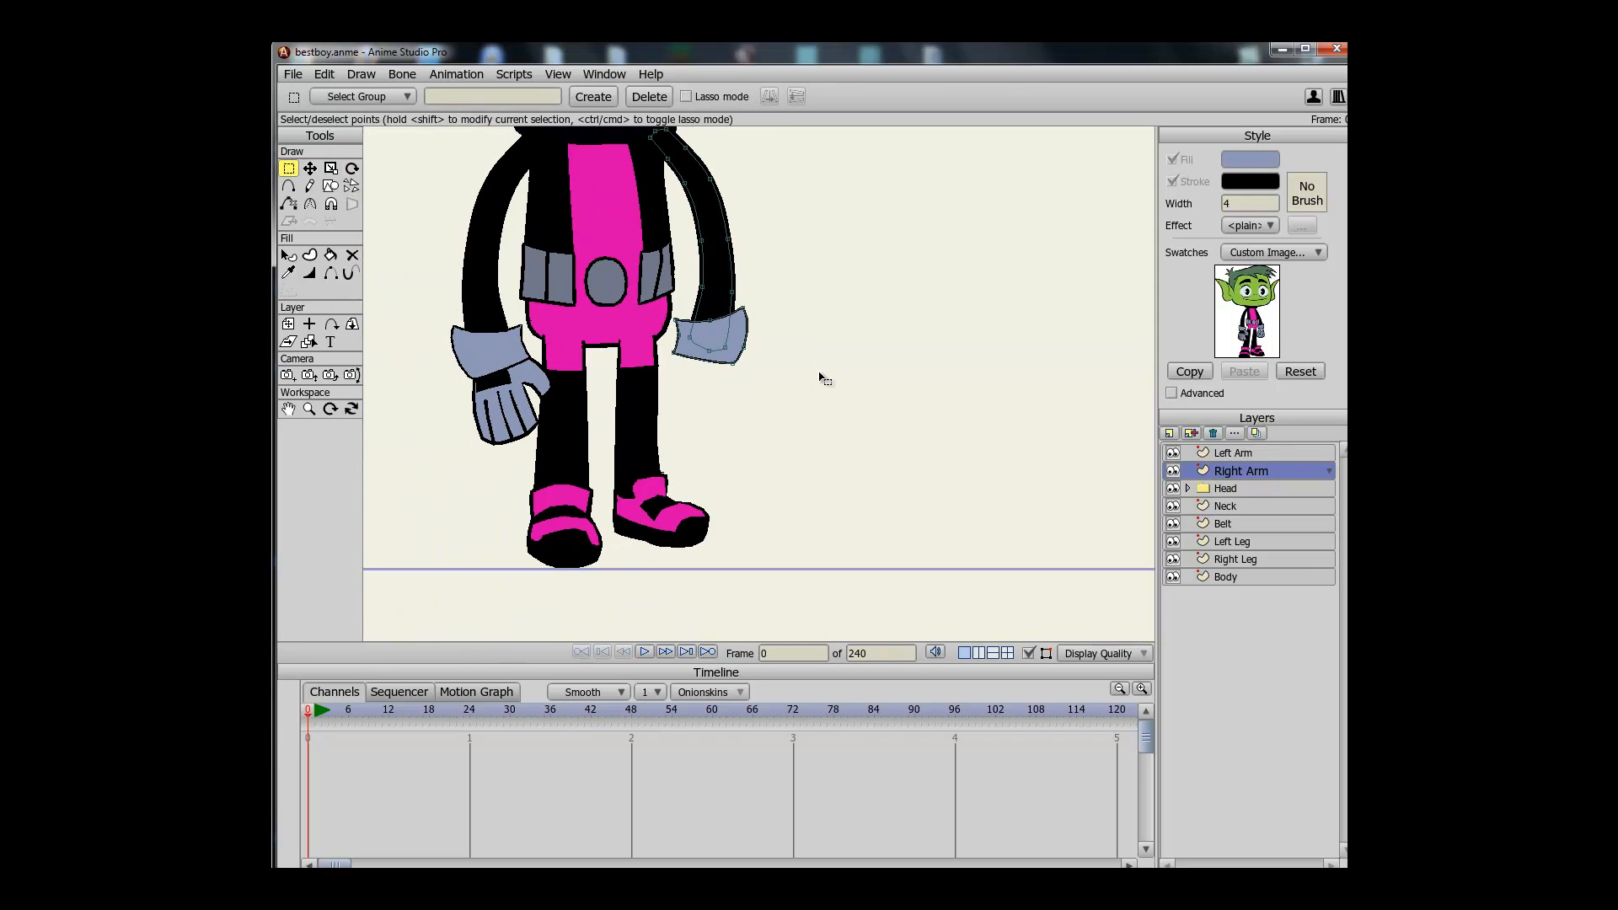
pyautogui.scroll(4, 828, 389)
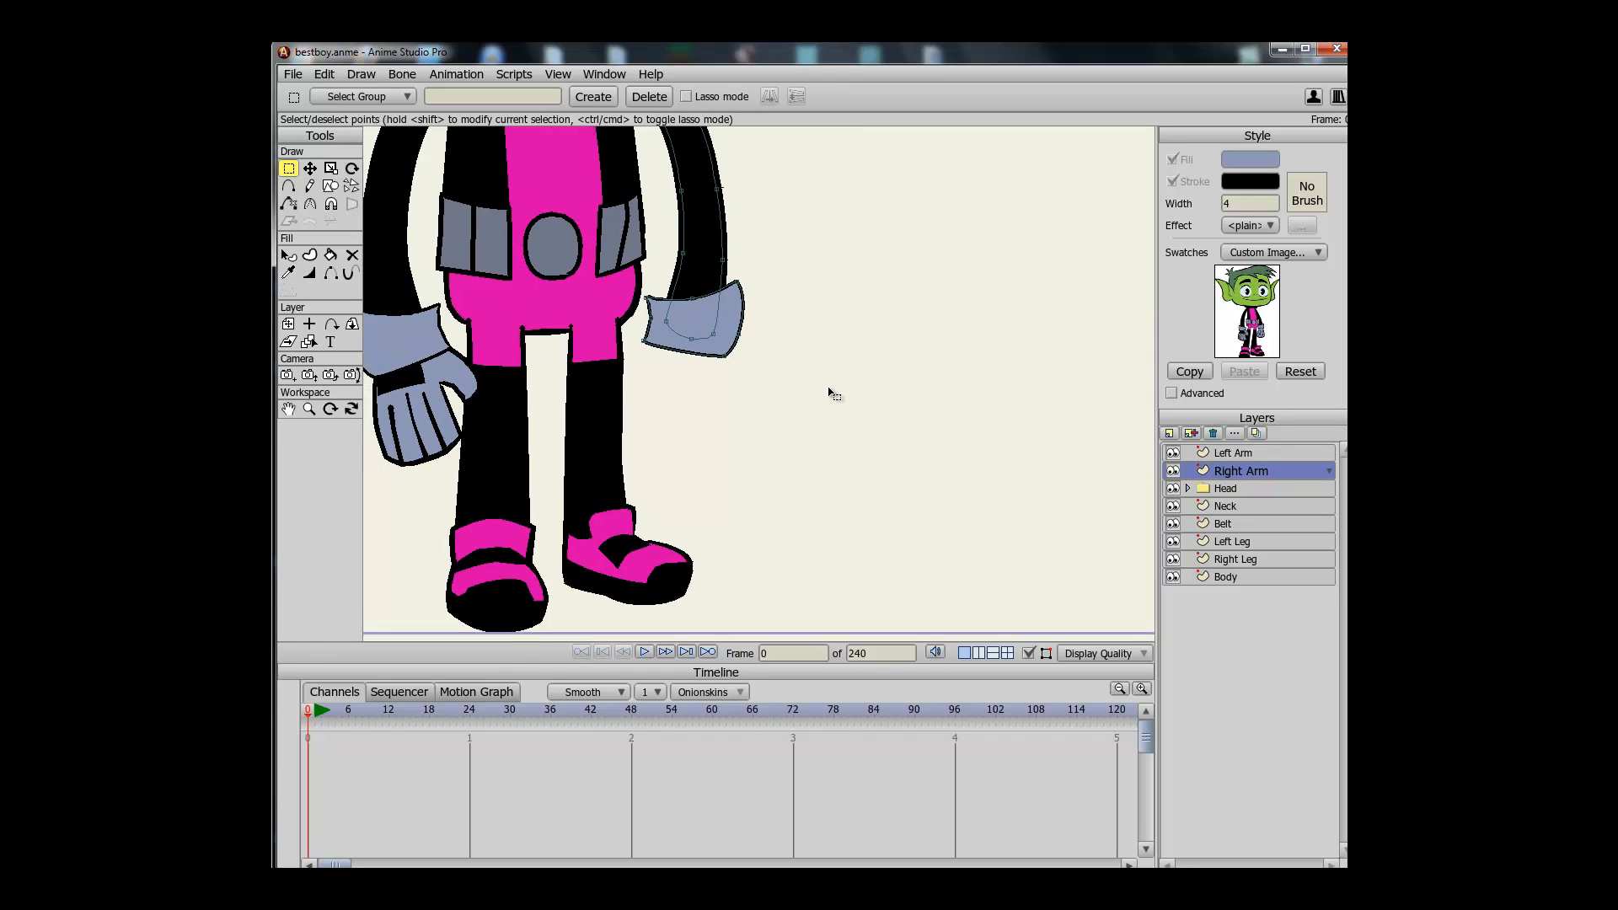
pyautogui.moveTo(841, 394); pyautogui.dragTo(967, 398)
pyautogui.press('a')
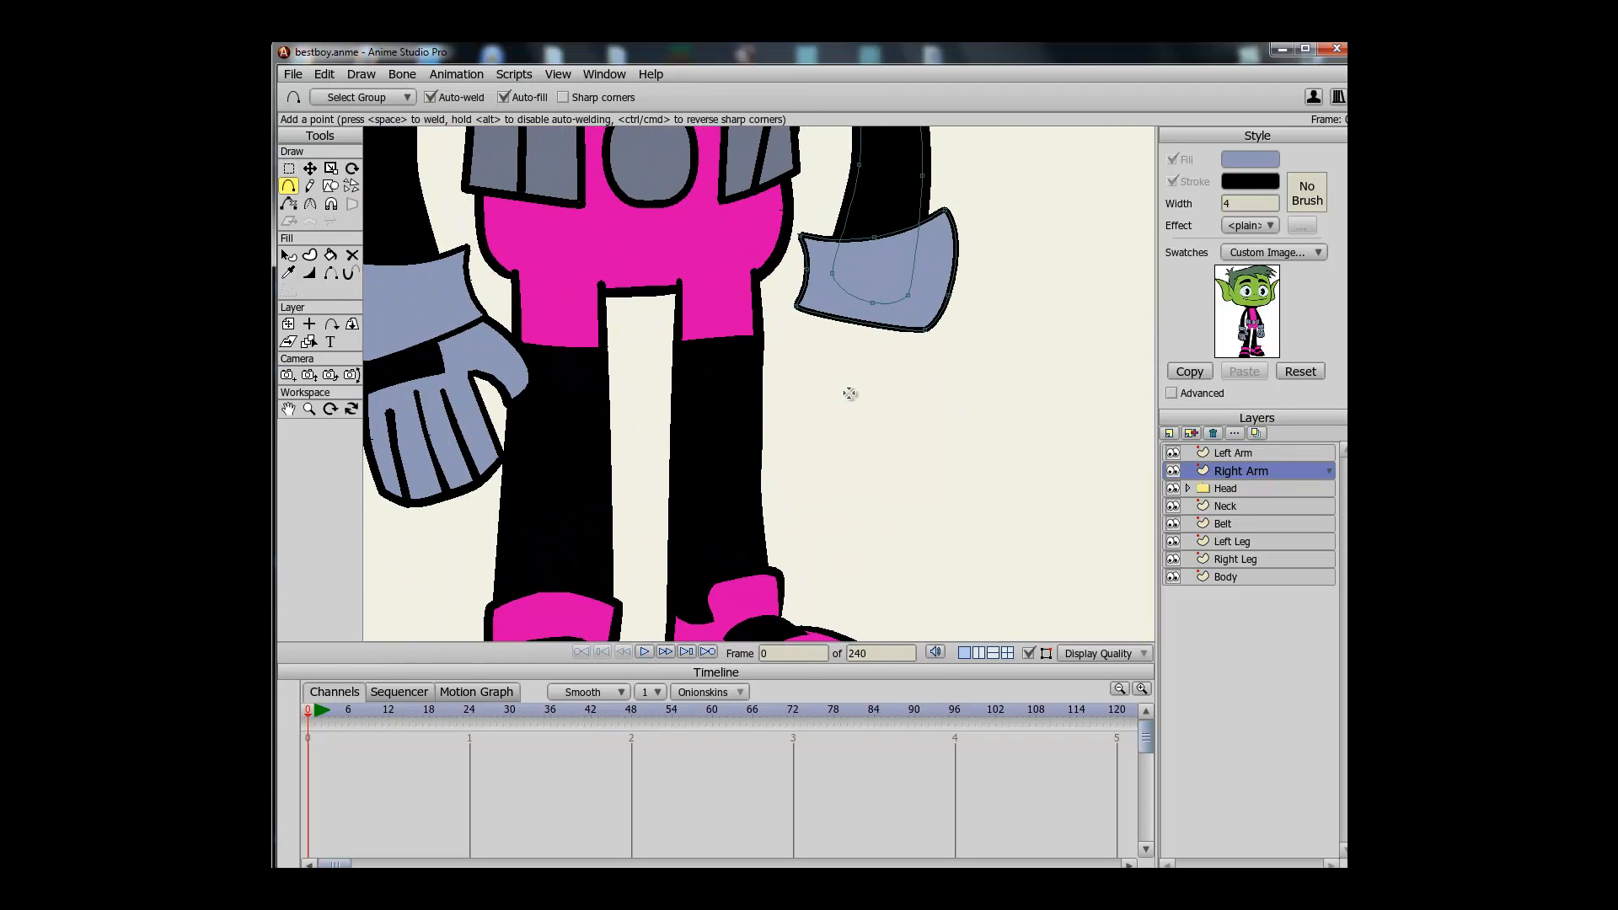
pyautogui.moveTo(805, 349); pyautogui.dragTo(836, 376)
pyautogui.press('t')
pyautogui.press('a')
pyautogui.moveTo(835, 377); pyautogui.dragTo(832, 337)
pyautogui.press('g')
pyautogui.click(909, 384)
pyautogui.press('t')
pyautogui.moveTo(933, 394); pyautogui.dragTo(892, 406)
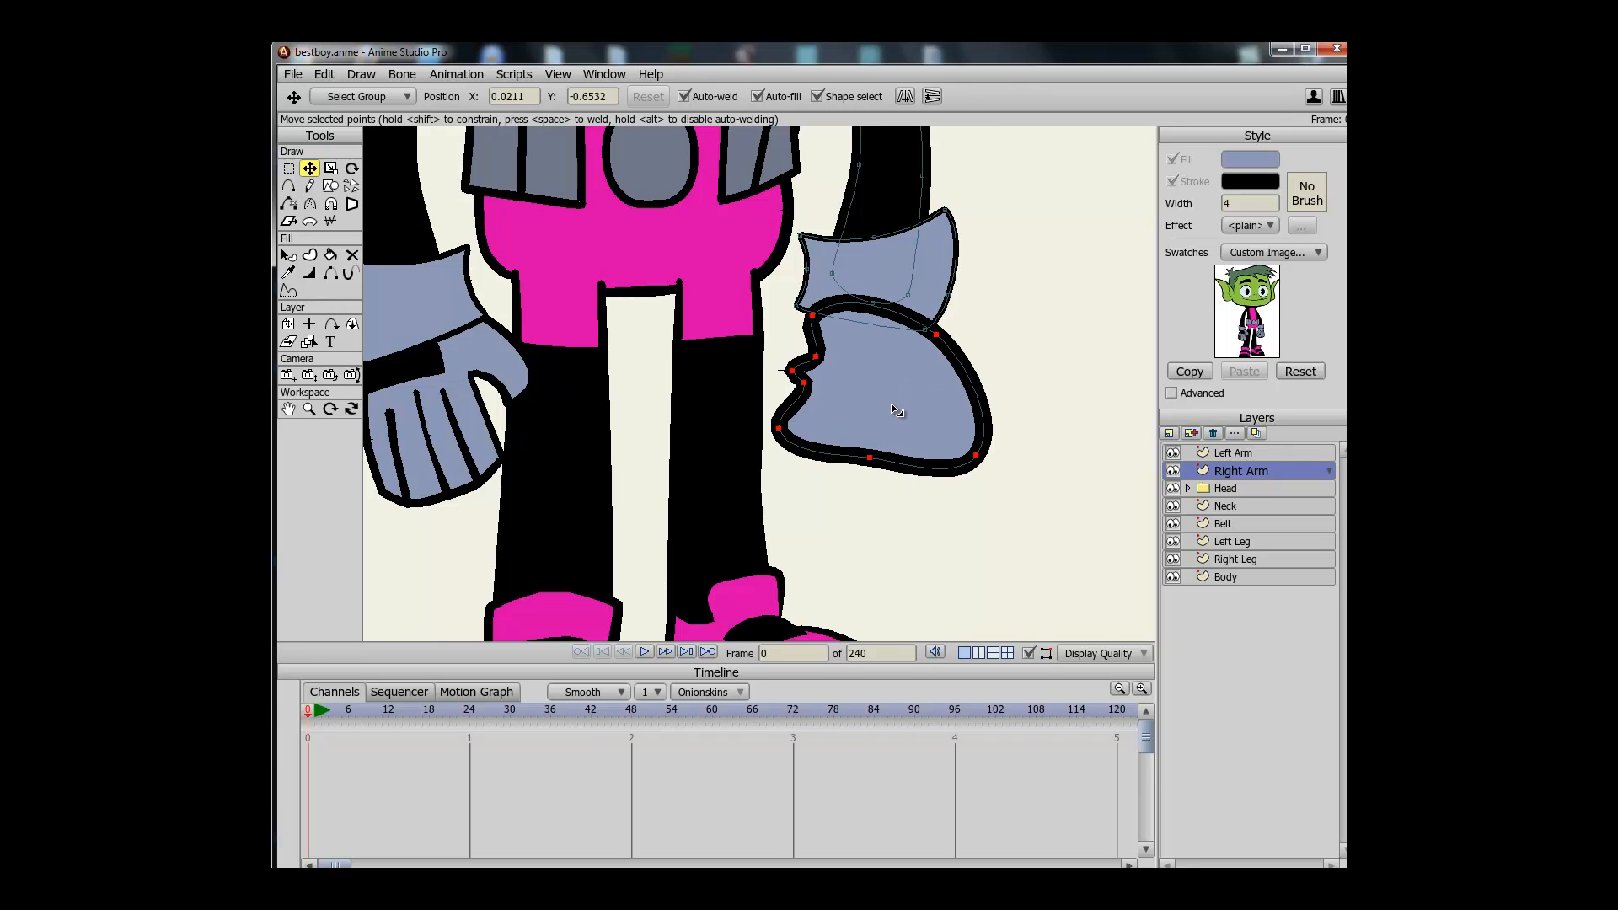
# Send the new hand shape behind the cuff and thin its outline to match the rest of the glove
pyautogui.press('w')
pyautogui.press('q')
pyautogui.click(892, 398)
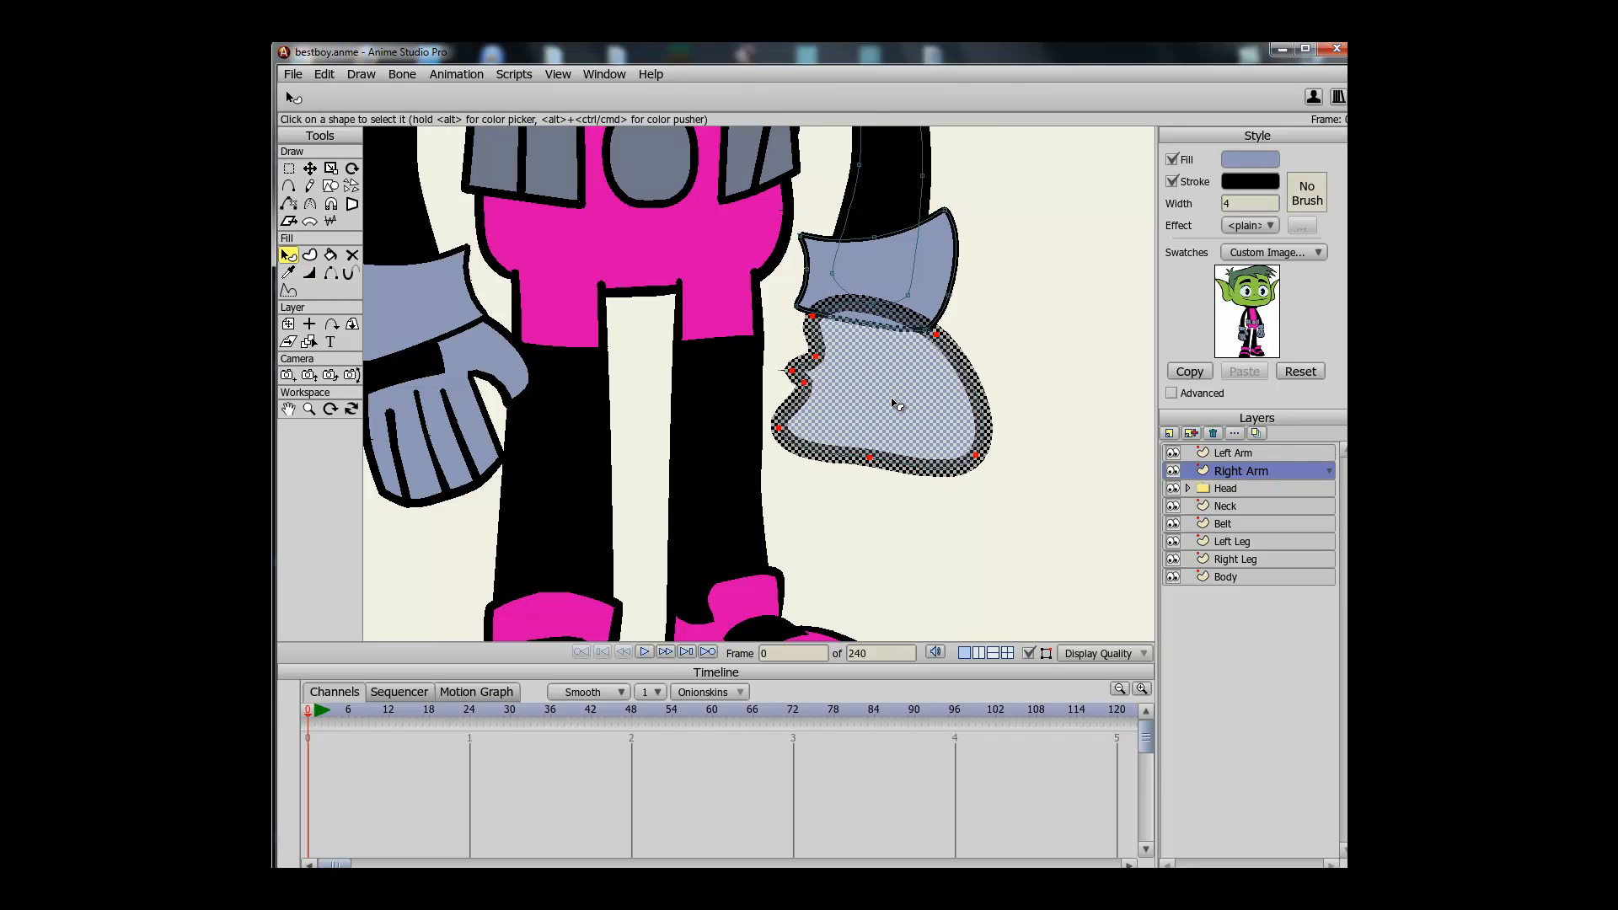
pyautogui.press('t')
pyautogui.click(1024, 378)
pyautogui.click(932, 415)
pyautogui.press('w')
pyautogui.moveTo(934, 416)
pyautogui.mouseDown()
pyautogui.moveTo(904, 415)
pyautogui.moveTo(918, 416)
pyautogui.mouseUp()
pyautogui.press('g')
pyautogui.click(1004, 385)
pyautogui.press('t')
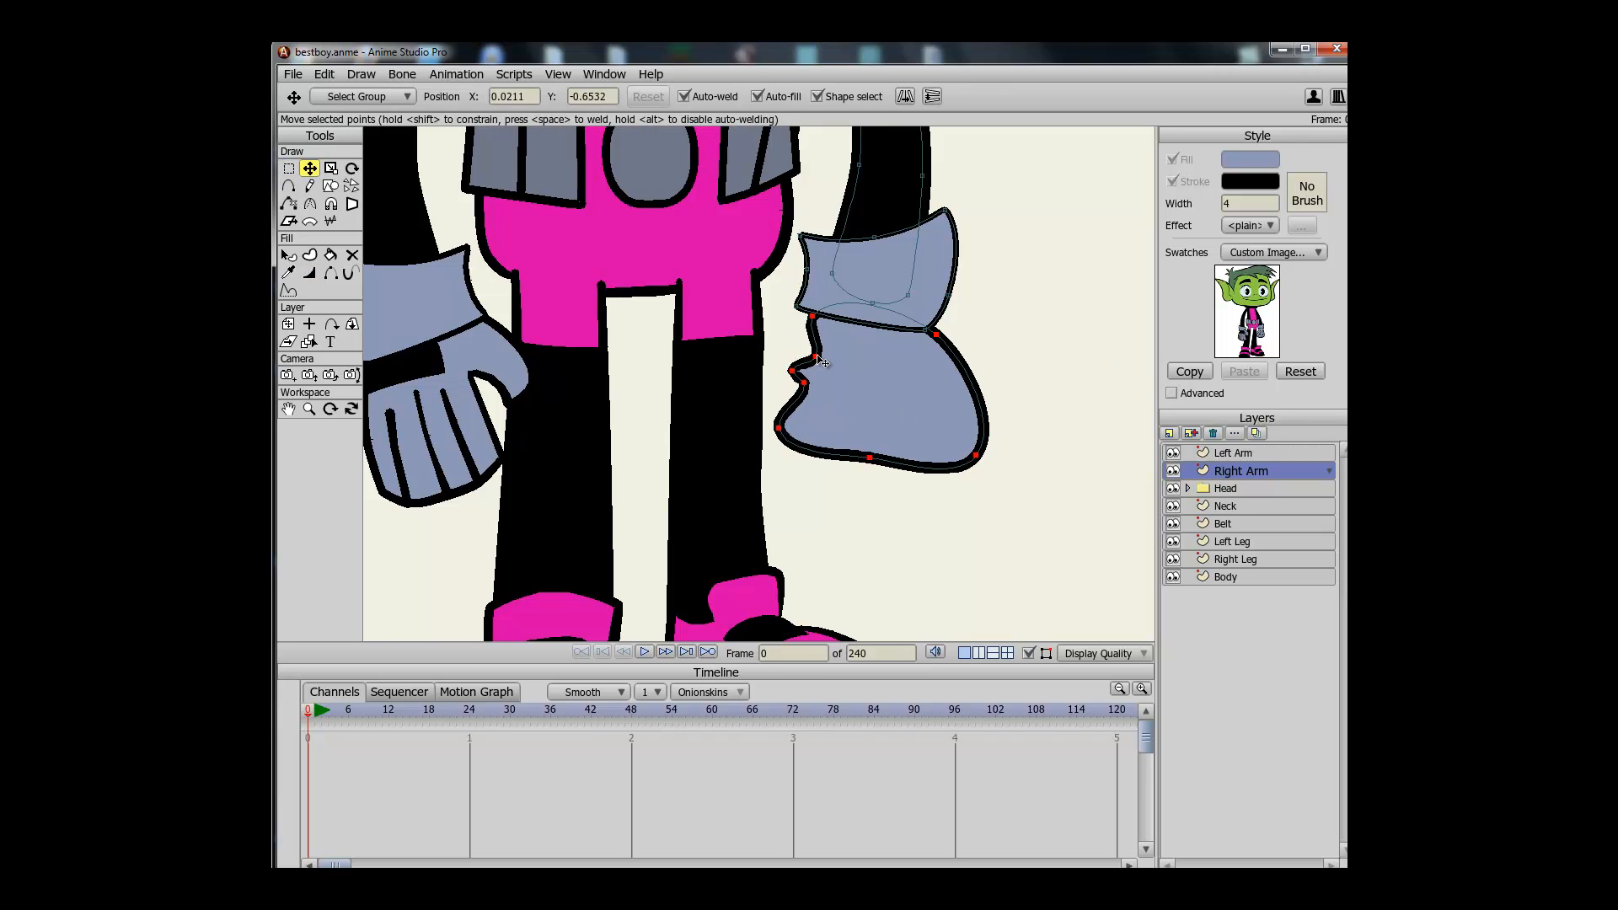
# Tuck the hand's upper points under the cuff and pull its lower outer corner inward
pyautogui.click(810, 341)
pyautogui.moveTo(812, 316); pyautogui.dragTo(917, 302)
pyautogui.press('a')
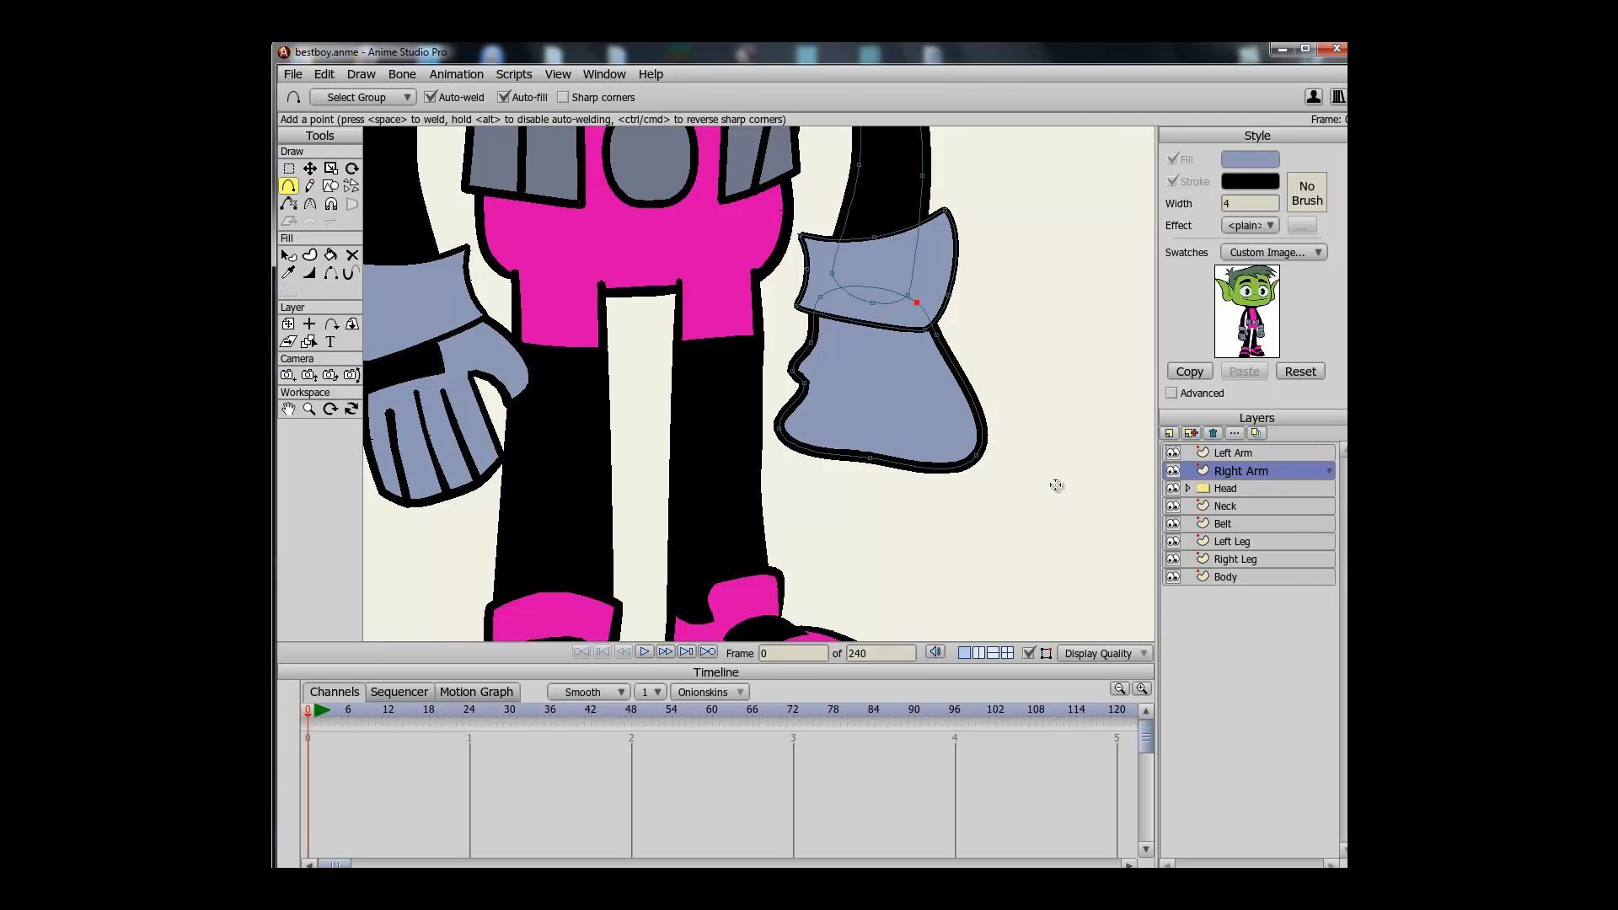
pyautogui.press('t')
pyautogui.moveTo(978, 461); pyautogui.dragTo(942, 457)
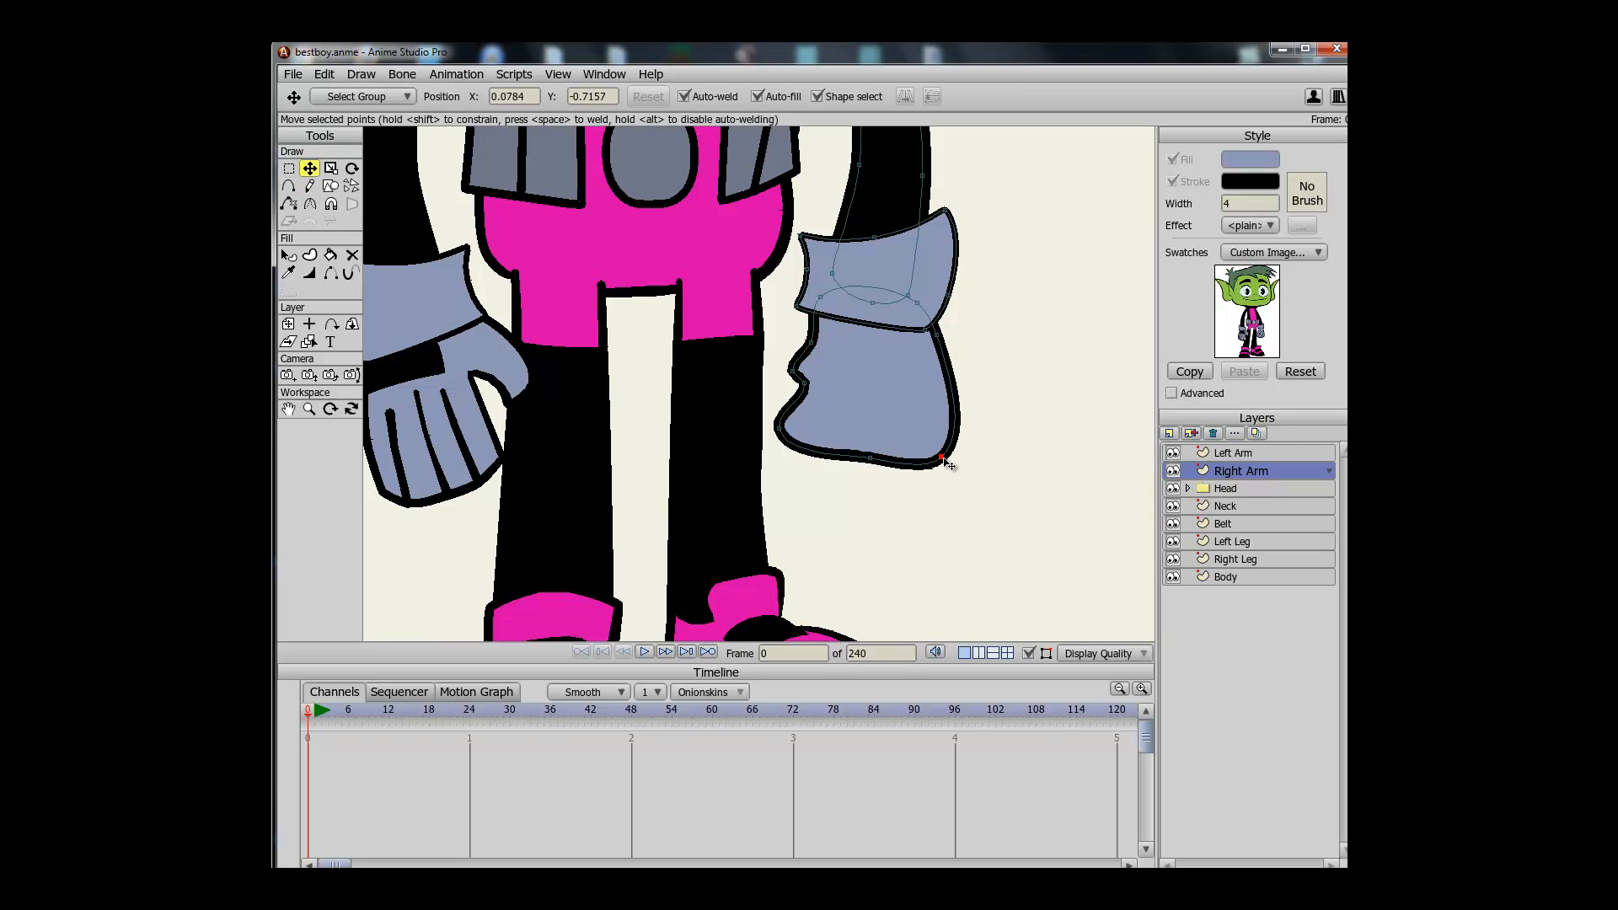
# Reshape the hand's inner side into a pointed thumb with a notch and adjust the outline's curvature
pyautogui.moveTo(780, 433); pyautogui.dragTo(417, 306)
pyautogui.press('c')
pyautogui.press('g')
pyautogui.click(837, 411)
pyautogui.press('c')
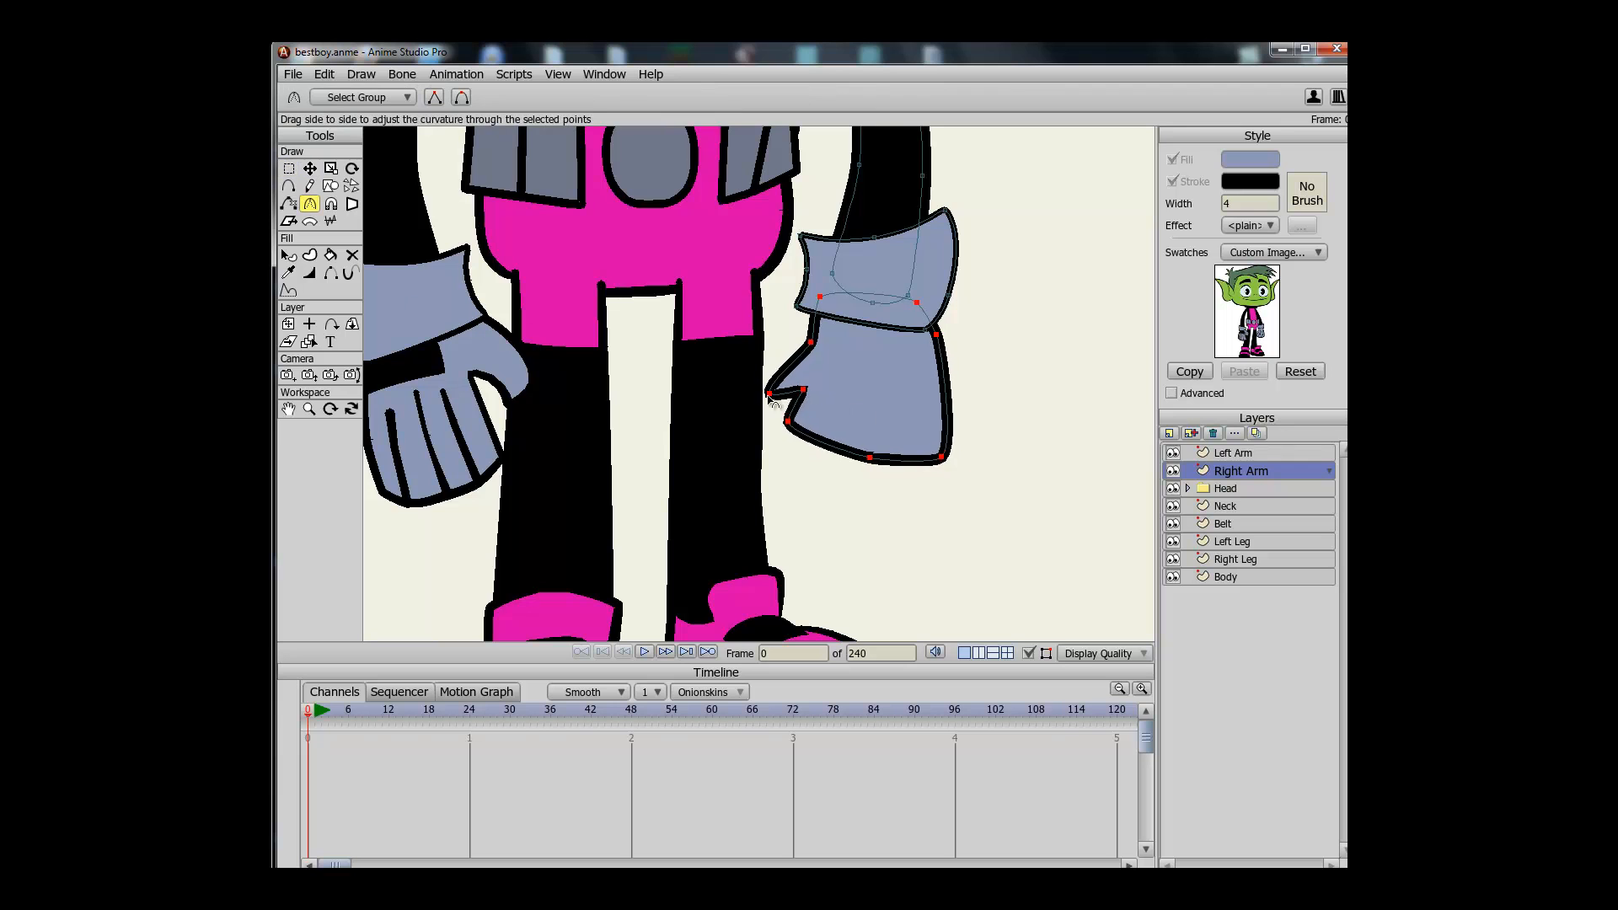
# Set the hand outline's line width to about 1.75 and render a preview of the character
pyautogui.press('w')
pyautogui.moveTo(862, 409)
pyautogui.mouseDown()
pyautogui.moveTo(823, 409)
pyautogui.moveTo(867, 419)
pyautogui.mouseUp()
pyautogui.hotkey('ctrl', 'r')
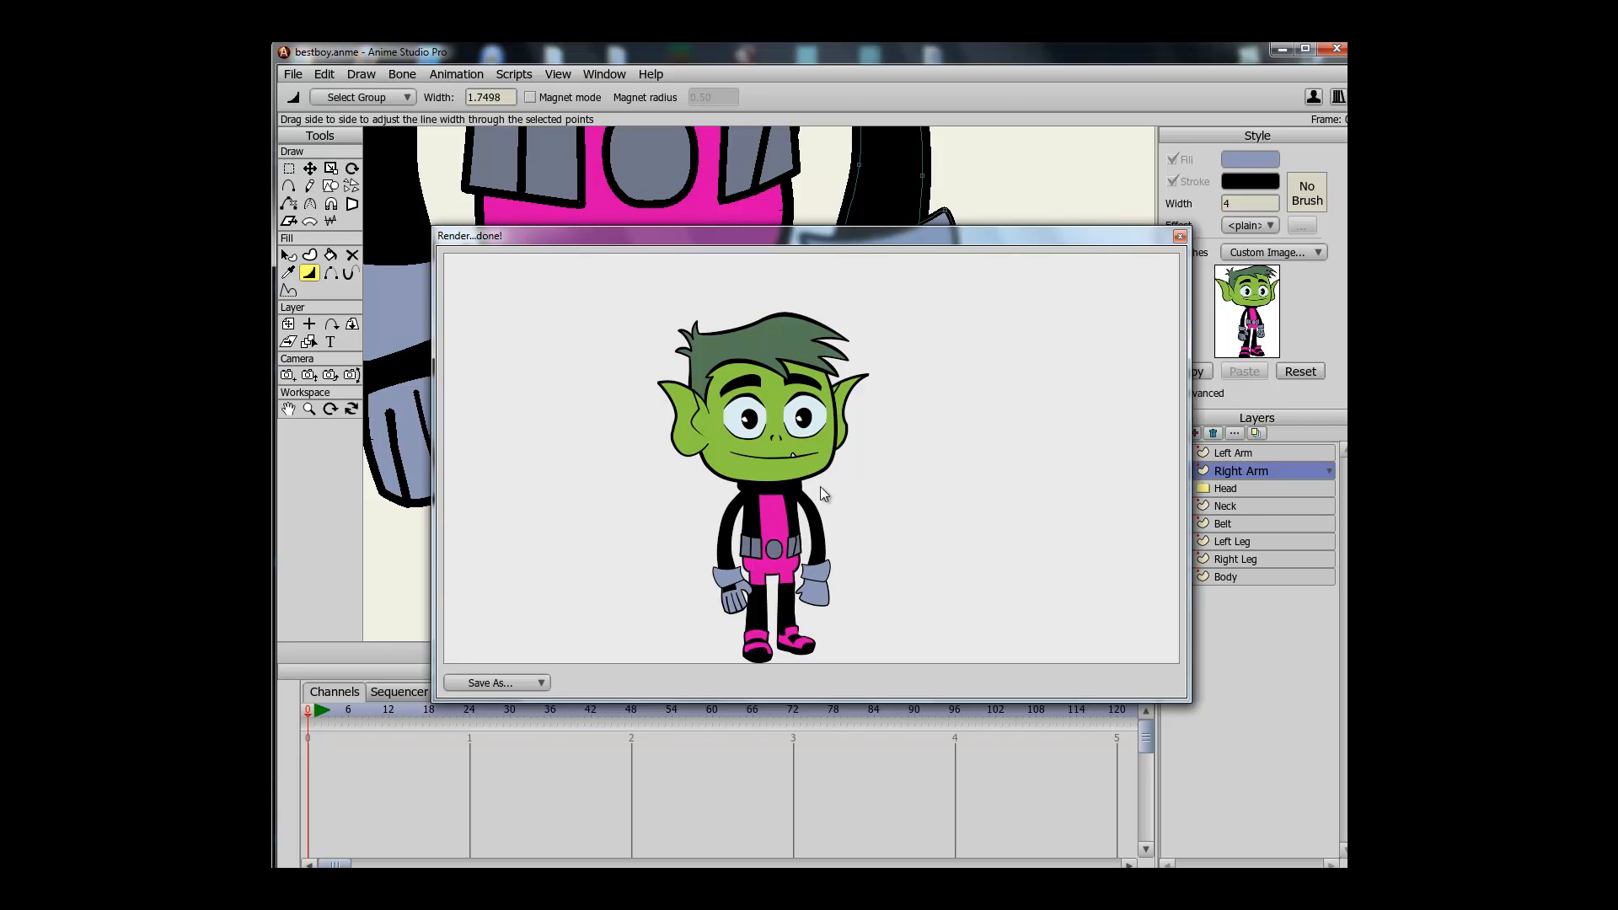
pyautogui.click(1178, 235)
# Move the bottom point of the right hand and increase its curvature to round the lower edge
pyautogui.moveTo(946, 507); pyautogui.dragTo(941, 481)
pyautogui.scroll(3, 939, 489)
pyautogui.press('g')
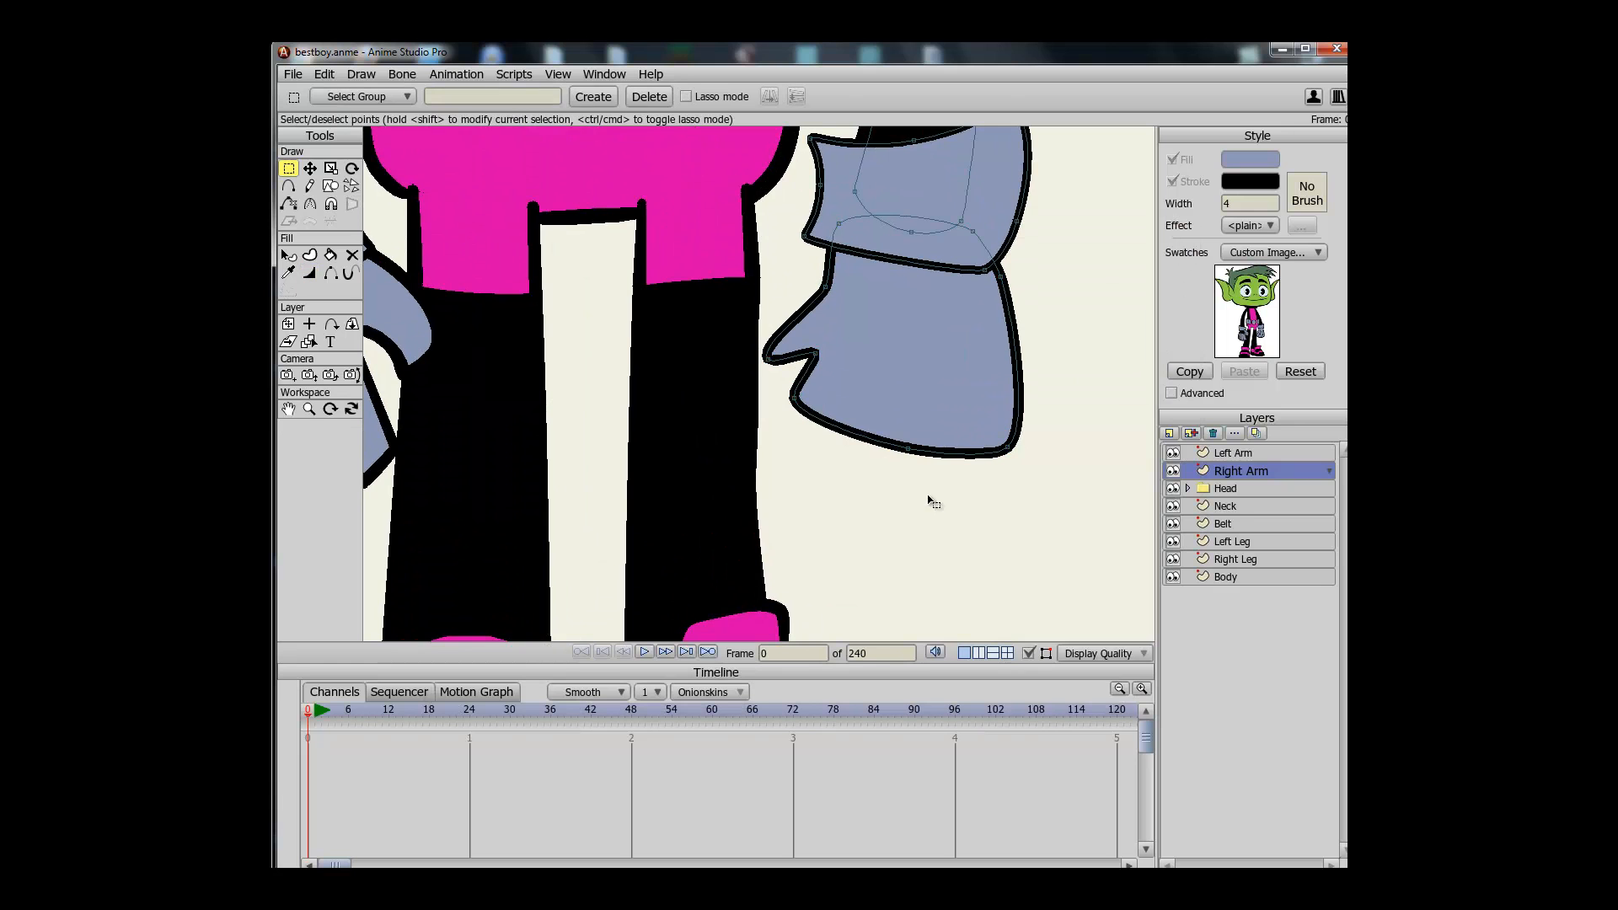
pyautogui.press('t')
pyautogui.moveTo(909, 449); pyautogui.dragTo(1234, 510)
pyautogui.press('c')
pyautogui.moveTo(1039, 496); pyautogui.dragTo(1025, 515)
# Move the thumb notch points down onto the hand's lower edge and sharpen the lower outer corner
pyautogui.press('t')
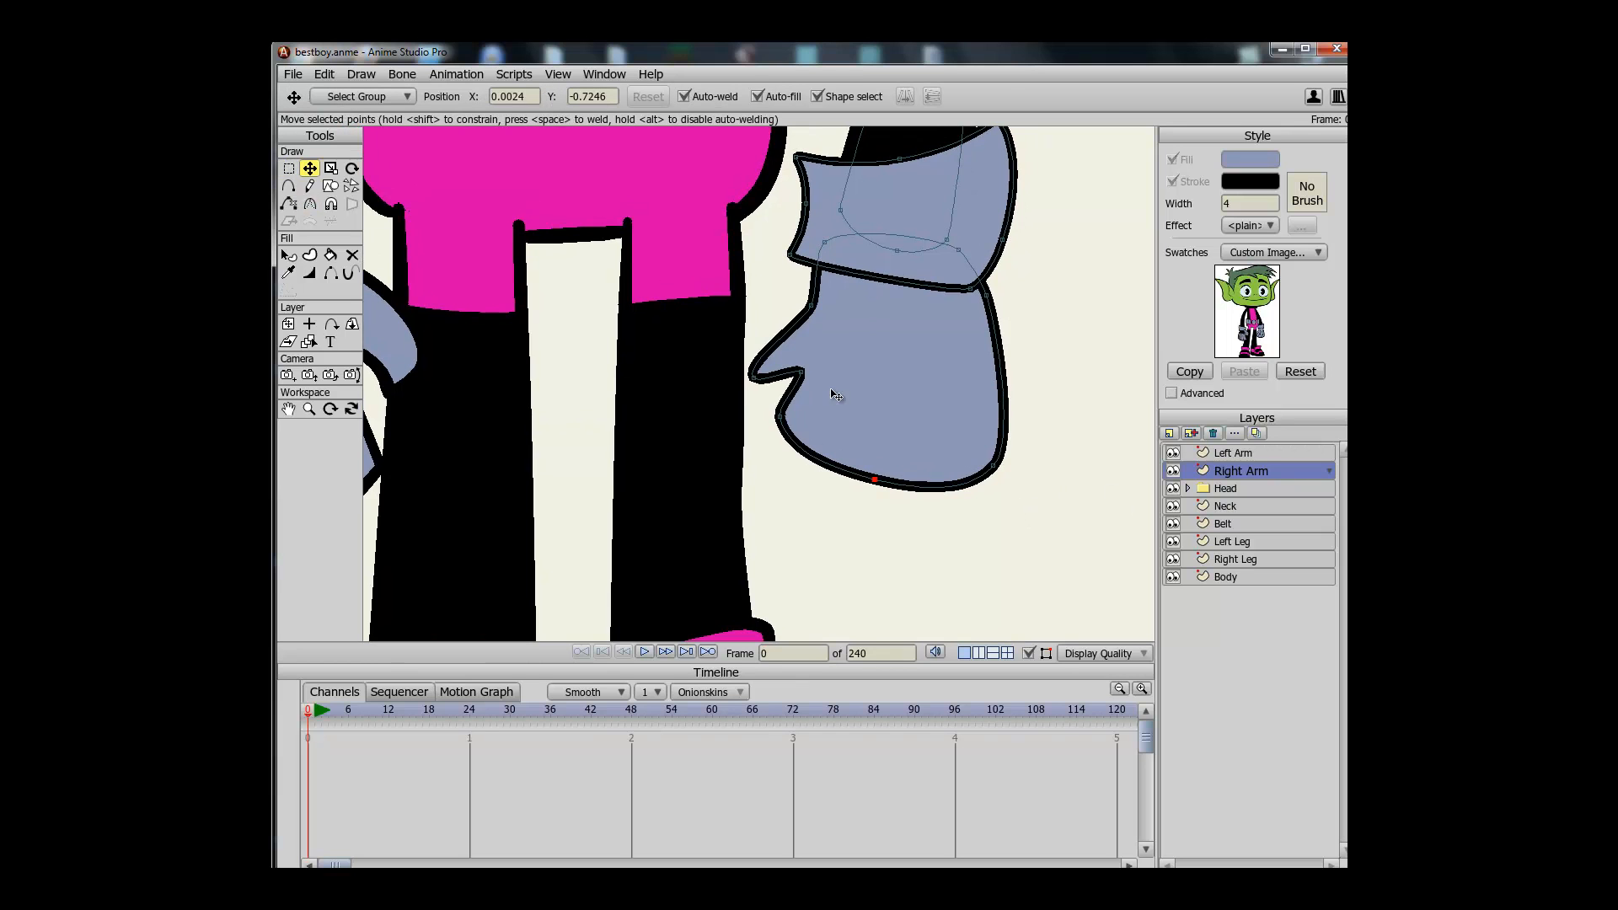
pyautogui.moveTo(802, 375); pyautogui.dragTo(852, 472)
pyautogui.moveTo(782, 409); pyautogui.dragTo(803, 451)
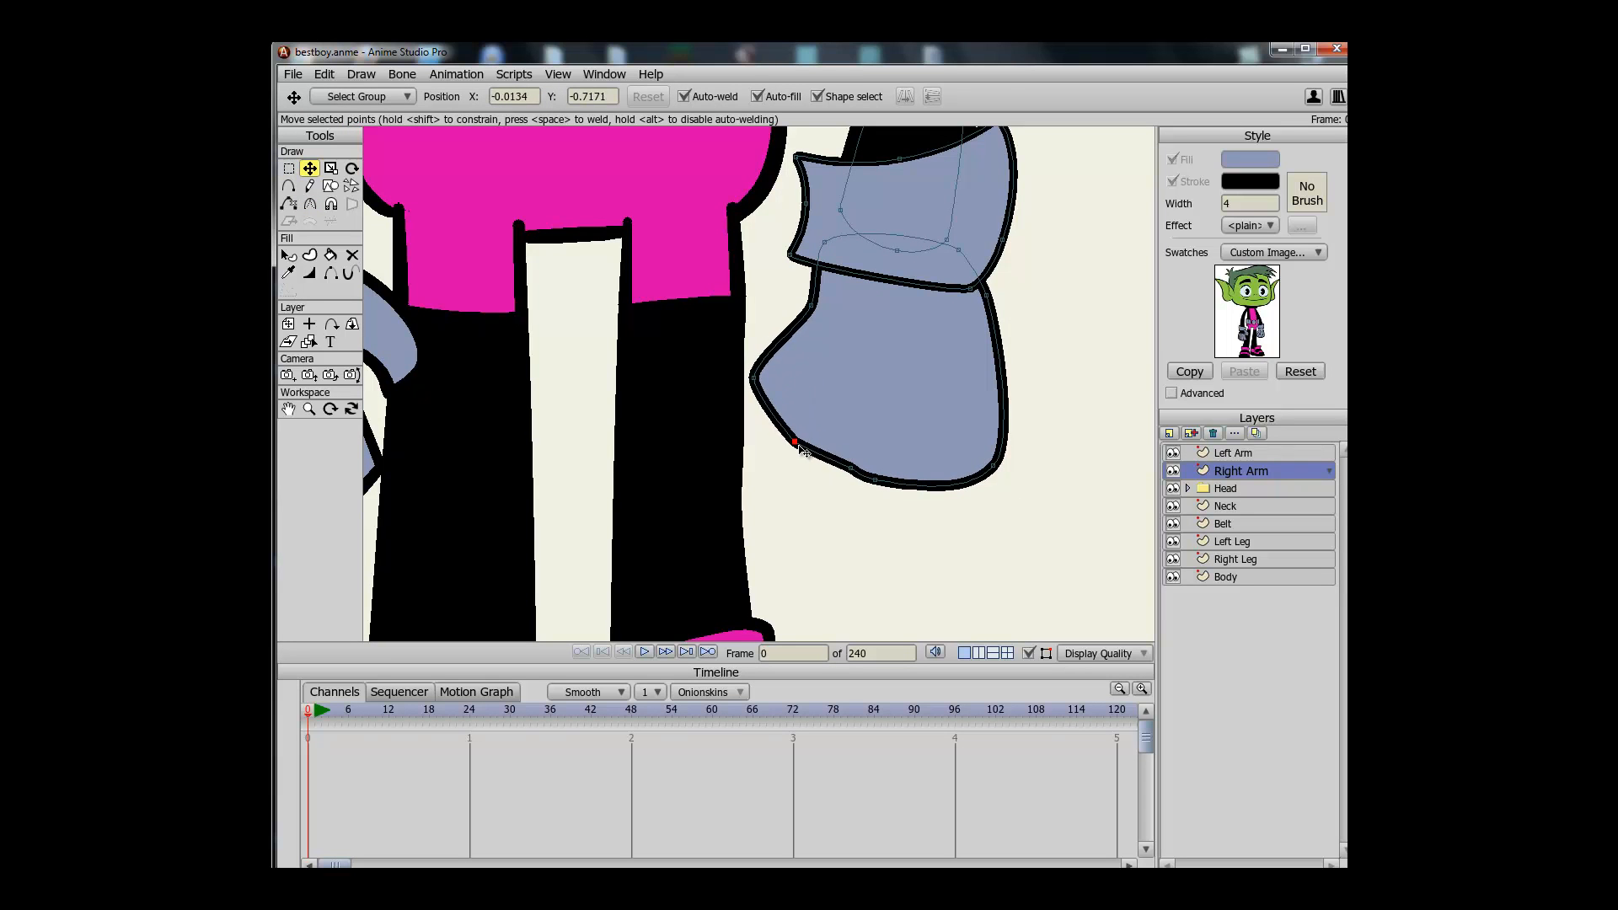
pyautogui.press('c')
pyautogui.moveTo(1009, 475); pyautogui.dragTo(672, 391)
pyautogui.press('t')
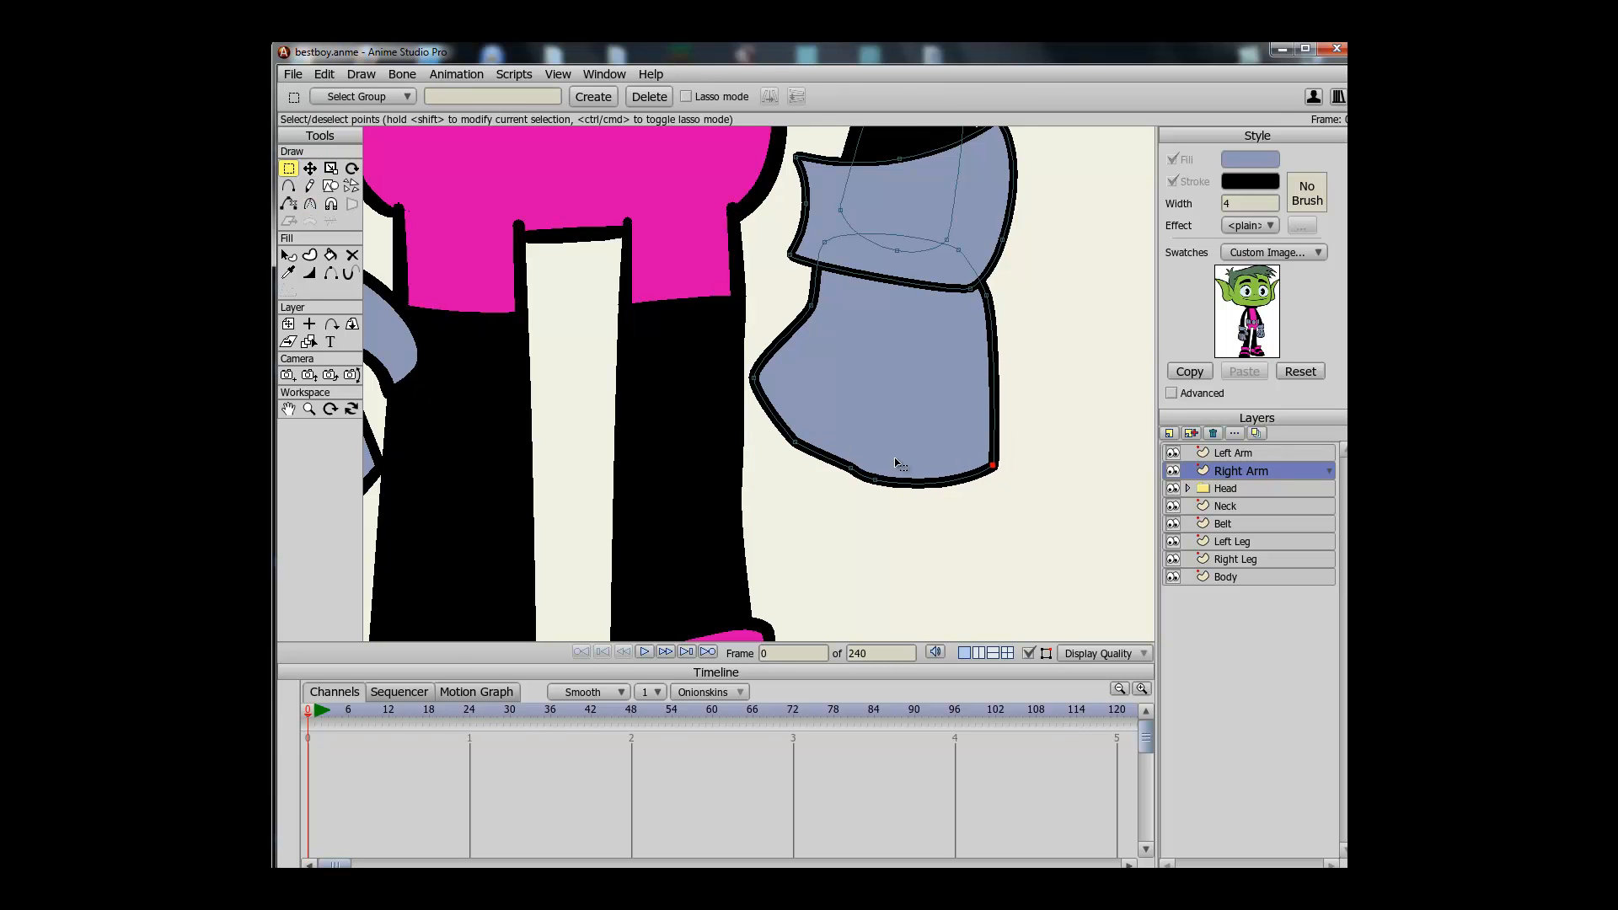
# Raise the hand's lower outer corner and bottom edge, and adjust the points along both sides
pyautogui.moveTo(995, 473); pyautogui.dragTo(994, 435)
pyautogui.moveTo(881, 485); pyautogui.dragTo(922, 477)
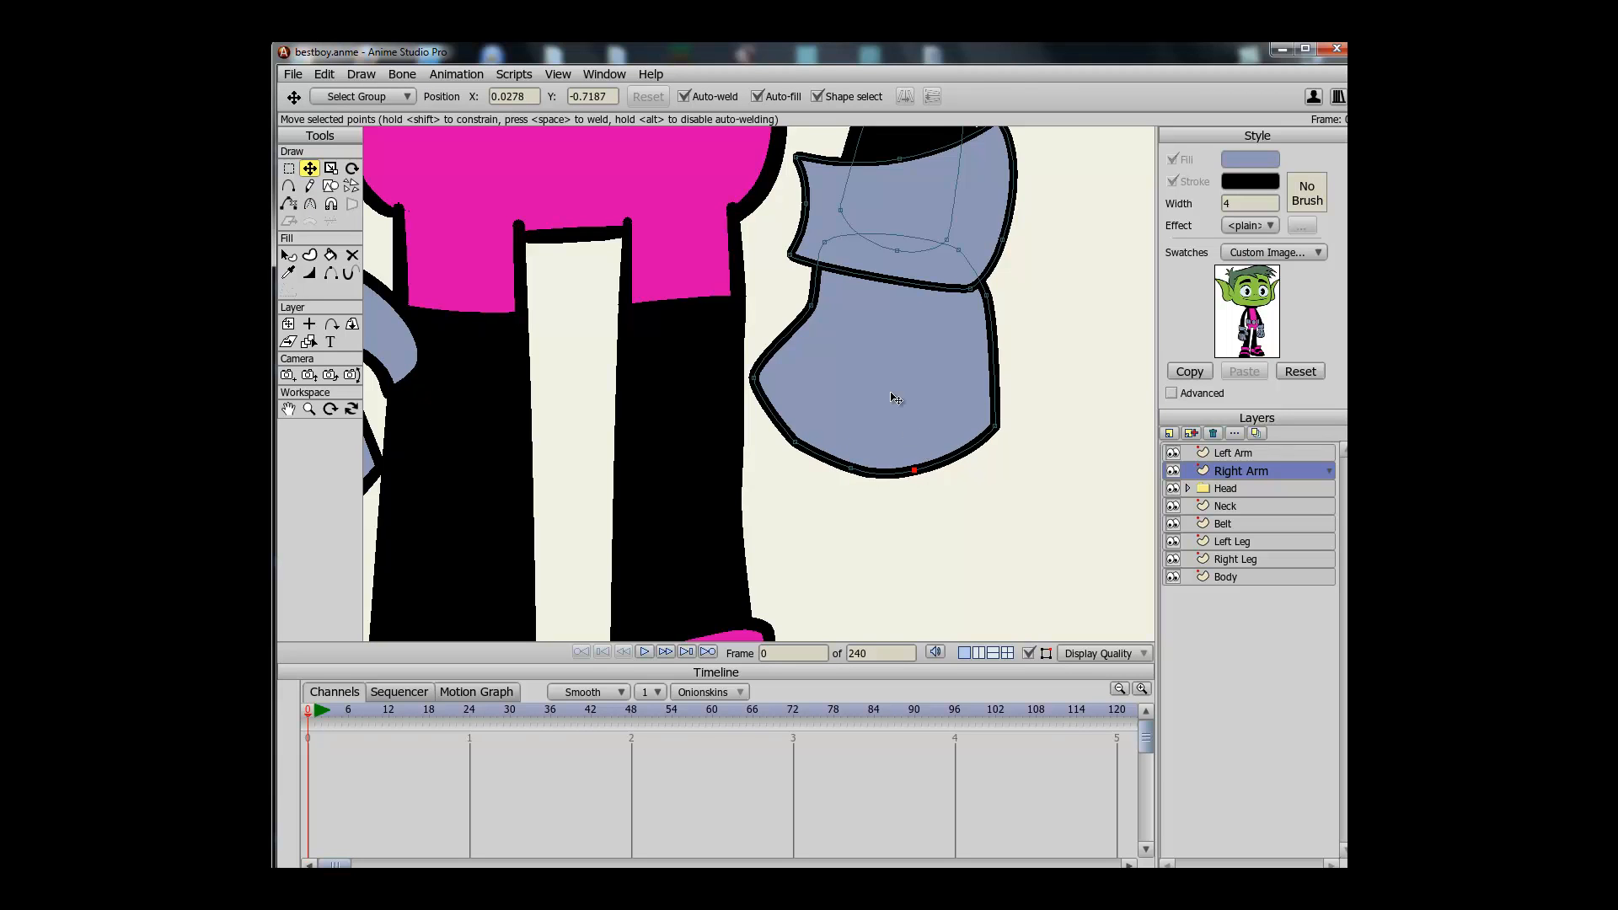
pyautogui.moveTo(810, 307)
pyautogui.mouseDown()
pyautogui.moveTo(812, 324)
pyautogui.moveTo(826, 305)
pyautogui.mouseUp()
pyautogui.moveTo(993, 325); pyautogui.dragTo(981, 413)
# Select the right cuff and rotate it so its lower edge lies nearly level across the hand
pyautogui.press('g')
pyautogui.click(1024, 392)
pyautogui.press('t')
pyautogui.moveTo(980, 313); pyautogui.dragTo(953, 285)
pyautogui.press('r')
pyautogui.press('t')
pyautogui.press('g')
pyautogui.click(1005, 374)
# Draw an open thumb contour inside the right hand and give it a black stroke
pyautogui.press('a')
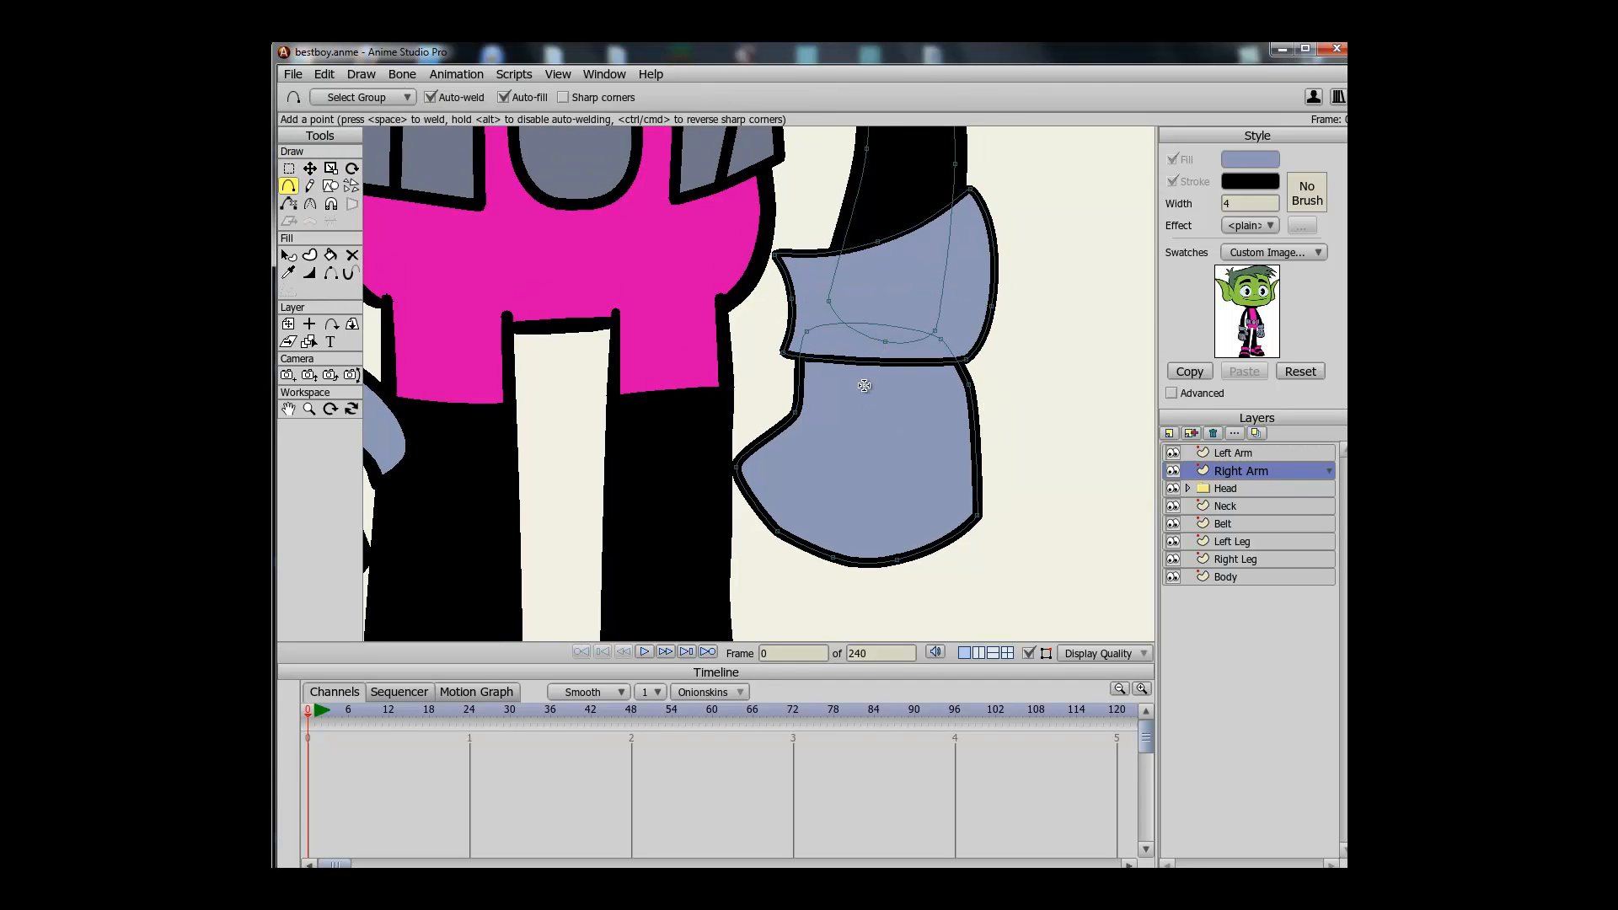
pyautogui.moveTo(856, 413); pyautogui.dragTo(906, 435)
pyautogui.moveTo(907, 435); pyautogui.dragTo(951, 412)
pyautogui.press('u')
pyautogui.press('space')
# Adjust the curvature of the thumb line's lower bend and taper its upper inner end to a point
pyautogui.press('g')
pyautogui.click(963, 445)
pyautogui.press('c')
pyautogui.moveTo(960, 445)
pyautogui.mouseDown()
pyautogui.moveTo(911, 441)
pyautogui.moveTo(1045, 463)
pyautogui.moveTo(1015, 462)
pyautogui.mouseUp()
pyautogui.press('t')
pyautogui.press('Return')
pyautogui.press('w')
pyautogui.moveTo(867, 381); pyautogui.dragTo(822, 379)
pyautogui.press('t')
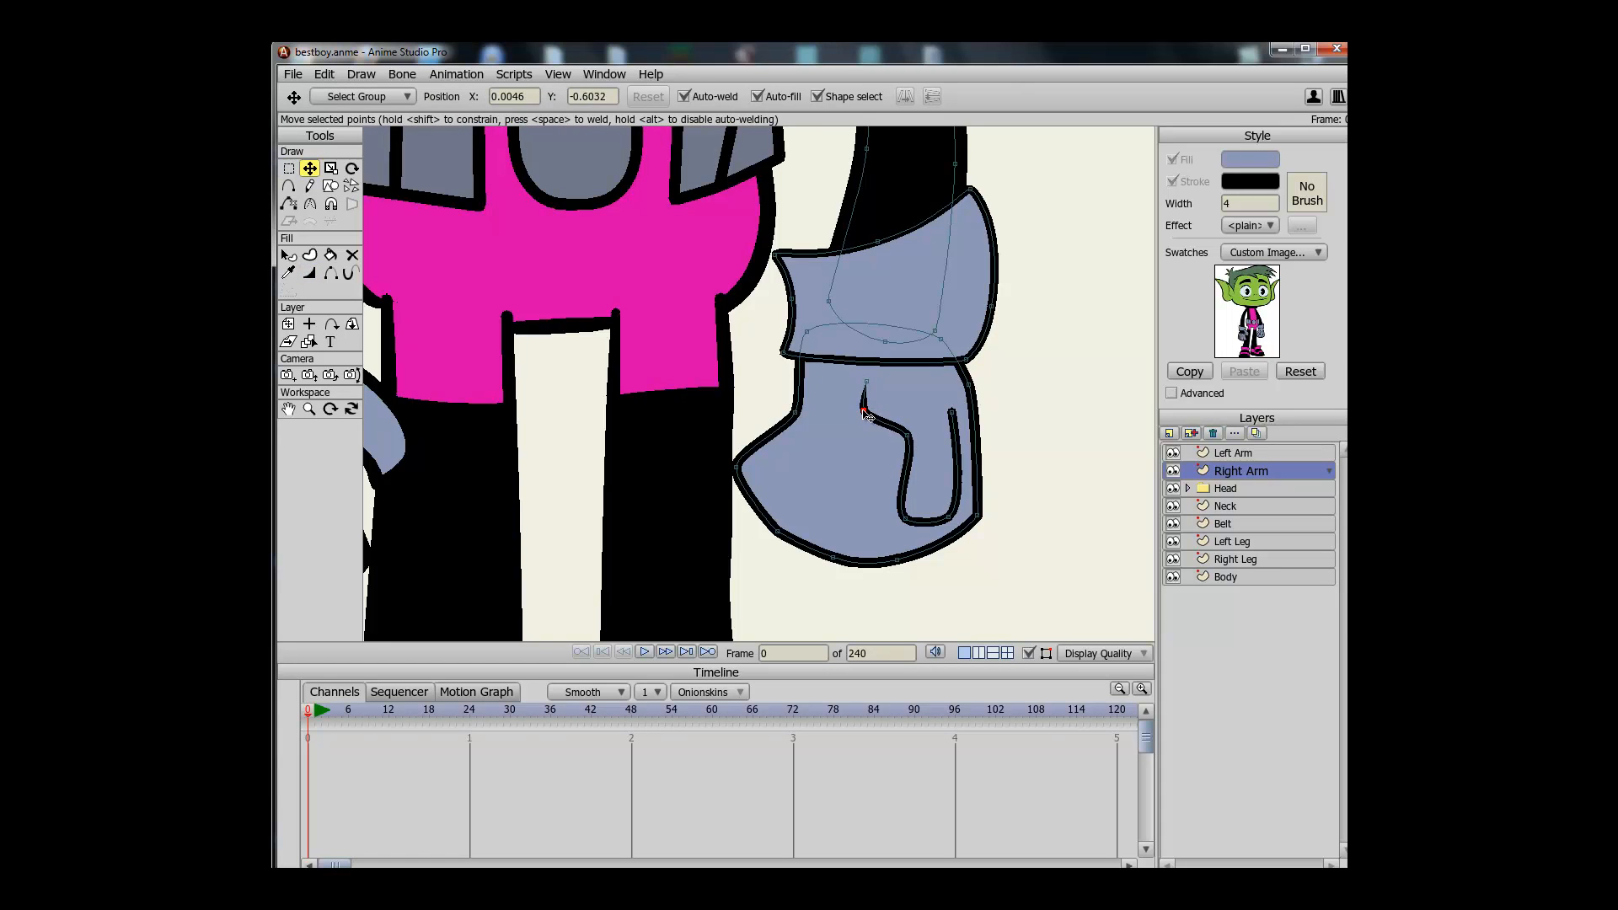
# Move the lower inner point of the thumb line outward and sharpen it into a corner
pyautogui.press('c')
pyautogui.press('g')
pyautogui.click(910, 517)
pyautogui.press('t')
pyautogui.moveTo(908, 518); pyautogui.dragTo(896, 521)
pyautogui.press('c')
pyautogui.moveTo(896, 522); pyautogui.dragTo(548, 410)
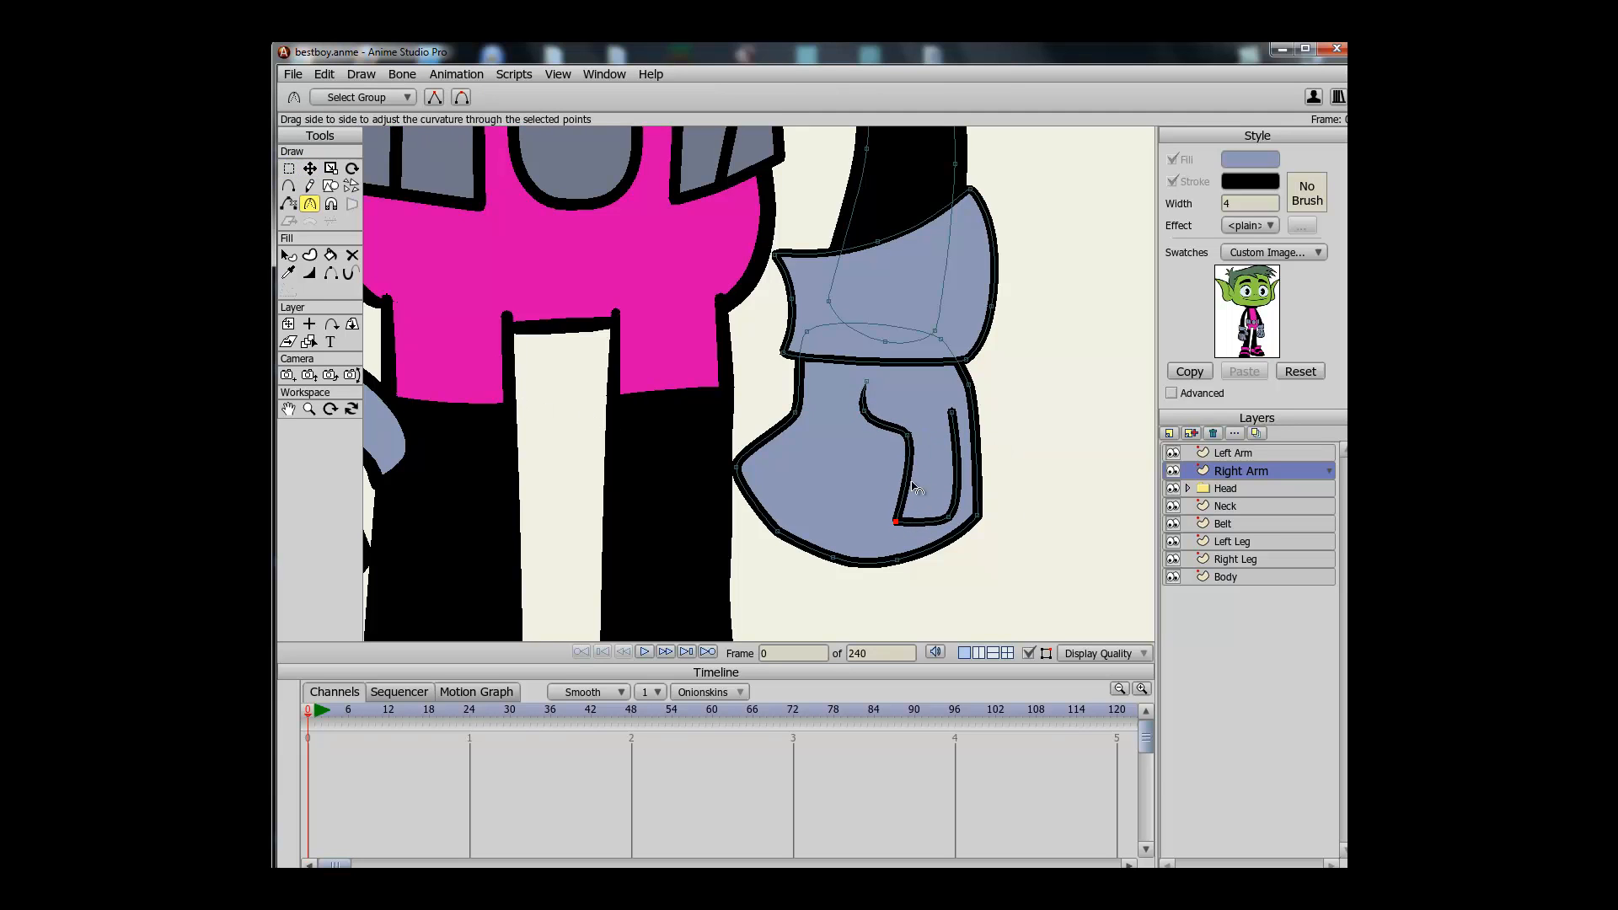
pyautogui.press('t')
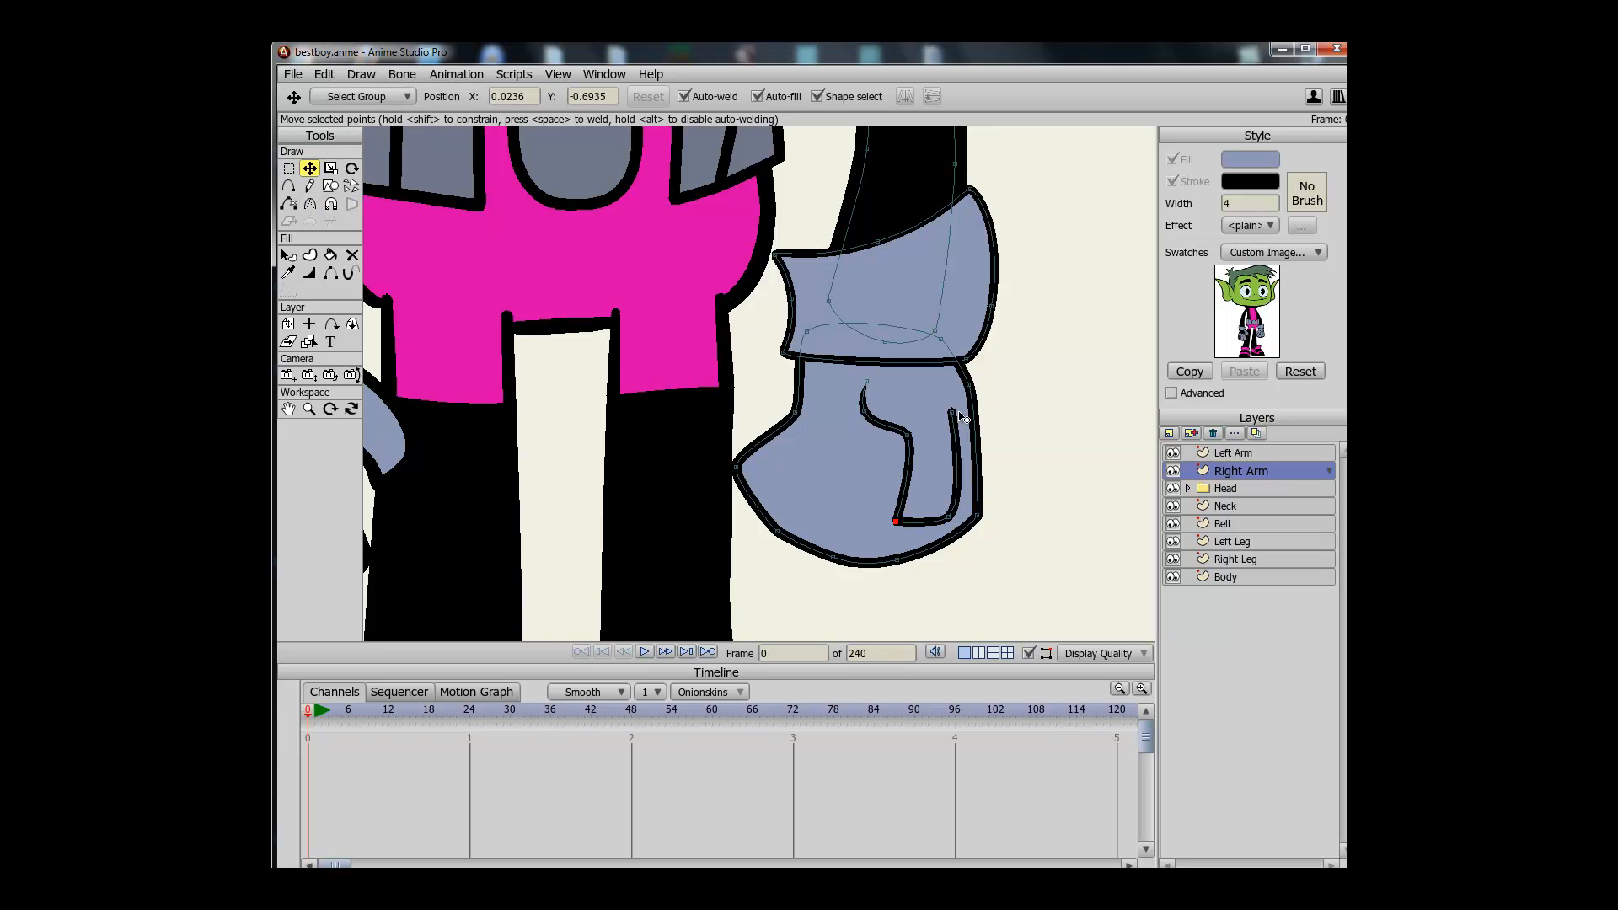
# Extend the thumb line's outer end upward with a tapered tip and render a preview of the character
pyautogui.press('a')
pyautogui.moveTo(951, 411)
pyautogui.mouseDown()
pyautogui.moveTo(959, 437)
pyautogui.moveTo(941, 396)
pyautogui.mouseUp()
pyautogui.press('t')
pyautogui.press('w')
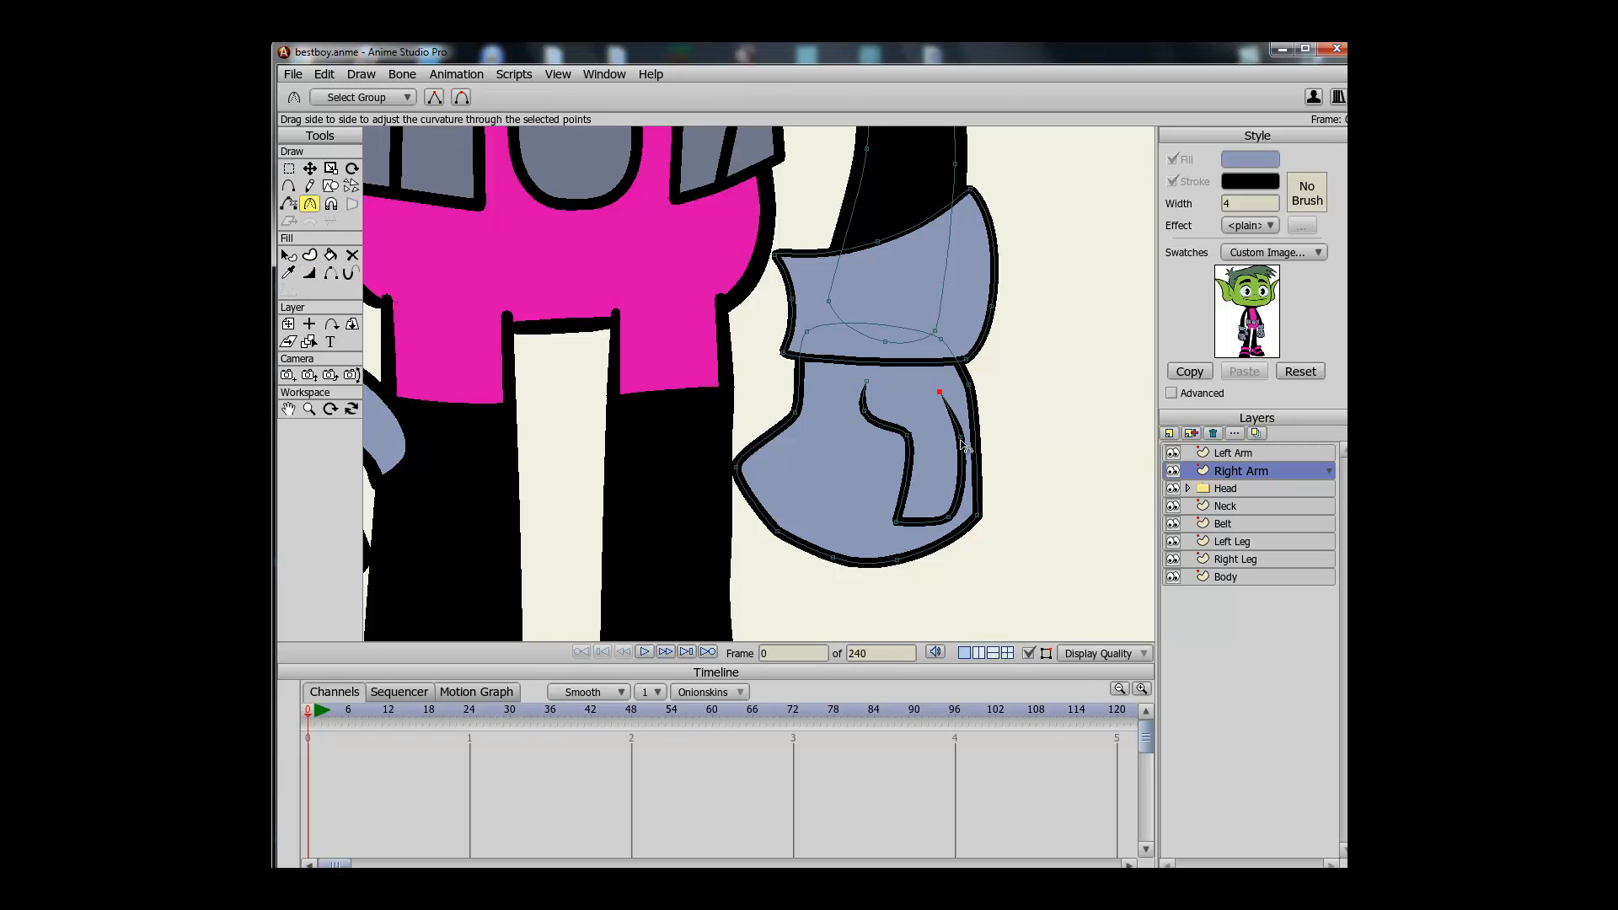
pyautogui.press('e')
pyautogui.hotkey('ctrl', 'r')
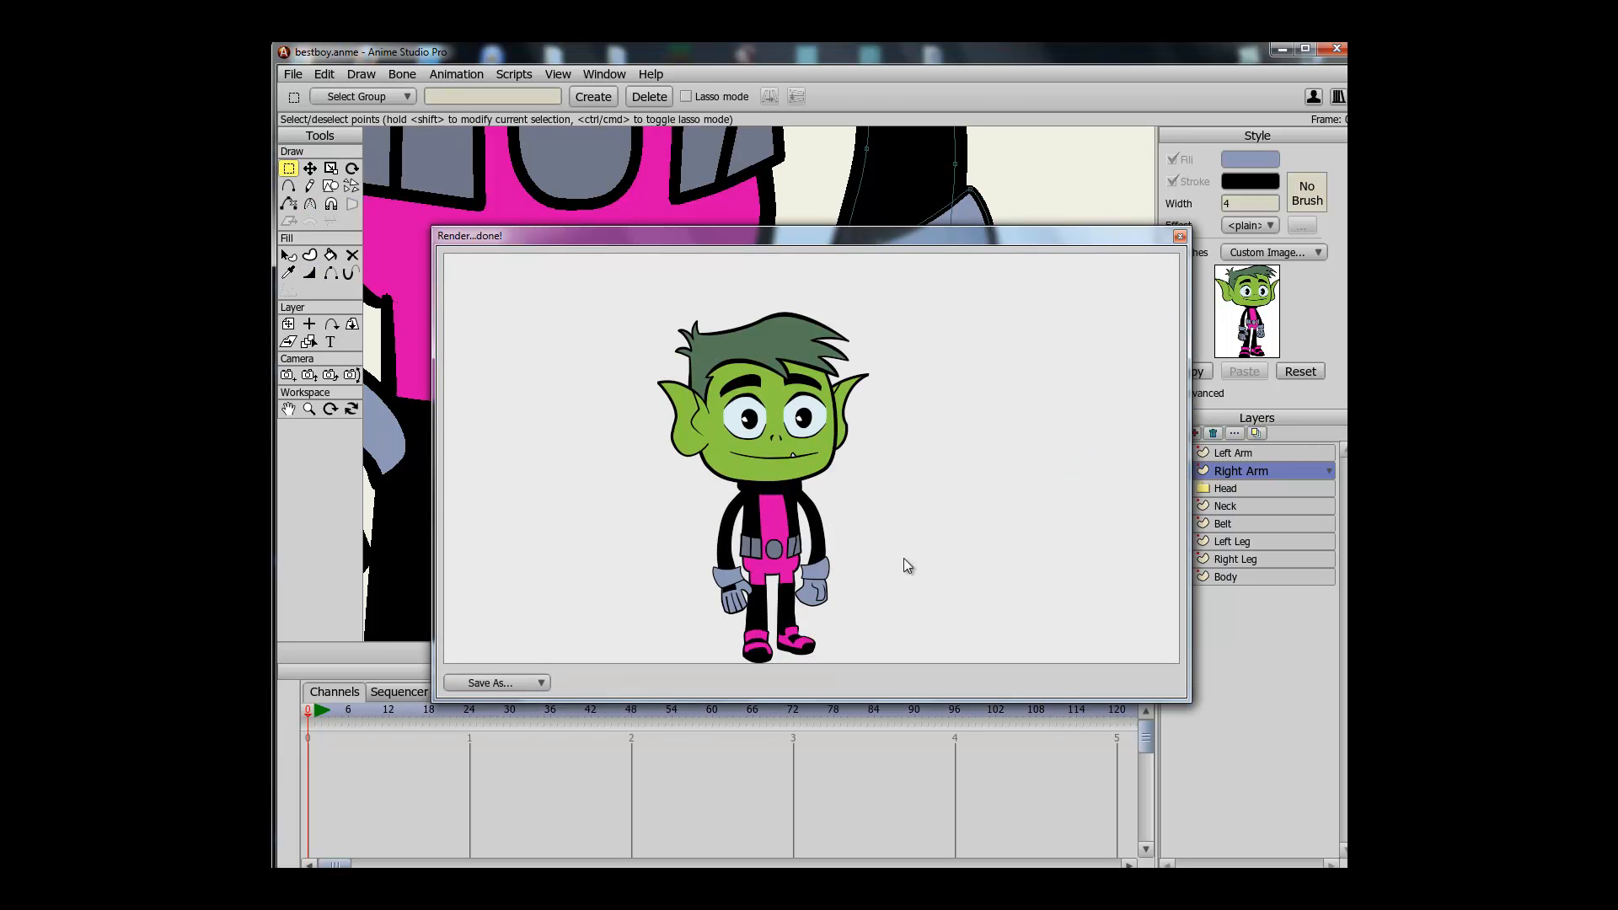
pyautogui.click(1179, 237)
# Select the whole thumb line and move it out beside the right hand
pyautogui.scroll(1, 975, 481)
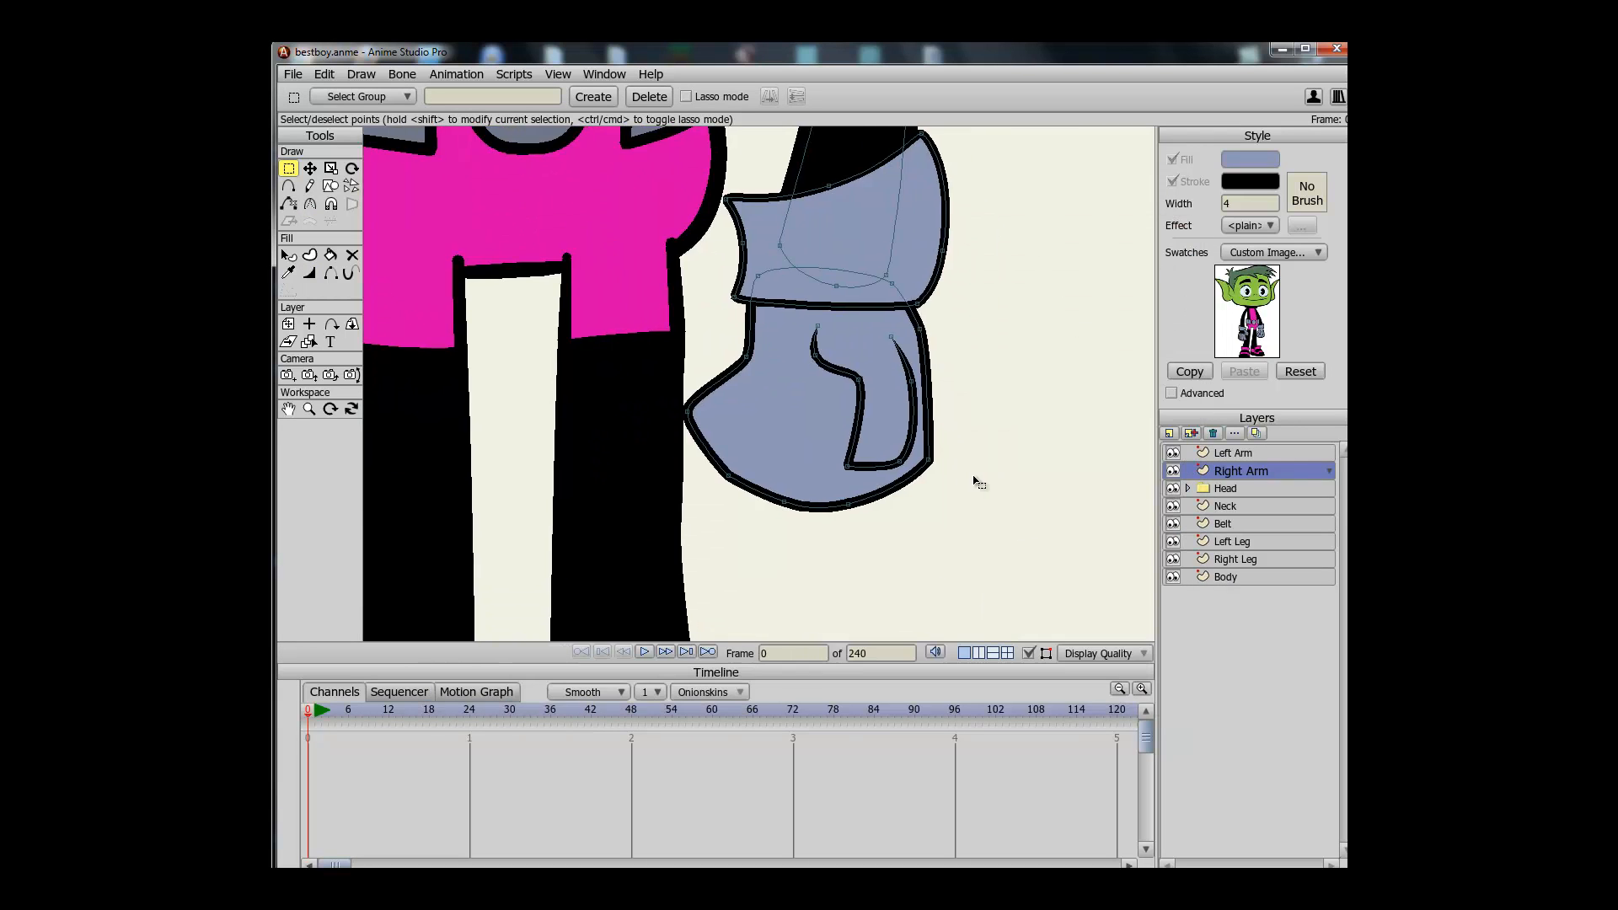
pyautogui.press('t')
pyautogui.click(896, 435)
pyautogui.press('Return')
pyautogui.press('g')
pyautogui.click(866, 463)
pyautogui.press('t')
pyautogui.moveTo(923, 480); pyautogui.dragTo(1023, 477)
# Close the thumb outline across its open upper end, fill it with the glove color, and add a point on the closing edge
pyautogui.press('a')
pyautogui.moveTo(965, 345); pyautogui.dragTo(927, 338)
pyautogui.press('c')
pyautogui.press('g')
pyautogui.click(1041, 330)
pyautogui.click(1000, 343)
pyautogui.press('c')
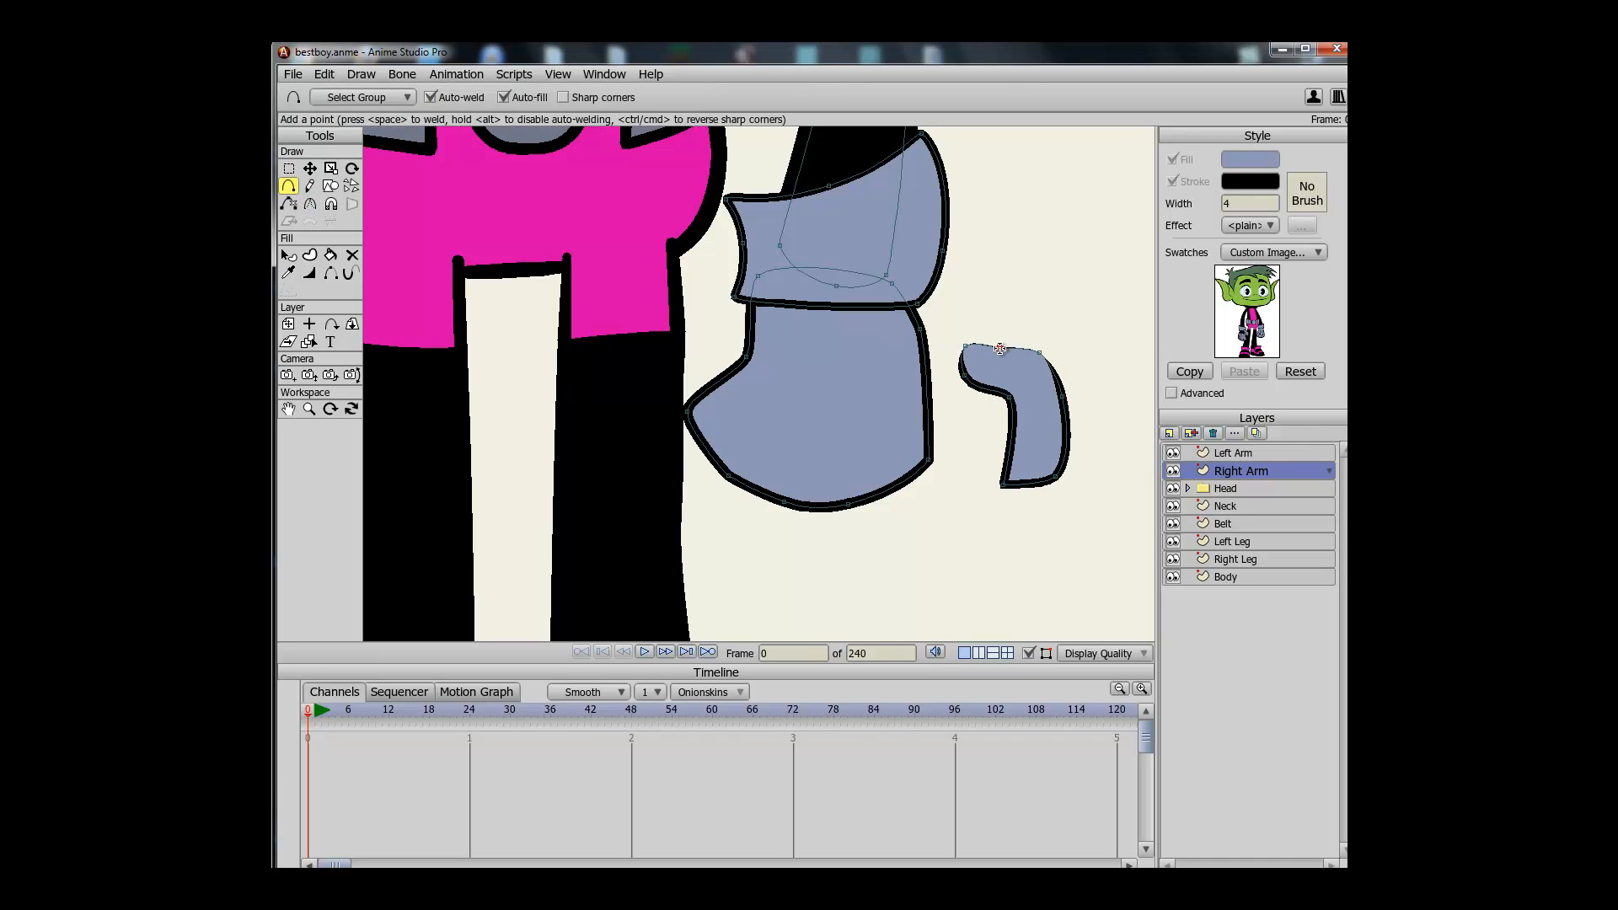
# Hide the stroke along the closing edge at the top of the thumb shape
pyautogui.scroll(8, 1003, 350)
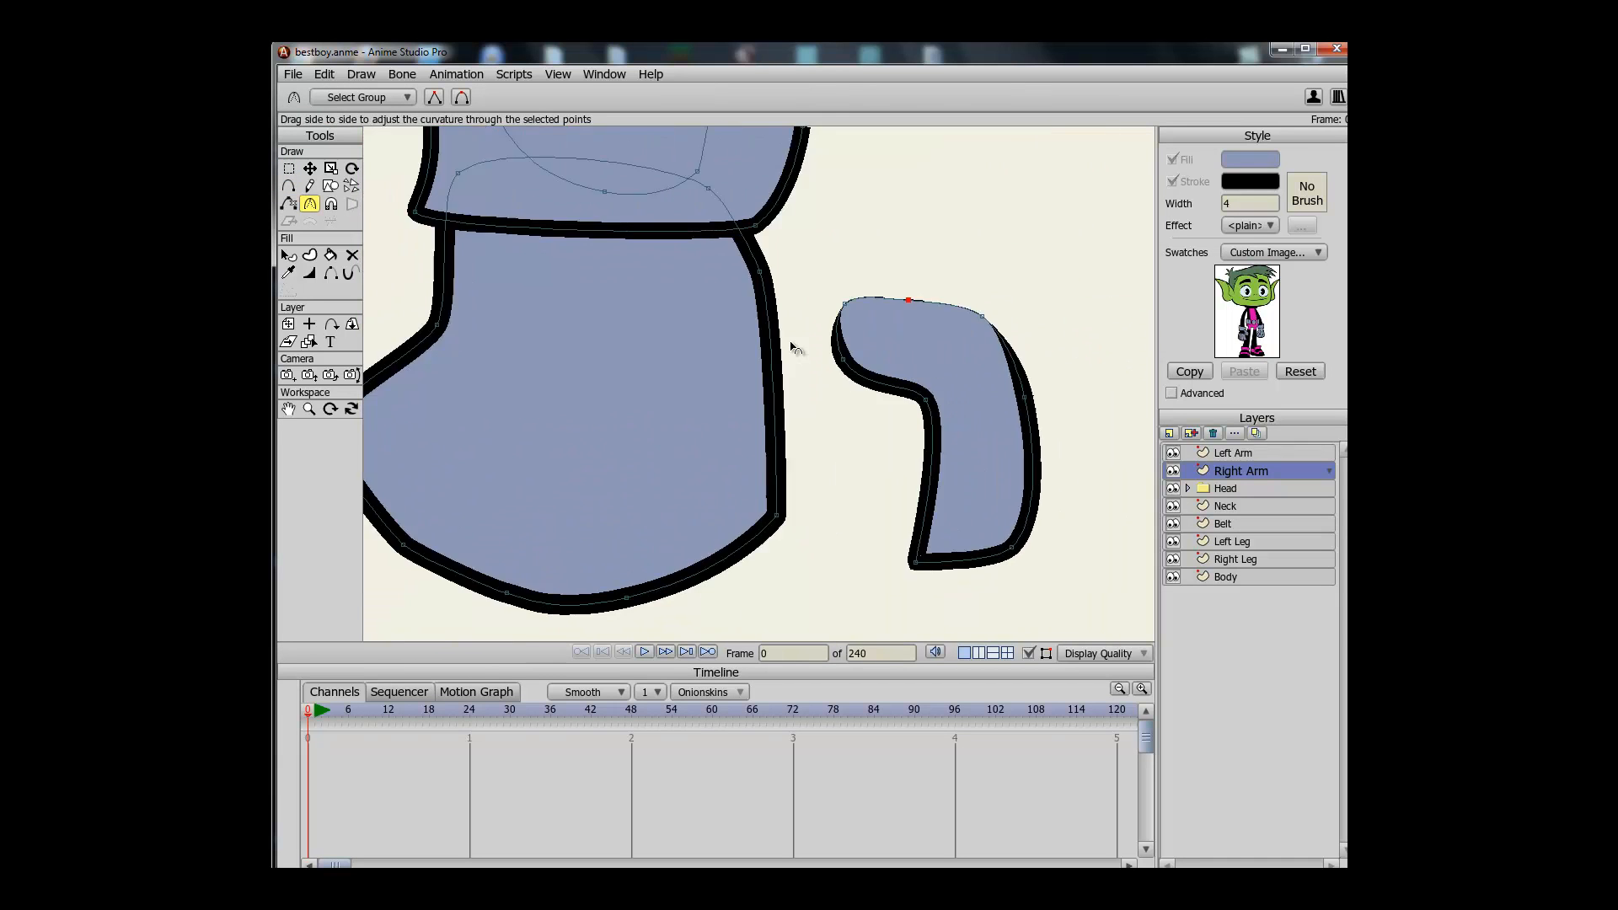
pyautogui.press('h')
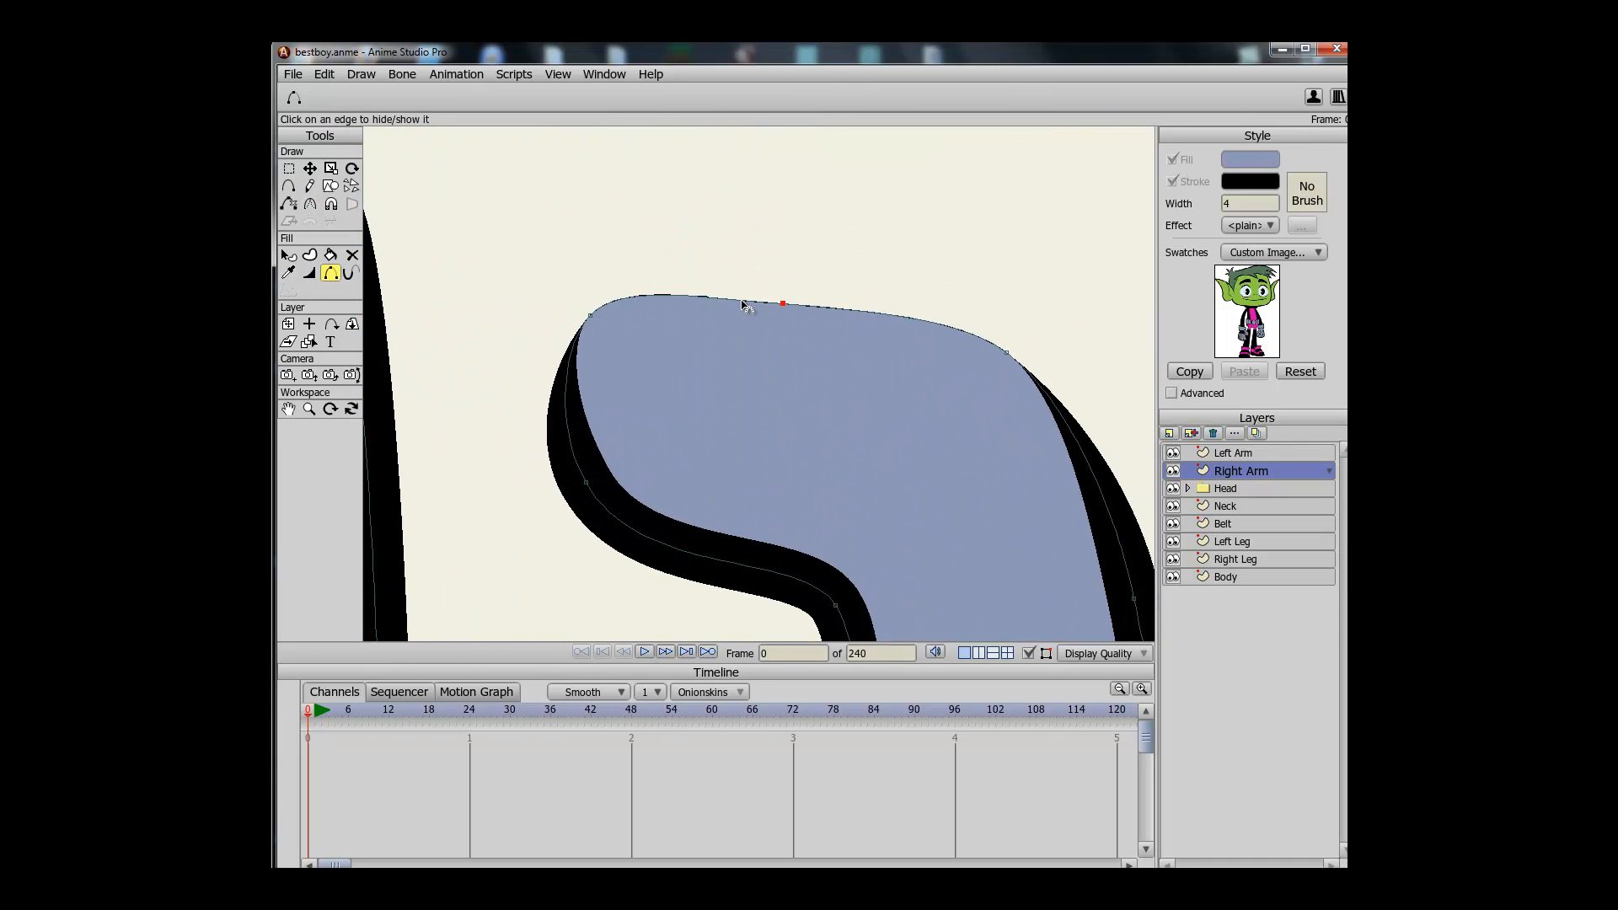
pyautogui.scroll(-5, 867, 329)
pyautogui.scroll(3, 832, 408)
# Move the filled thumb back onto the right hand and rotate it slightly to fit
pyautogui.press('t')
pyautogui.moveTo(810, 412); pyautogui.dragTo(595, 402)
pyautogui.moveTo(830, 452); pyautogui.dragTo(912, 402)
pyautogui.press('r')
pyautogui.moveTo(815, 407)
pyautogui.mouseDown()
pyautogui.moveTo(818, 387)
pyautogui.moveTo(875, 389)
pyautogui.moveTo(811, 408)
pyautogui.moveTo(841, 416)
pyautogui.moveTo(810, 387)
pyautogui.mouseUp()
pyautogui.press('t')
pyautogui.press('g')
pyautogui.press('Return')
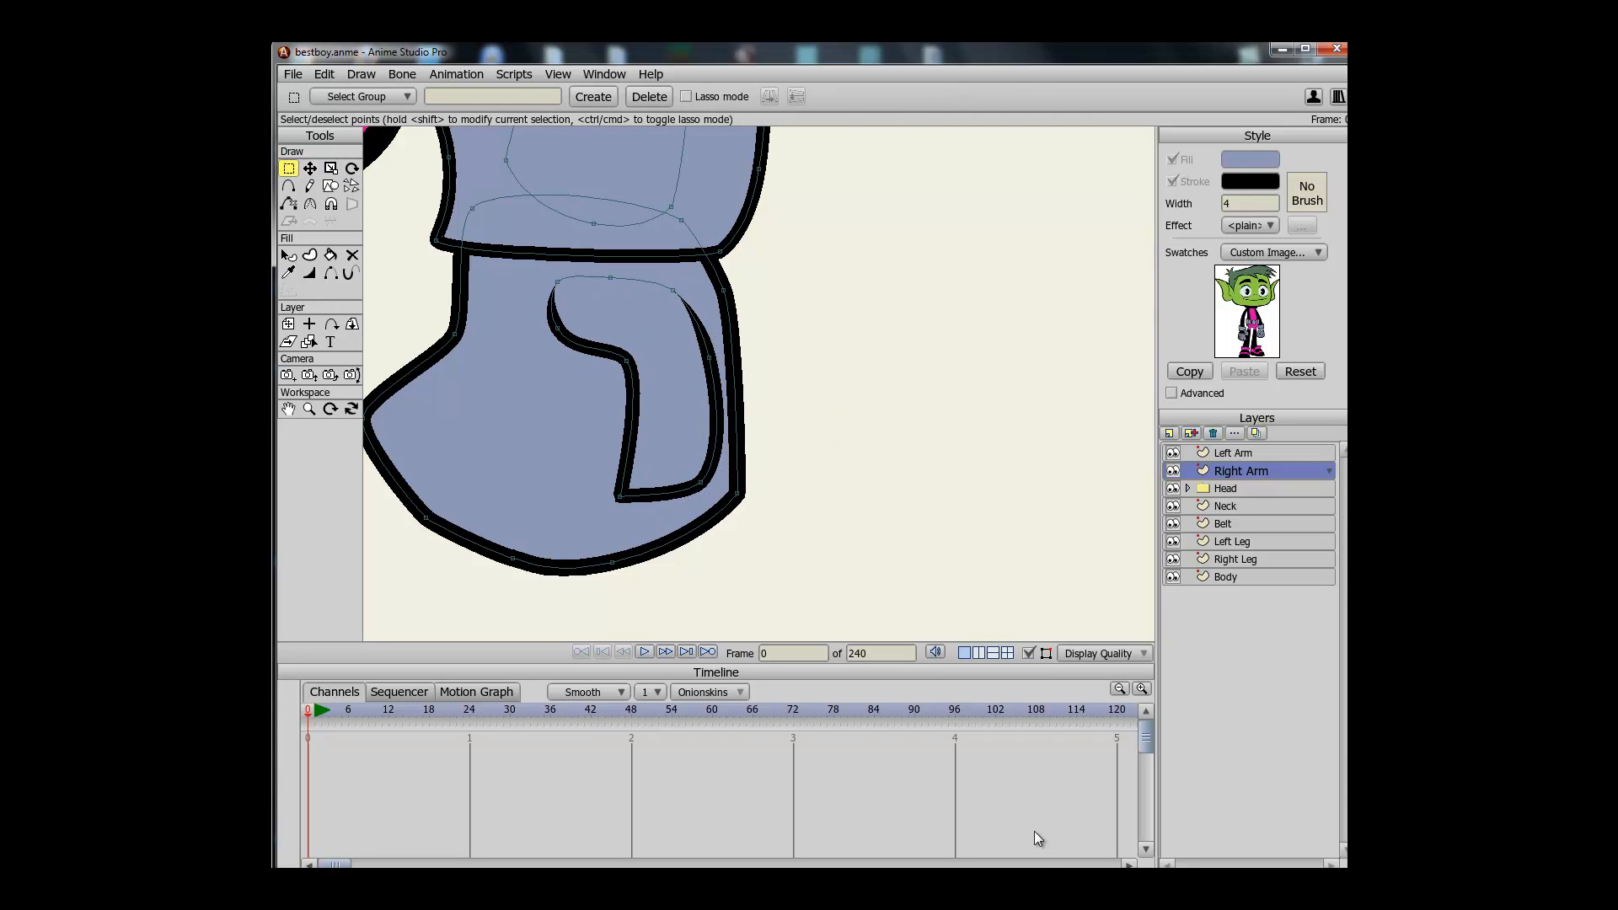
# Draw two finger lines from the hand's lower edge up into the palm, the second with a bend point
pyautogui.click(1062, 867)
pyautogui.moveTo(905, 574); pyautogui.dragTo(949, 553)
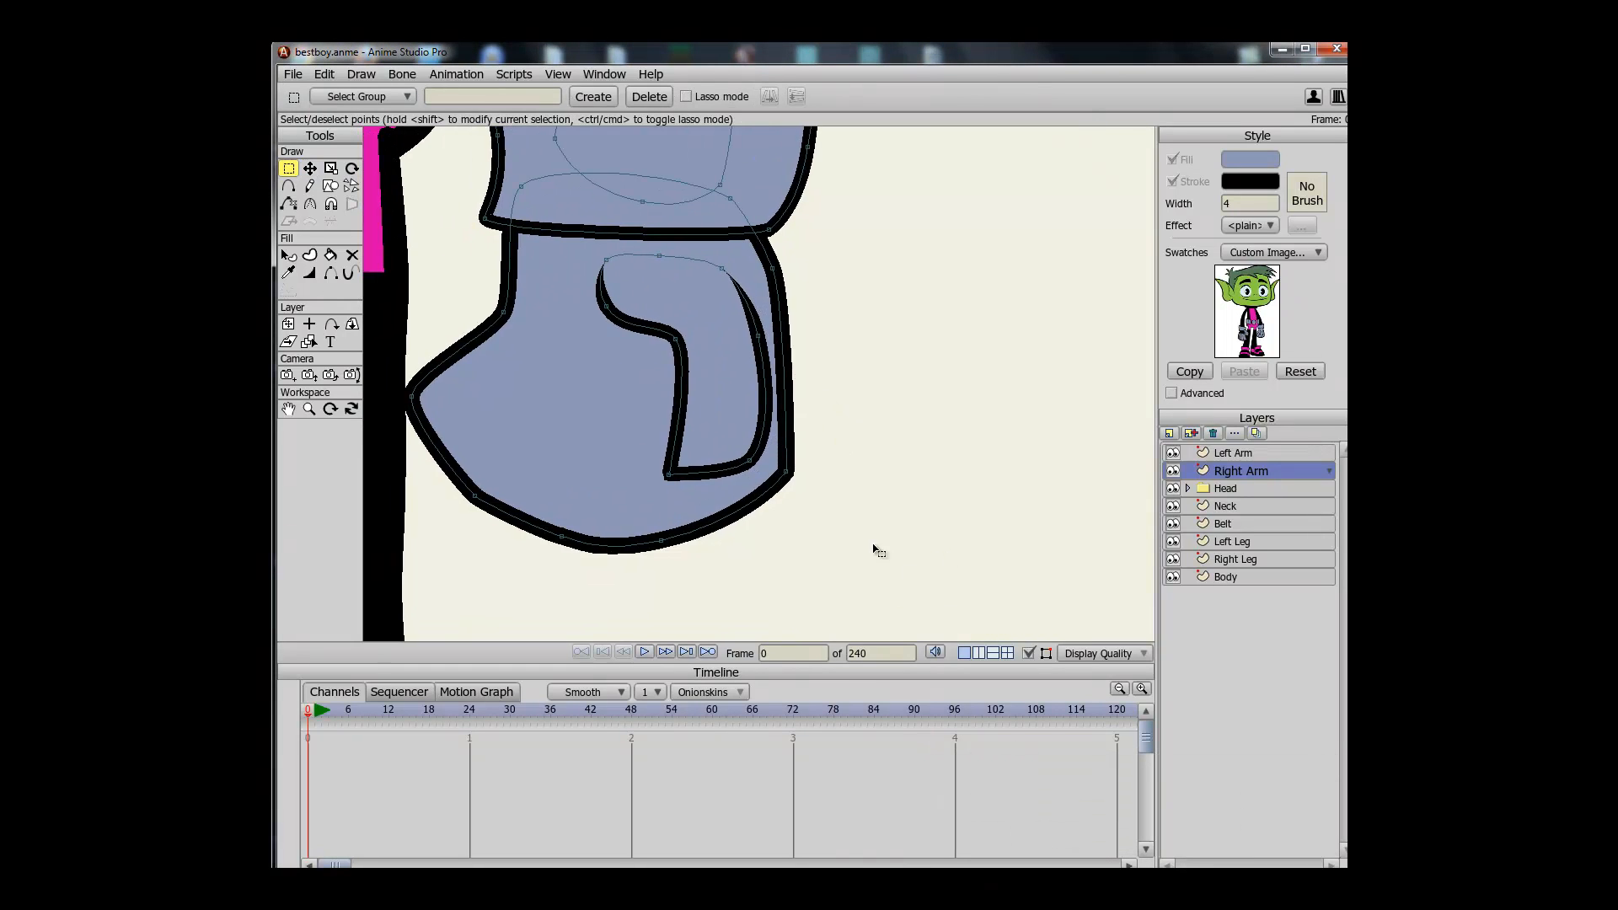
pyautogui.moveTo(804, 547); pyautogui.dragTo(933, 546)
pyautogui.moveTo(833, 555); pyautogui.dragTo(925, 572)
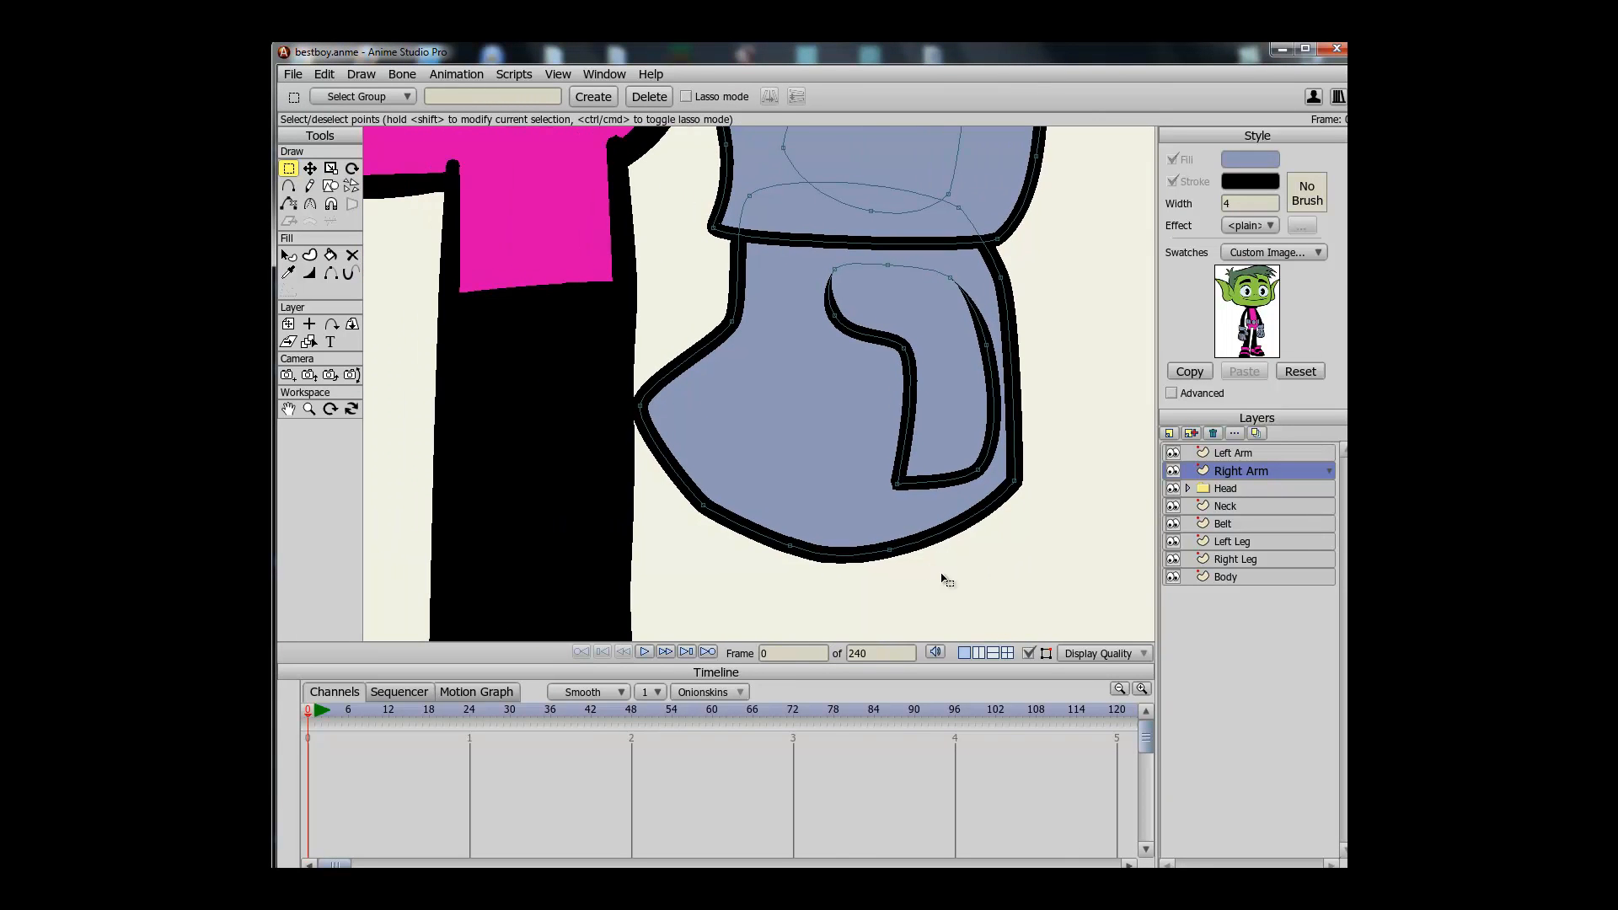
pyautogui.press('a')
pyautogui.moveTo(773, 444); pyautogui.dragTo(798, 393)
pyautogui.moveTo(794, 544); pyautogui.dragTo(844, 359)
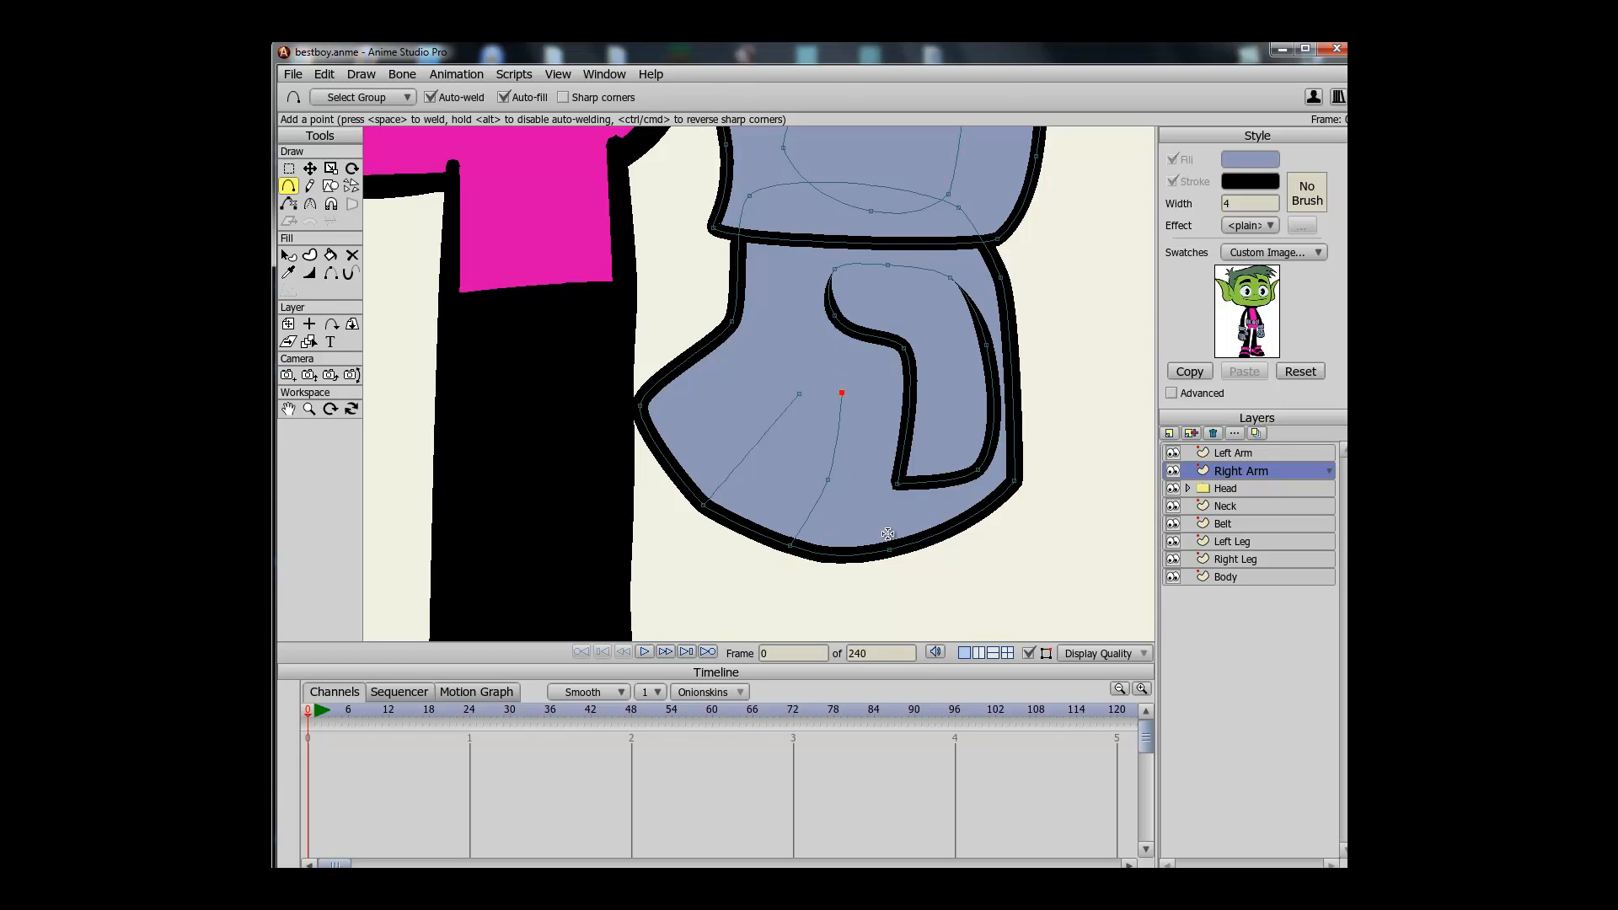
# Move the thumb aside and draw a short third finger line up from the hand's lower edge
pyautogui.press('t')
pyautogui.moveTo(932, 418); pyautogui.dragTo(1134, 399)
pyautogui.press('a')
pyautogui.moveTo(890, 496); pyautogui.dragTo(907, 464)
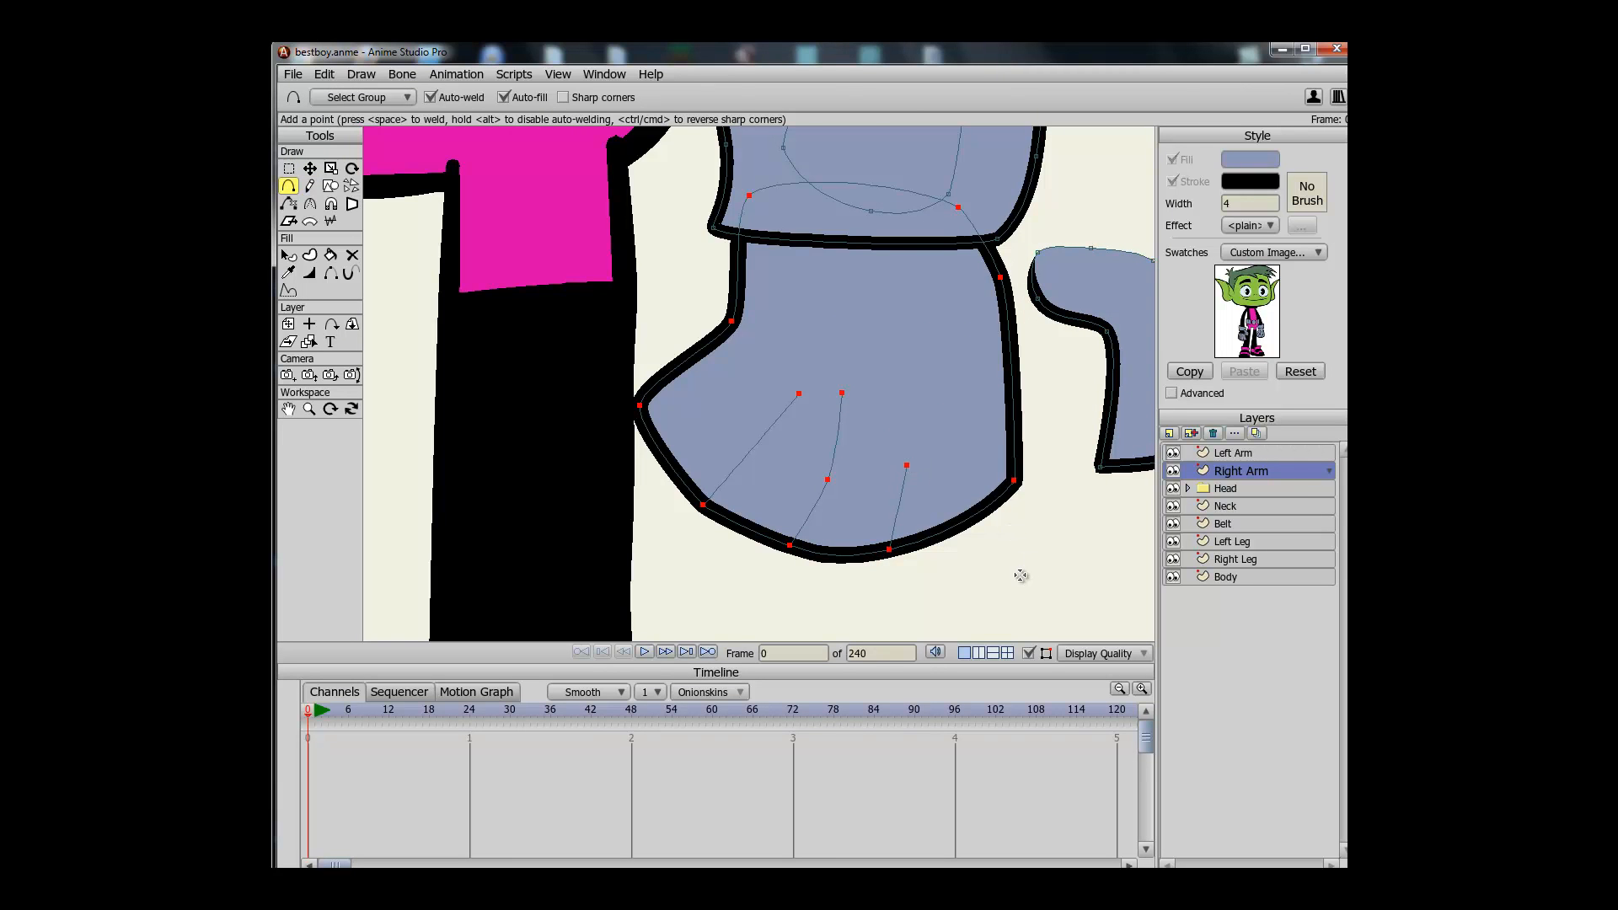
# Create a stroked, filled shape from the hand outline and its three finger lines
pyautogui.press('u')
pyautogui.press('space')
pyautogui.press('g')
# Add a bend point to the hand's first finger line, reshape its tip, and thin the first two finger lines with Line Width
pyautogui.press('t')
pyautogui.press('w')
pyautogui.moveTo(840, 482); pyautogui.dragTo(822, 480)
pyautogui.moveTo(844, 392); pyautogui.dragTo(770, 366)
pyautogui.press('a')
pyautogui.press('t')
pyautogui.moveTo(749, 420); pyautogui.dragTo(756, 430)
pyautogui.press('w')
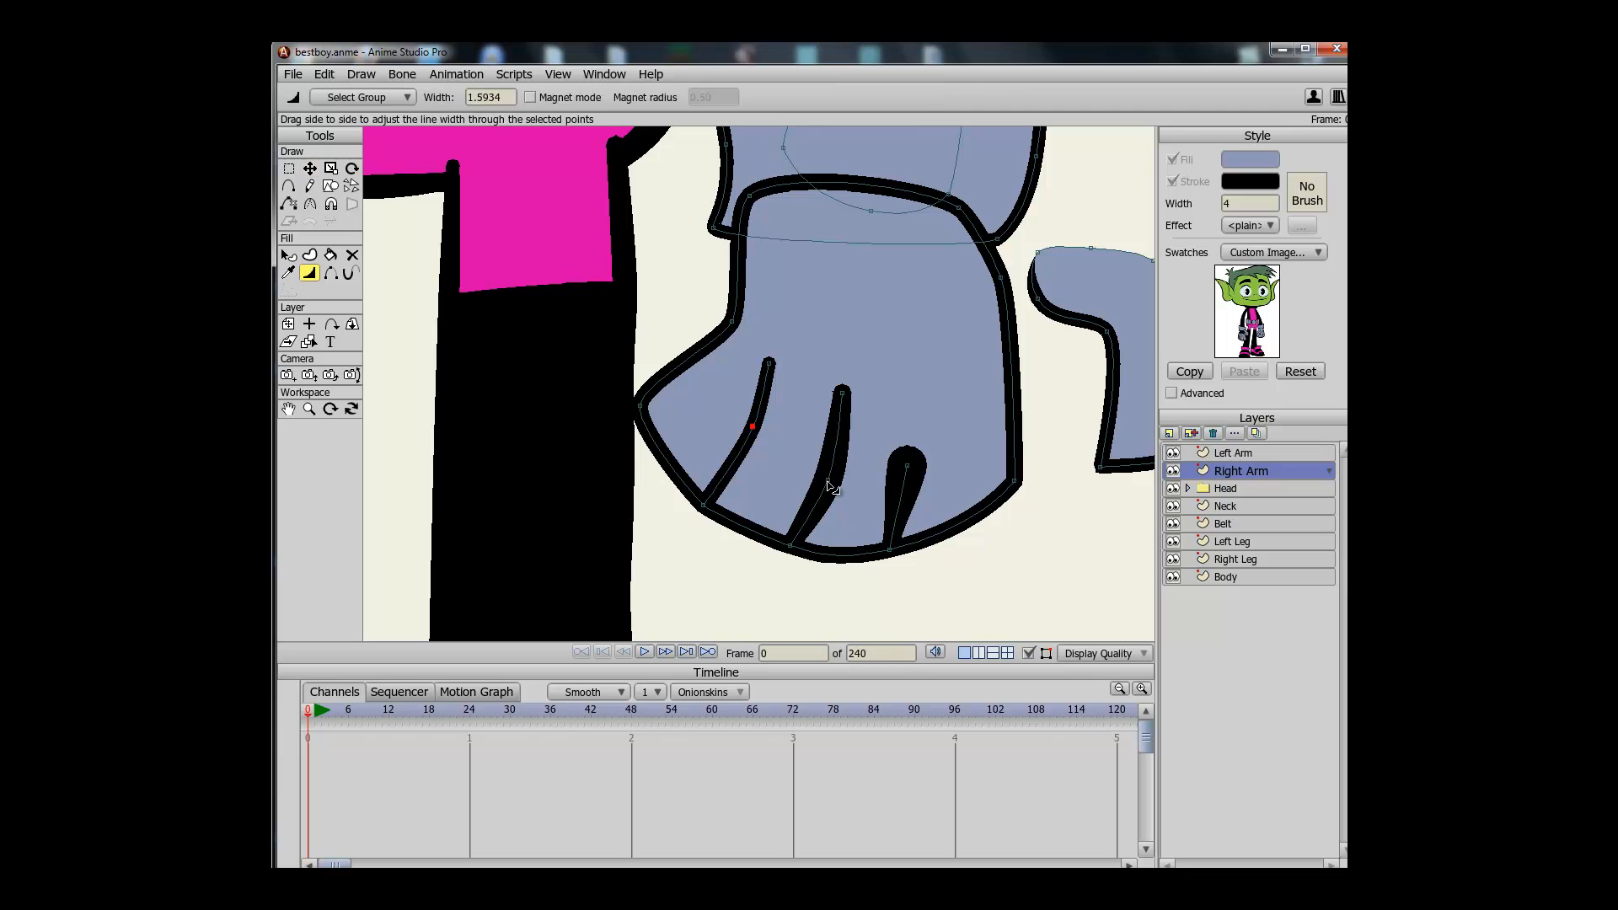
pyautogui.moveTo(828, 481)
pyautogui.mouseDown()
pyautogui.moveTo(814, 470)
pyautogui.moveTo(819, 483)
pyautogui.mouseUp()
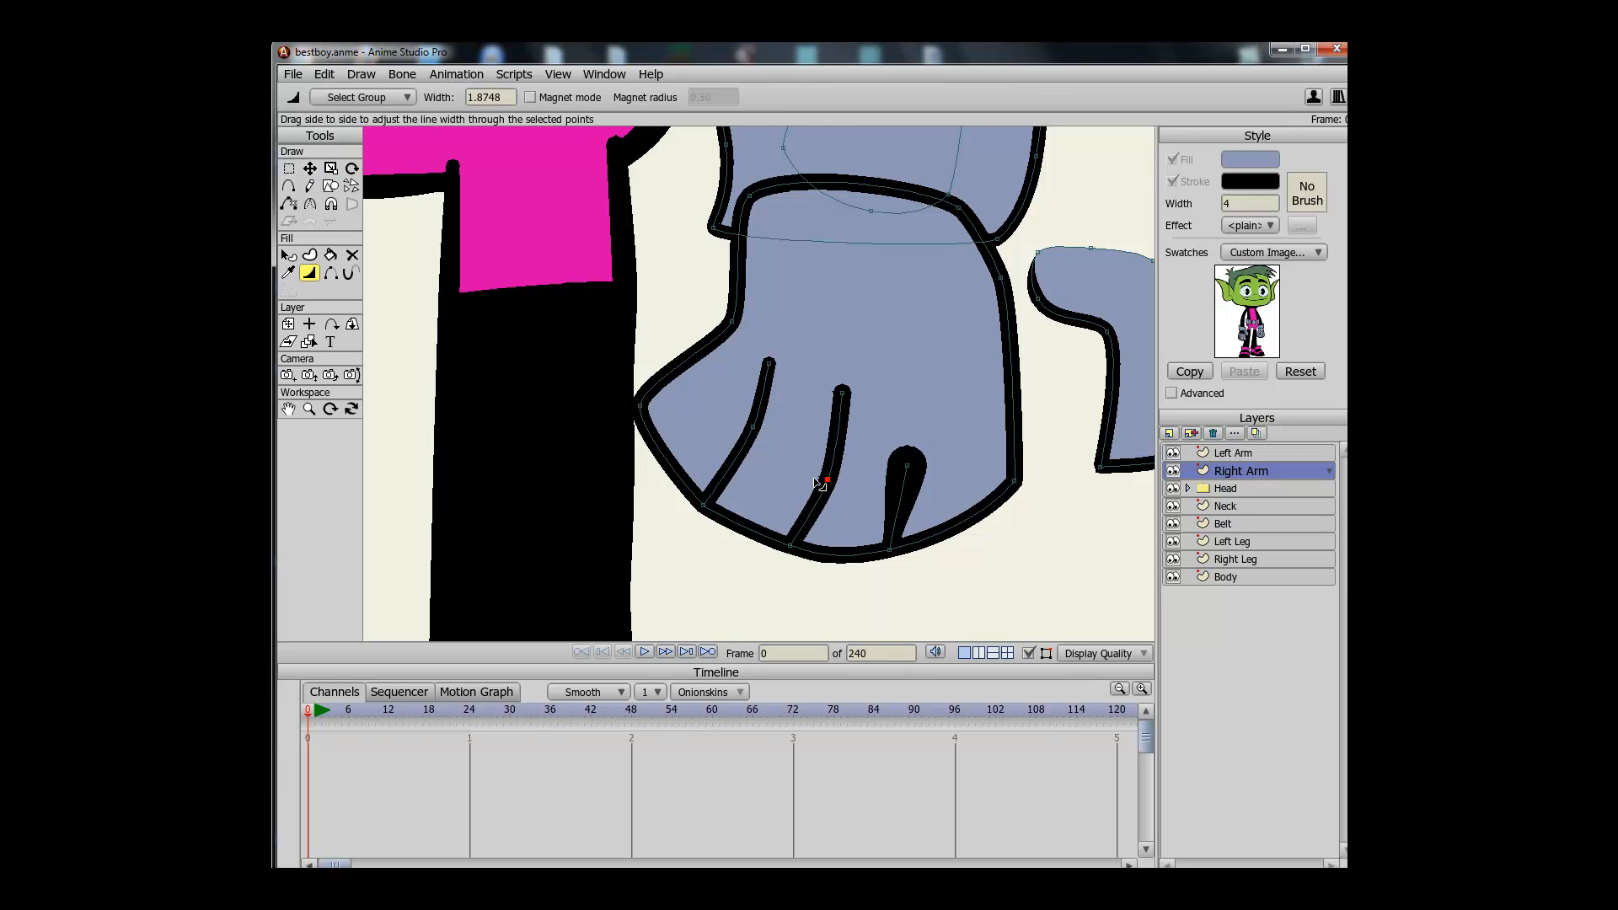
pyautogui.press('t')
pyautogui.moveTo(851, 398); pyautogui.dragTo(837, 397)
pyautogui.hotkey('ctrl', 'z')
pyautogui.press('g')
pyautogui.click(846, 403)
pyautogui.scroll(-3, 846, 404)
pyautogui.doubleClick(853, 388)
pyautogui.press('w')
pyautogui.press('q')
pyautogui.click(851, 388)
pyautogui.press('g')
pyautogui.click(963, 501)
pyautogui.scroll(3, 922, 492)
pyautogui.hotkey('ctrl', 'z')
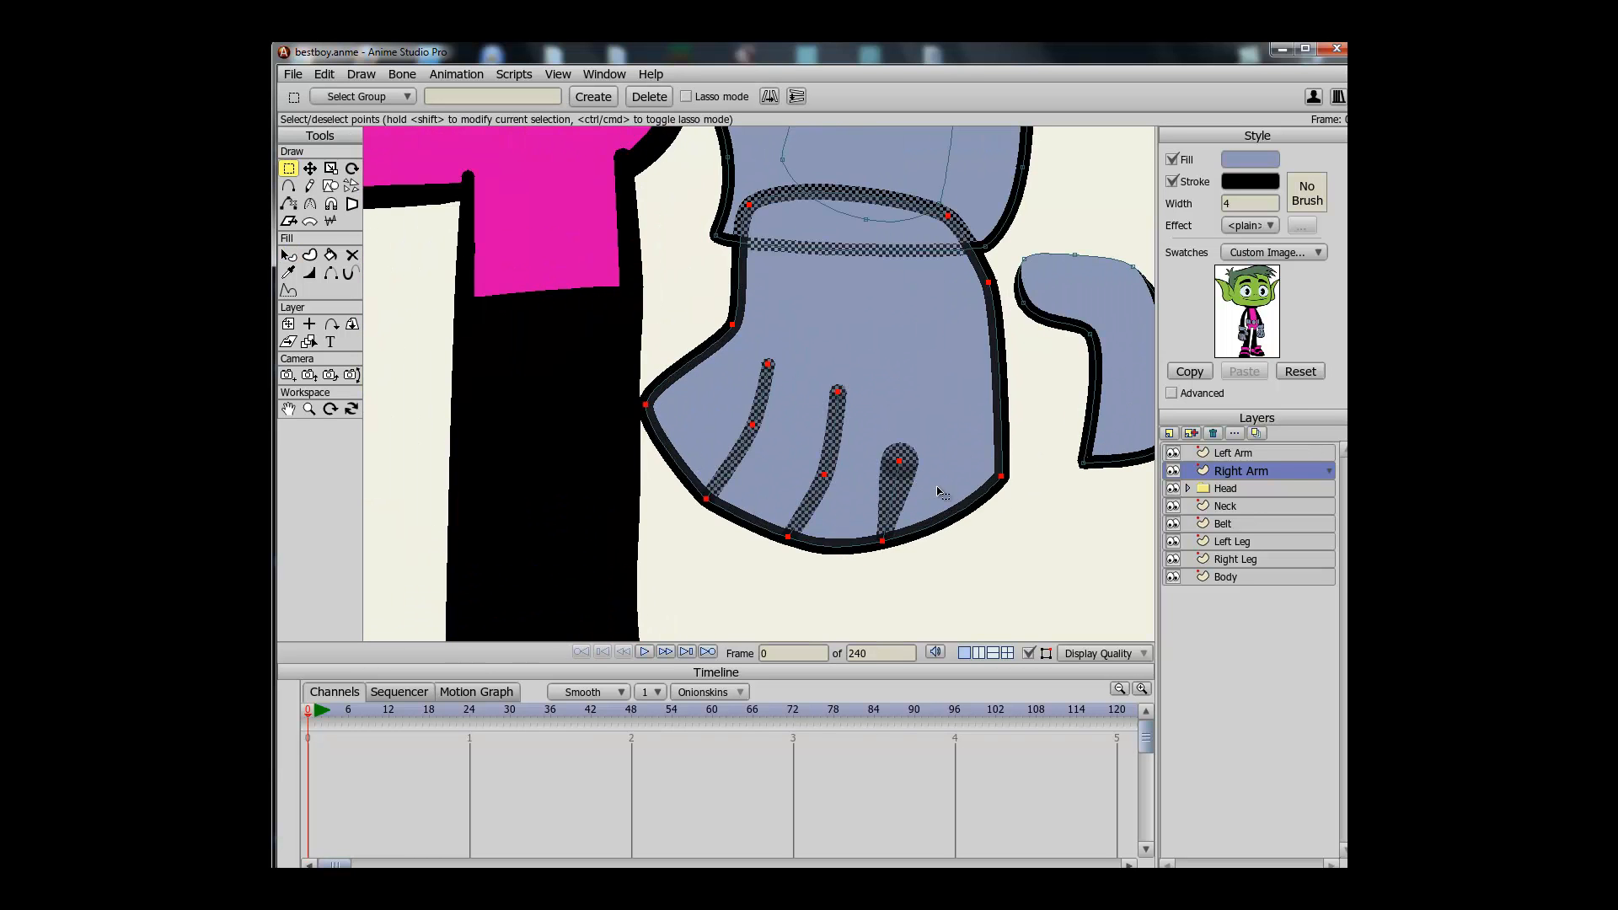
# Select the right glove's cuff shape and raise it in front of the hand
pyautogui.scroll(-3, 1005, 530)
pyautogui.click(1006, 529)
pyautogui.press('q')
pyautogui.click(885, 264)
pyautogui.press('Up')
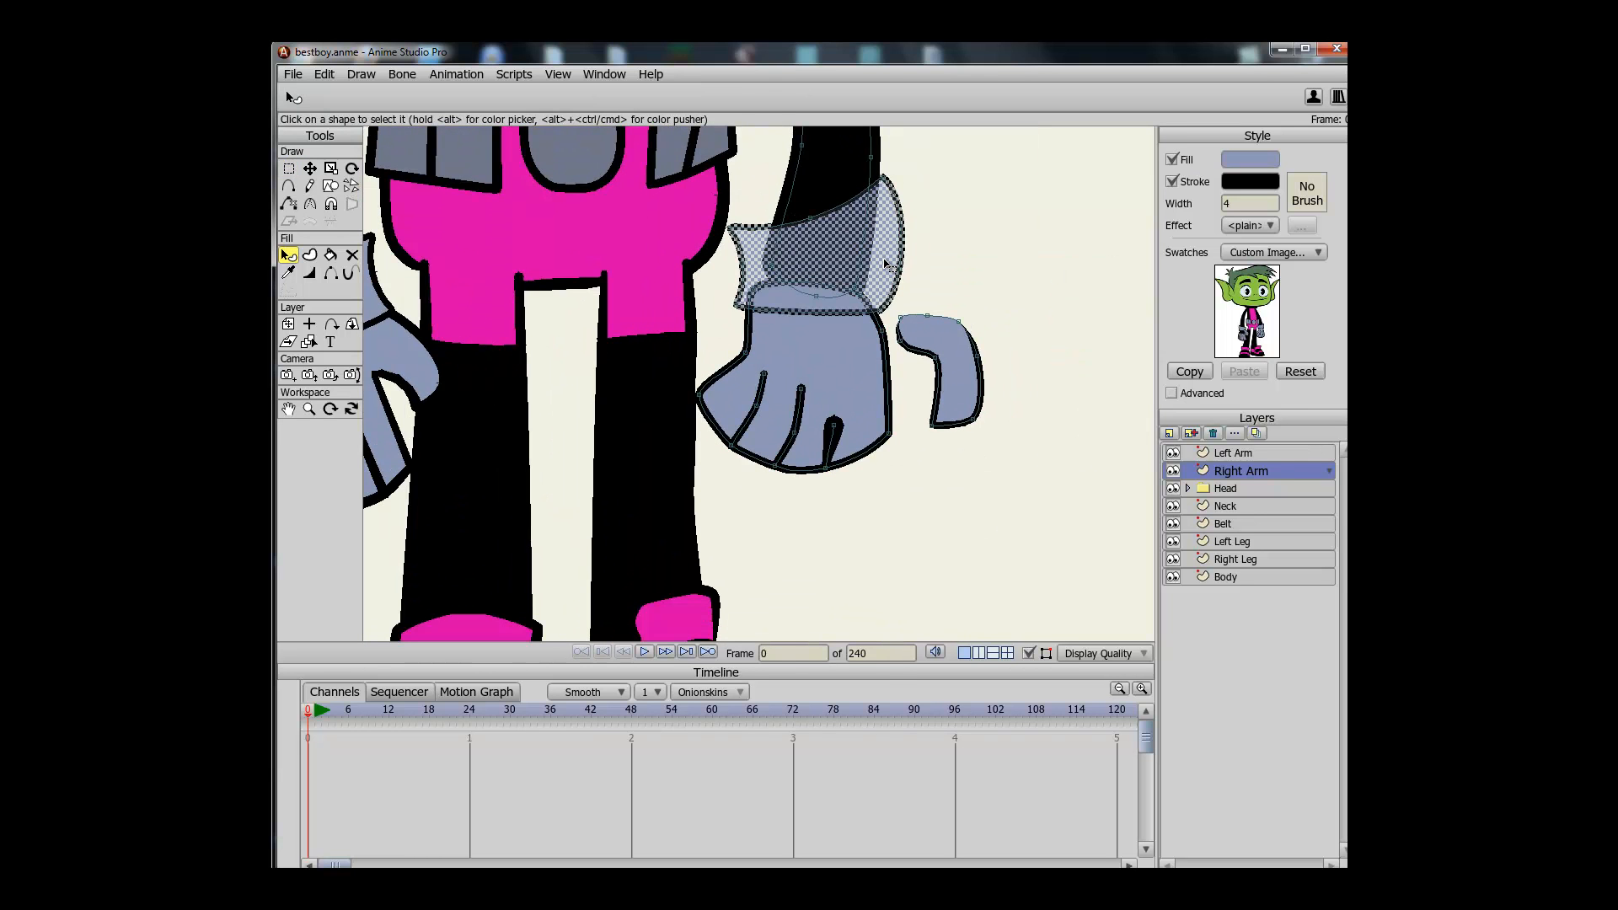
# Thin the tip of the short third finger line so it matches the other finger lines
pyautogui.press('g')
pyautogui.click(953, 278)
pyautogui.scroll(4, 948, 284)
pyautogui.press('w')
pyautogui.moveTo(900, 463); pyautogui.dragTo(881, 474)
pyautogui.scroll(-6, 978, 480)
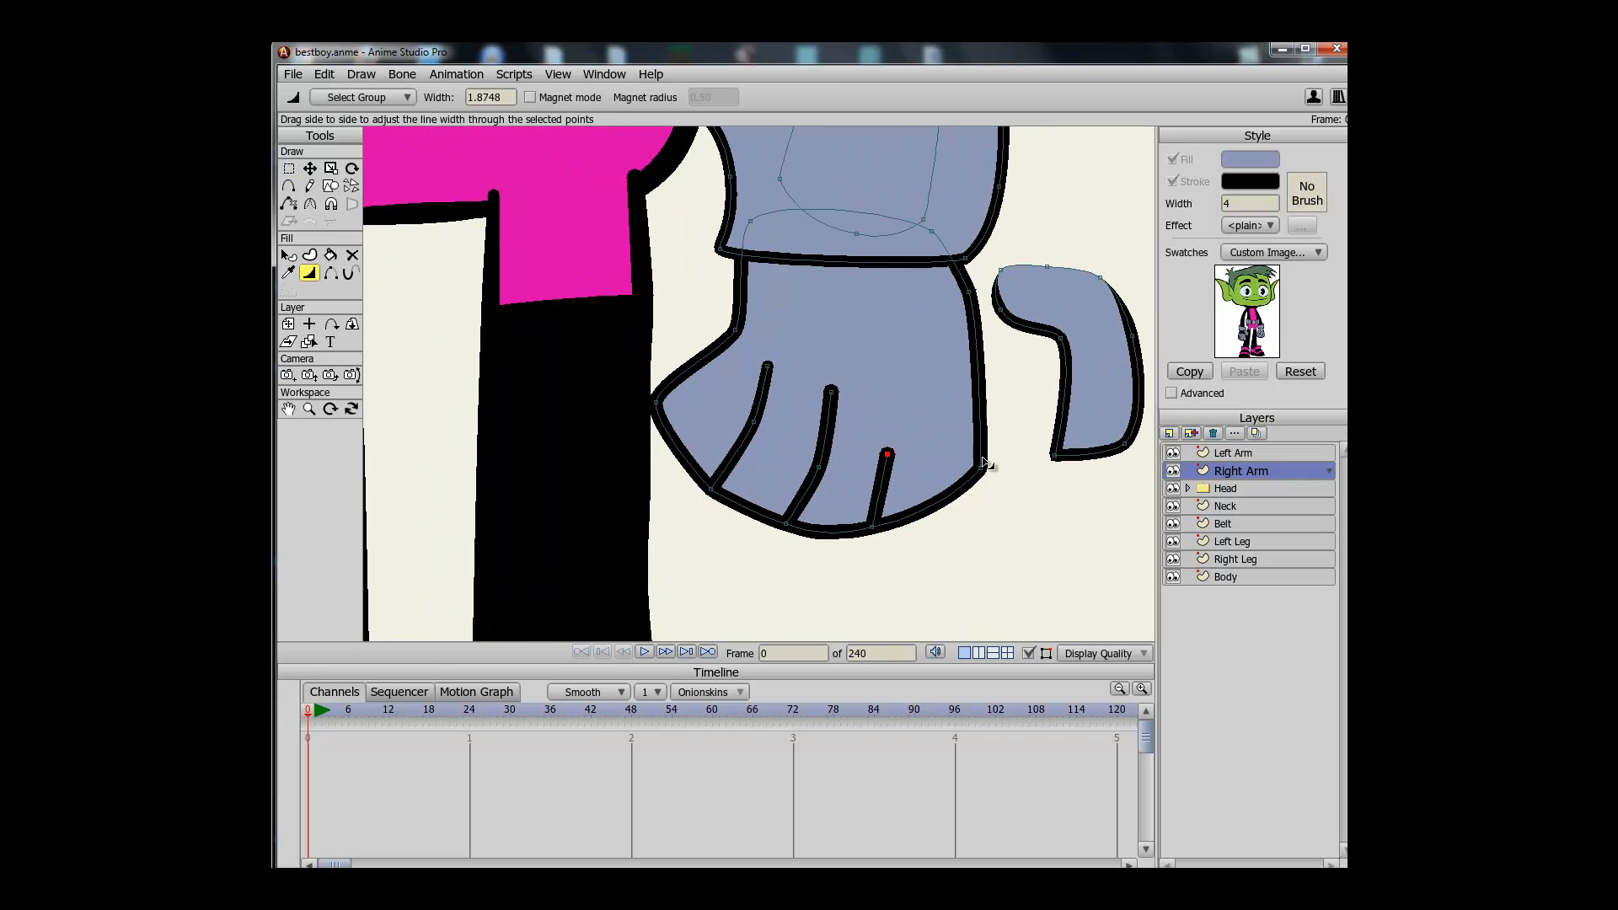
# Select the detached thumb and move it back onto the right hand's palm
pyautogui.press('g')
pyautogui.press('t')
pyautogui.moveTo(929, 388); pyautogui.dragTo(958, 415)
pyautogui.press('q')
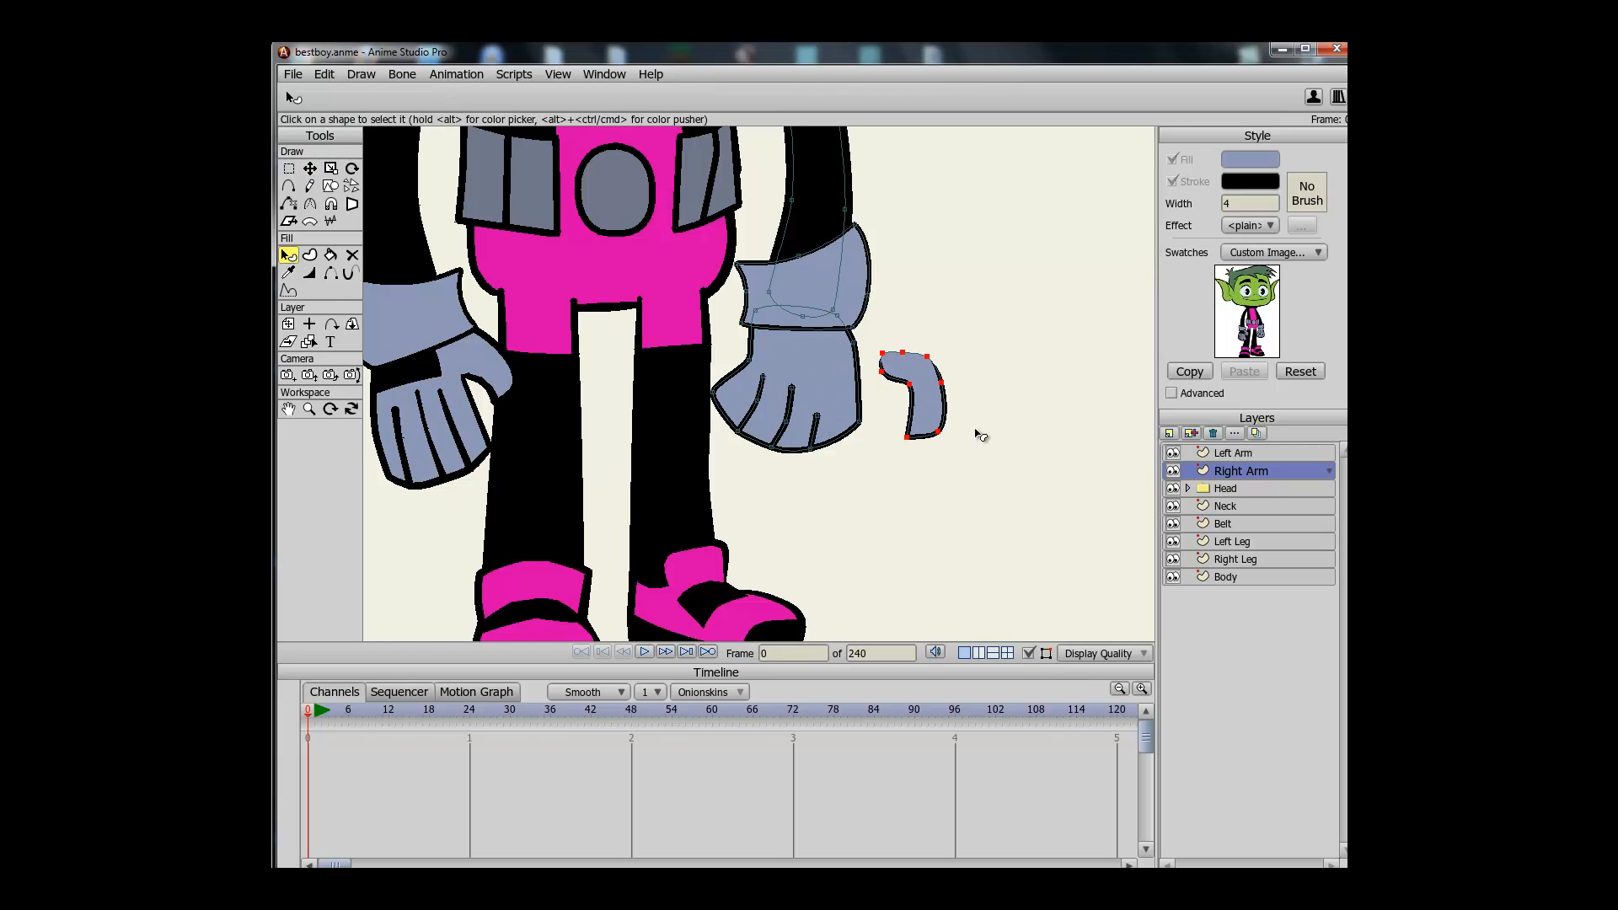
pyautogui.click(935, 409)
pyautogui.press('t')
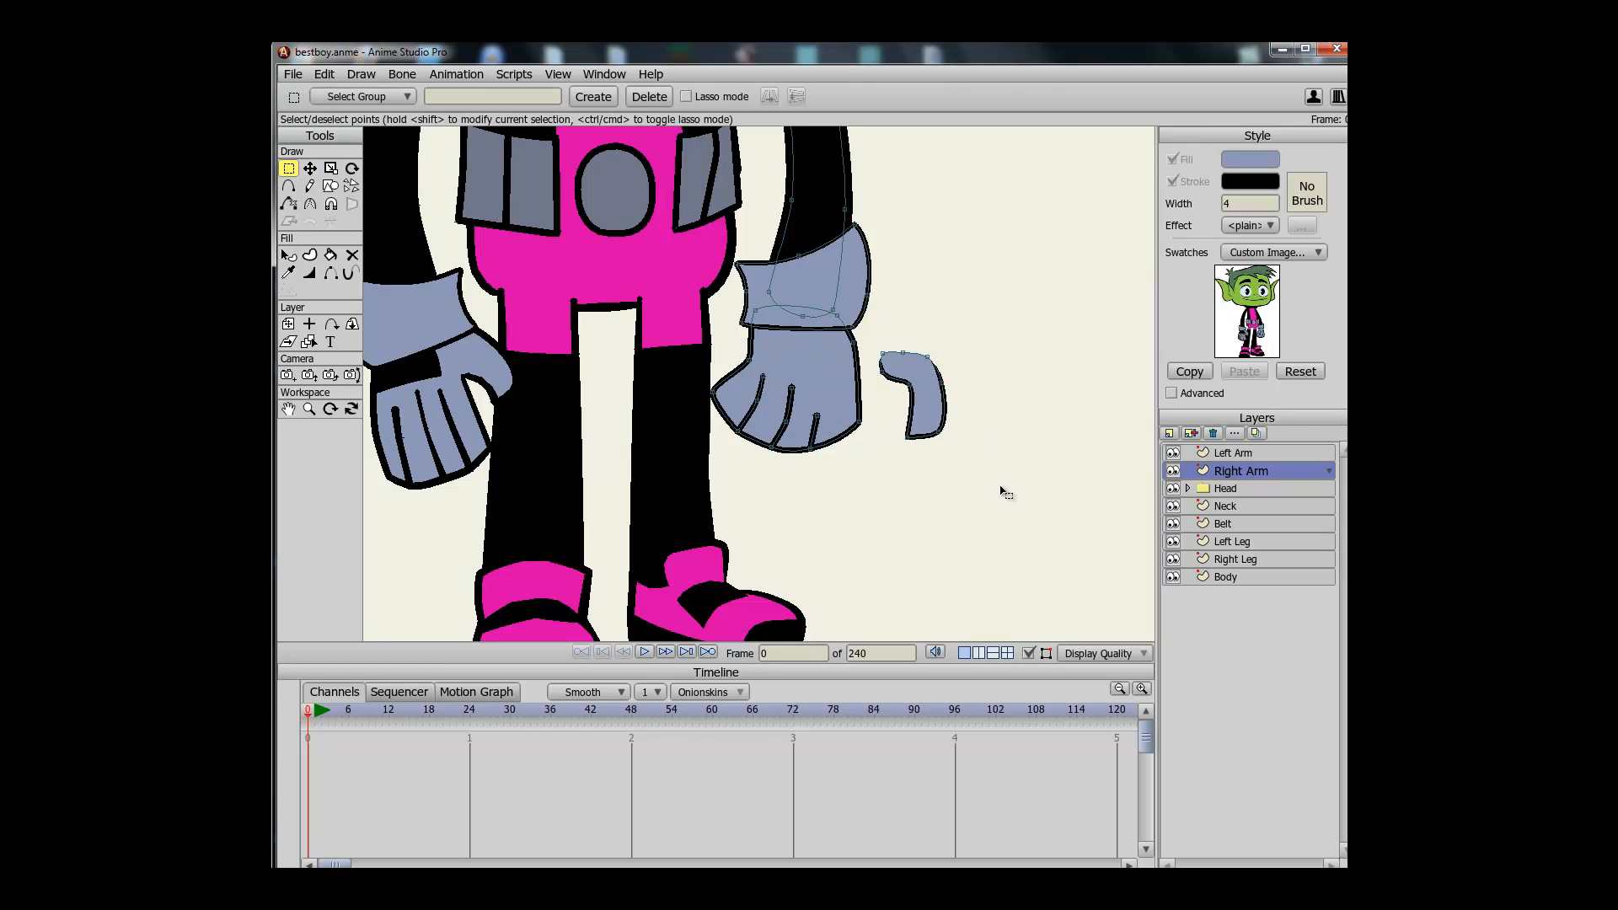
pyautogui.moveTo(937, 405); pyautogui.dragTo(654, 332)
# Sharpen the thumb's inner corner point with the Curvature tool
pyautogui.press('g')
pyautogui.click(869, 405)
pyautogui.scroll(3, 869, 404)
pyautogui.press('t')
pyautogui.press('c')
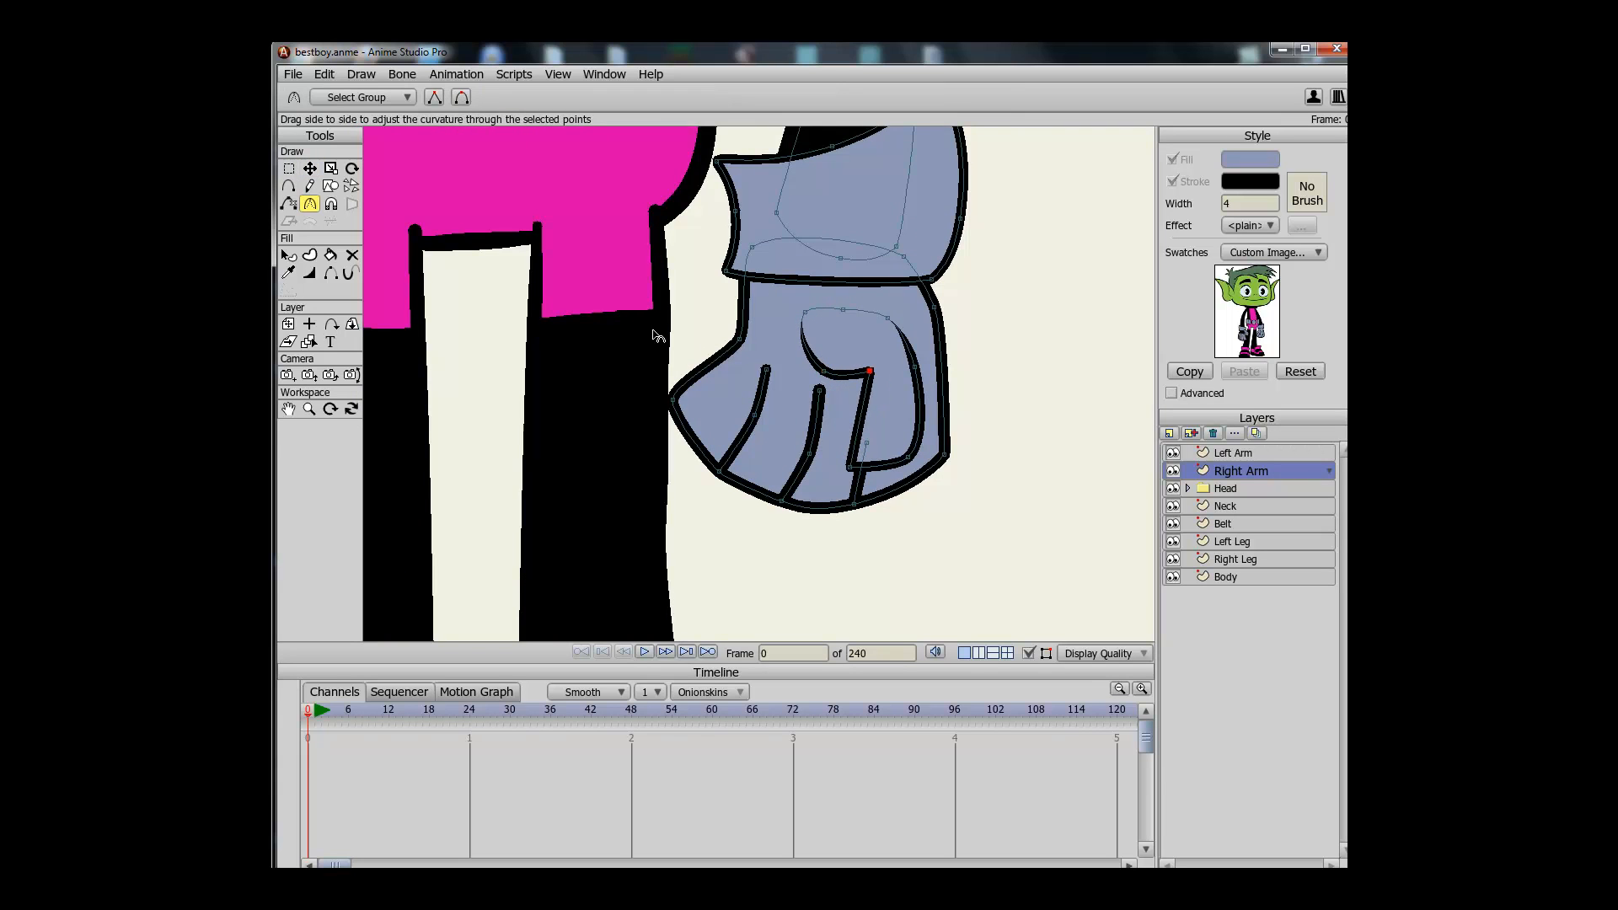
pyautogui.press('a')
pyautogui.press('t')
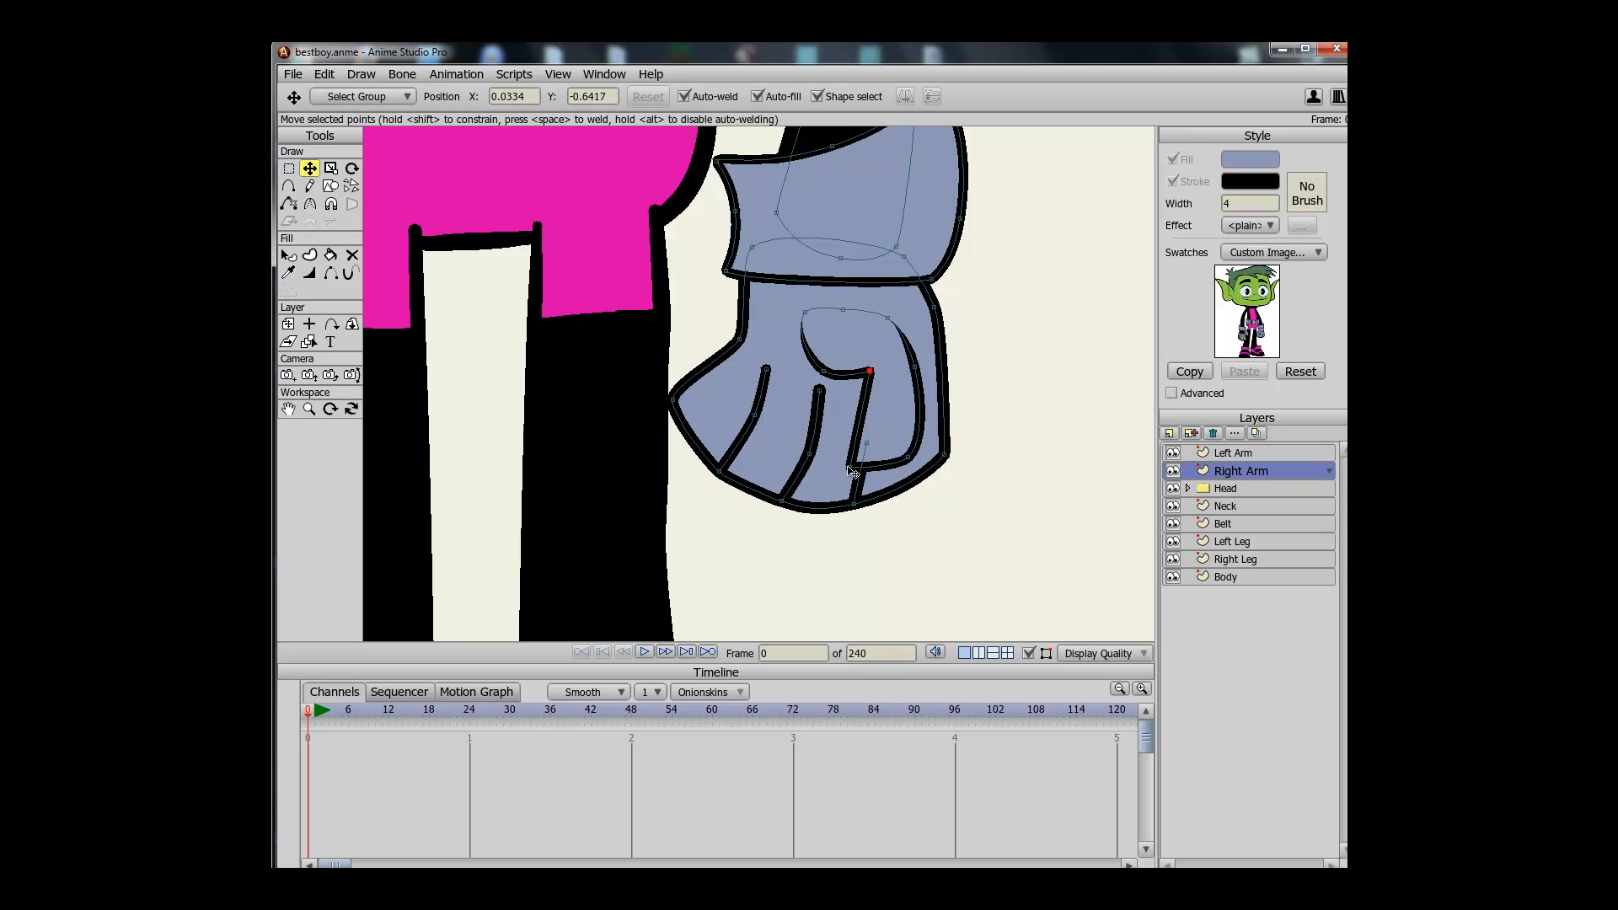
# Move the thumb's lower corner outward, round its upper part, and sharpen its lower outer corner
pyautogui.moveTo(849, 464); pyautogui.dragTo(837, 466)
pyautogui.moveTo(806, 318); pyautogui.dragTo(899, 318)
pyautogui.moveTo(908, 460); pyautogui.dragTo(734, 439)
pyautogui.hotkey('ctrl', 'z')
pyautogui.press('c')
pyautogui.moveTo(879, 455); pyautogui.dragTo(687, 451)
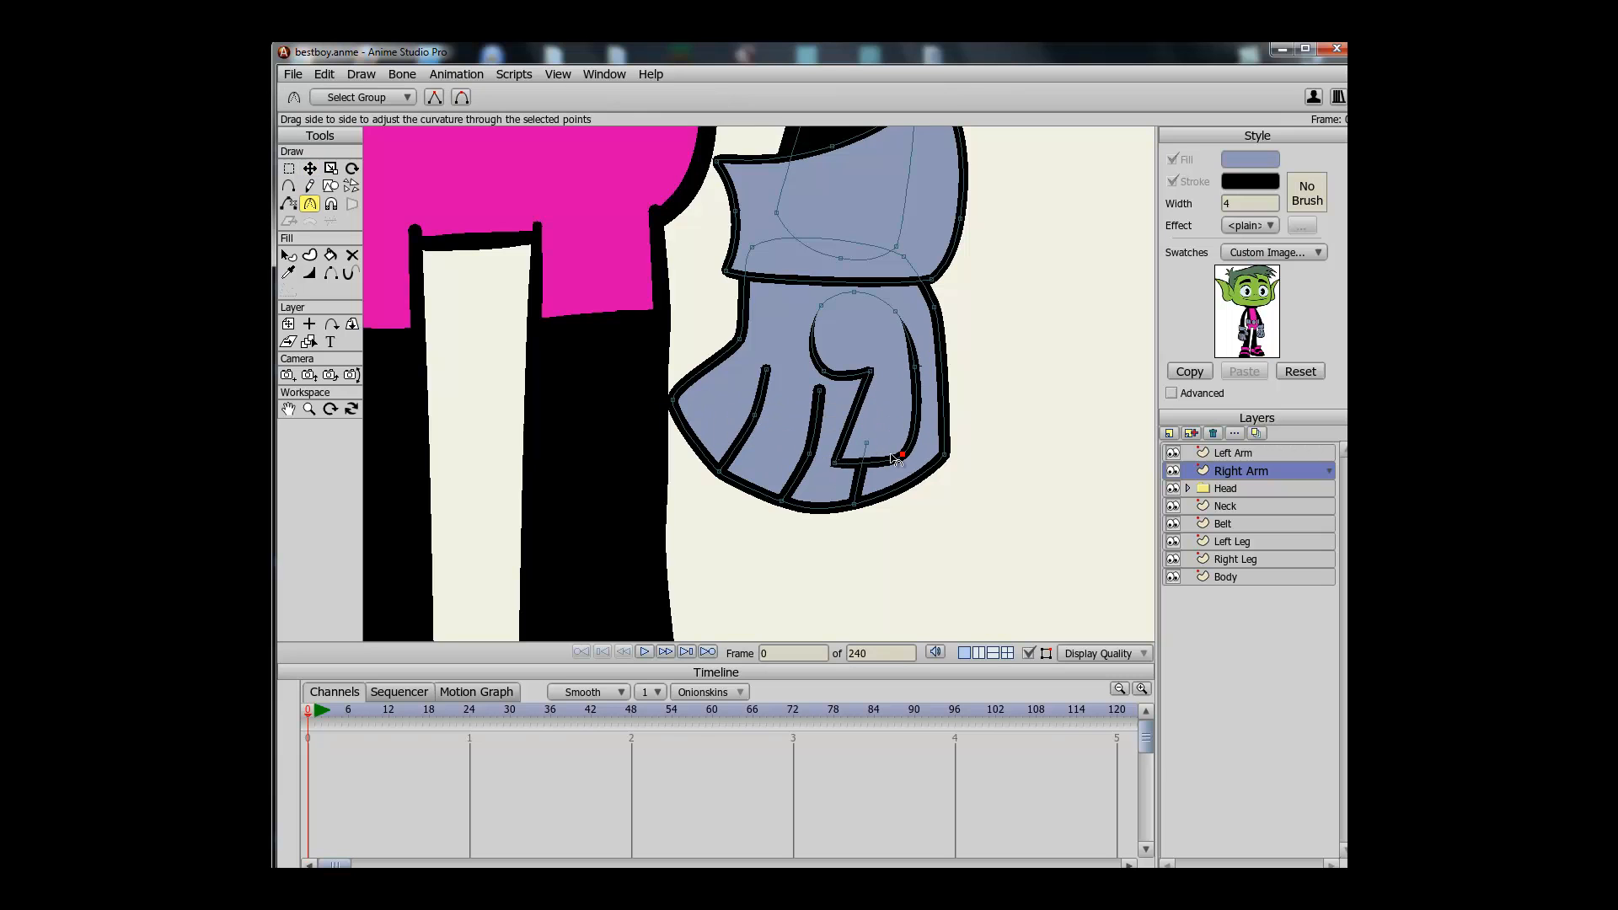
pyautogui.moveTo(529, 414); pyautogui.dragTo(524, 408)
# Add a point on the thumb's outer edge and shift the edge points to refine its curve
pyautogui.press('a')
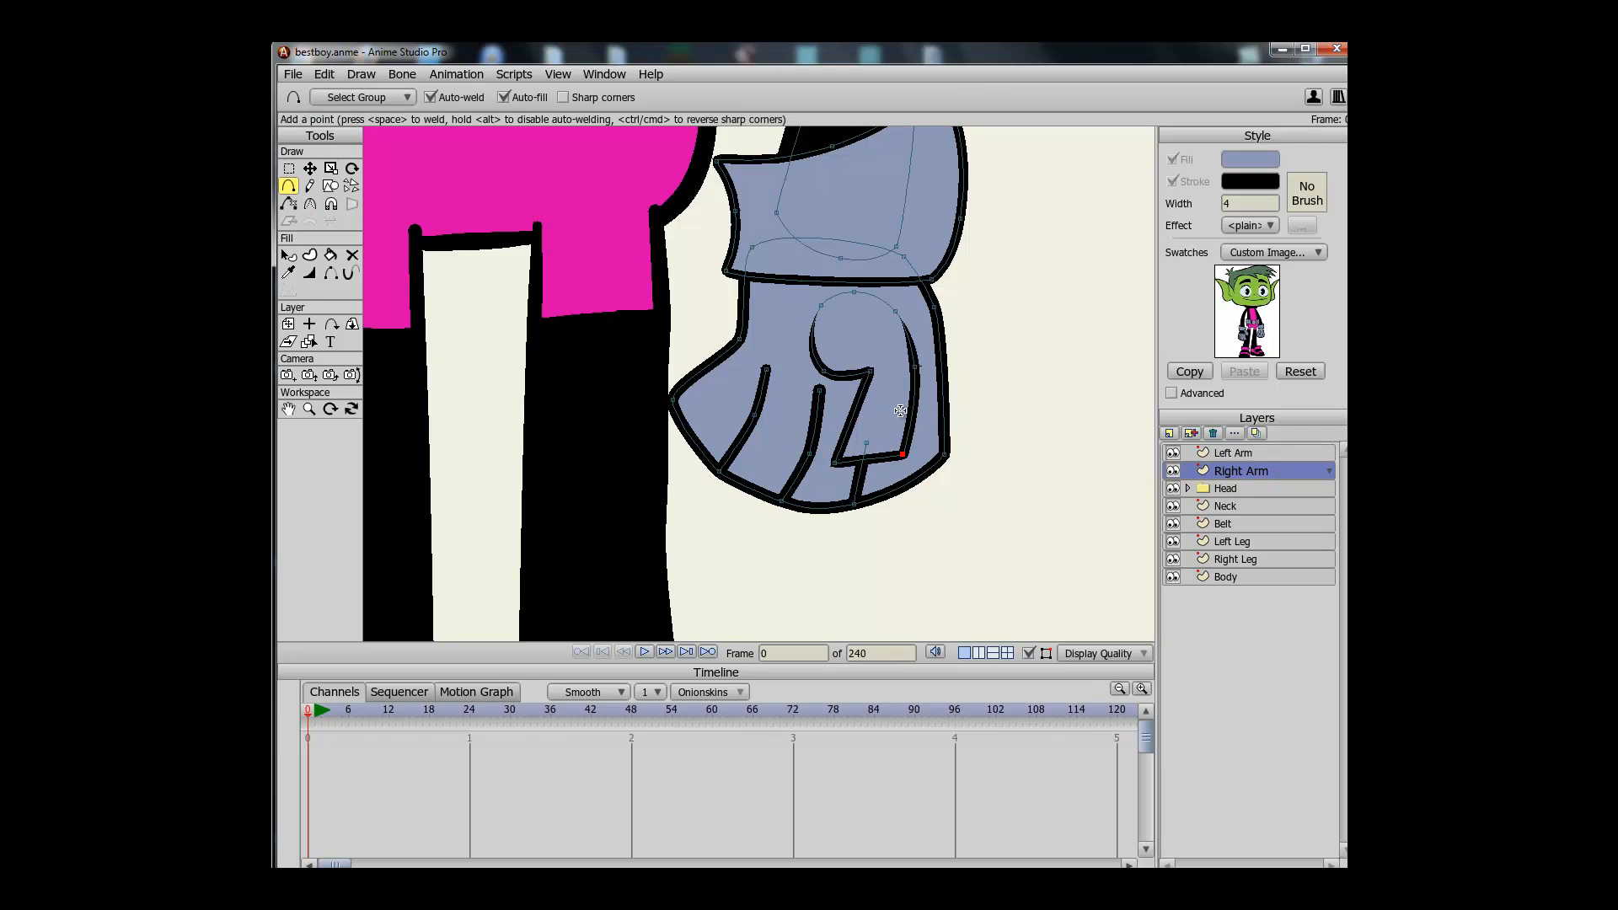
pyautogui.press('t')
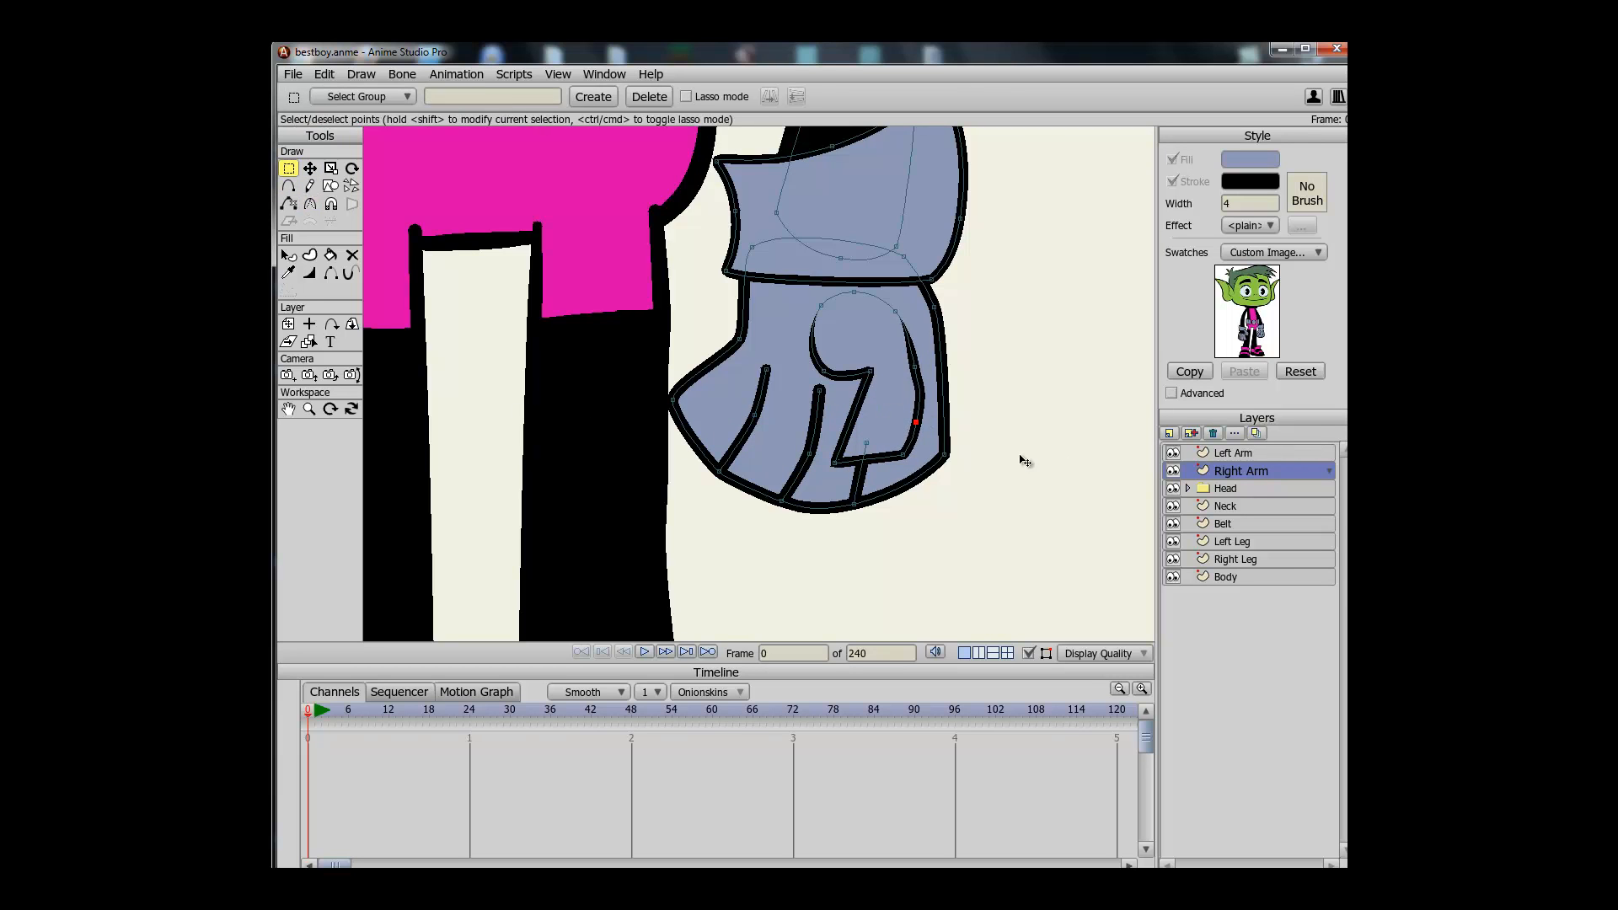
pyautogui.moveTo(910, 422); pyautogui.dragTo(909, 426)
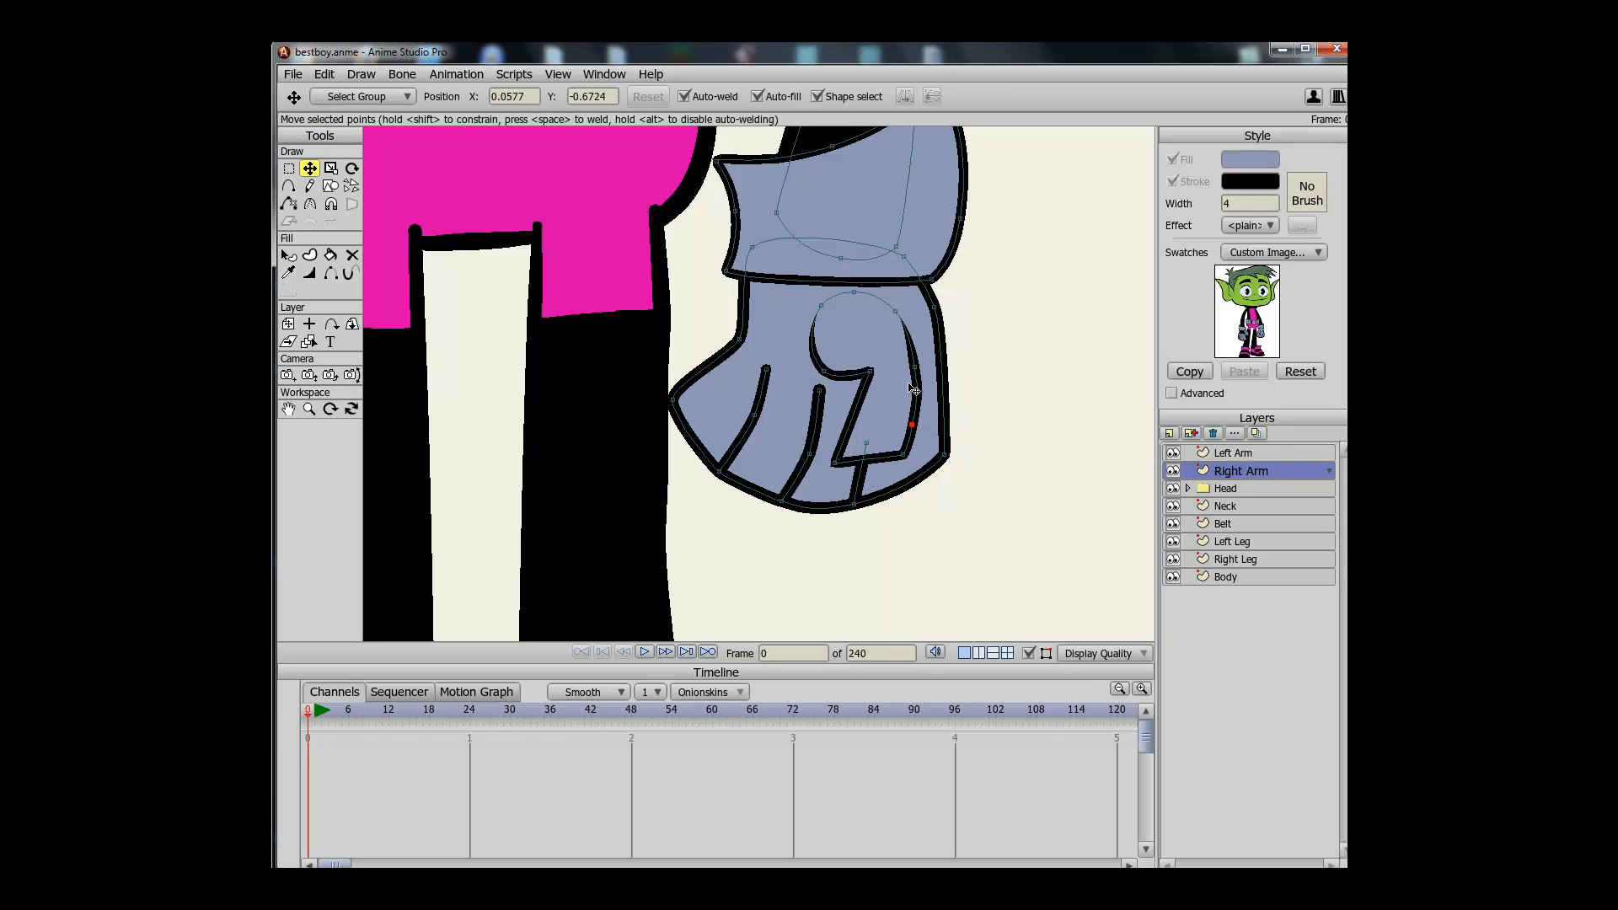
pyautogui.moveTo(920, 369); pyautogui.dragTo(920, 355)
pyautogui.press('e')
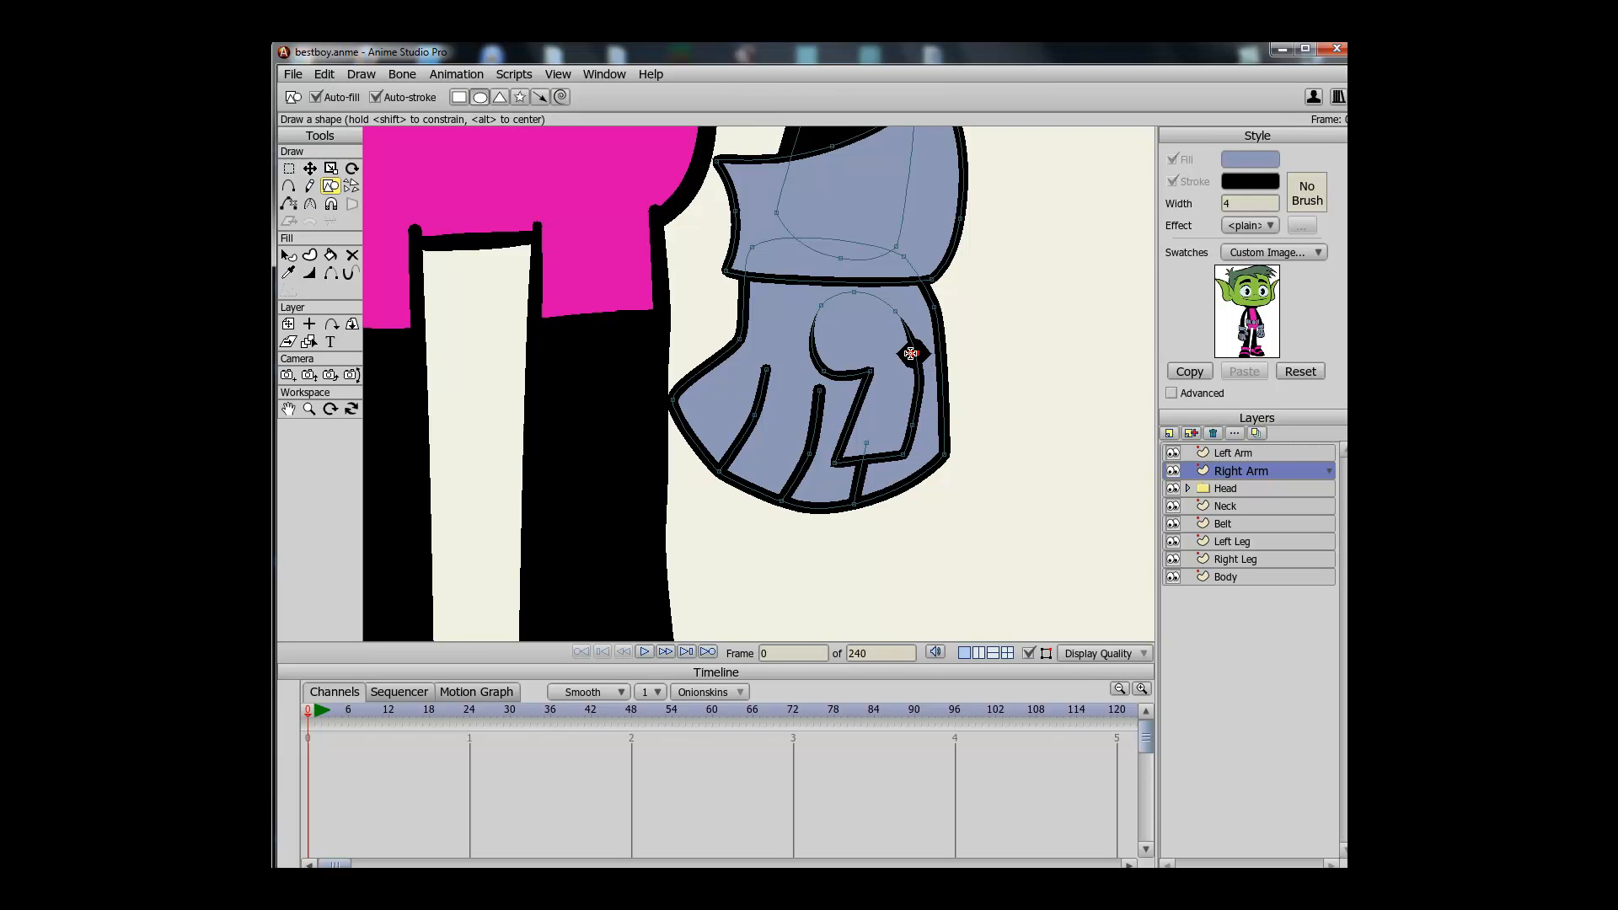
# Render a preview of the whole character to check the right hand, and close it
pyautogui.scroll(-3, 1003, 367)
pyautogui.press('g')
pyautogui.hotkey('ctrl', 'r')
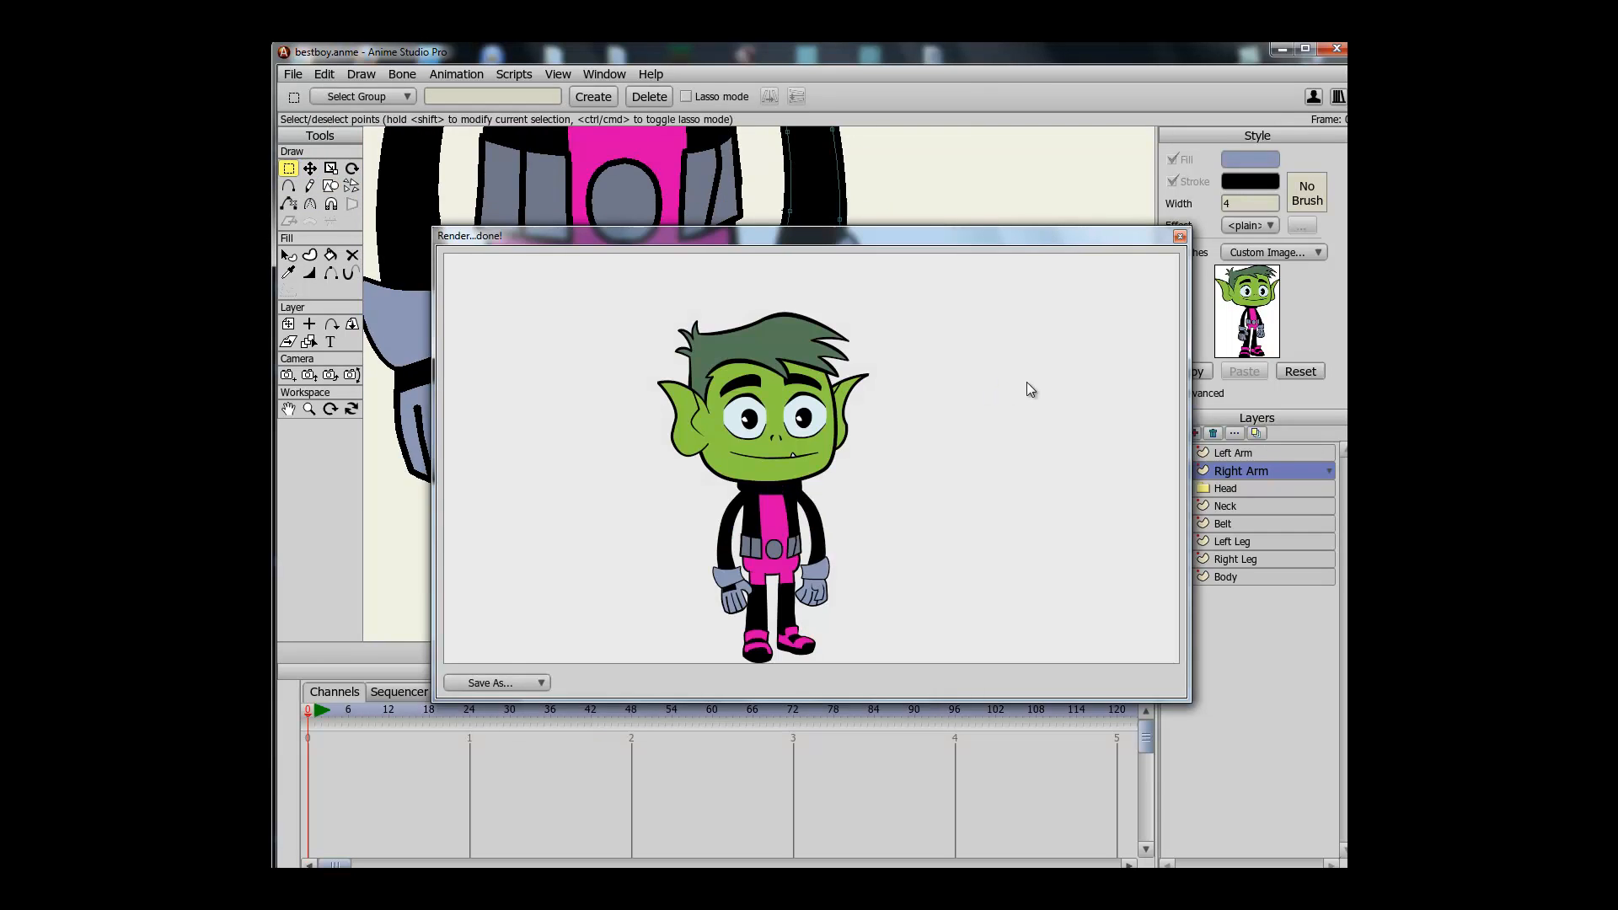
pyautogui.click(1179, 236)
# Adjust the hand's wrist point and shift the hand slightly beneath the cuff
pyautogui.press('w')
pyautogui.press('g')
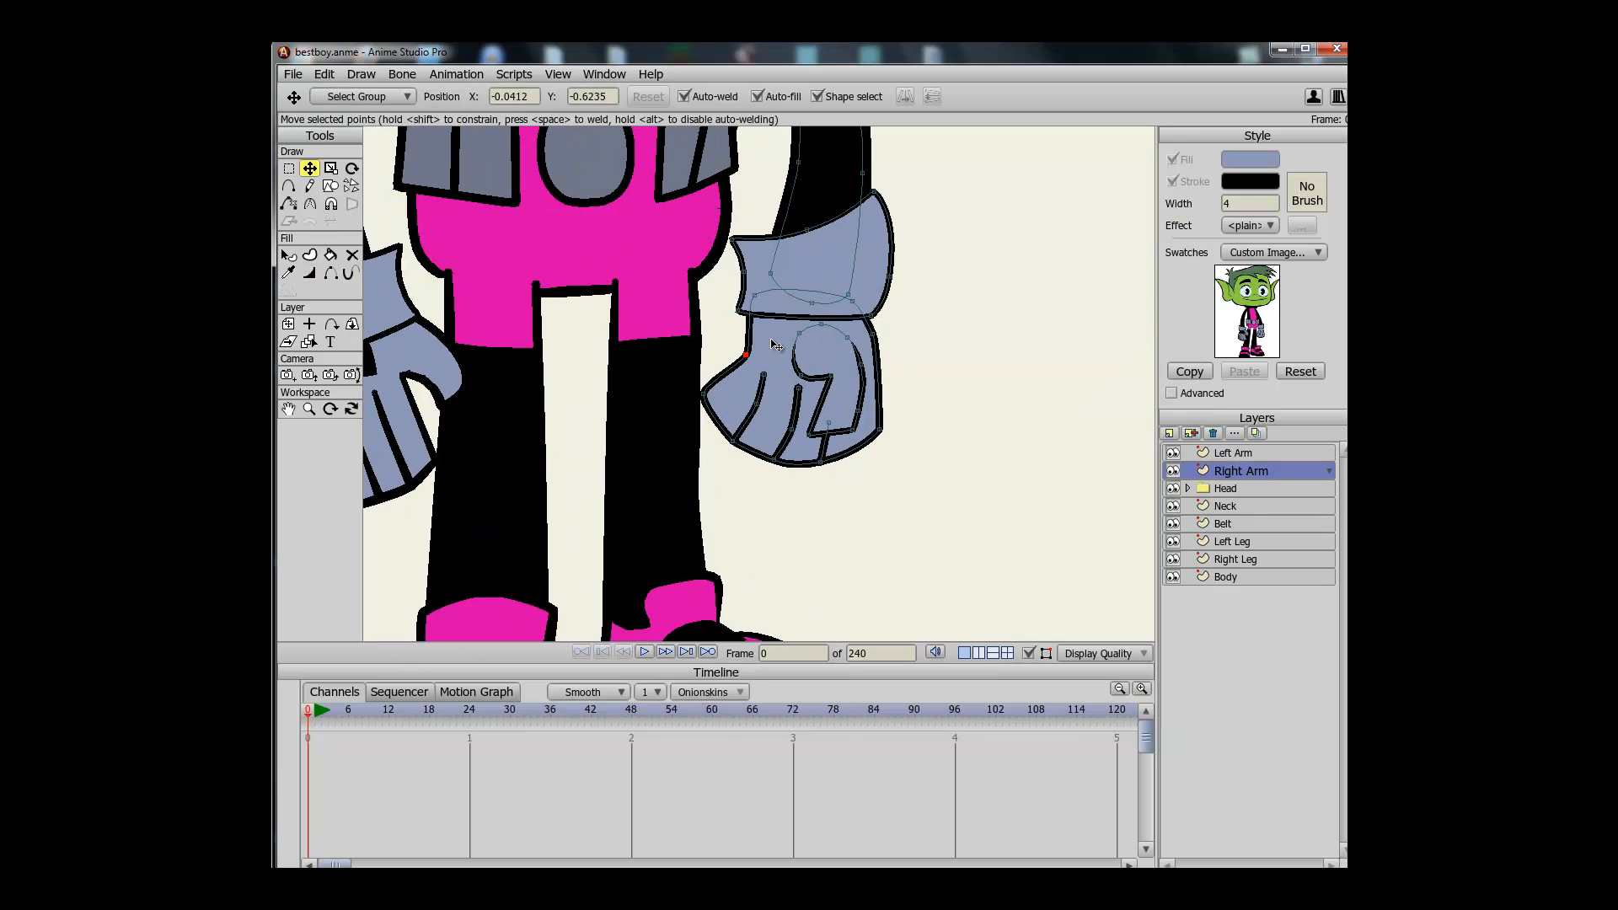
pyautogui.press('t')
pyautogui.moveTo(943, 388); pyautogui.dragTo(940, 391)
pyautogui.press('g')
pyautogui.click(942, 391)
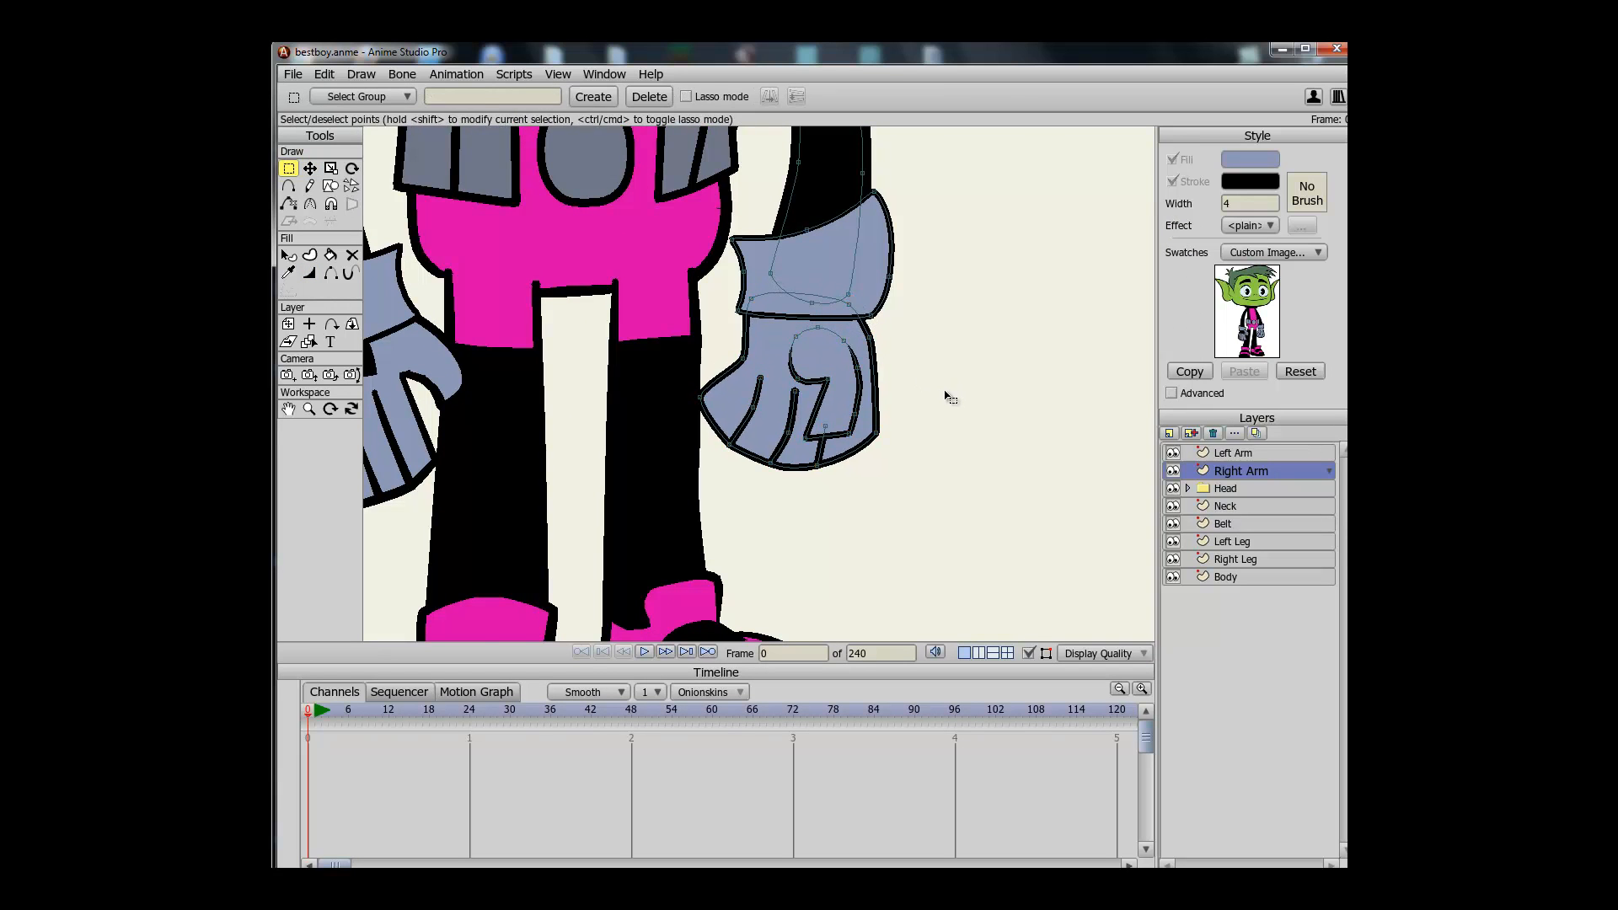
# Move the hand's outermost point on the finger side slightly inward to slim the outline
pyautogui.scroll(-2, 943, 390)
pyautogui.press('q')
pyautogui.click(843, 320)
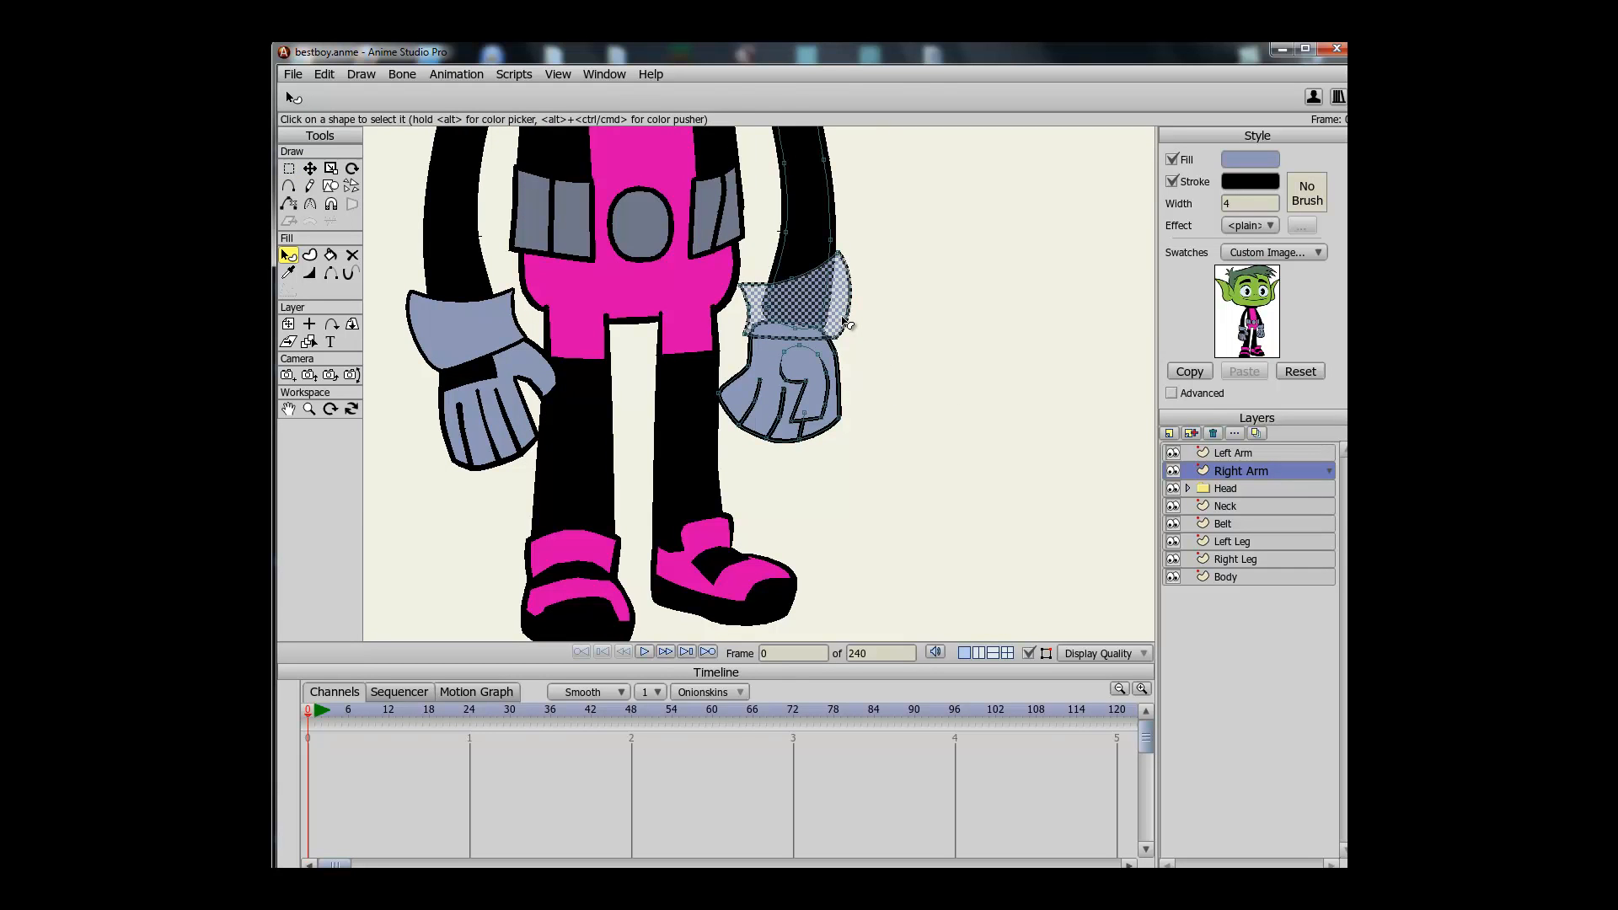
pyautogui.click(852, 376)
pyautogui.press('t')
pyautogui.click(832, 398)
pyautogui.moveTo(830, 394); pyautogui.dragTo(892, 381)
pyautogui.press('r')
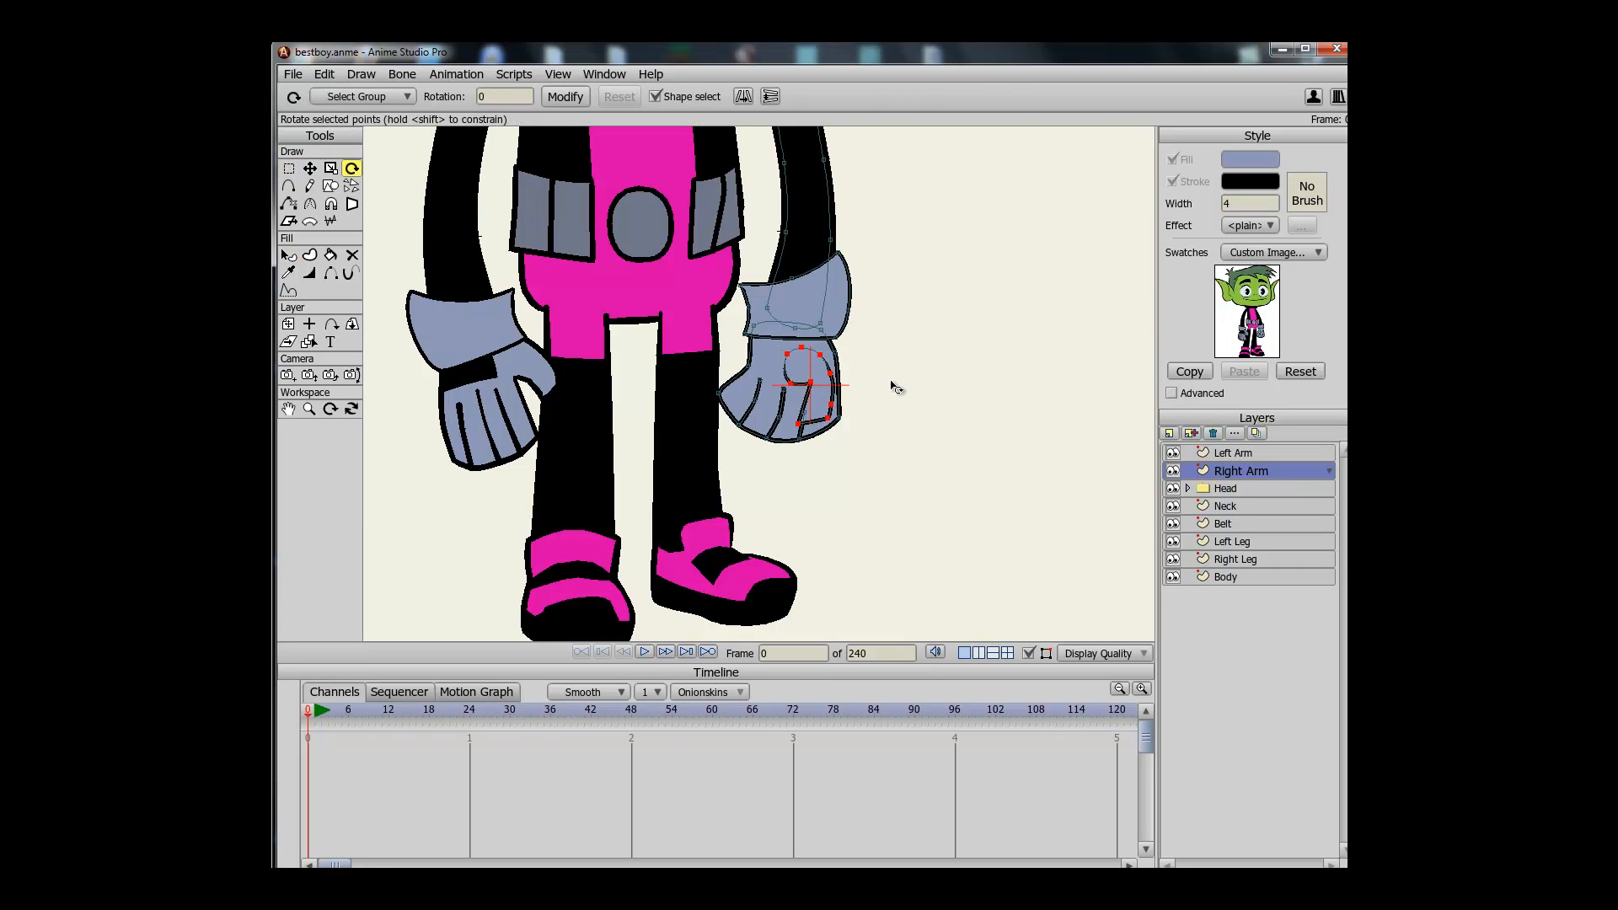
pyautogui.press('t')
pyautogui.click(889, 387)
pyautogui.moveTo(723, 398); pyautogui.dragTo(731, 399)
# Select the hand outline with its finger lines and rotate it slightly
pyautogui.press('g')
pyautogui.moveTo(890, 469); pyautogui.dragTo(729, 284)
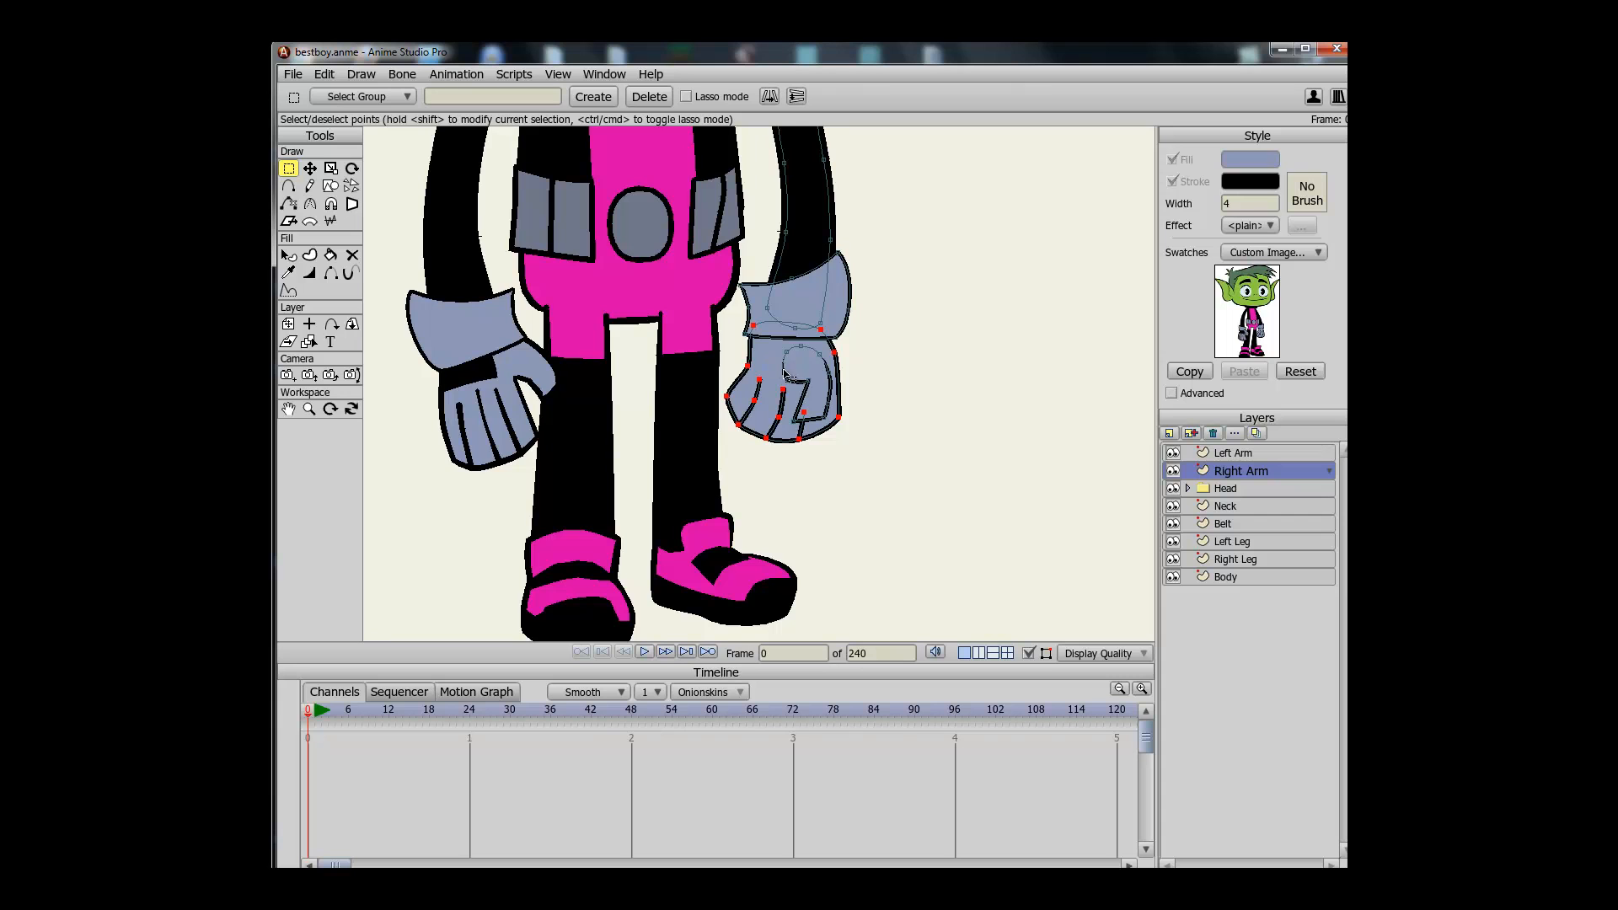
pyautogui.press('r')
pyautogui.moveTo(943, 328); pyautogui.dragTo(945, 336)
pyautogui.press('g')
pyautogui.click(878, 364)
# Fine-tune the right hand's angle and position beneath the cuff
pyautogui.press('t')
pyautogui.click(761, 377)
pyautogui.press('Tab')
pyautogui.press('e')
pyautogui.press('r')
pyautogui.moveTo(926, 391); pyautogui.dragTo(932, 402)
pyautogui.press('t')
# Render a preview to check the rotated right hand, and close it
pyautogui.hotkey('ctrl', 'r')
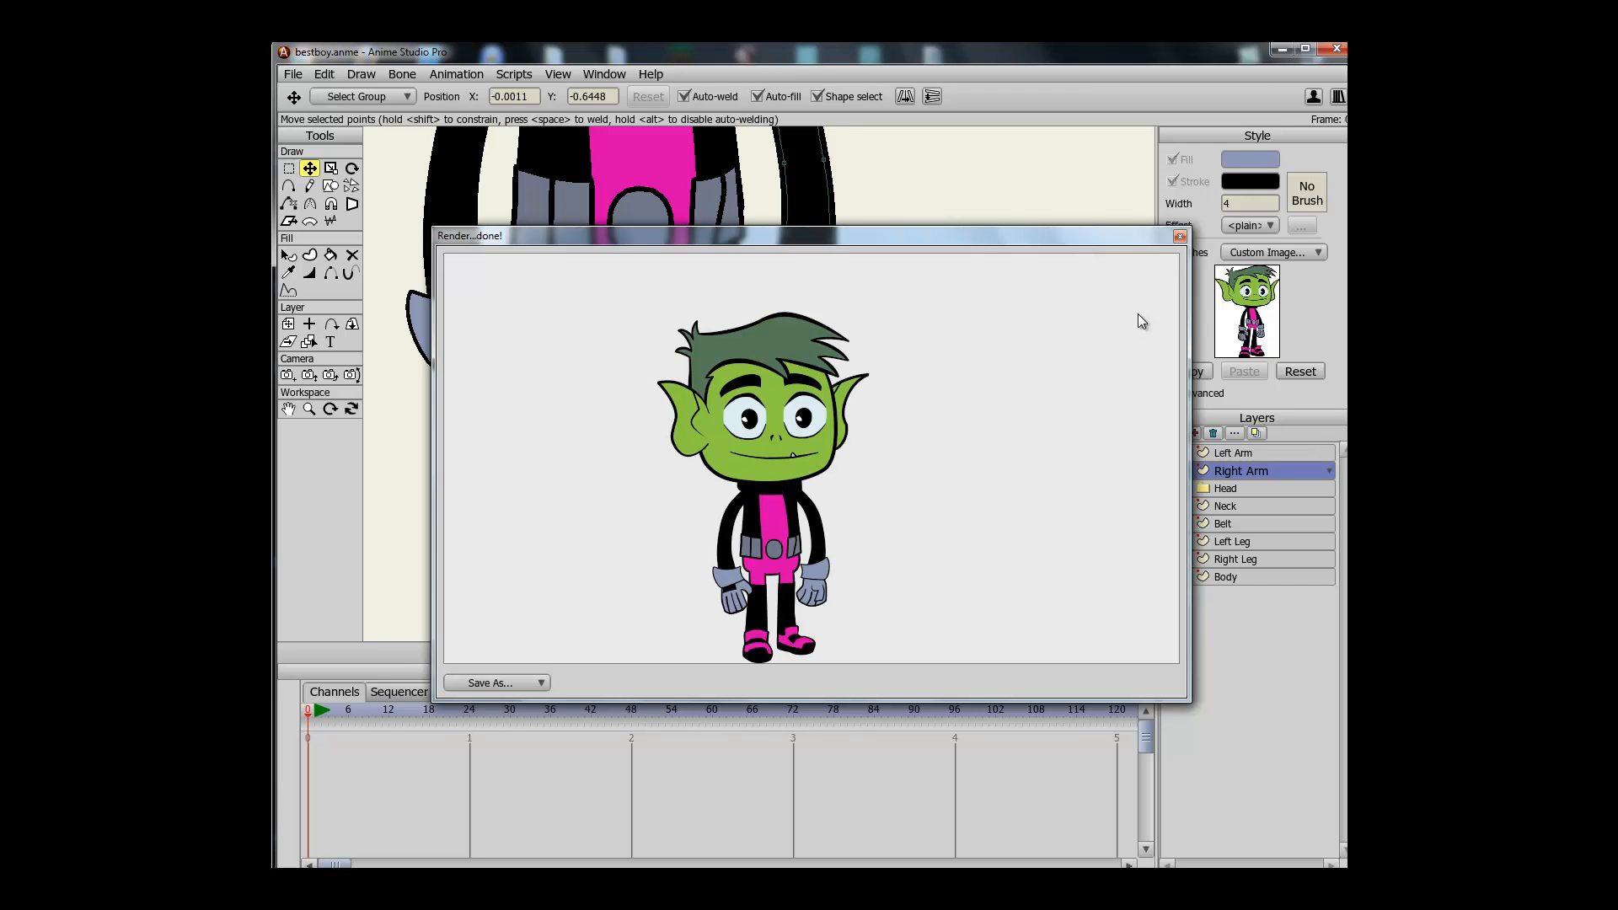
pyautogui.click(1180, 237)
pyautogui.scroll(-3, 852, 336)
# Select the upper points of the right sleeve and rotate and move them inward toward the torso
pyautogui.press('g')
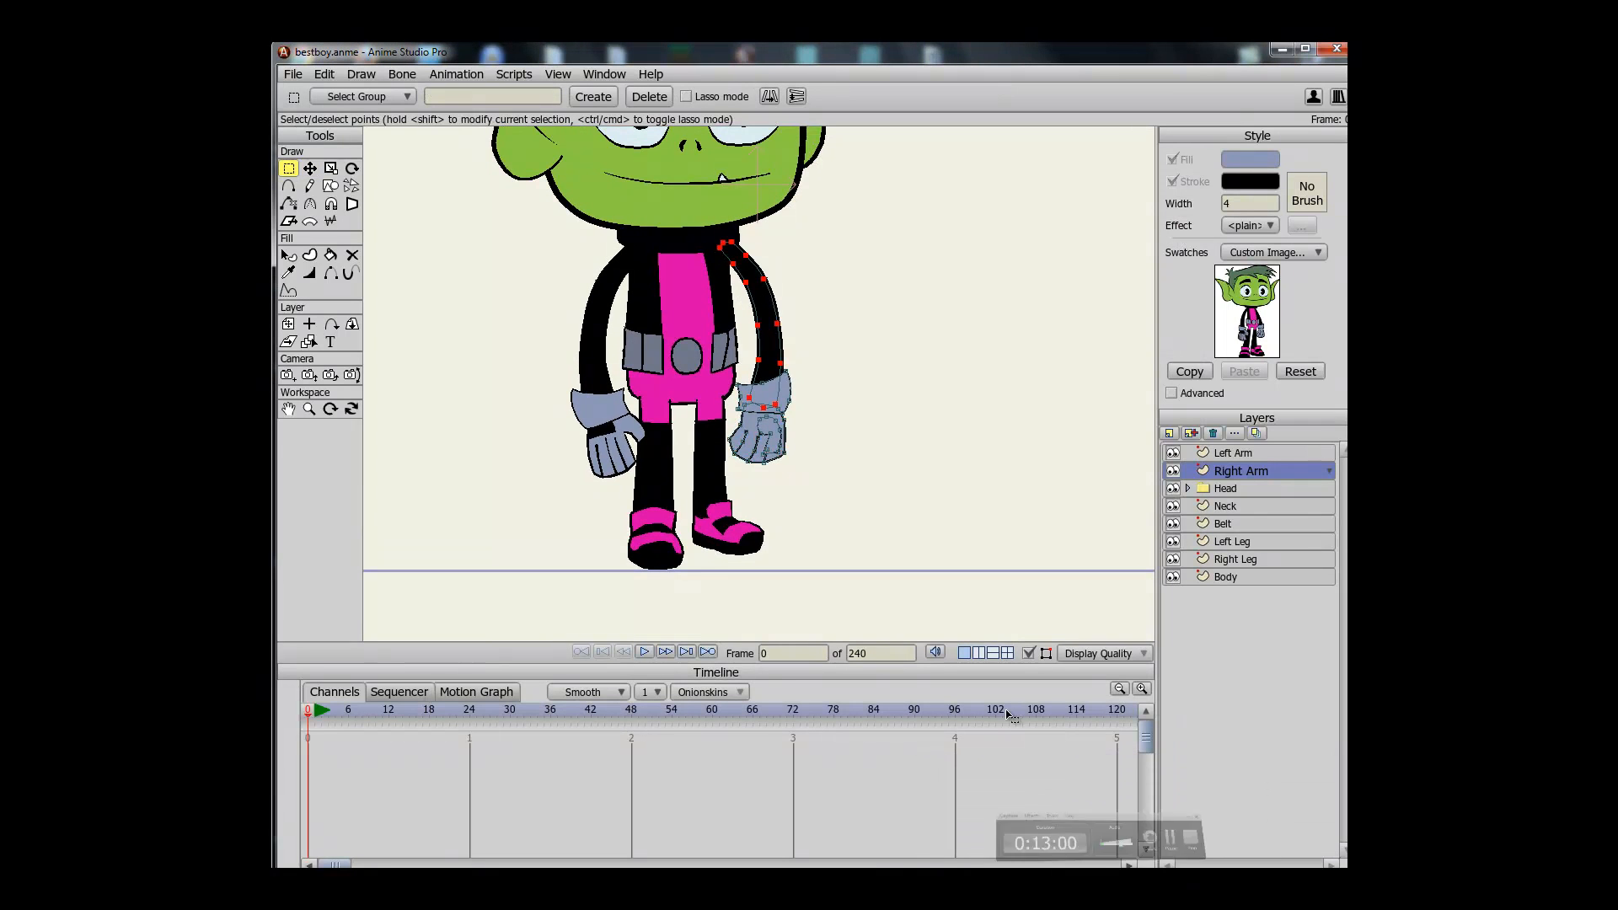
pyautogui.press('r')
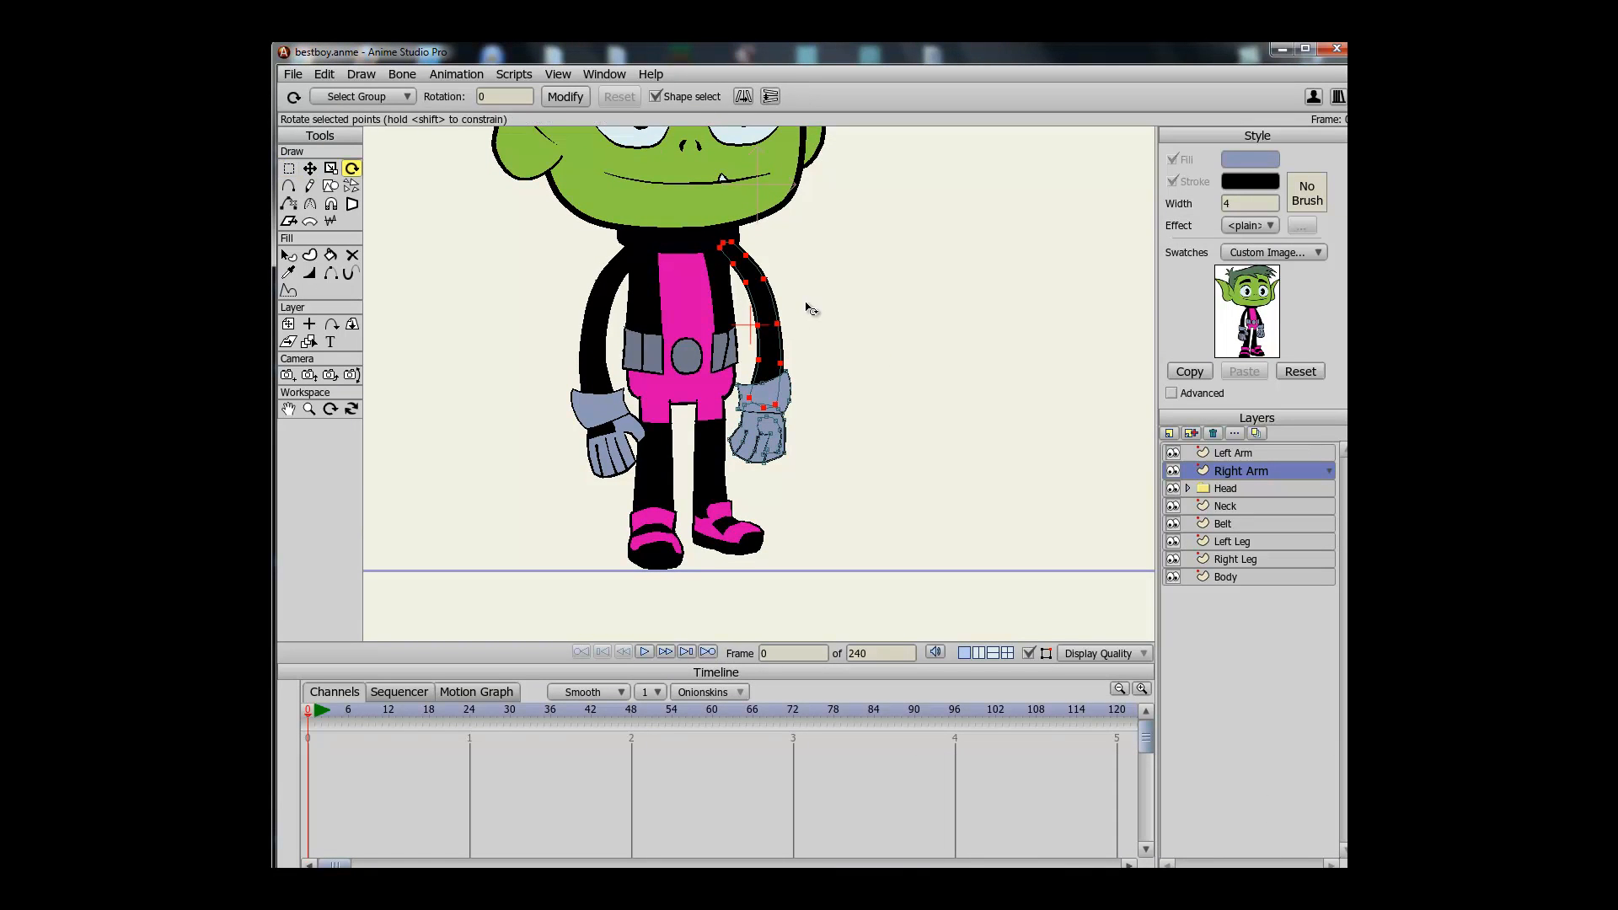
pyautogui.moveTo(709, 234); pyautogui.dragTo(869, 351)
pyautogui.press('t')
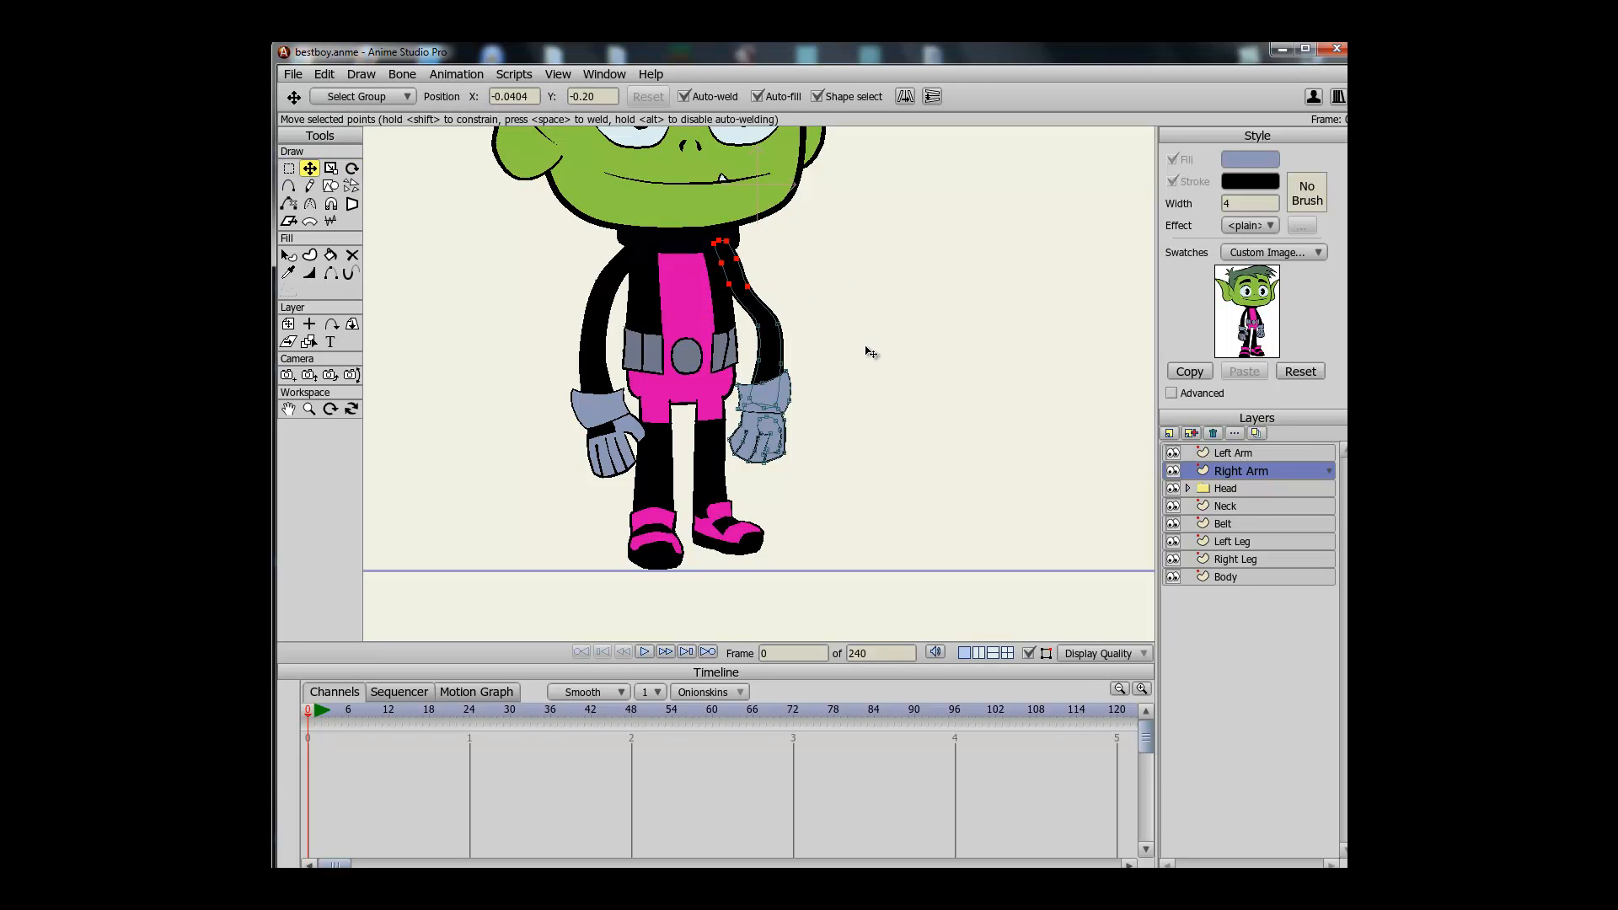
# Reposition and rotate the right sleeve's lower points so the sleeve runs straight from shoulder to cuff
pyautogui.press('g')
pyautogui.click(869, 403)
pyautogui.click(766, 364)
pyautogui.press('t')
pyautogui.moveTo(767, 355); pyautogui.dragTo(900, 354)
pyautogui.press('g')
pyautogui.moveTo(971, 465); pyautogui.dragTo(841, 318)
pyautogui.press('r')
pyautogui.moveTo(947, 343); pyautogui.dragTo(757, 356)
pyautogui.press('t')
pyautogui.press('g')
pyautogui.click(803, 335)
pyautogui.press('t')
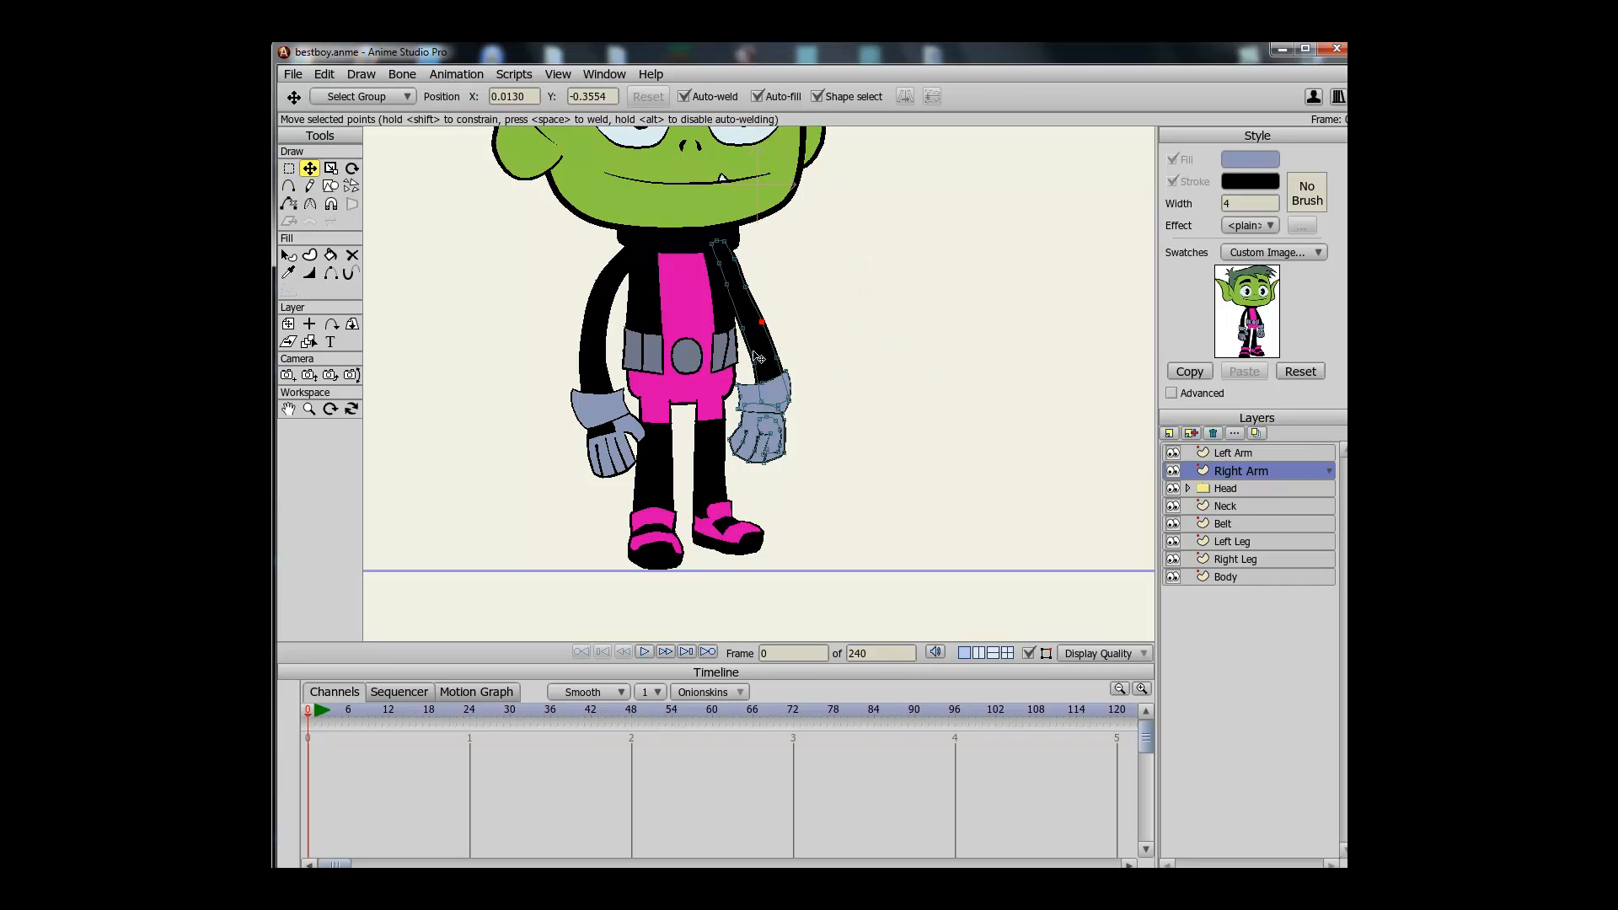
# Move the points at the right sleeve's wrist end up beneath the cuff
pyautogui.doubleClick(763, 371)
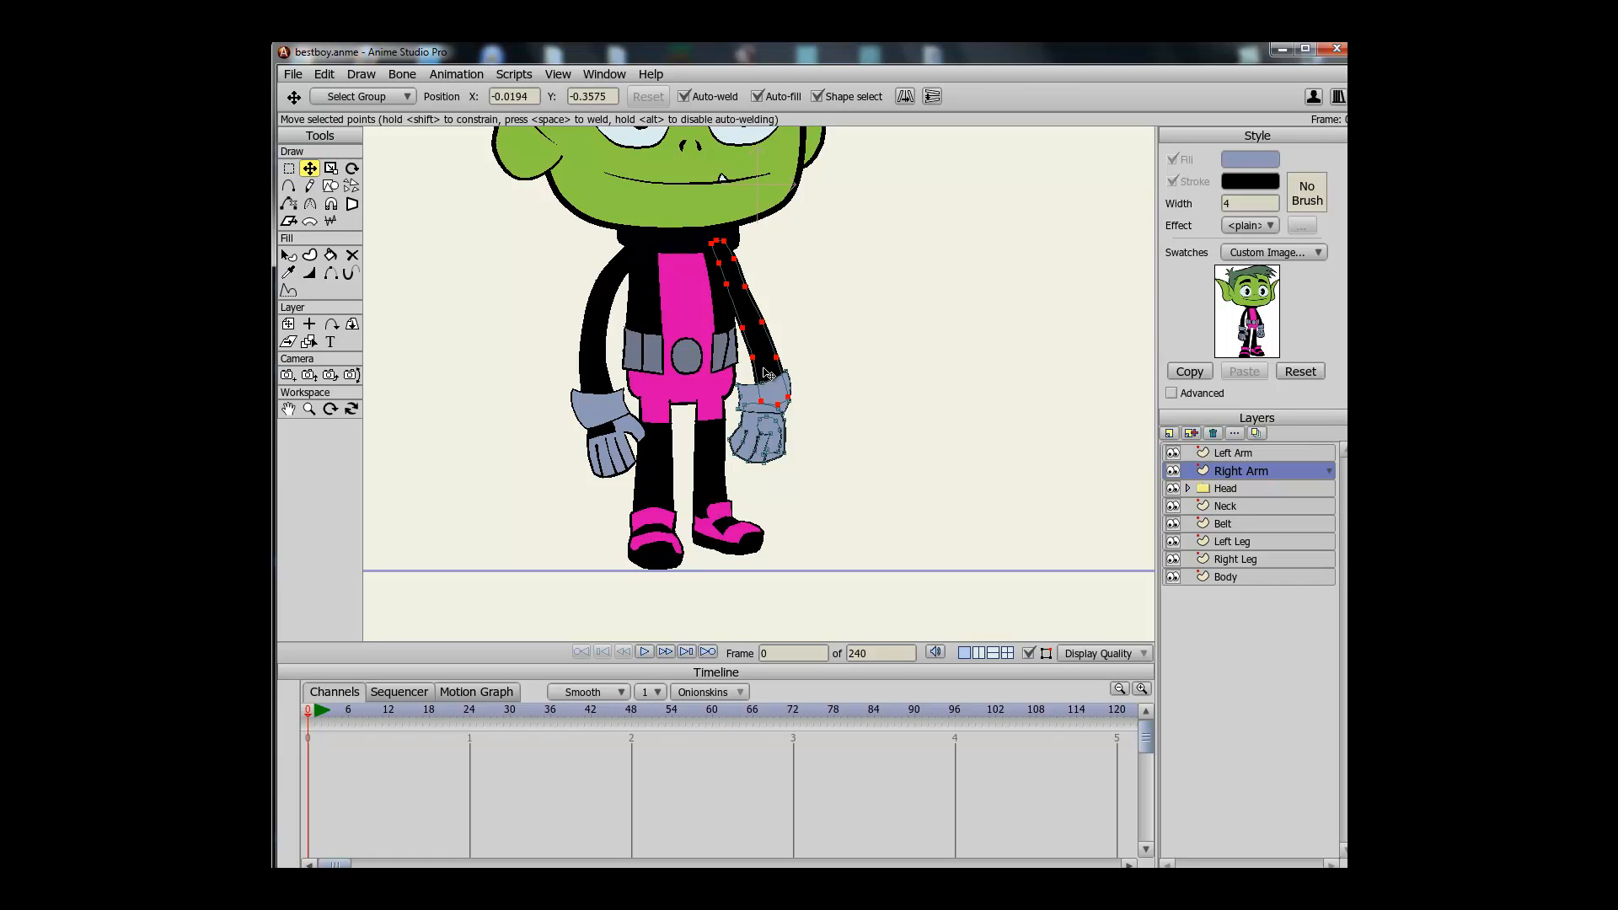
pyautogui.moveTo(767, 370); pyautogui.dragTo(846, 347)
pyautogui.press('g')
pyautogui.moveTo(913, 424); pyautogui.dragTo(768, 370)
pyautogui.press('t')
pyautogui.doubleClick(851, 357)
# Adjust the individual edge points of the right sleeve to smooth both of its sides
pyautogui.press('g')
pyautogui.click(773, 358)
pyautogui.press('t')
pyautogui.click(743, 328)
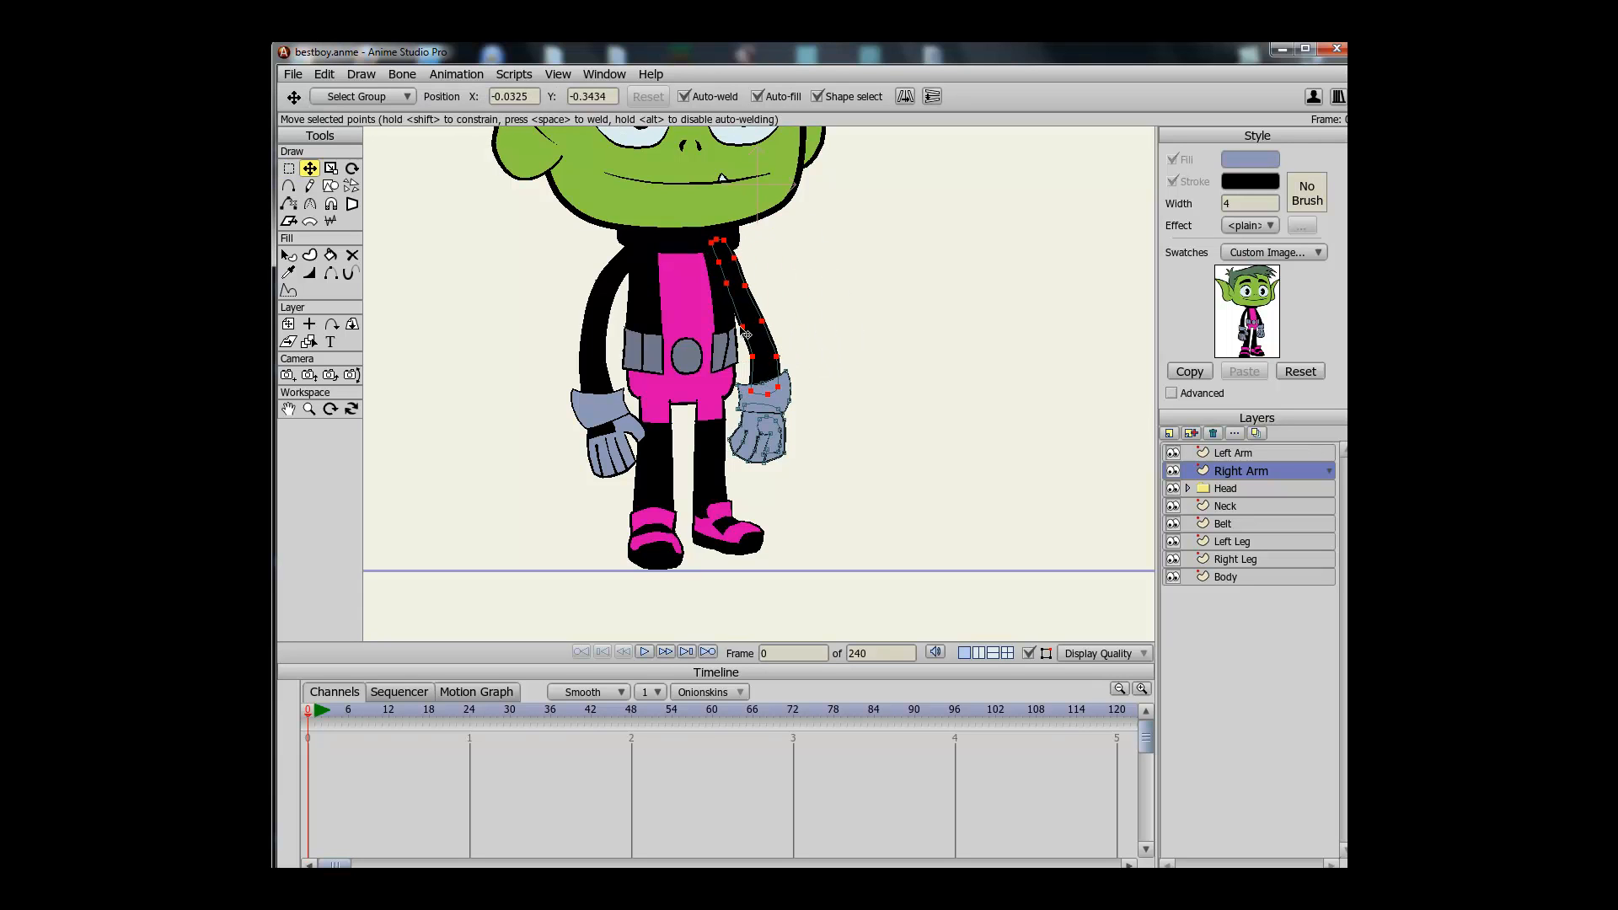
pyautogui.click(761, 323)
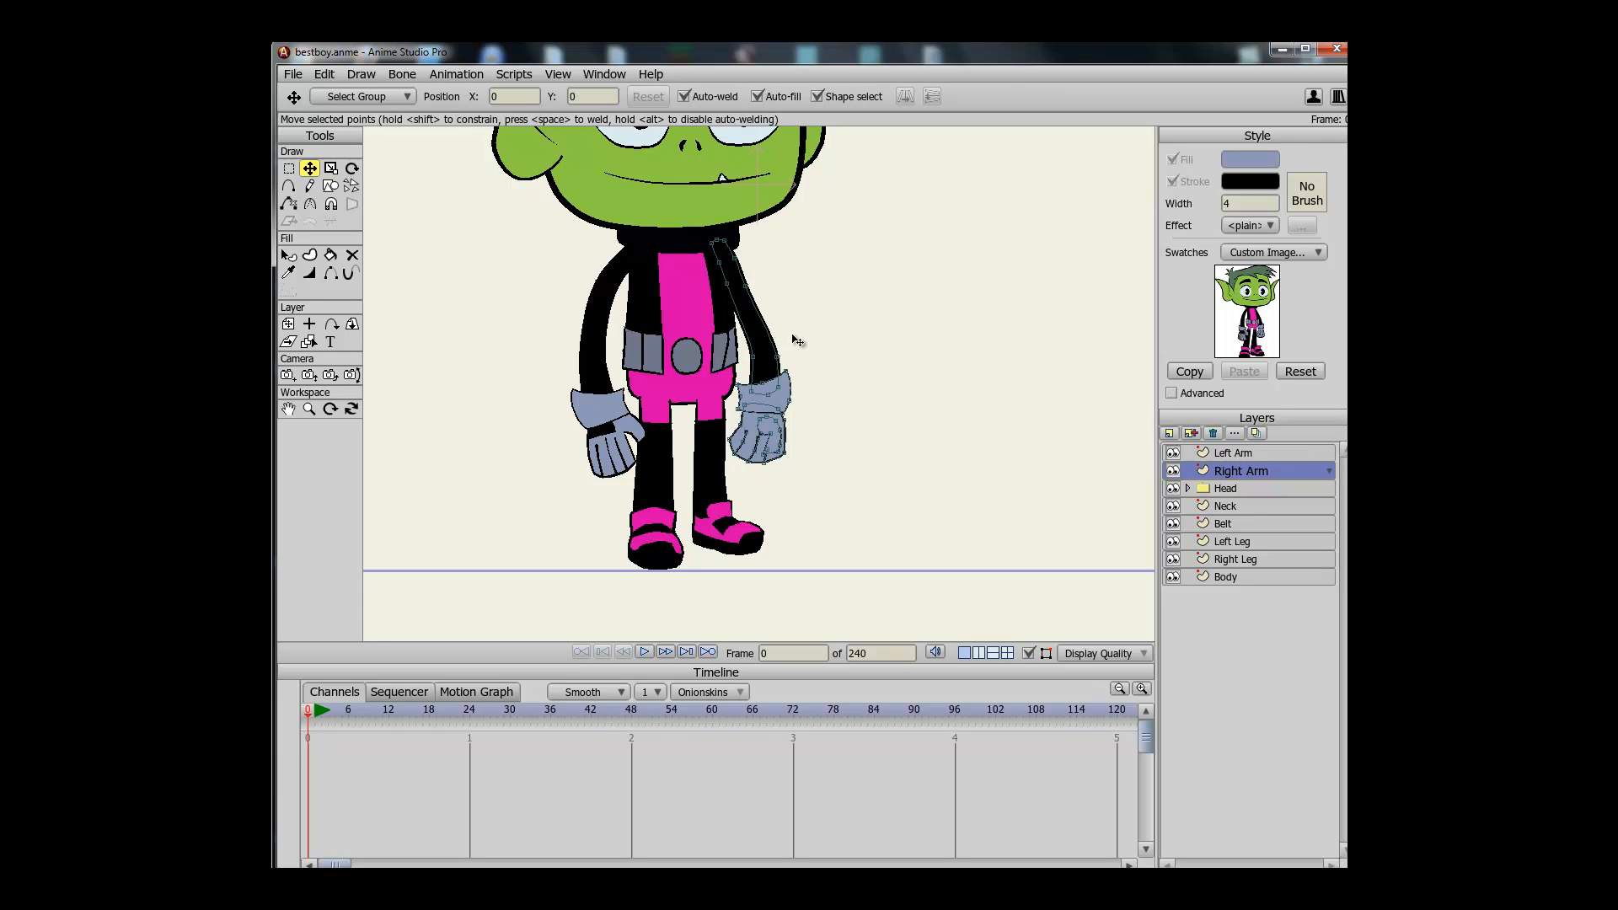
pyautogui.moveTo(773, 360); pyautogui.dragTo(749, 364)
pyautogui.click(745, 286)
pyautogui.press('c')
# Render a preview to check the straightened right sleeve, and close it
pyautogui.press('g')
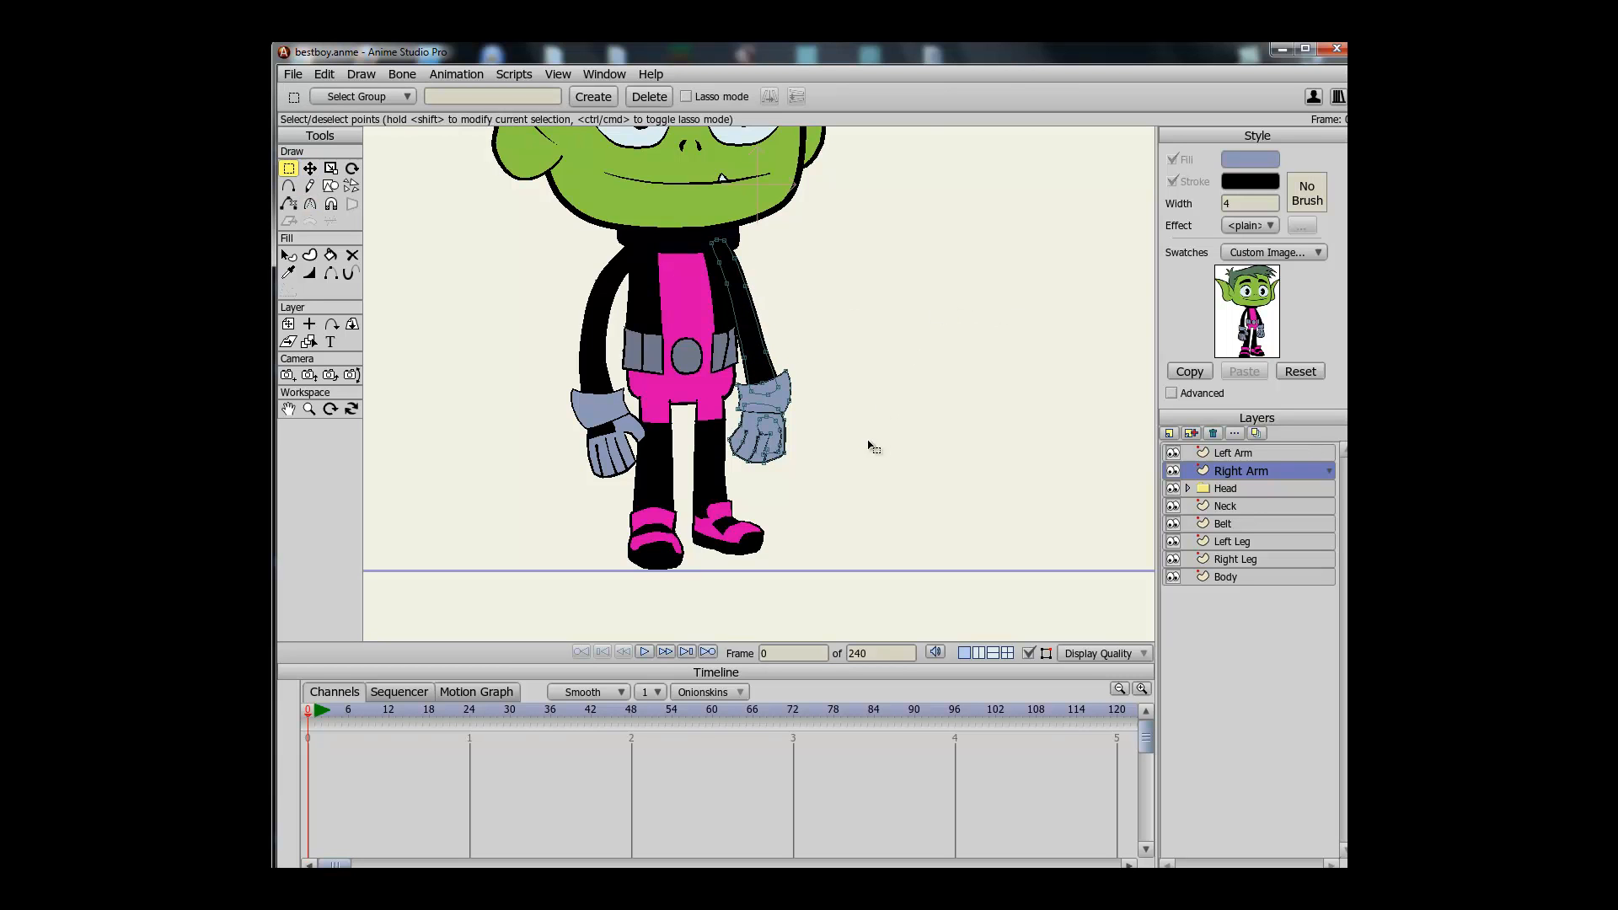
pyautogui.hotkey('ctrl', 'r')
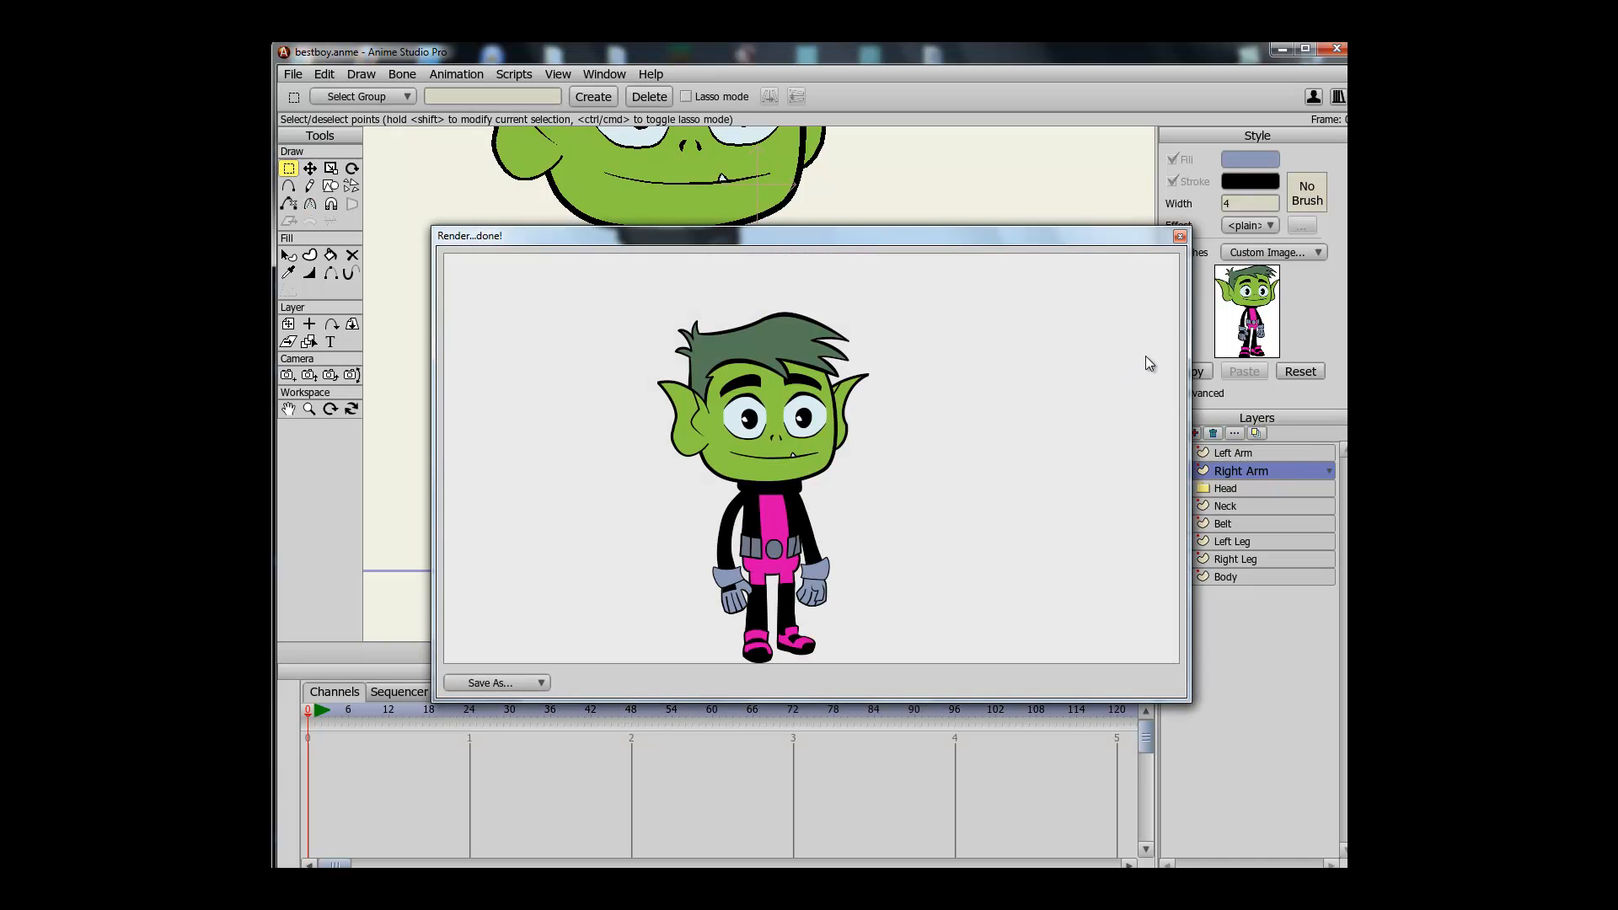
pyautogui.click(1179, 236)
# Select the right cuff, hand and thumb together and move them slightly outward onto the sleeve's end
pyautogui.scroll(3, 874, 477)
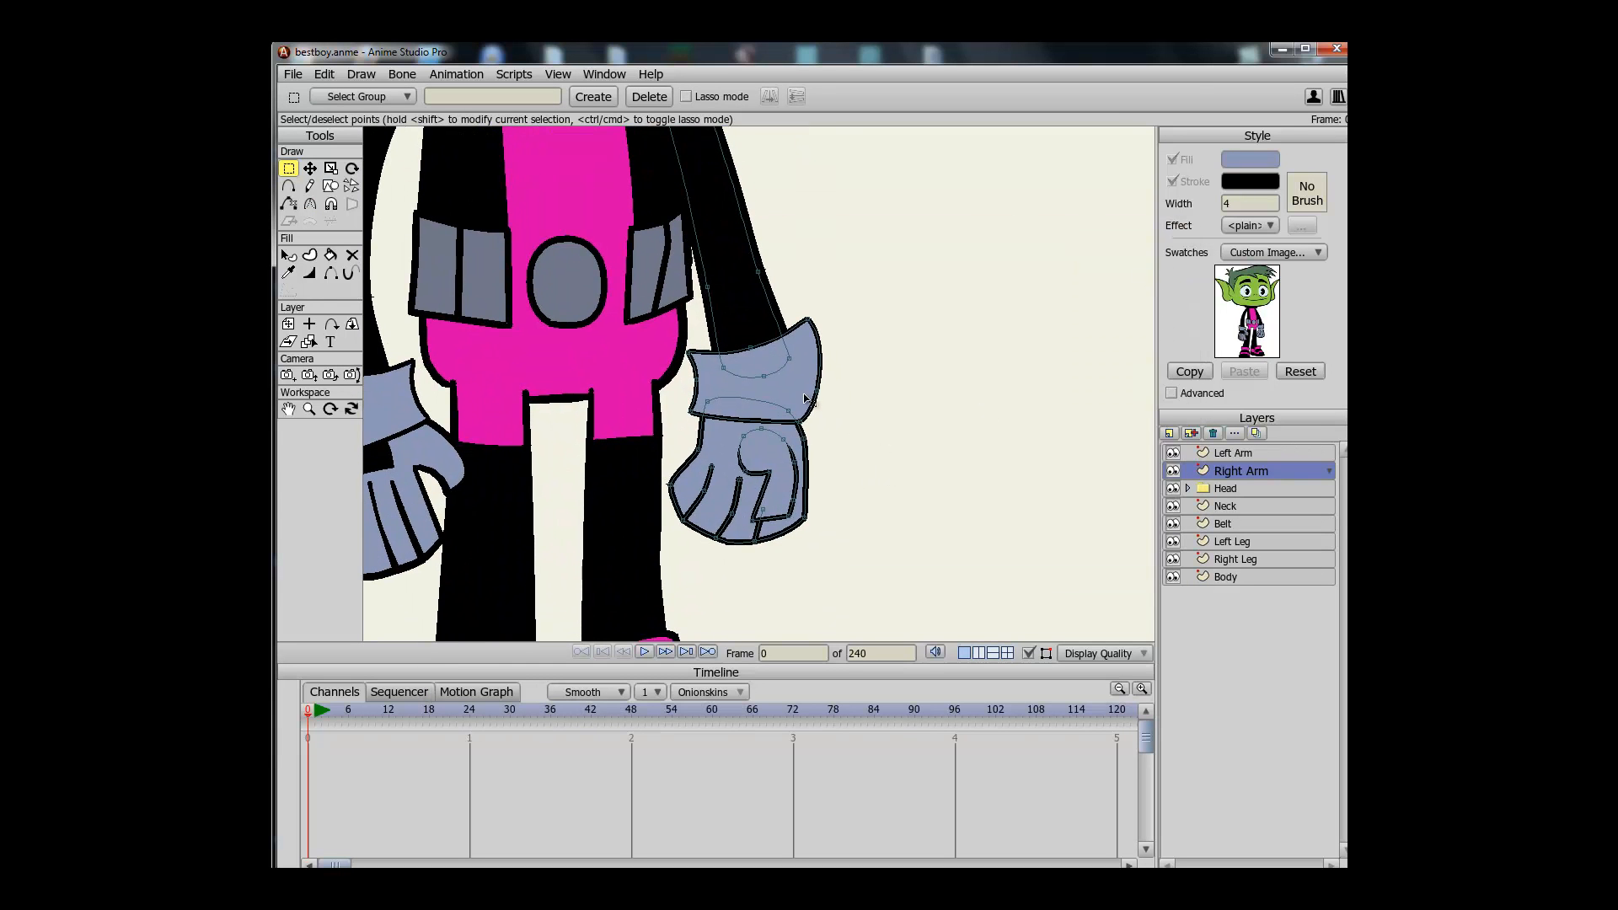
pyautogui.press('r')
pyautogui.hotkey('ctrl', 'a')
pyautogui.press('t')
pyautogui.moveTo(895, 444); pyautogui.dragTo(899, 422)
pyautogui.scroll(-3, 899, 422)
pyautogui.press('g')
# Render a preview to check the repositioned right glove, and close it
pyautogui.press('Return')
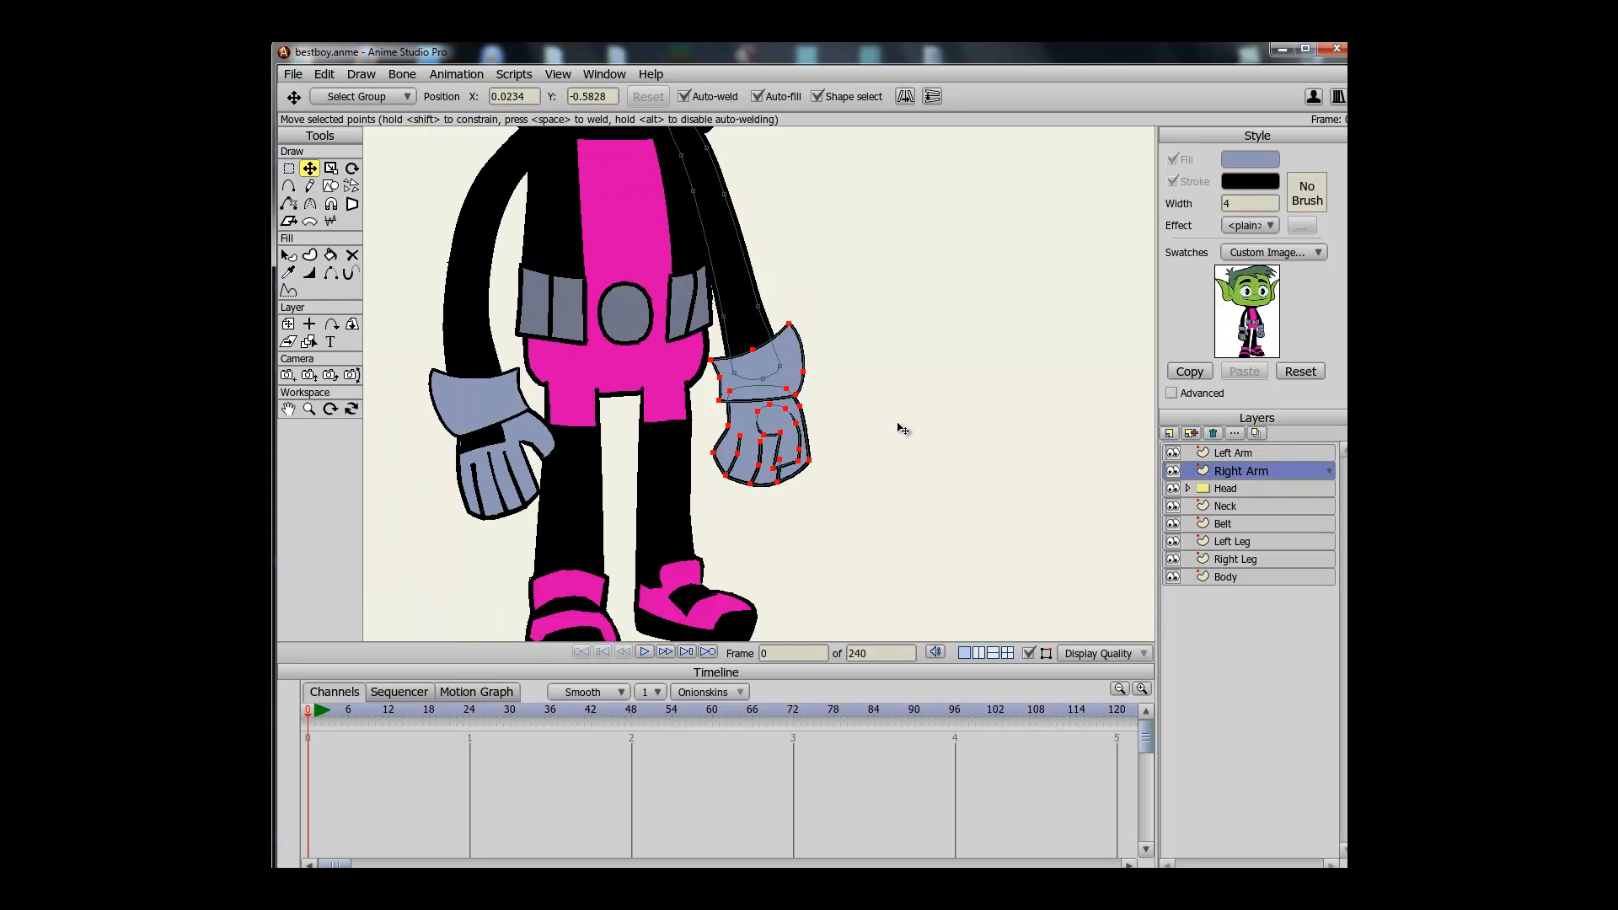
pyautogui.hotkey('ctrl', 'r')
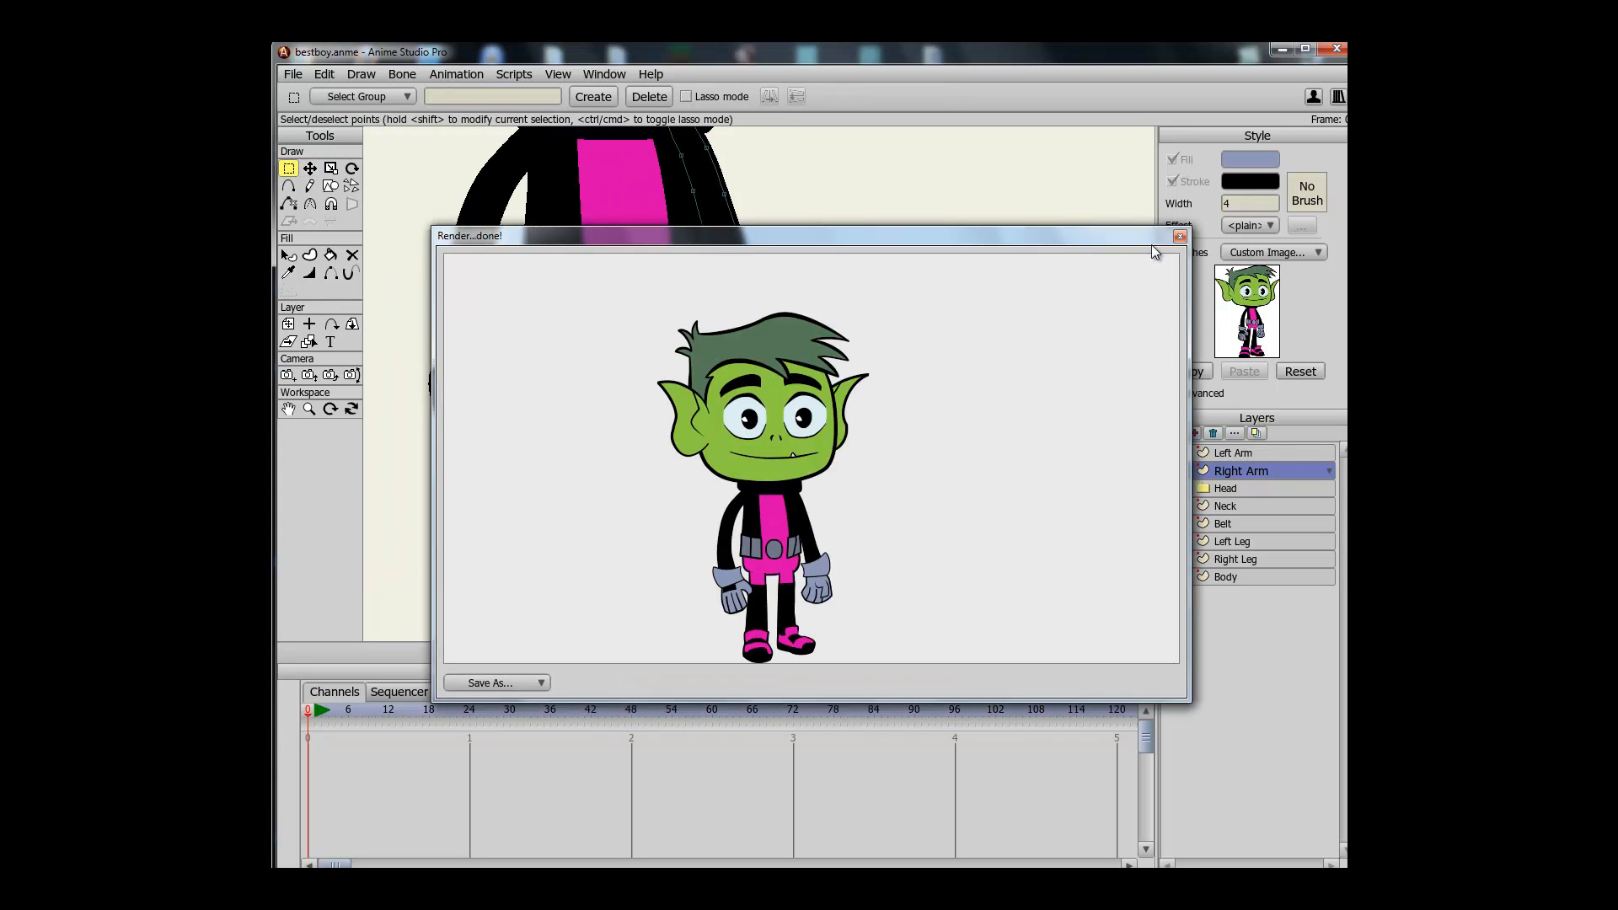
pyautogui.click(1179, 236)
# Select the right glove's shapes and rotate and move them slightly to line up with the sleeve
pyautogui.doubleClick(783, 379)
pyautogui.keyDown('shift'); pyautogui.click(796, 422); pyautogui.keyUp('shift')
pyautogui.press('r')
pyautogui.moveTo(884, 449); pyautogui.dragTo(886, 438)
pyautogui.press('t')
pyautogui.press('r')
pyautogui.moveTo(916, 436)
pyautogui.mouseDown()
pyautogui.moveTo(919, 412)
pyautogui.moveTo(925, 439)
pyautogui.mouseUp()
pyautogui.press('t')
pyautogui.press('r')
pyautogui.press('t')
pyautogui.click(917, 439)
# Render a preview to check the right glove's new angle, and close it
pyautogui.press('g')
pyautogui.hotkey('ctrl', 'r')
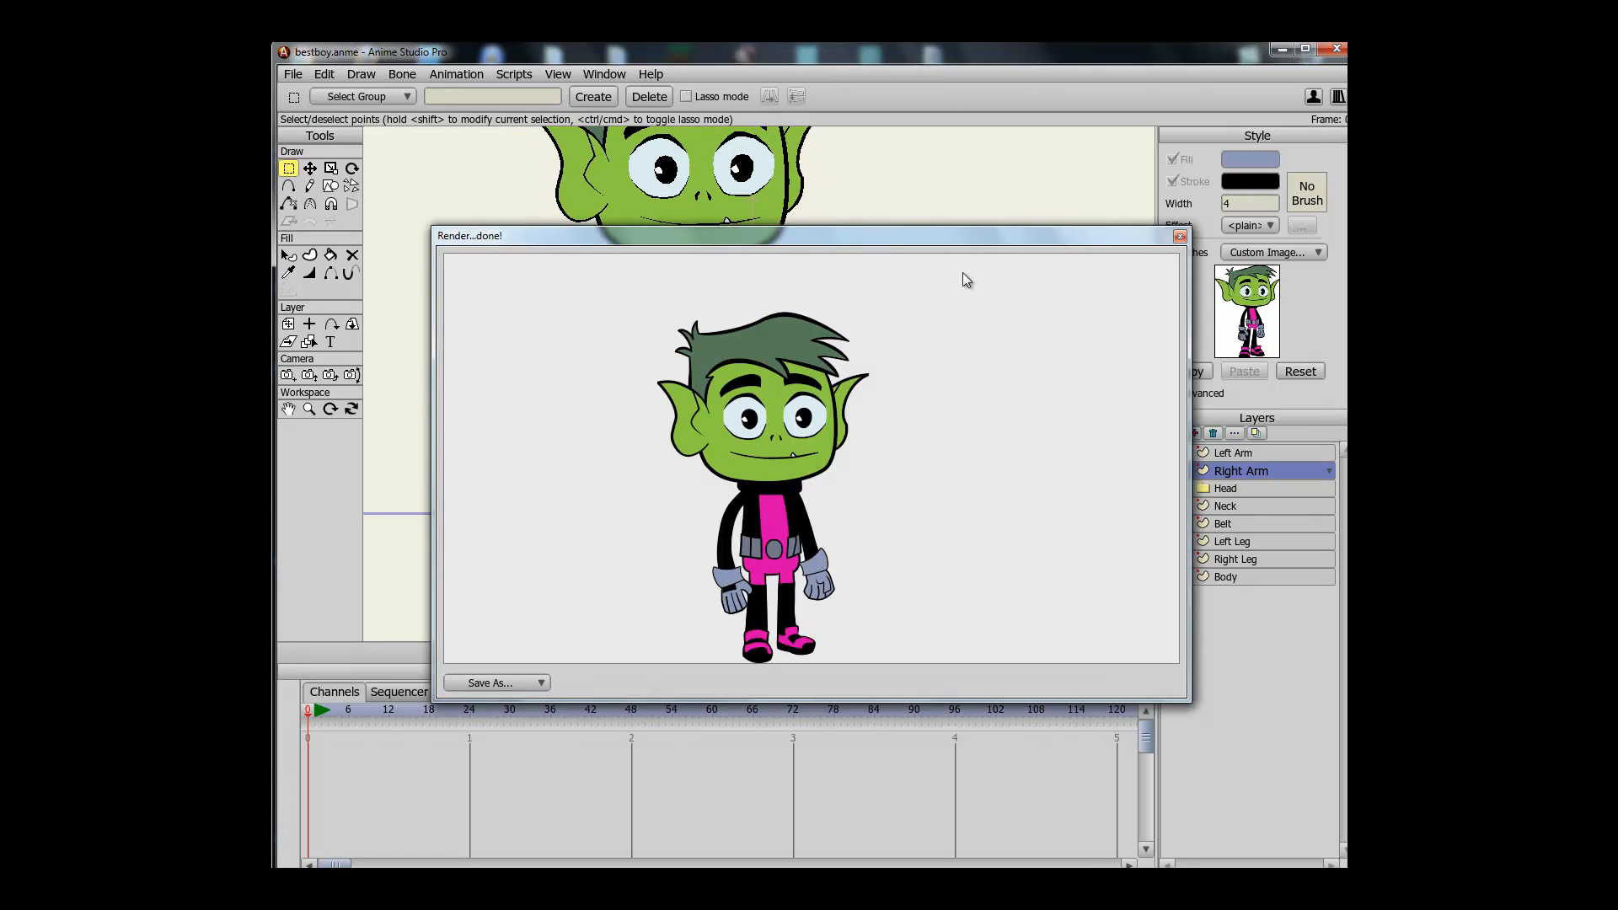
pyautogui.click(1179, 236)
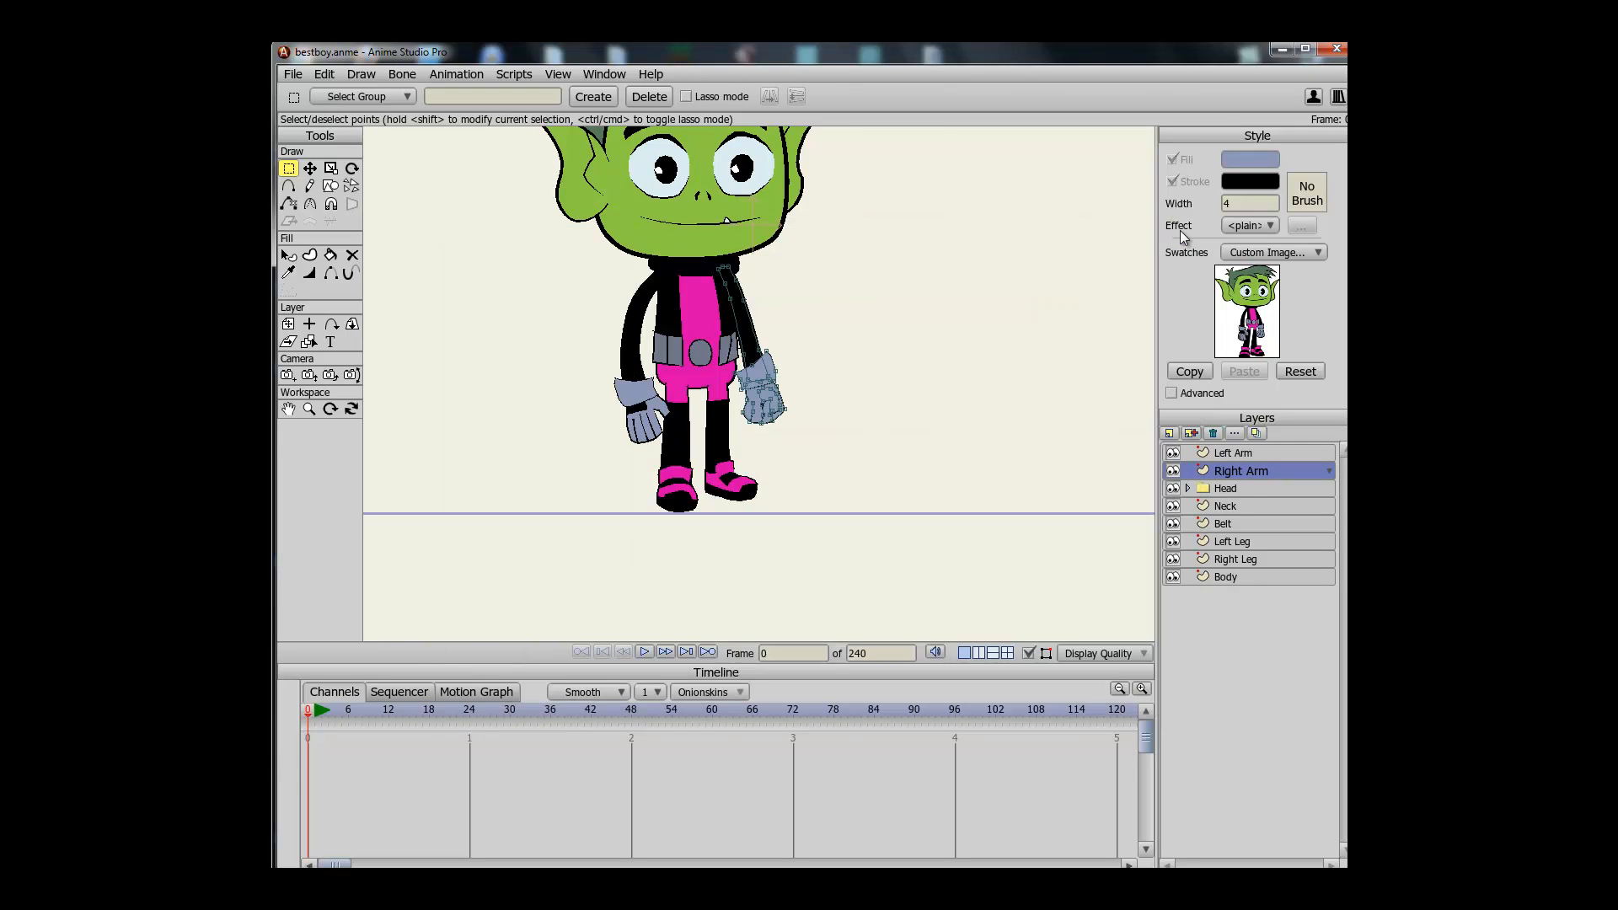
# Add a group layer above the Left Arm layer and name it BeastBoy
pyautogui.click(1211, 454)
pyautogui.click(1170, 433)
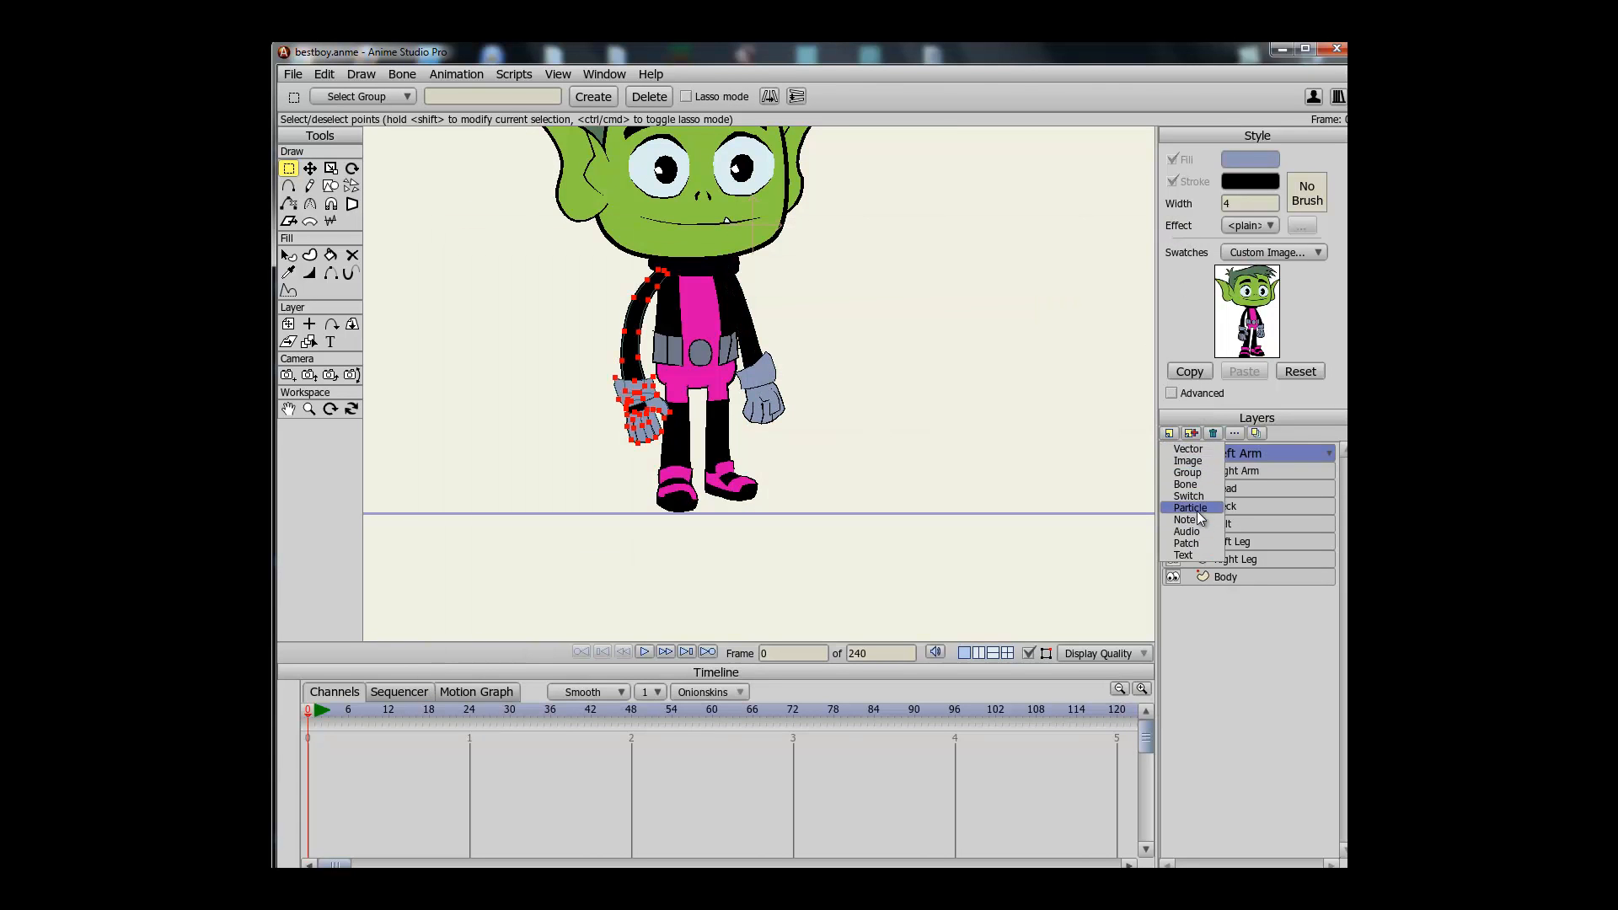
pyautogui.click(1187, 472)
pyautogui.write('B')
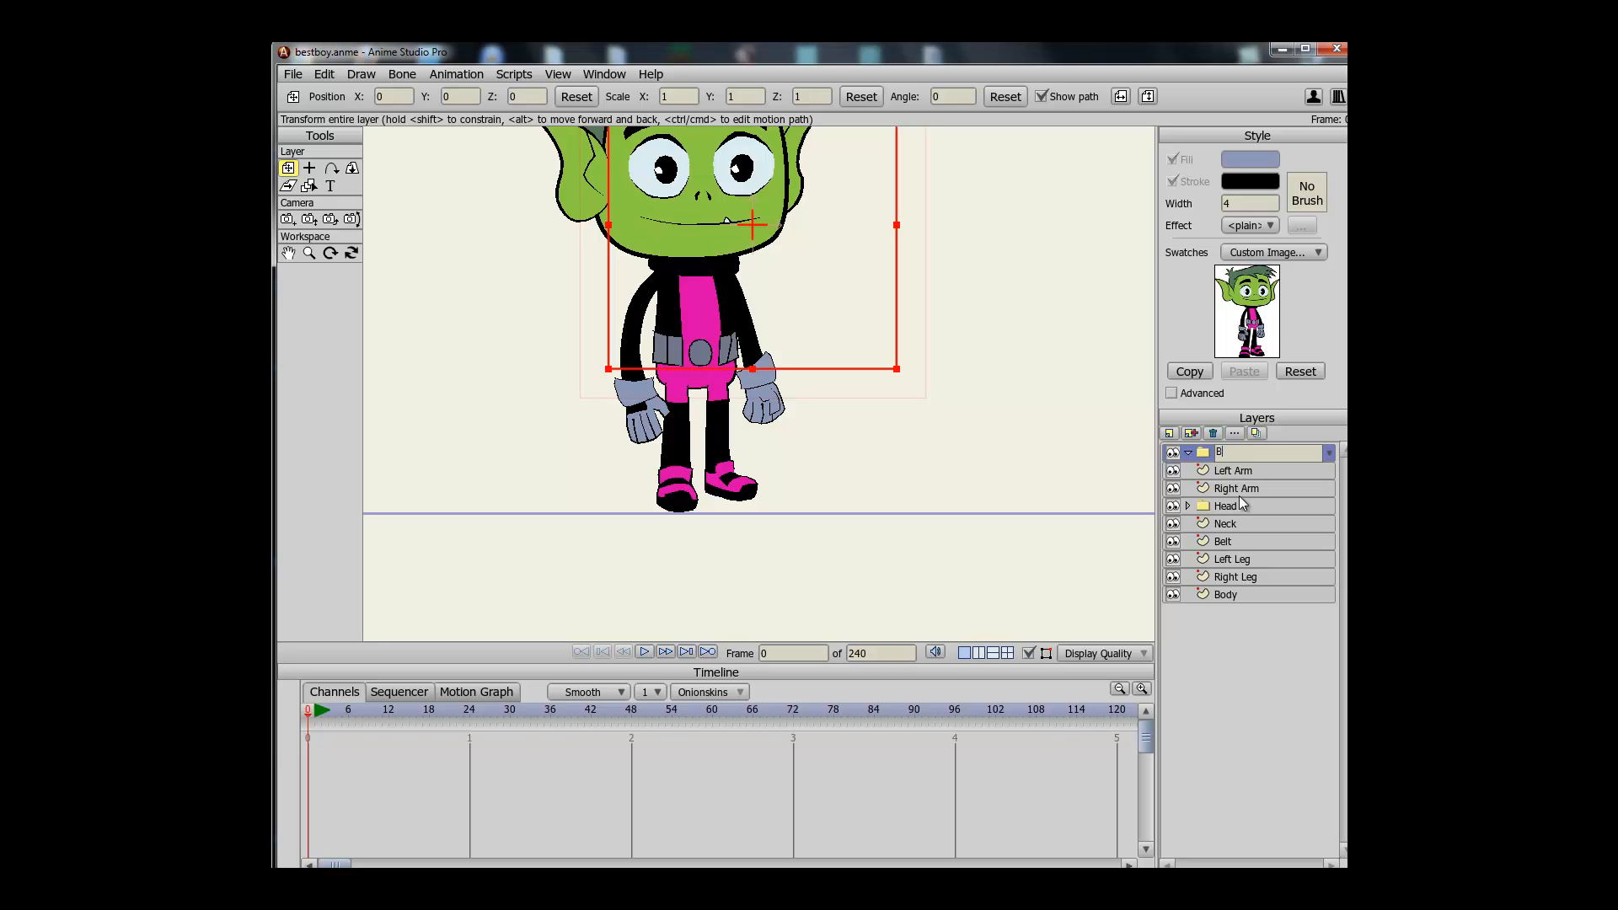
pyautogui.write('eastBoy')
pyautogui.press('Return')
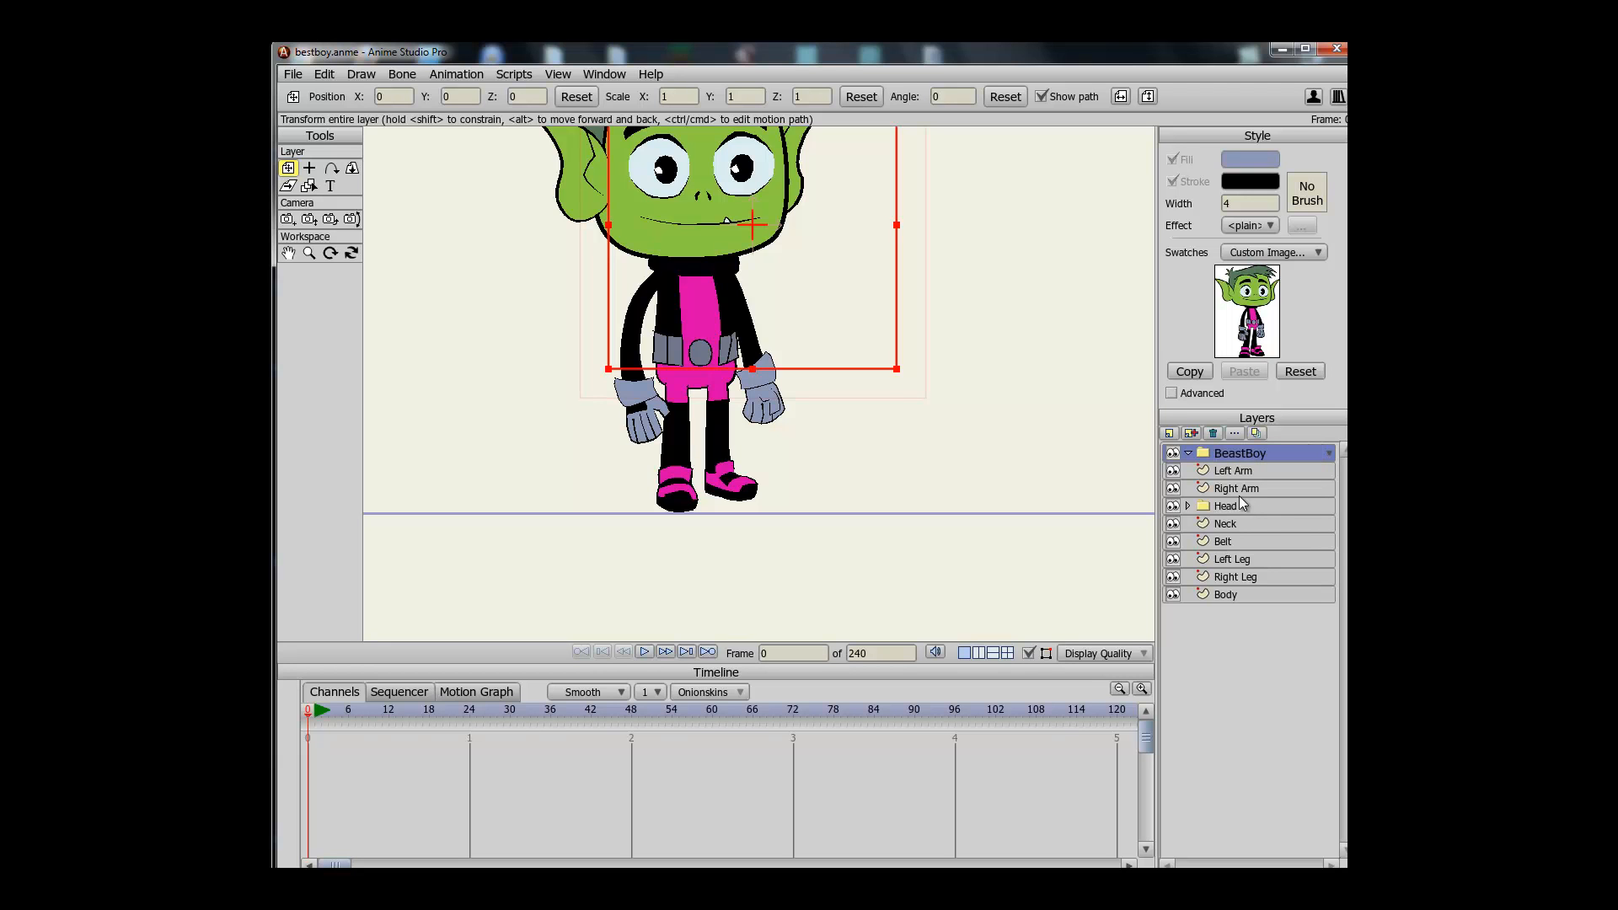
# Move all the body part layers, from Left Arm to Body, into the BeastBoy group and collapse it
pyautogui.click(1232, 598)
pyautogui.keyDown('shift'); pyautogui.click(1230, 471); pyautogui.keyUp('shift')
pyautogui.moveTo(1231, 472); pyautogui.dragTo(1230, 455)
pyautogui.click(1189, 453)
# Move the whole BeastBoy group to about X 0.077, Y 0.120 and render a preview of the full character
pyautogui.scroll(-5, 874, 401)
pyautogui.moveTo(762, 368); pyautogui.dragTo(772, 354)
pyautogui.hotkey('ctrl', 'r')
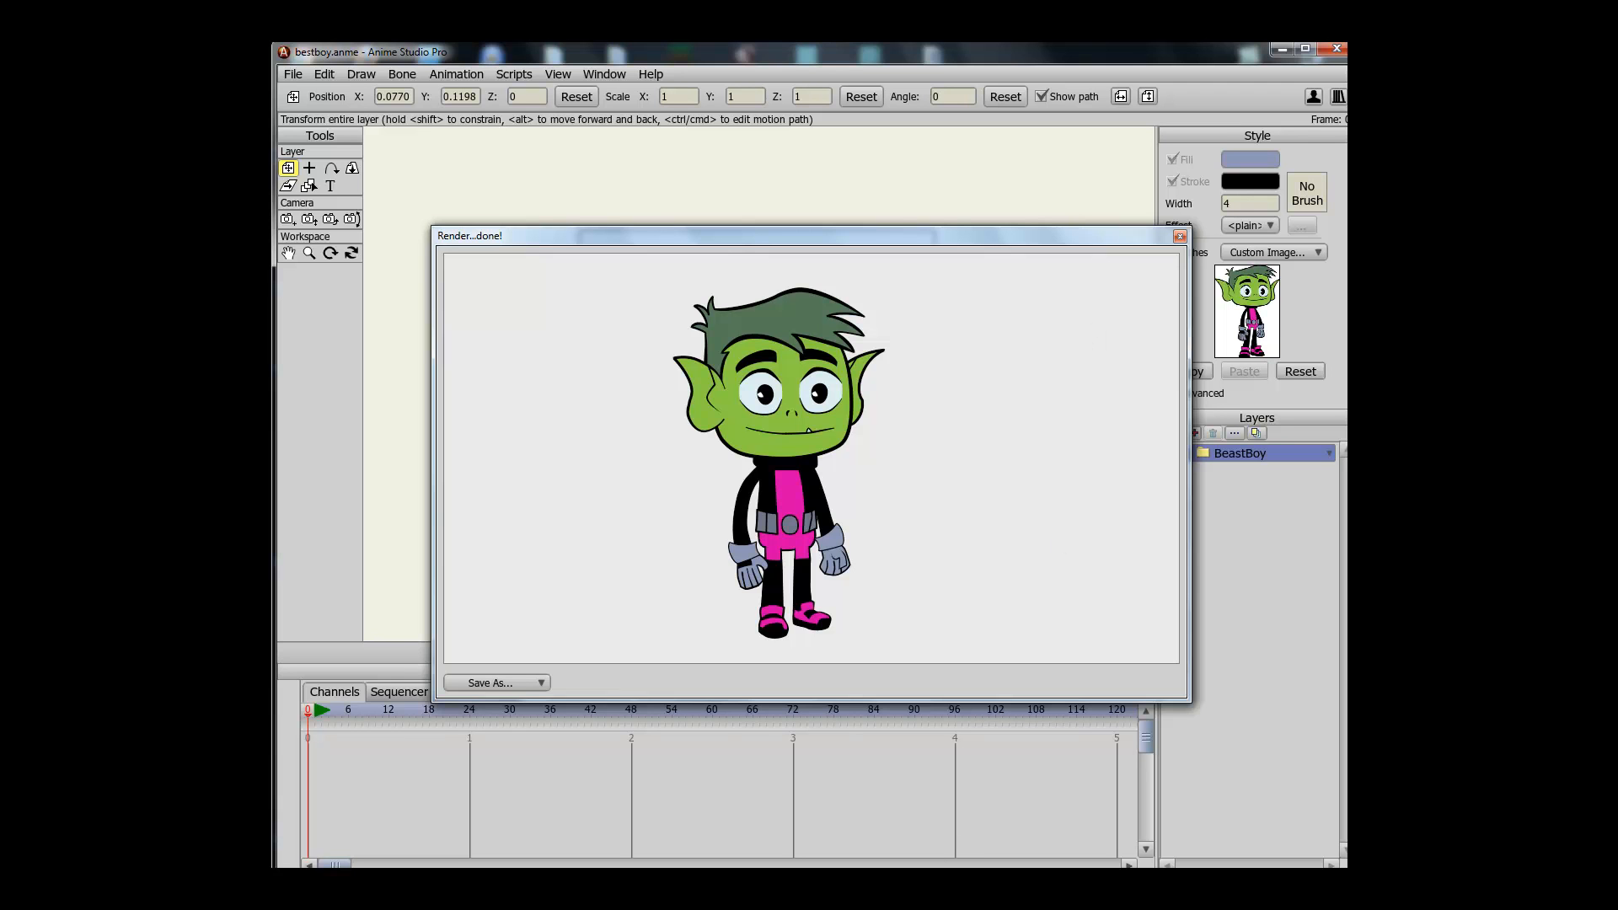
# Switch to the image viewer and place the reference picture beside the render to compare the two characters
pyautogui.hotkey('alt', 'Tab')
pyautogui.moveTo(644, 177); pyautogui.dragTo(441, 170)
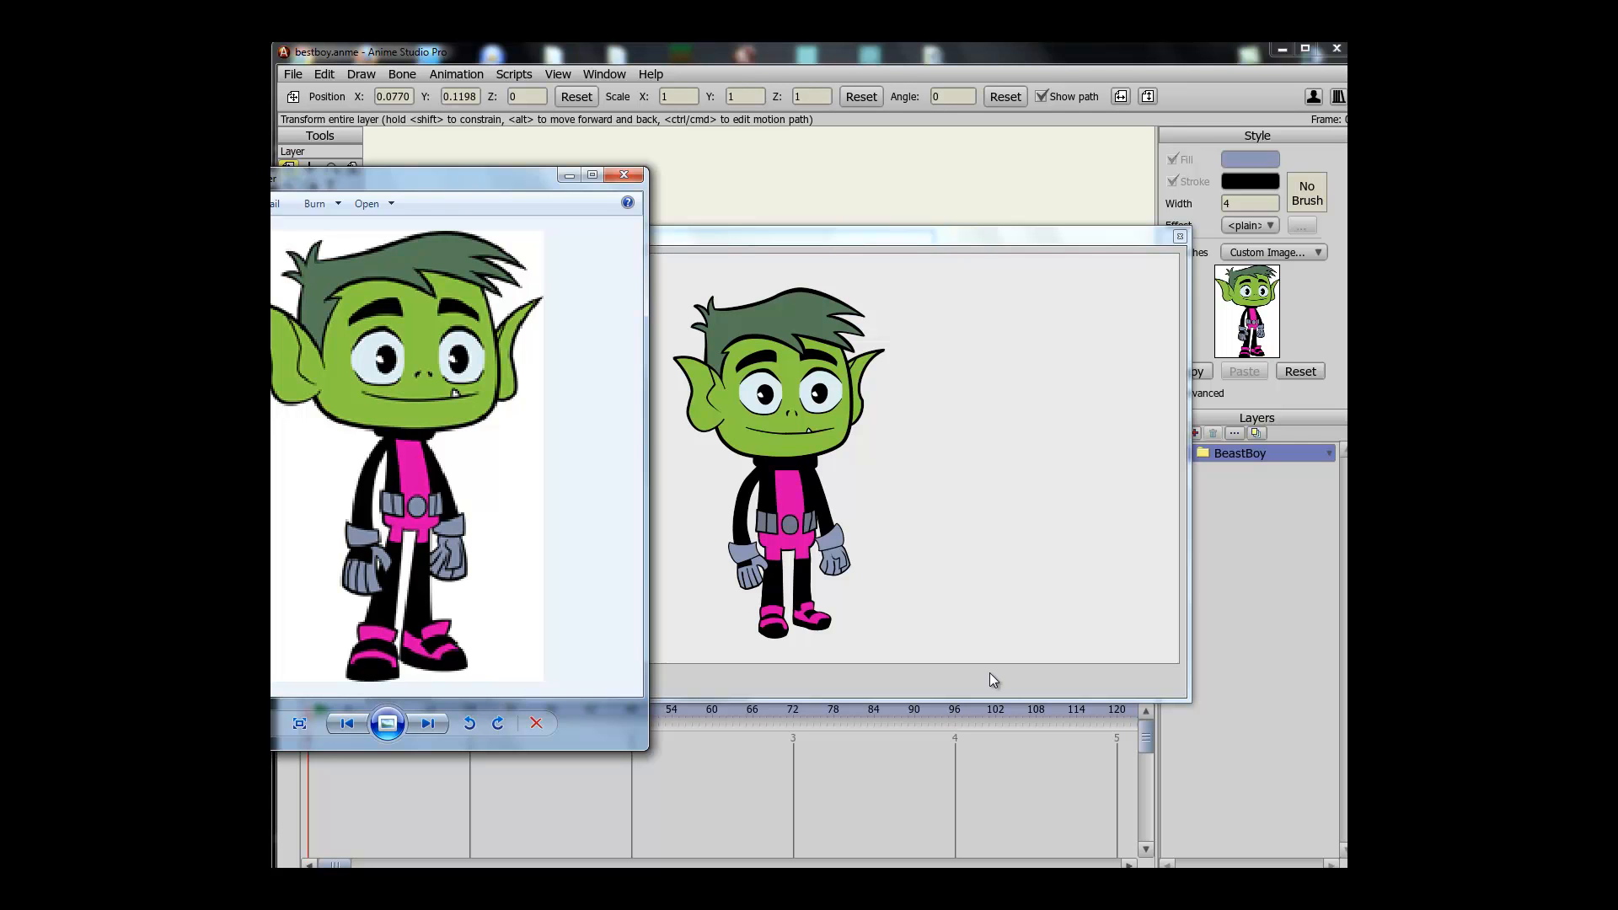
pyautogui.moveTo(494, 184); pyautogui.dragTo(509, 184)
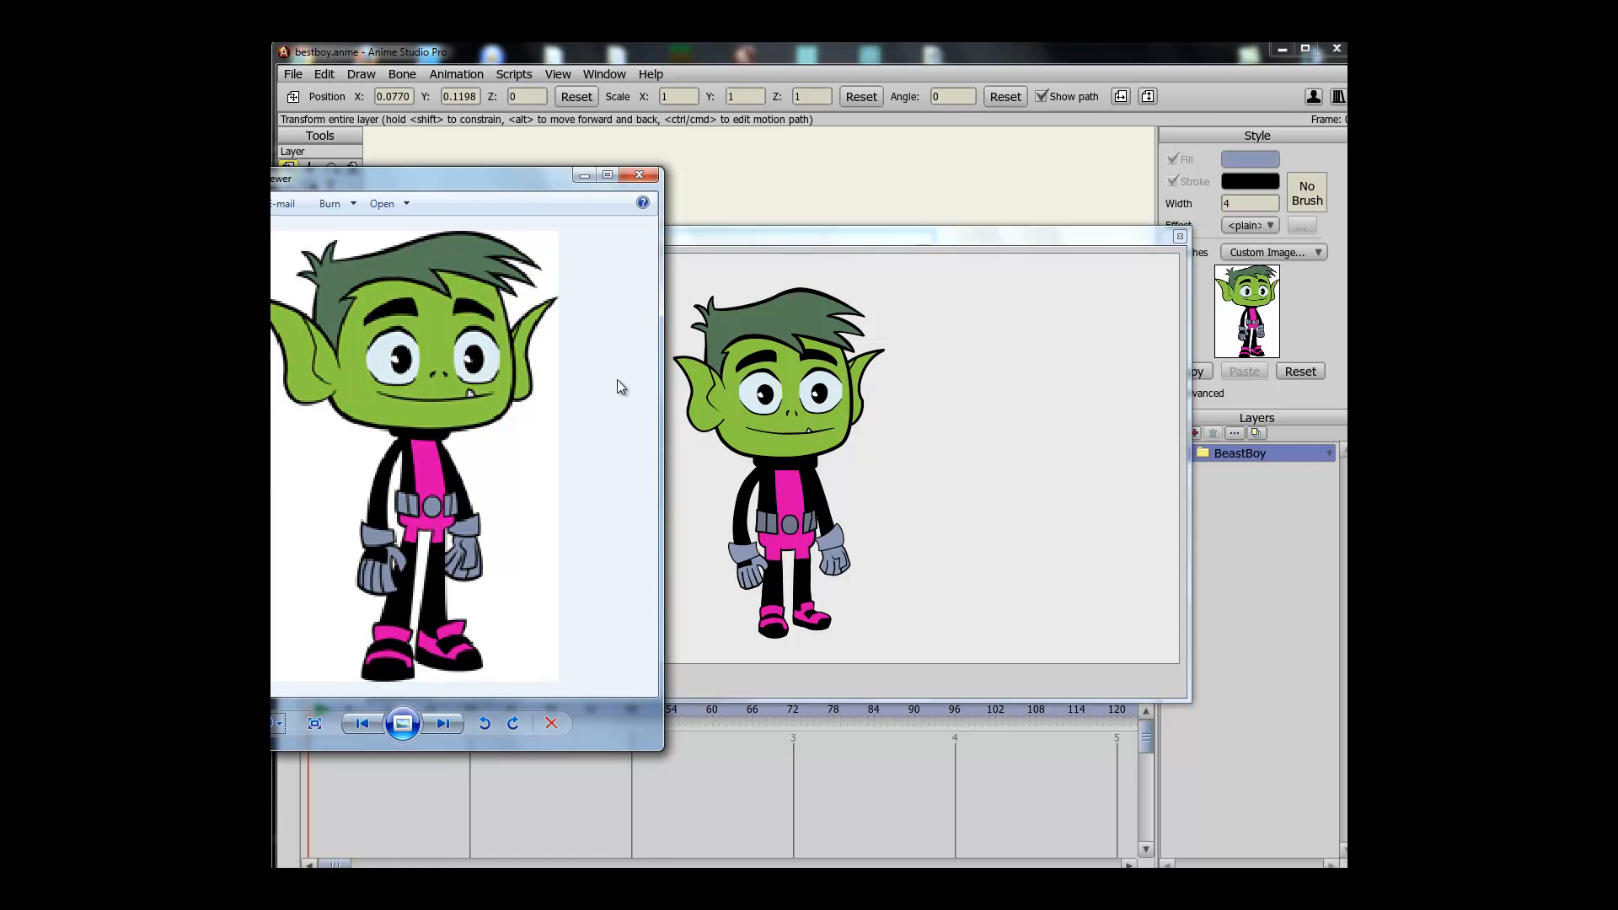